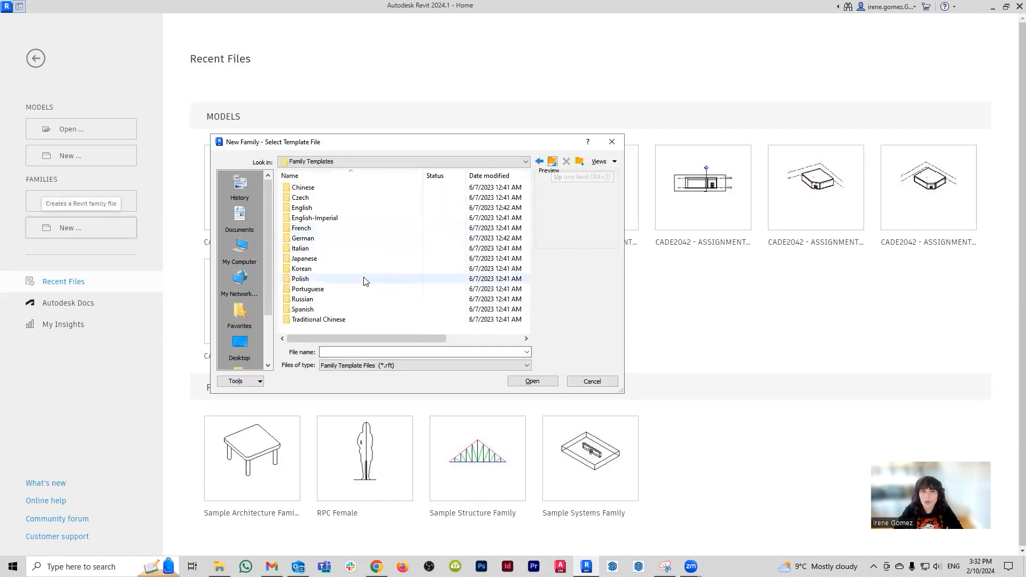
# - Create a new family from the Metric Lighting Fixture.rft template in the English folder
pyautogui.doubleClick(344, 207)
pyautogui.scroll(-1, 426, 267)
pyautogui.scroll(-9, 426, 267)
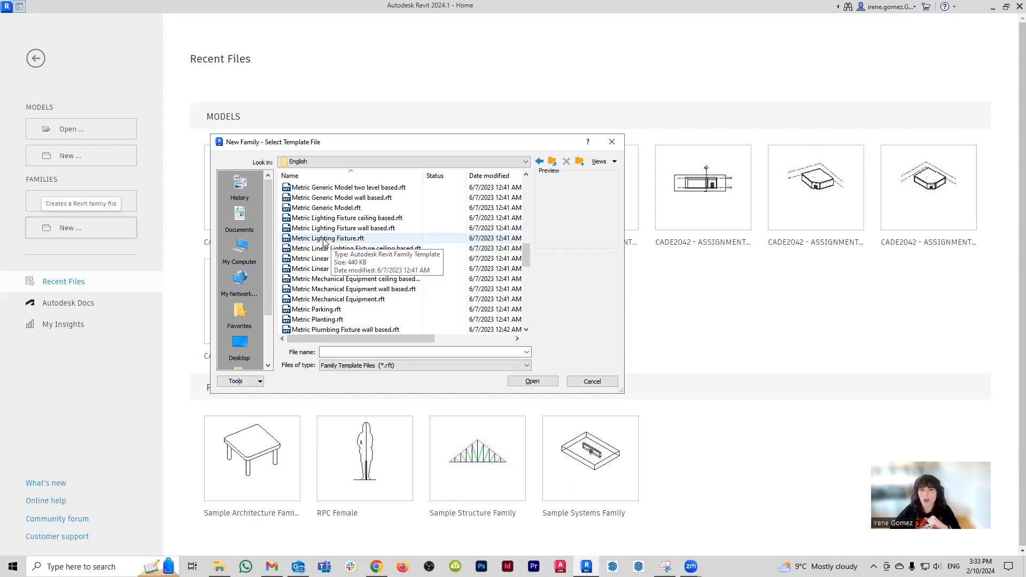
pyautogui.click(324, 238)
pyautogui.click(543, 381)
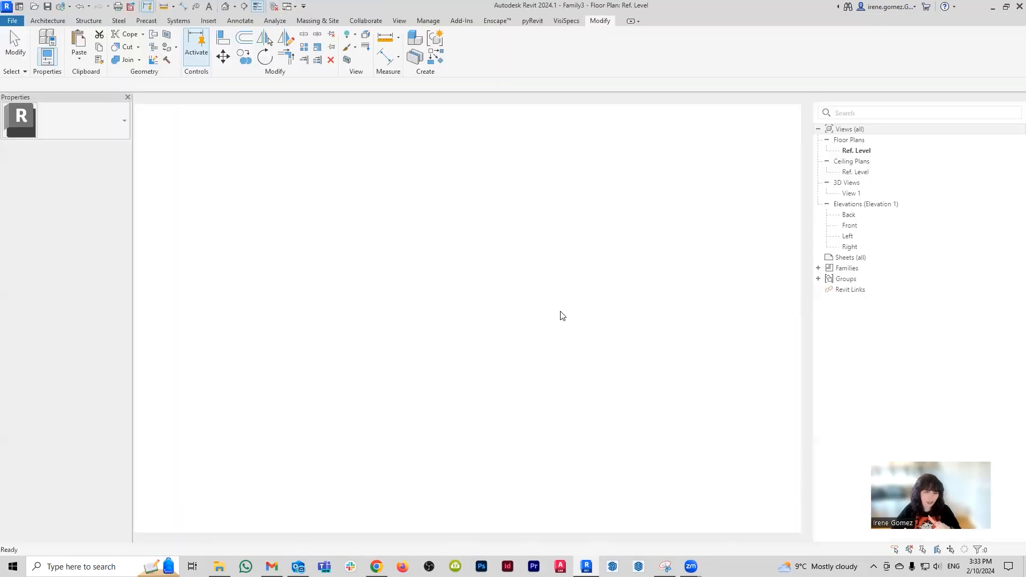
# - Switch to Chrome and review the Terzani I Lucci Argentati product photos and its technical data PDF
pyautogui.click(376, 566)
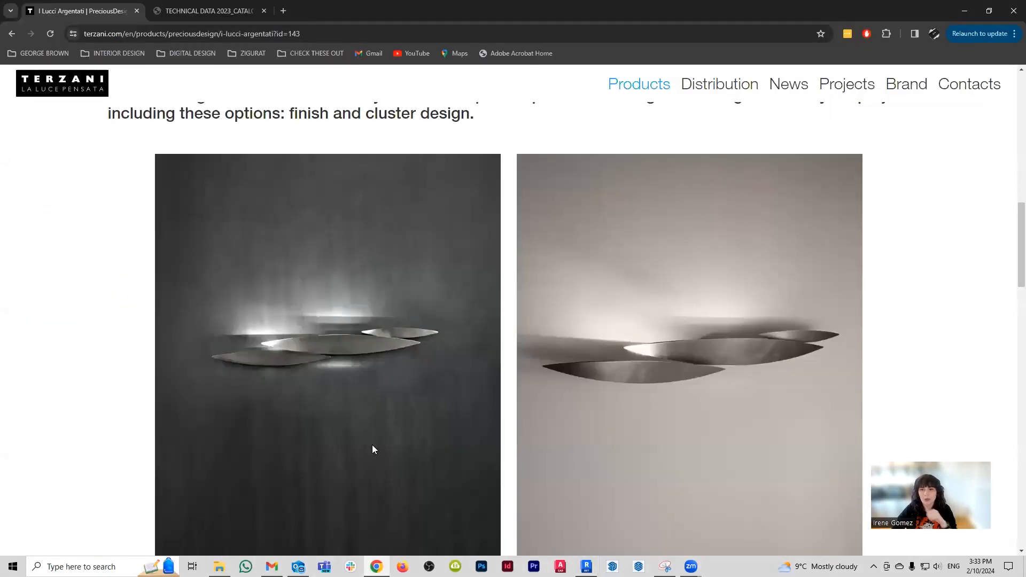
pyautogui.scroll(12, 424, 419)
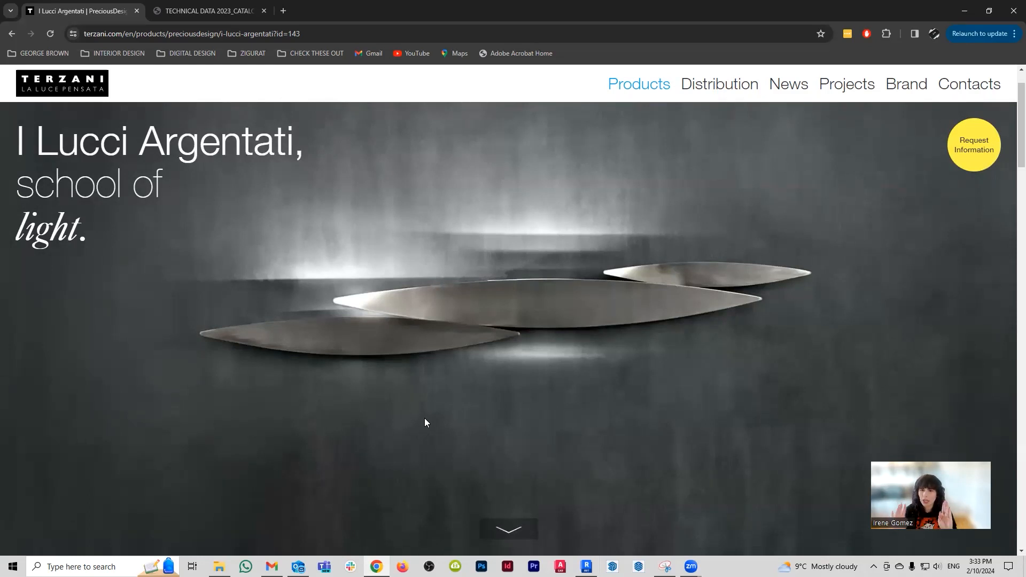
pyautogui.scroll(-10, 447, 391)
pyautogui.scroll(-2, 454, 409)
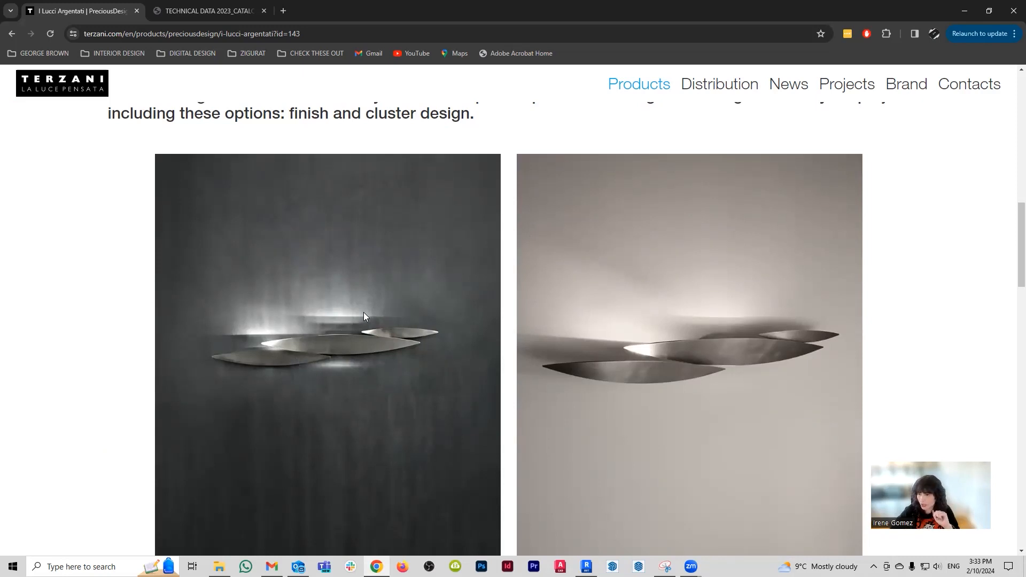
pyautogui.scroll(-5, 364, 316)
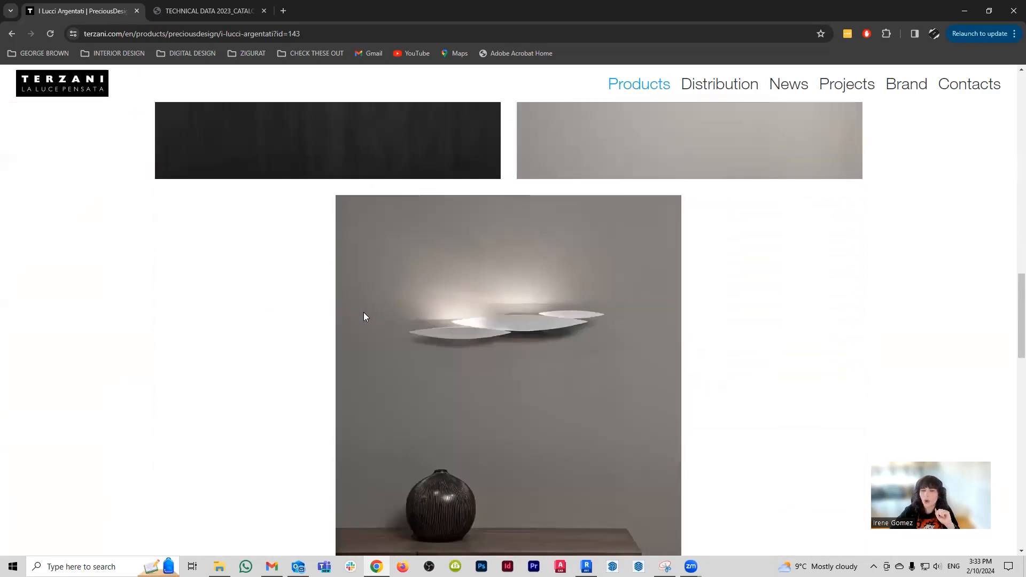
pyautogui.scroll(15, 363, 316)
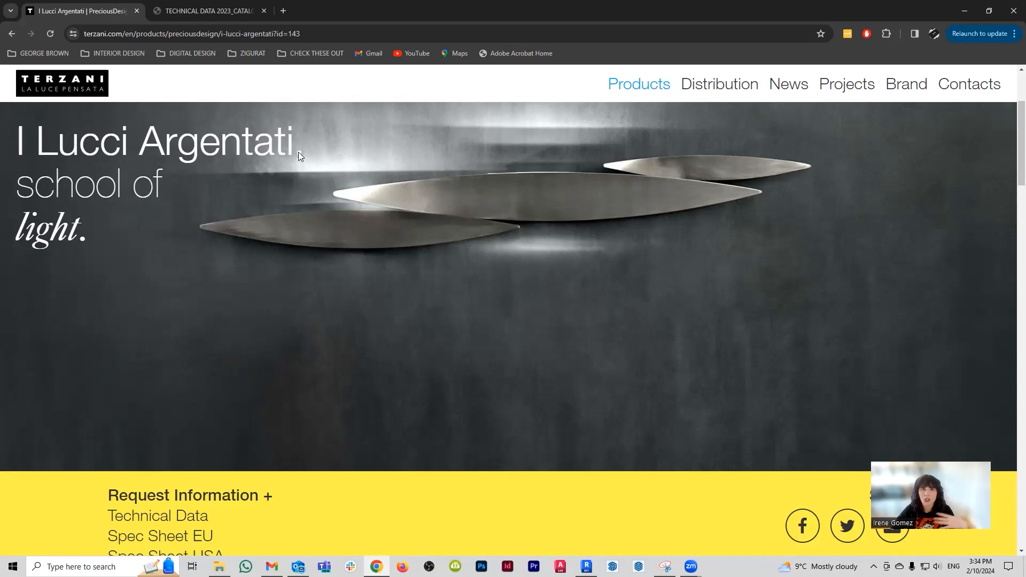
pyautogui.scroll(-5, 211, 168)
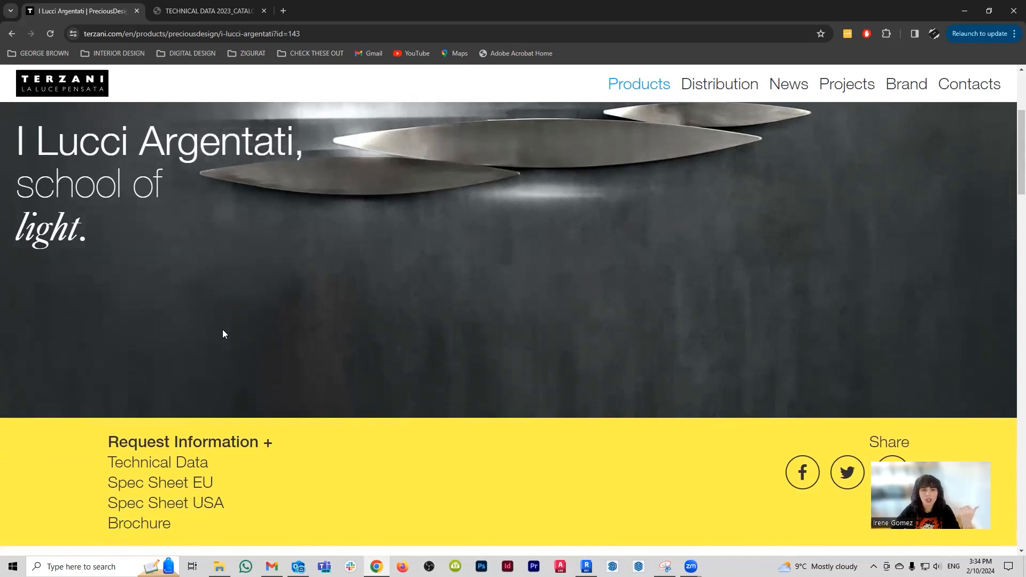
pyautogui.click(209, 10)
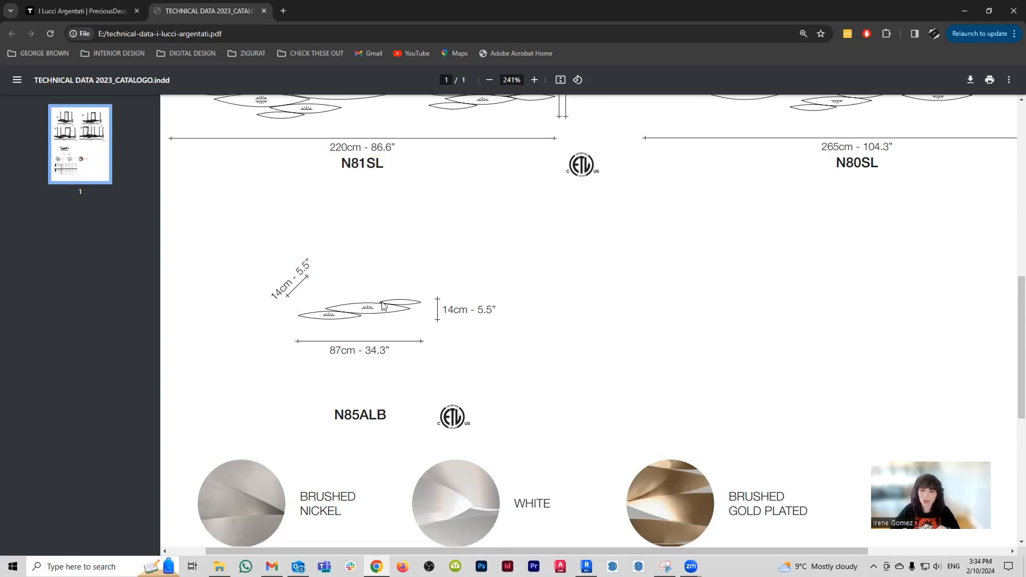
# - Return to Revit and set the Ref. Level floor plan's visual style to Shaded
pyautogui.click(586, 566)
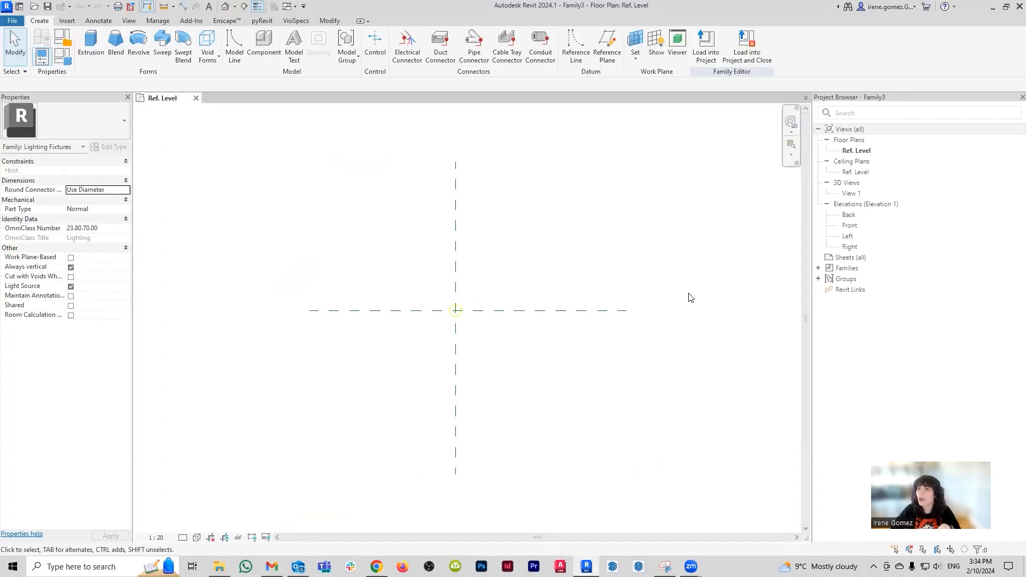
pyautogui.scroll(5, 448, 317)
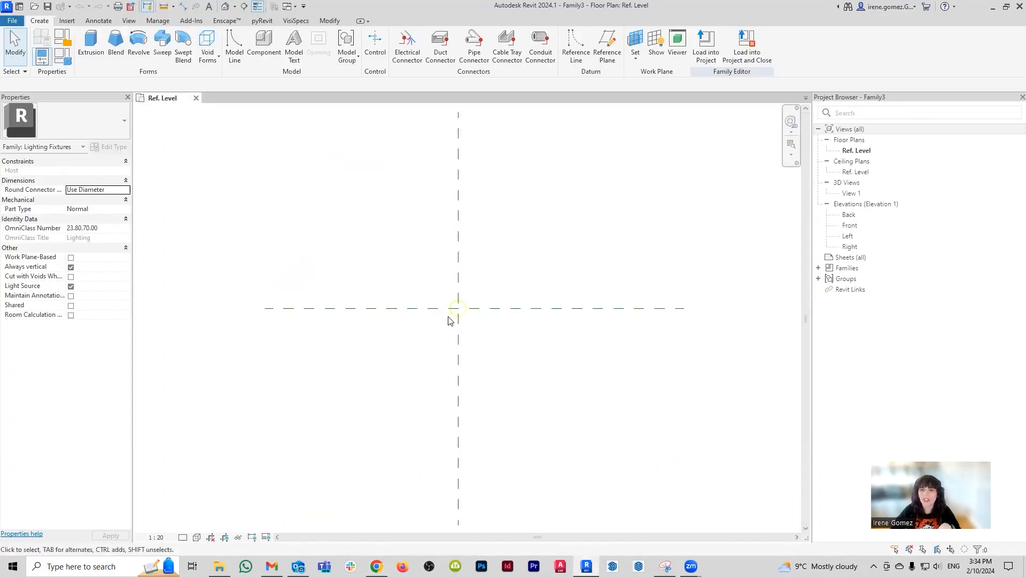
pyautogui.scroll(1, 444, 313)
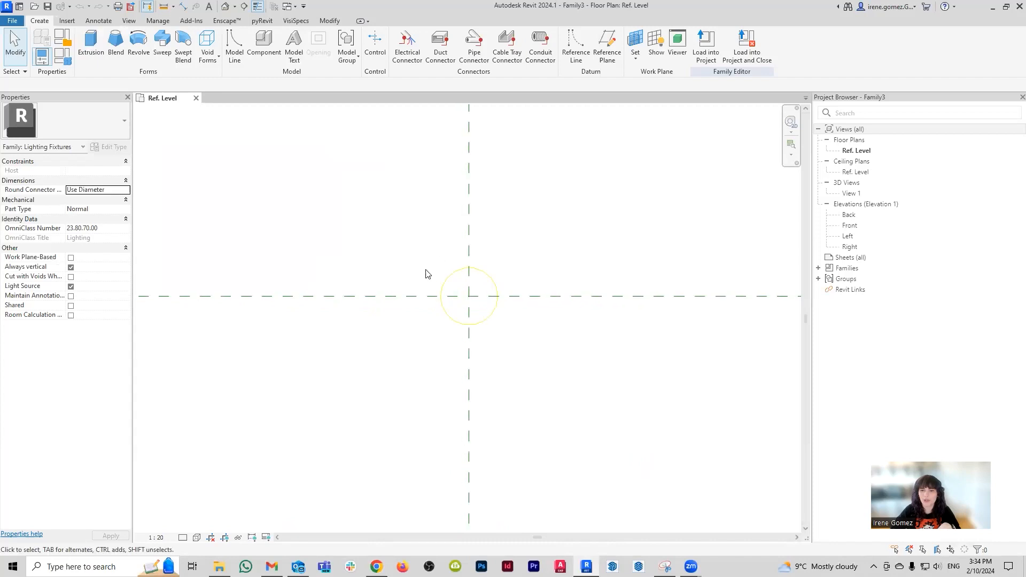
pyautogui.click(196, 537)
pyautogui.click(212, 493)
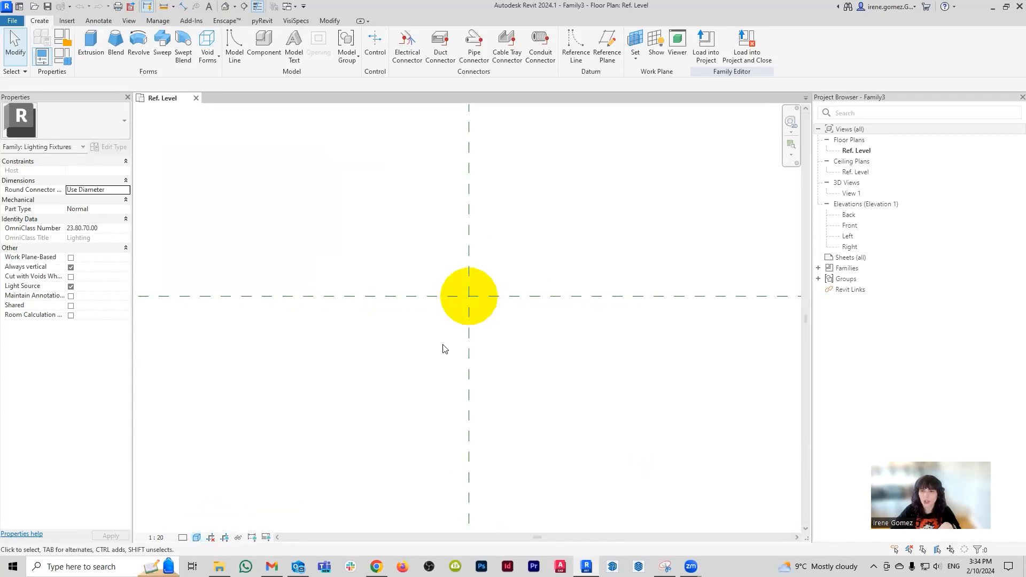
pyautogui.click(197, 537)
pyautogui.click(399, 407)
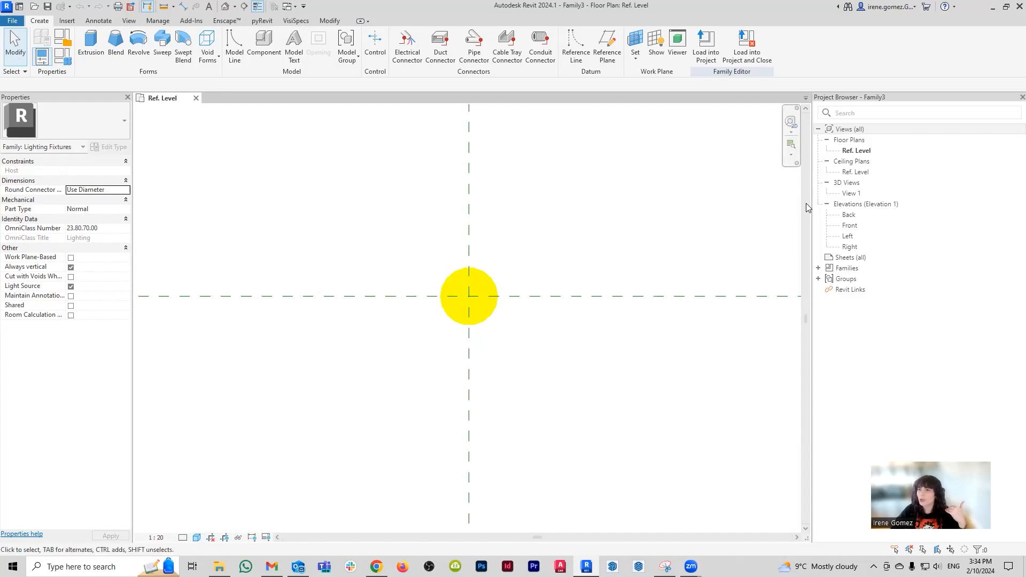
# - Open the 3D view View 1 and set its visual style to Consistent Colors
pyautogui.doubleClick(851, 194)
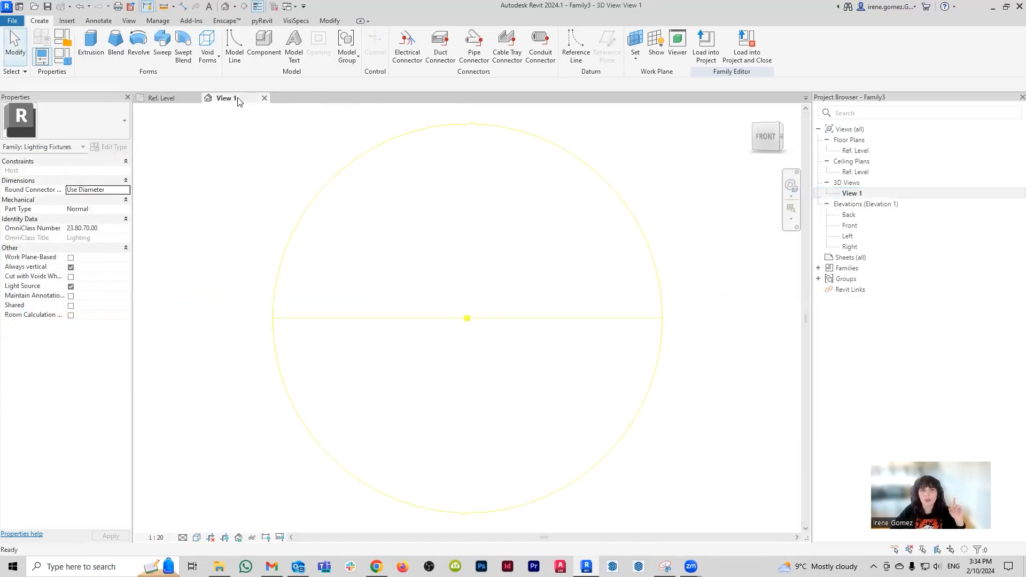
pyautogui.click(196, 537)
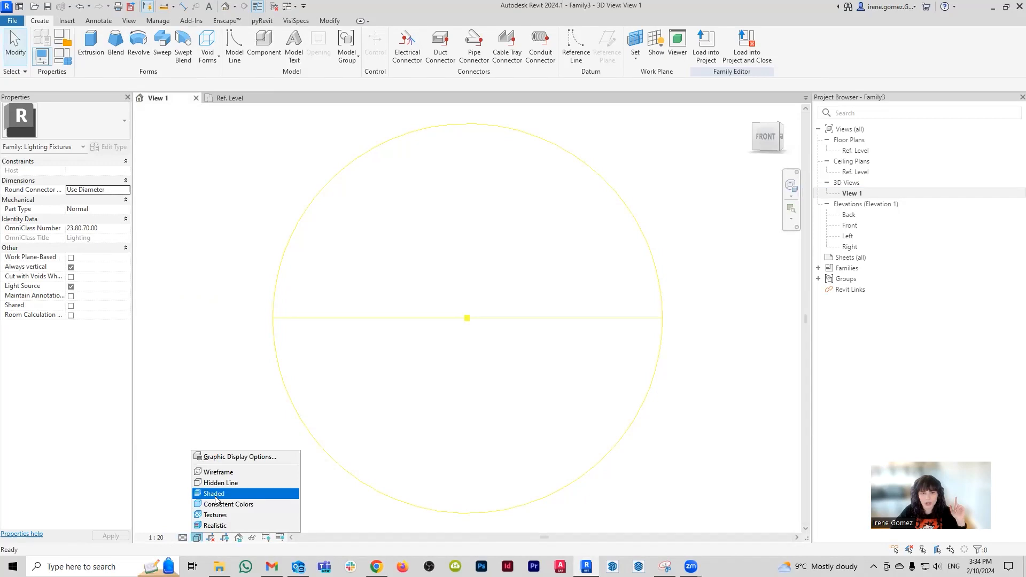
pyautogui.click(224, 508)
pyautogui.keyDown('shift'); pyautogui.moveTo(541, 277); pyautogui.dragTo(506, 346, button='middle'); pyautogui.keyUp('shift')
pyautogui.scroll(-3, 506, 346)
# - Open the Front and Left elevations and set both to the Consistent Colors visual style
pyautogui.click(230, 98)
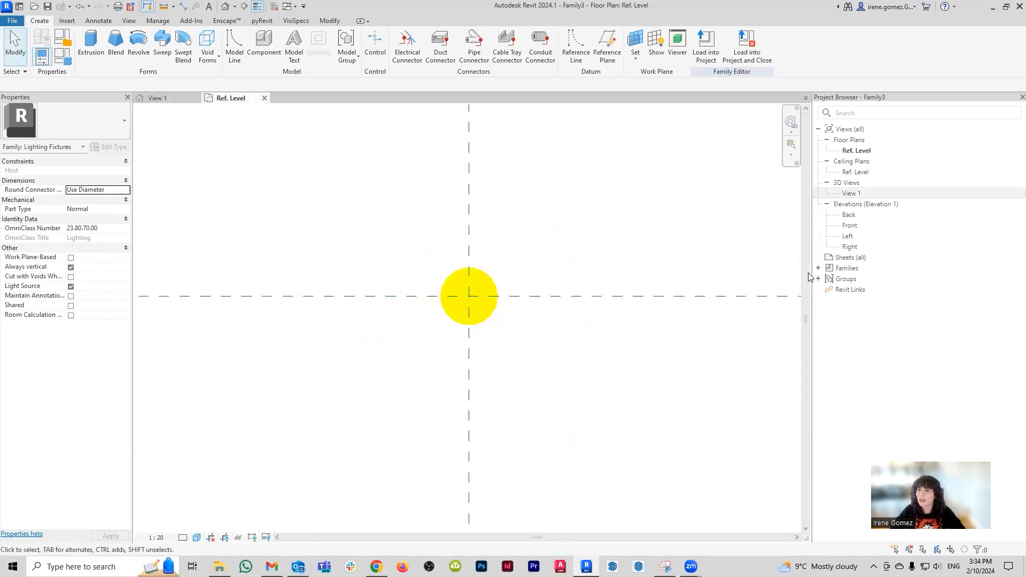
pyautogui.doubleClick(849, 226)
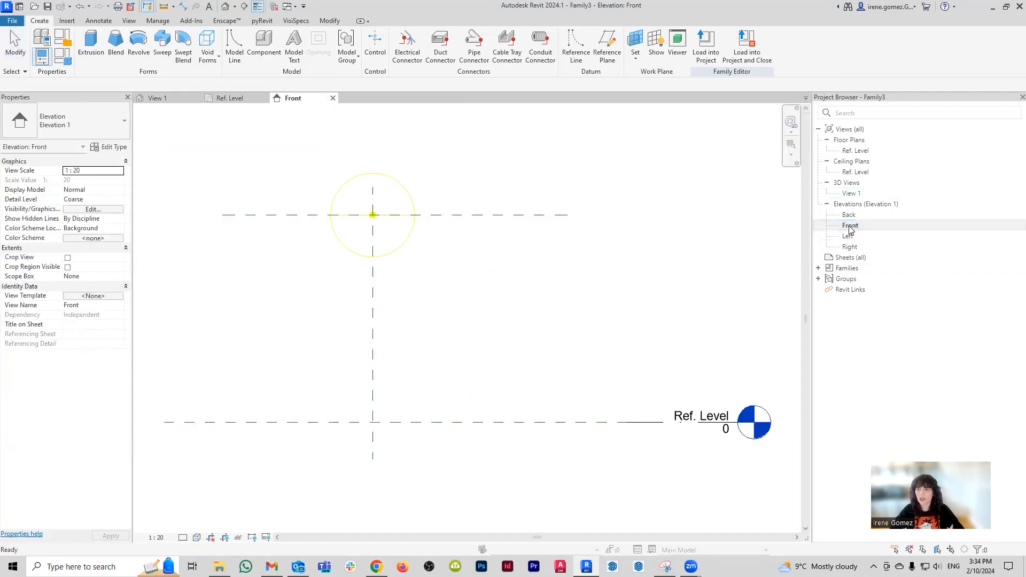
pyautogui.click(197, 537)
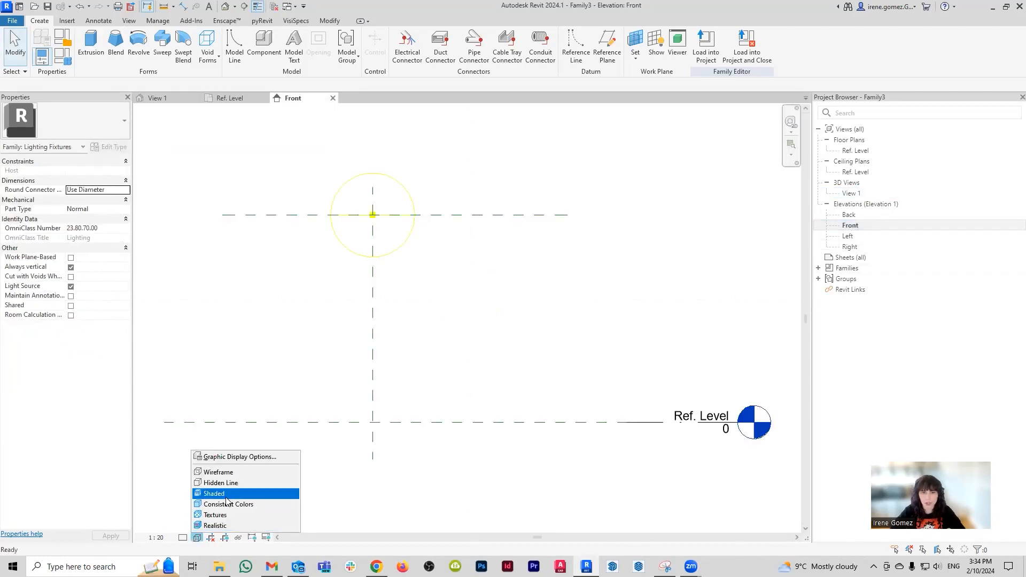
pyautogui.click(232, 504)
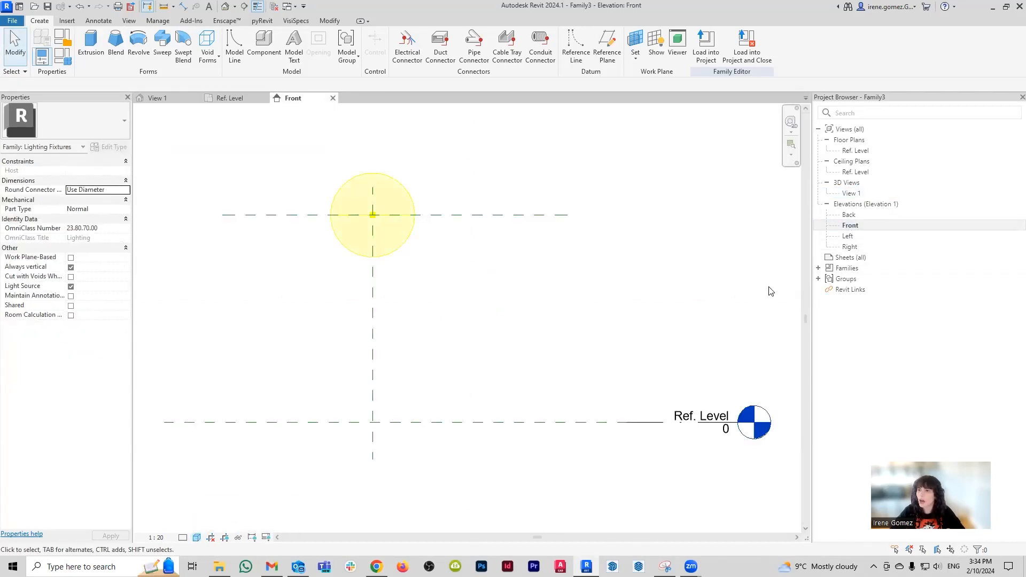
pyautogui.doubleClick(855, 237)
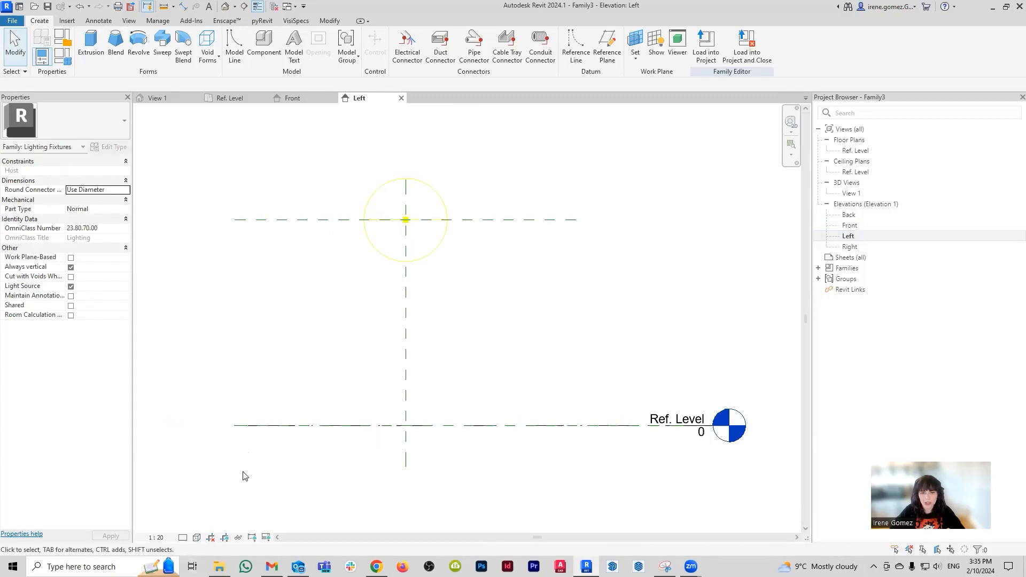
pyautogui.click(196, 538)
pyautogui.click(233, 505)
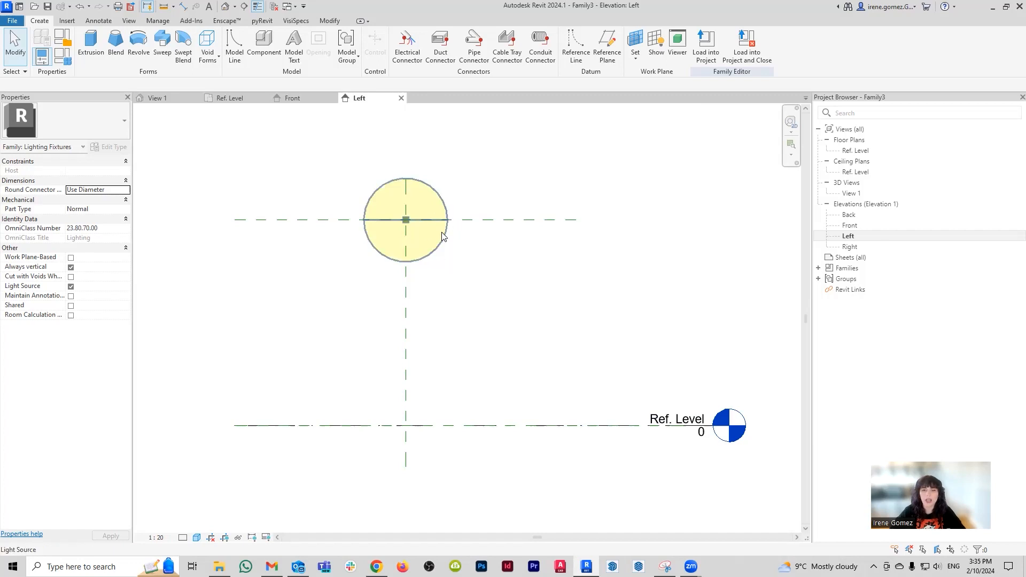
# - Examine the light source and the two light source axis reference planes in the Ref. Level floor plan
pyautogui.click(233, 102)
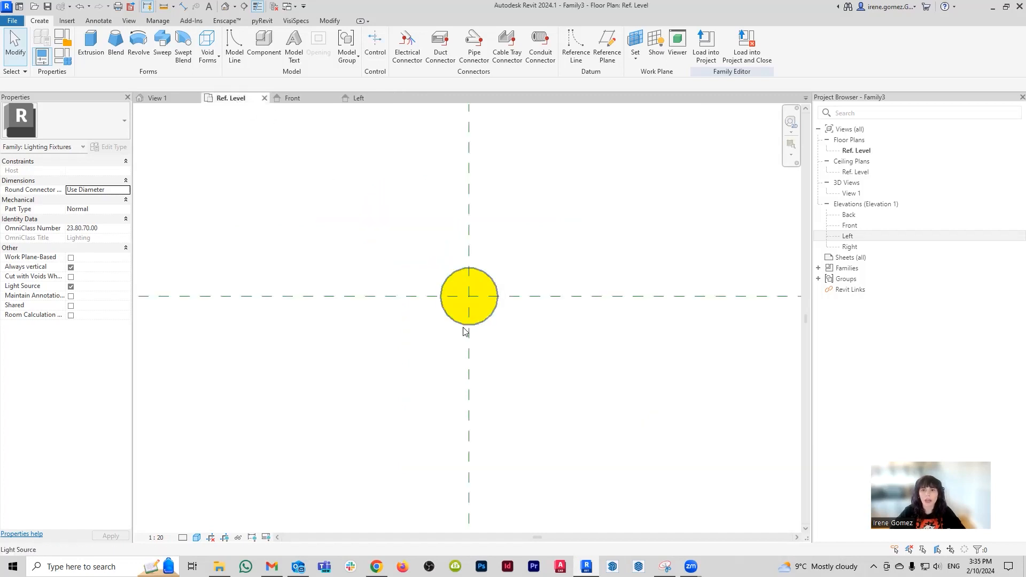
pyautogui.click(481, 310)
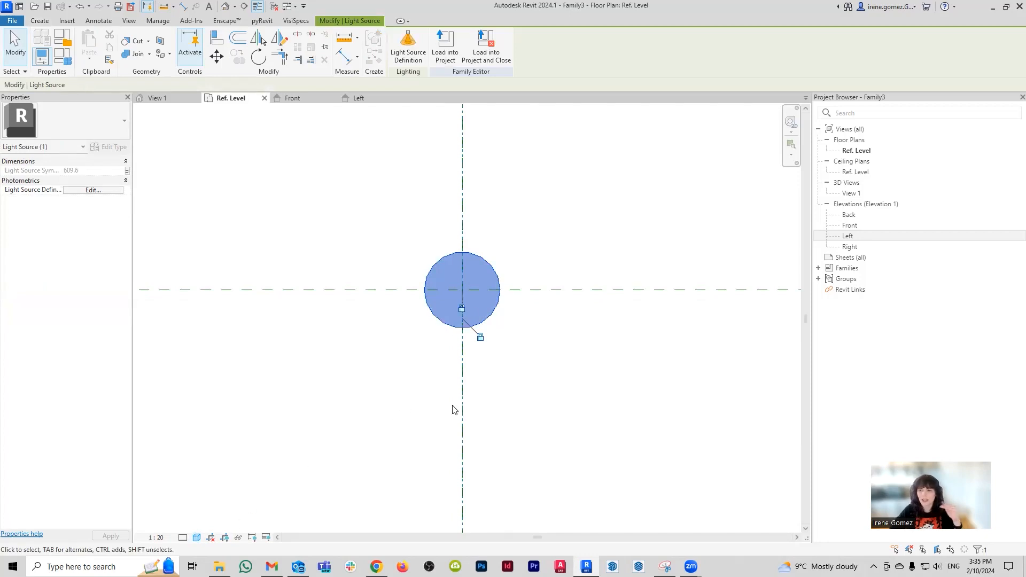
pyautogui.click(338, 324)
pyautogui.scroll(-3, 386, 336)
pyautogui.moveTo(504, 374); pyautogui.dragTo(503, 342, button='middle')
pyautogui.scroll(-1, 502, 340)
pyautogui.scroll(-1, 501, 312)
pyautogui.click(468, 315)
pyautogui.click(517, 312)
pyautogui.click(568, 307)
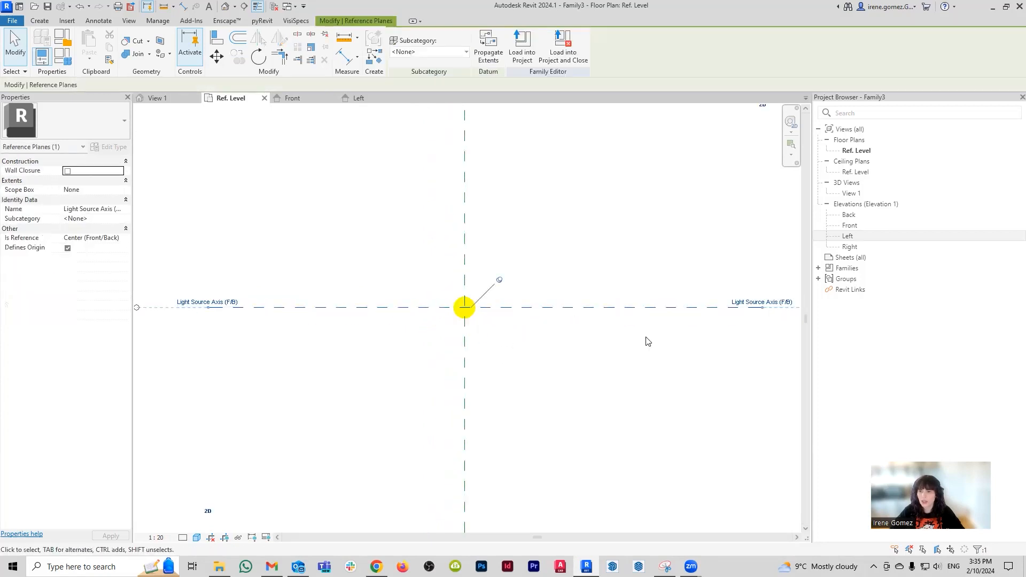
pyautogui.click(503, 406)
pyautogui.click(464, 412)
pyautogui.moveTo(595, 427); pyautogui.dragTo(523, 377, button='middle')
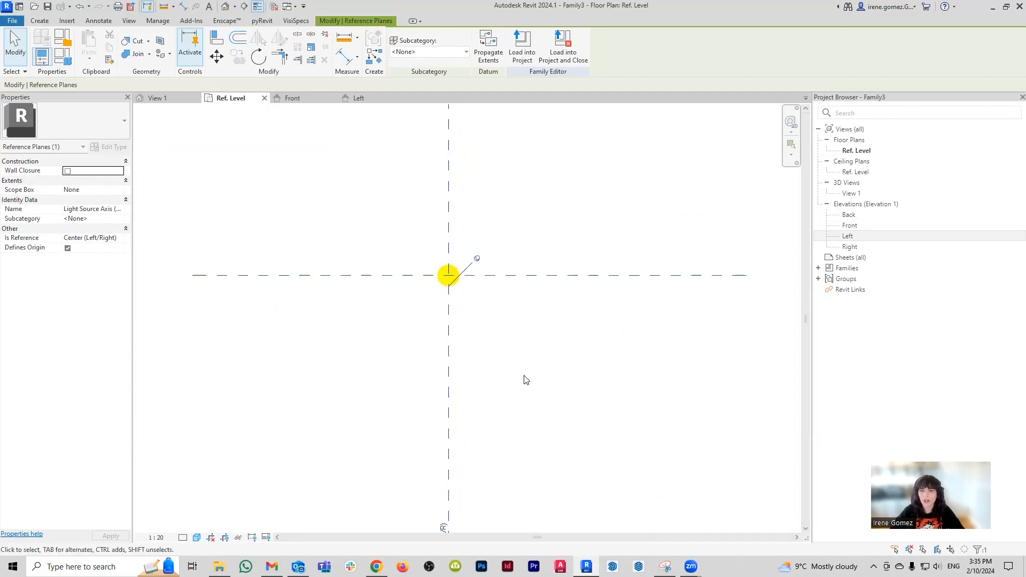
pyautogui.click(531, 330)
pyautogui.moveTo(508, 315); pyautogui.dragTo(512, 346, button='middle')
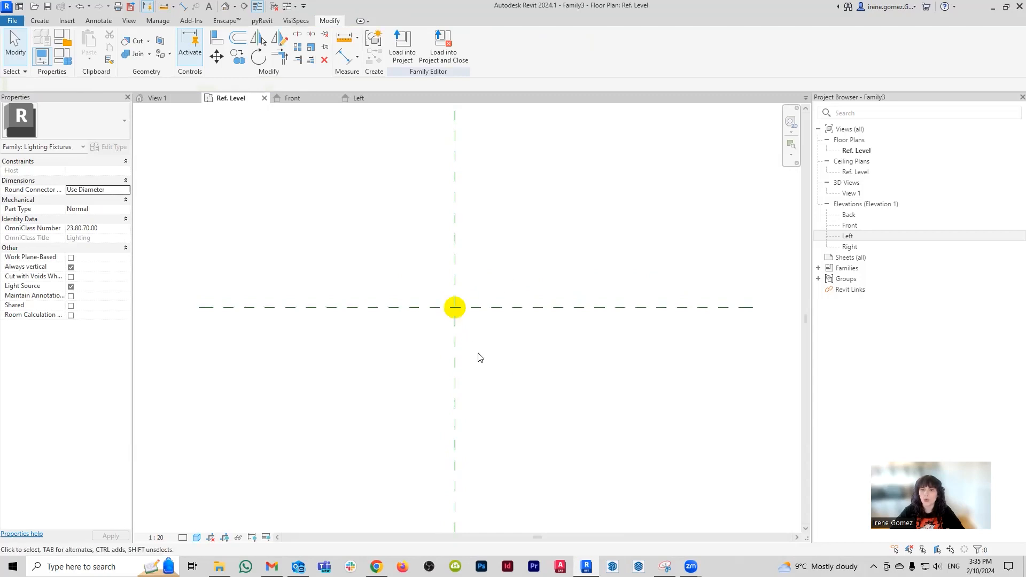
pyautogui.click(547, 307)
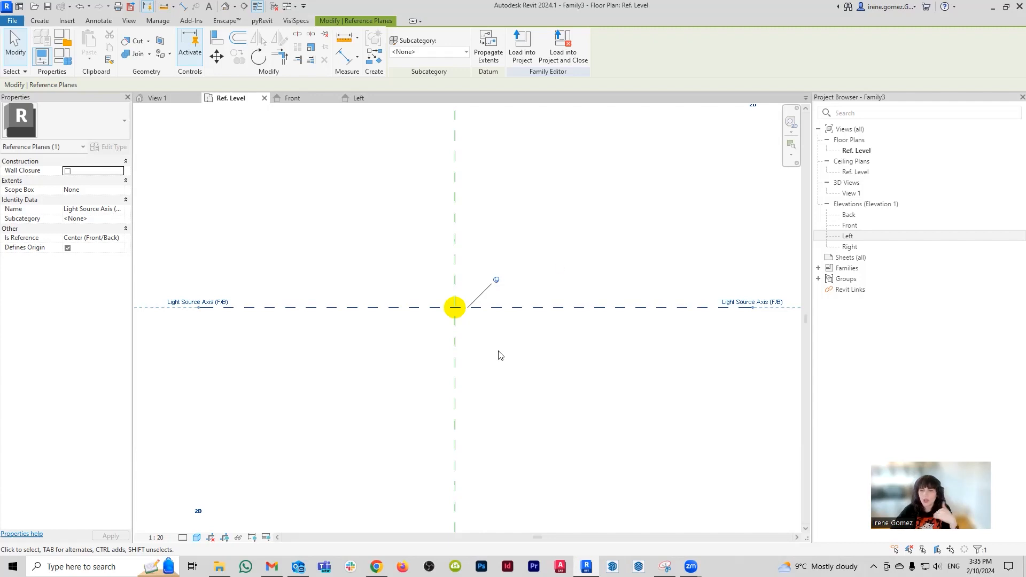
pyautogui.click(503, 322)
# - Move the light source away from the reference plane intersection in the Ref. Level plan, removing its constraints
pyautogui.scroll(3, 495, 330)
pyautogui.scroll(1, 447, 323)
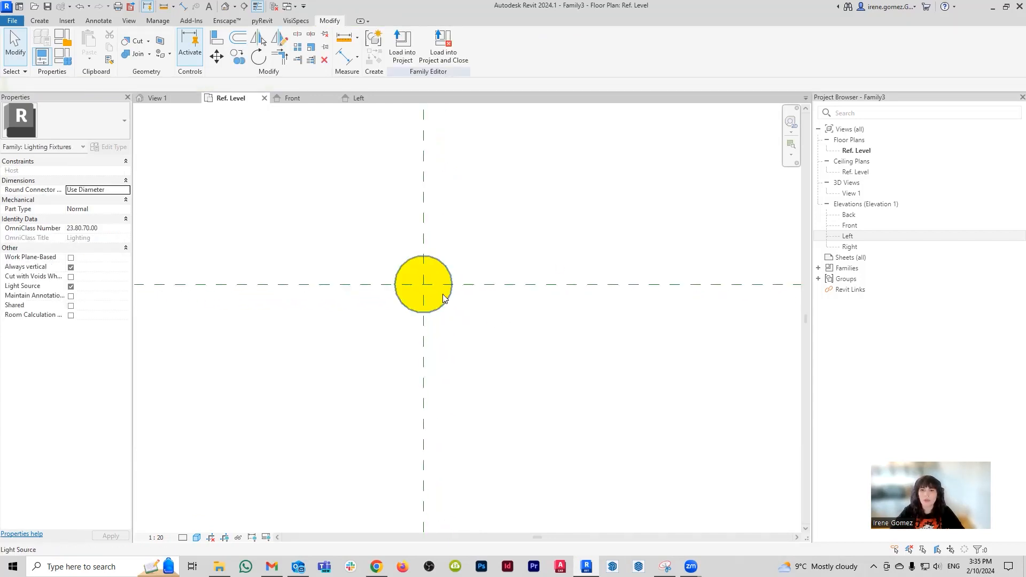
pyautogui.click(441, 300)
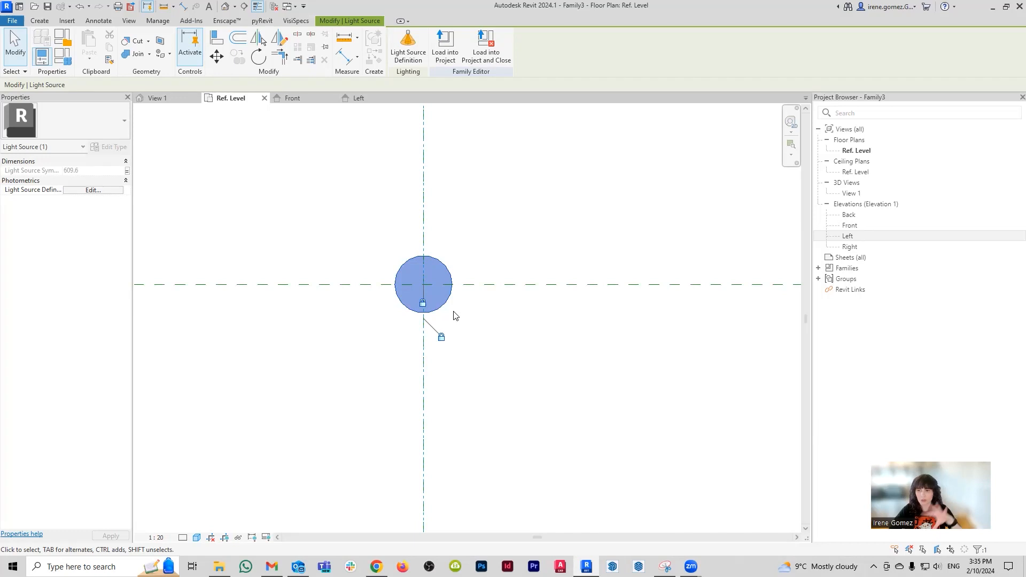
pyautogui.moveTo(447, 313); pyautogui.dragTo(521, 382)
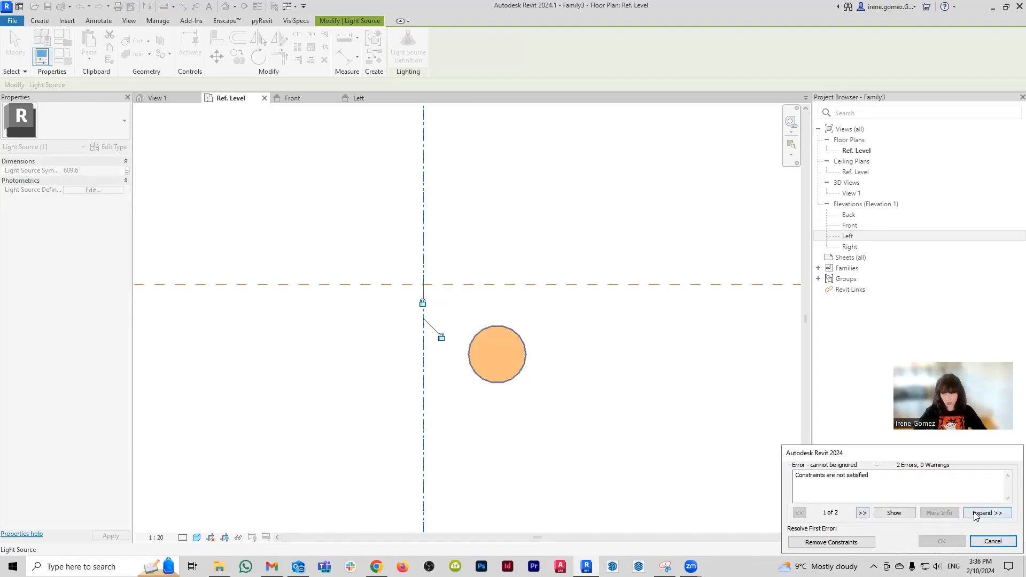
pyautogui.click(855, 545)
pyautogui.click(618, 430)
pyautogui.moveTo(521, 370)
pyautogui.mouseDown()
pyautogui.moveTo(582, 343)
pyautogui.moveTo(522, 383)
pyautogui.mouseUp()
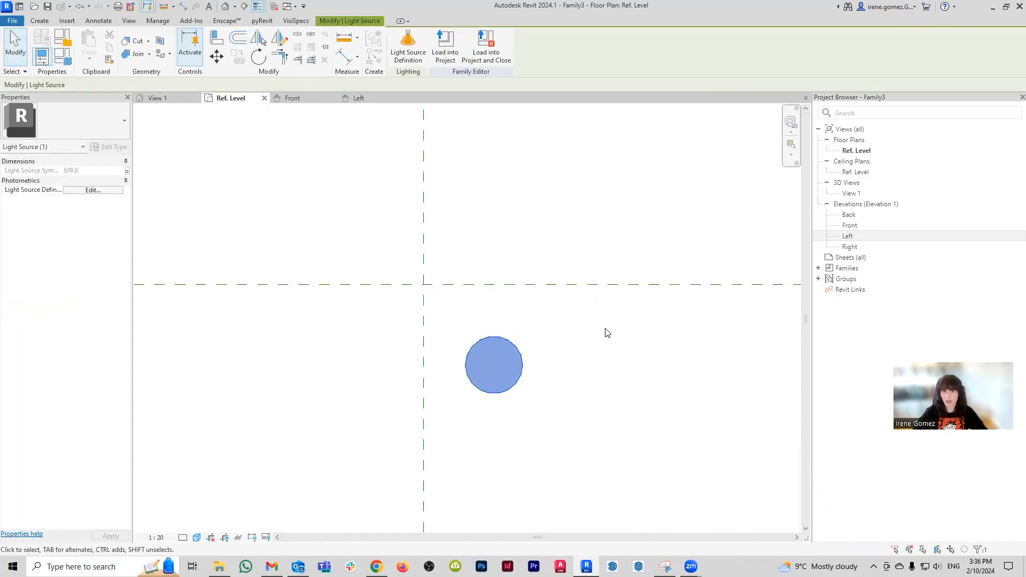
# - Inspect the moved light source's position relative to the reference planes in the Front elevation
pyautogui.click(283, 98)
pyautogui.moveTo(354, 188); pyautogui.dragTo(414, 230, button='middle')
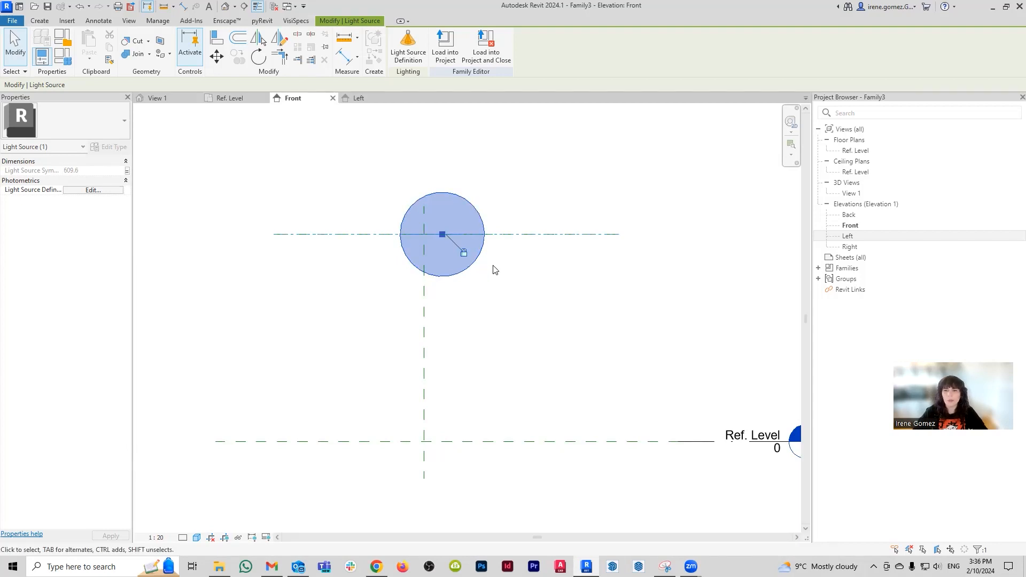
pyautogui.moveTo(567, 299); pyautogui.dragTo(557, 297, button='middle')
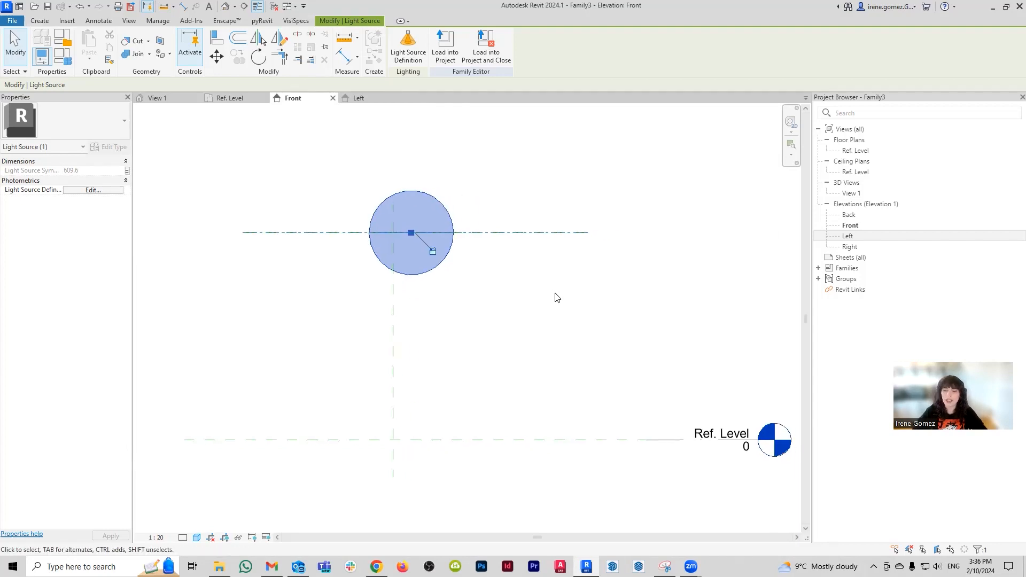
pyautogui.moveTo(614, 323); pyautogui.dragTo(607, 320, button='middle')
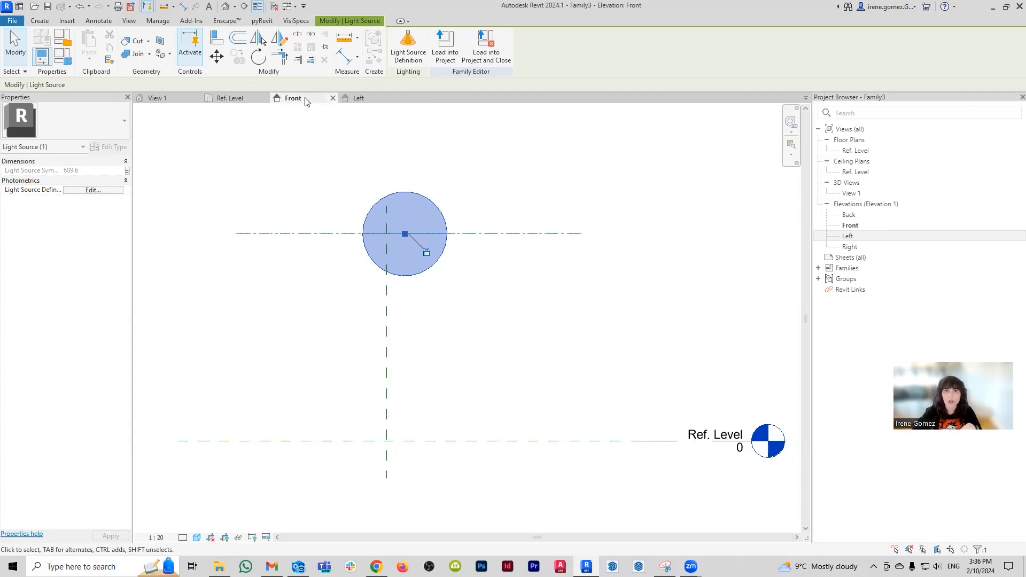
# - Import the Capture.PNG image from the Desktop and place it beside the light source in the Front elevation
pyautogui.click(67, 21)
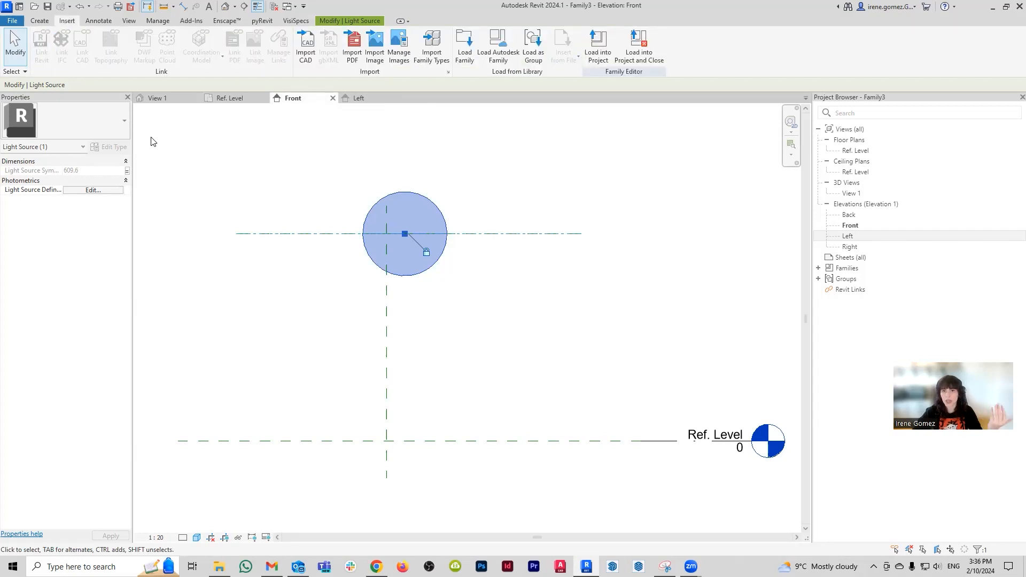
pyautogui.click(372, 56)
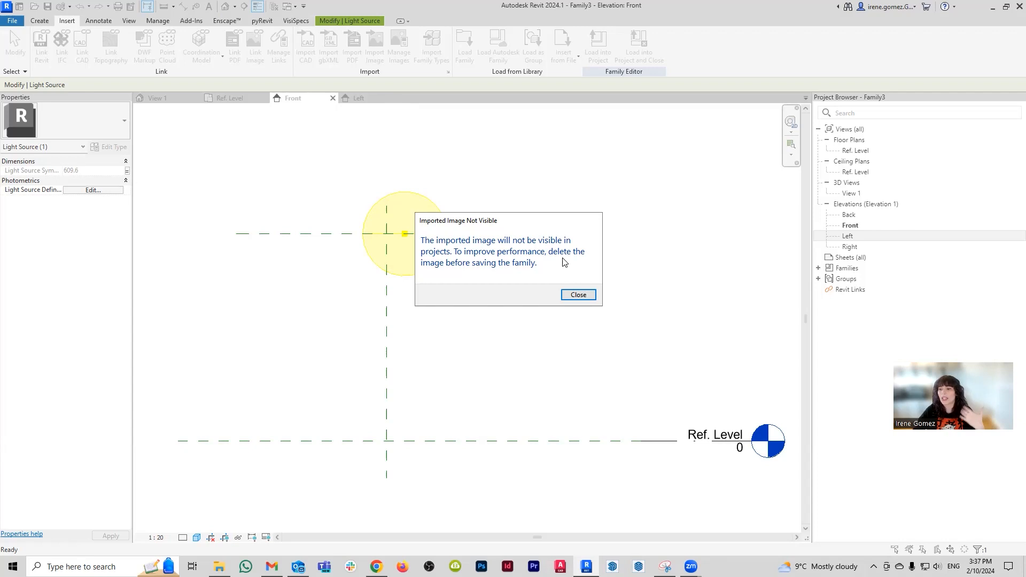
pyautogui.click(587, 294)
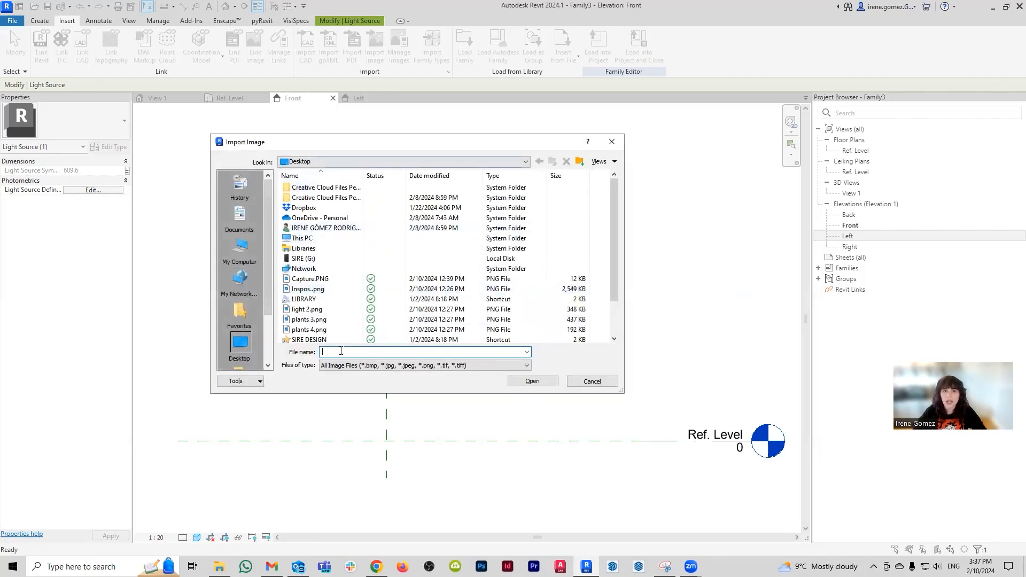
pyautogui.click(332, 280)
pyautogui.doubleClick(332, 279)
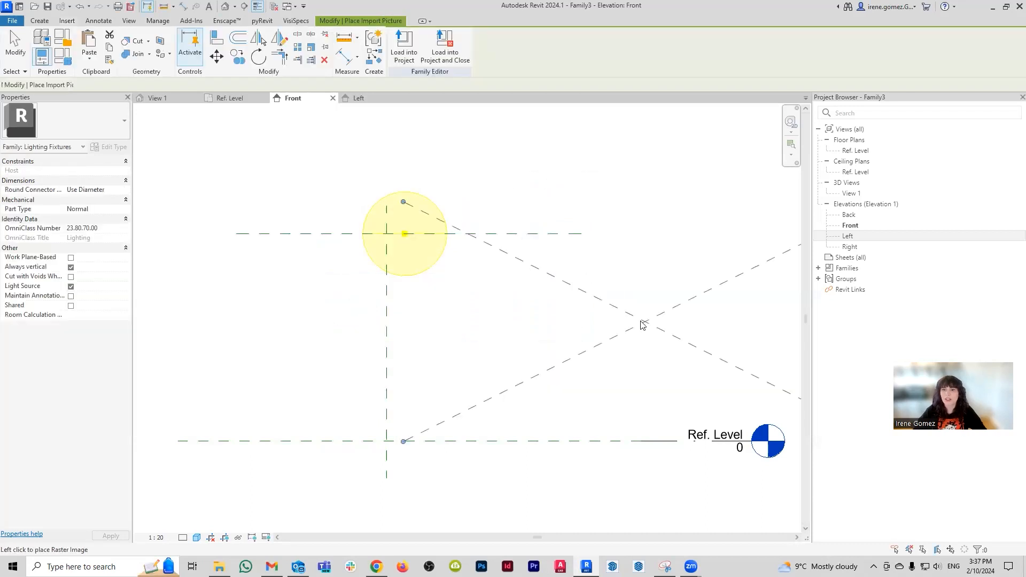
pyautogui.scroll(-2, 587, 289)
pyautogui.click(591, 284)
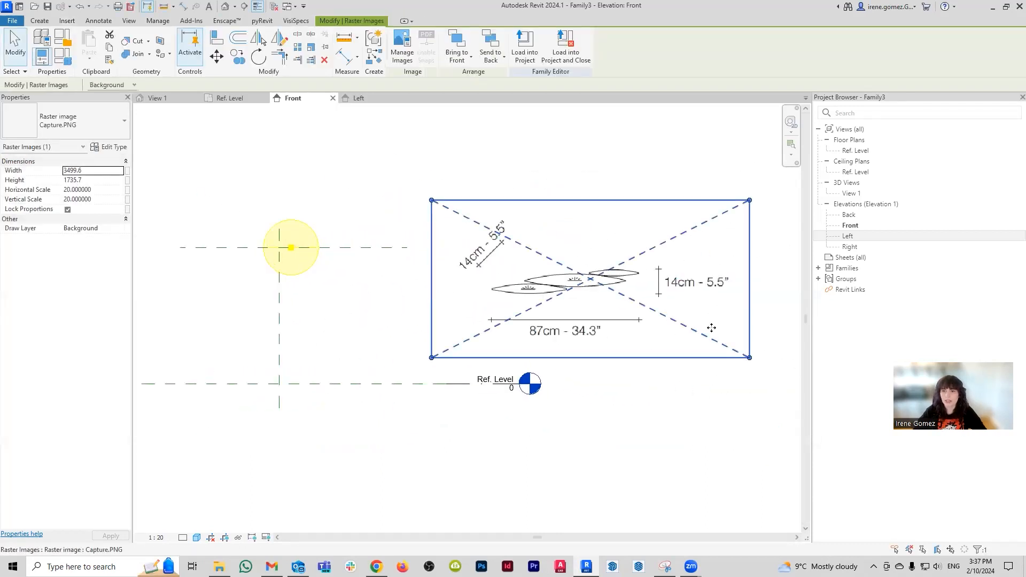
pyautogui.press('Escape')
# - Examine the lamp outline and its dimension lines on the imported image
pyautogui.scroll(4, 556, 301)
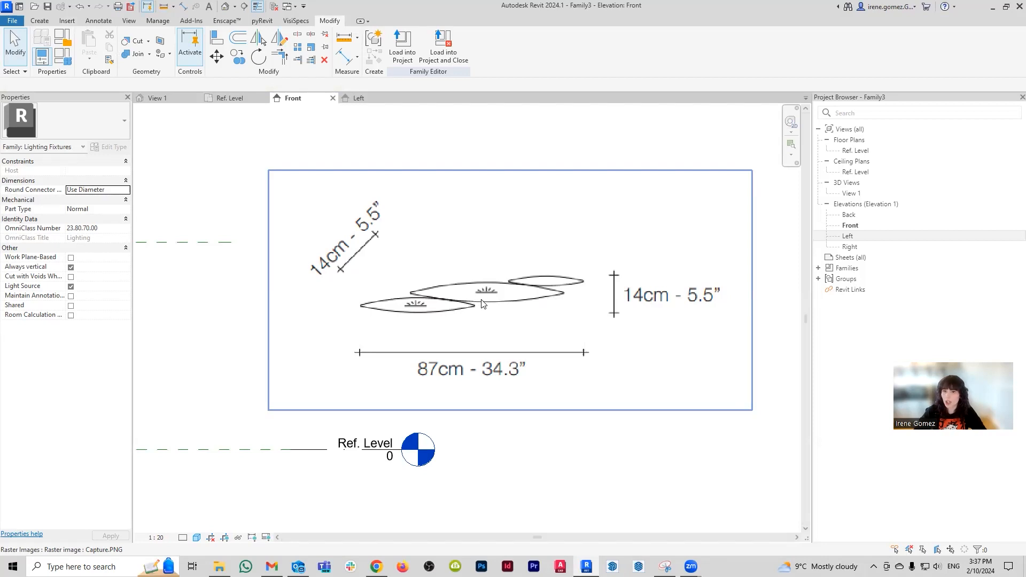
pyautogui.scroll(1, 534, 323)
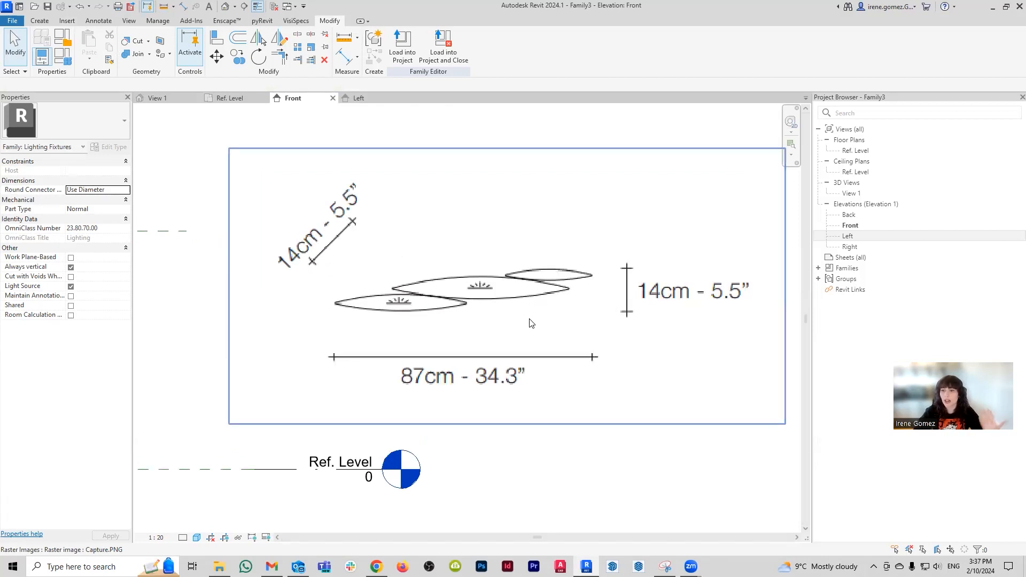
pyautogui.scroll(-3, 526, 305)
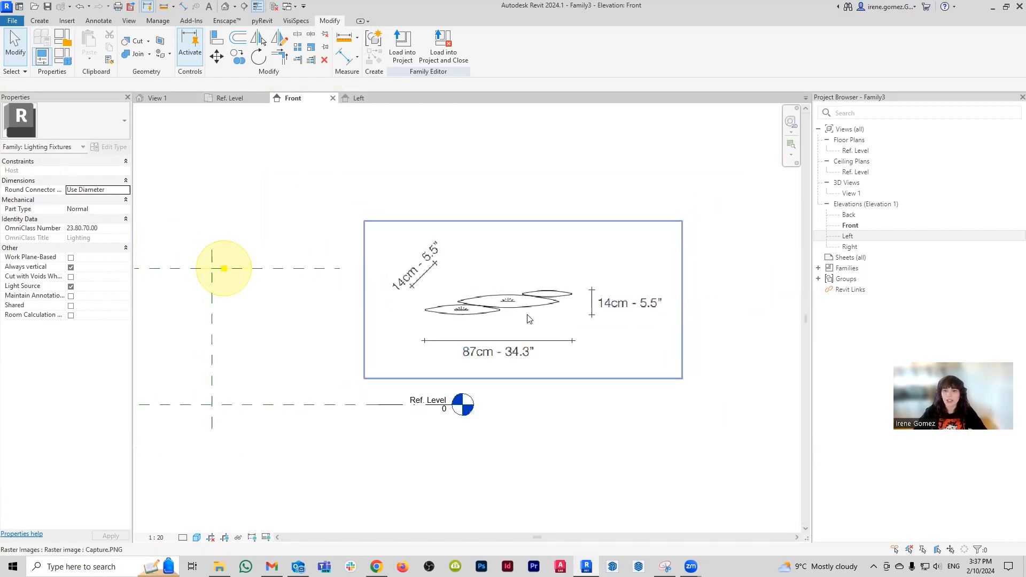
pyautogui.scroll(1, 505, 311)
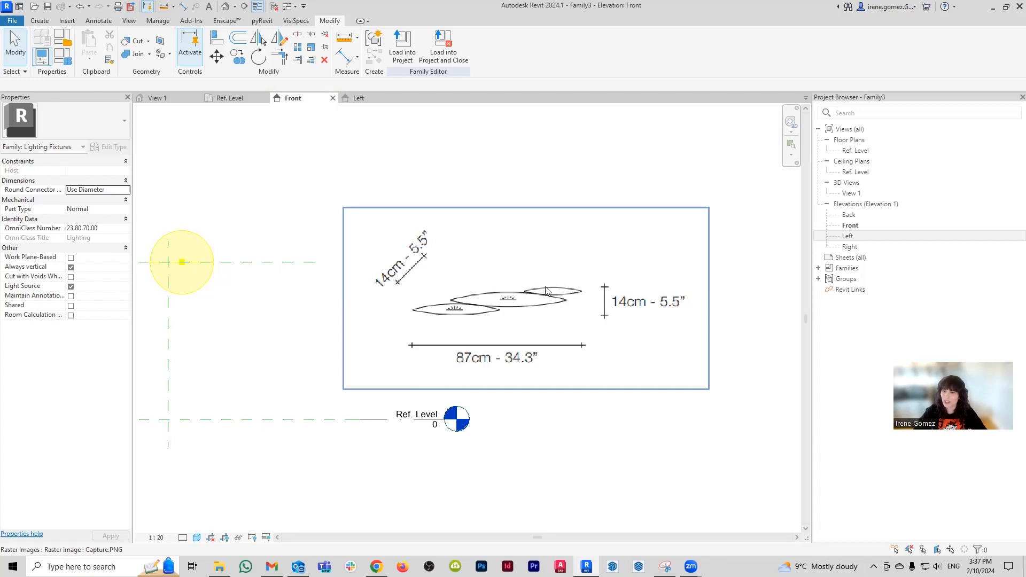
pyautogui.scroll(1, 547, 289)
pyautogui.moveTo(568, 314); pyautogui.dragTo(529, 316, button='middle')
pyautogui.scroll(1, 530, 319)
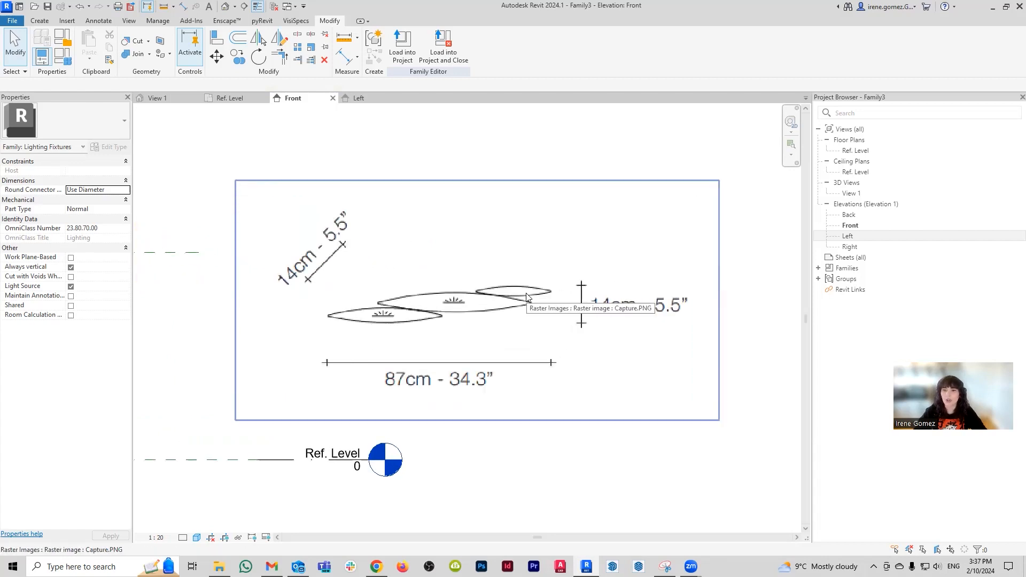
# - Resize the imported image from the left to the right end of its 87cm dimension line, setting that length to 870
pyautogui.click(528, 300)
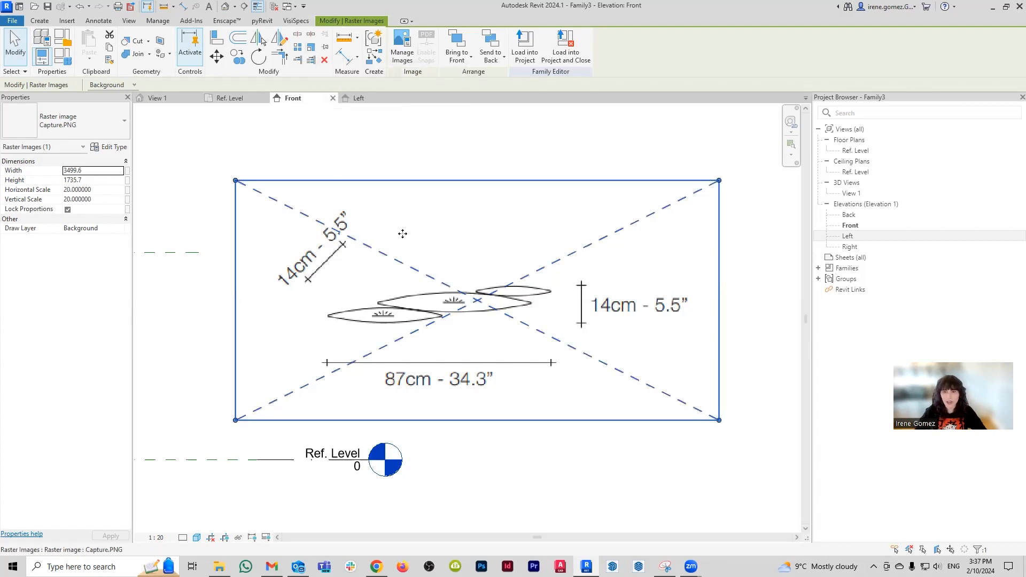
pyautogui.press('r')
pyautogui.press('e')
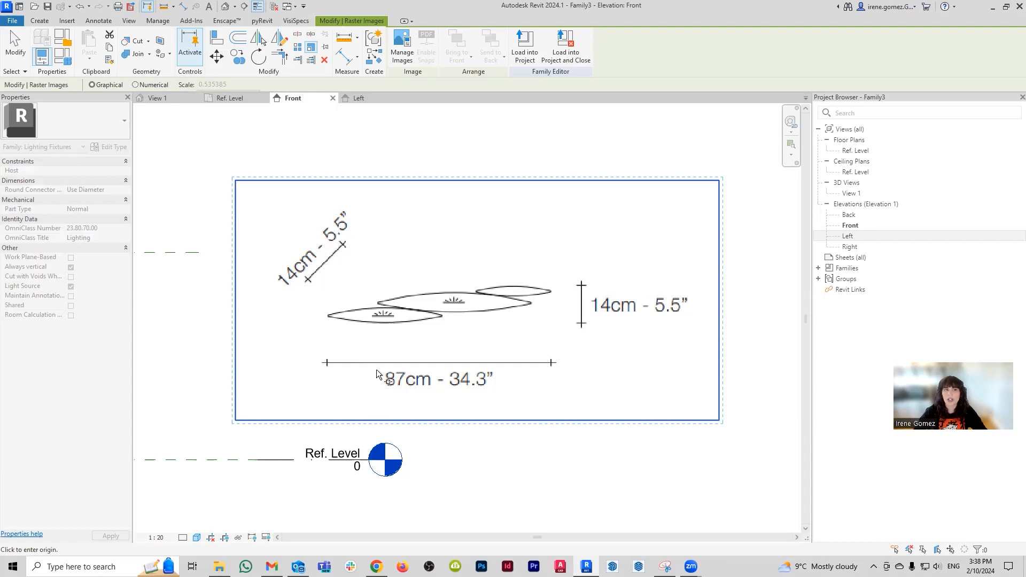
pyautogui.scroll(2, 380, 368)
pyautogui.scroll(5, 292, 361)
pyautogui.click(271, 357)
pyautogui.scroll(-5, 271, 357)
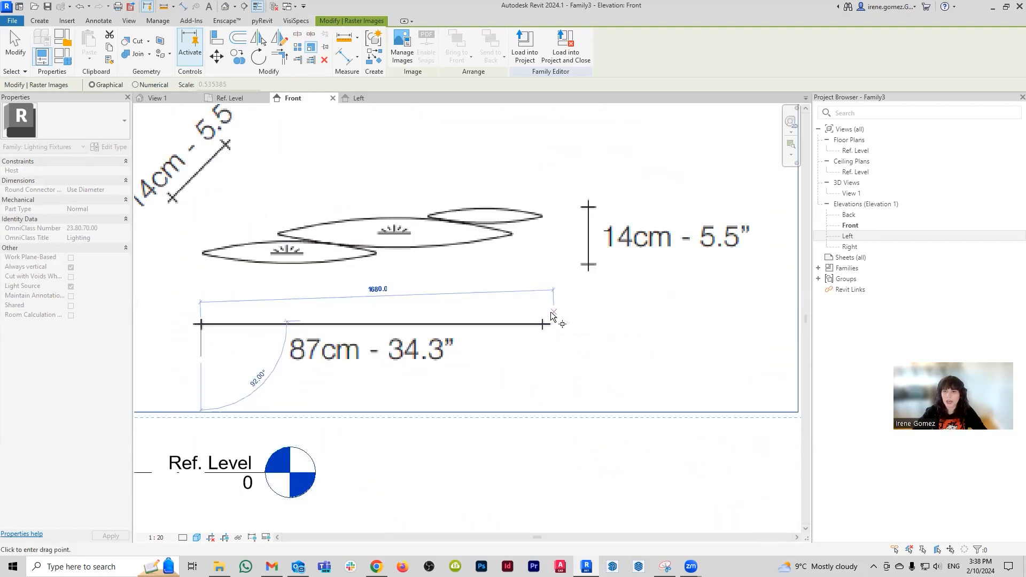
pyautogui.scroll(5, 534, 340)
pyautogui.scroll(4, 533, 339)
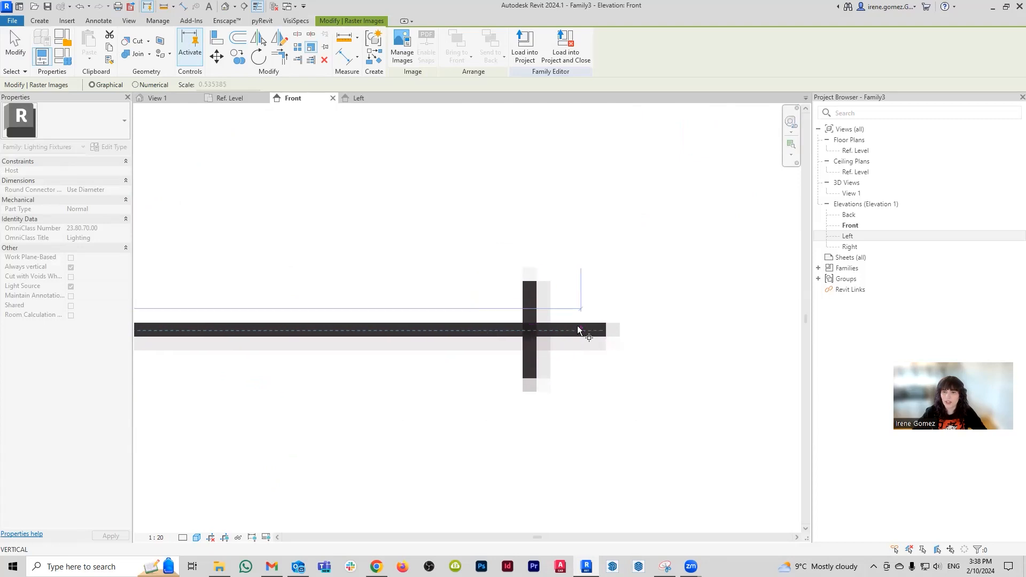
pyautogui.scroll(1, 531, 340)
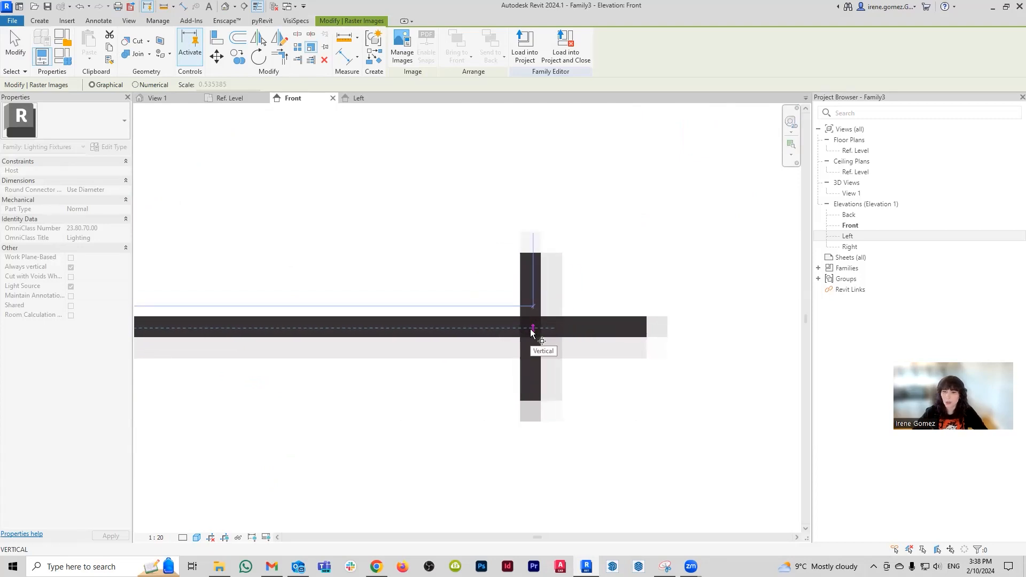
pyautogui.click(532, 330)
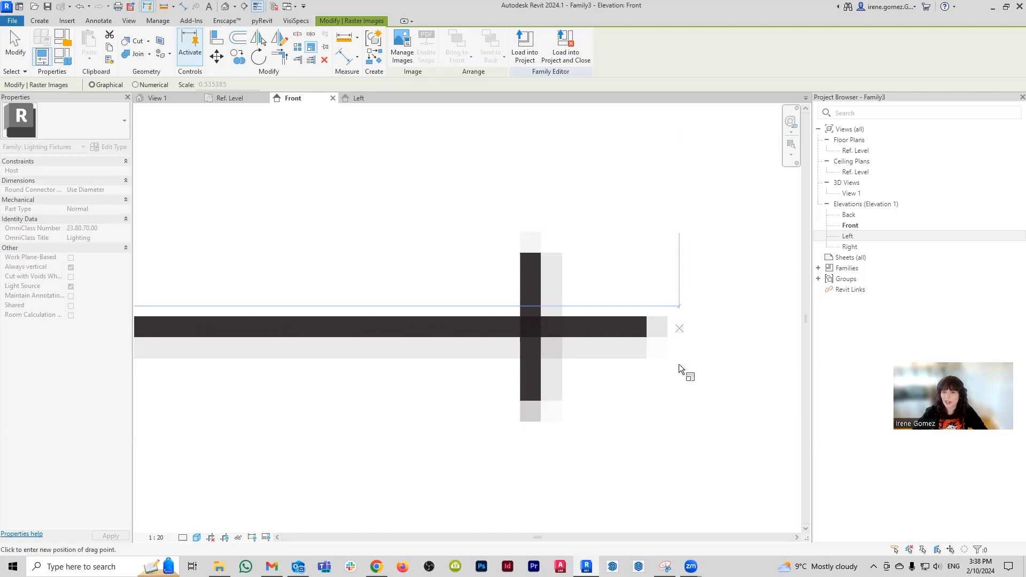
pyautogui.scroll(-6, 680, 368)
pyautogui.scroll(1, 680, 368)
pyautogui.scroll(-2, 678, 360)
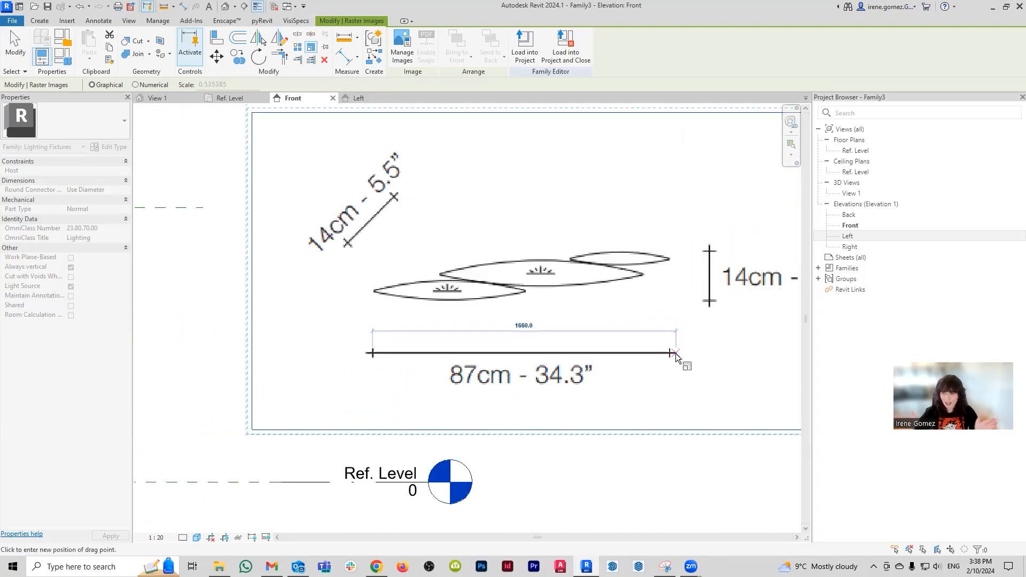
pyautogui.write('870')
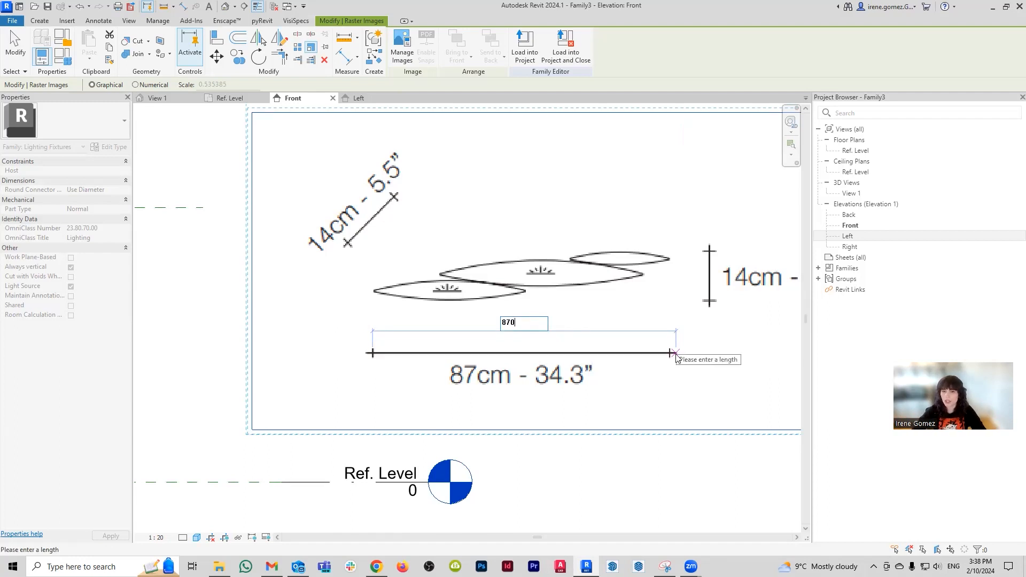
pyautogui.press('Return')
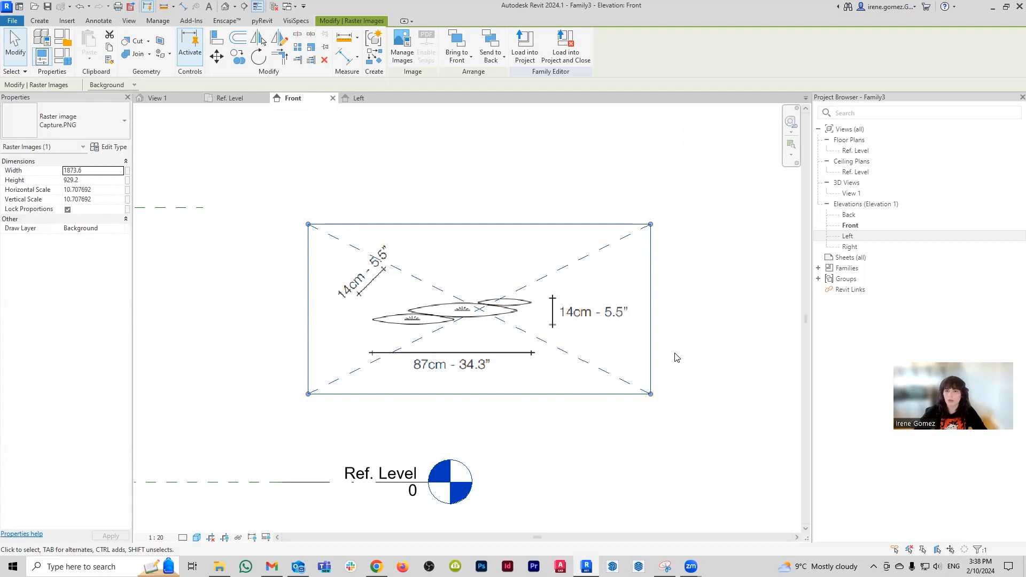
# - Move the resized image onto the reference plane intersection, centring the middle leaf shape on the vertical plane
pyautogui.click(676, 357)
pyautogui.scroll(-3, 676, 356)
pyautogui.click(653, 353)
pyautogui.moveTo(653, 353); pyautogui.dragTo(376, 303)
pyautogui.scroll(2, 337, 303)
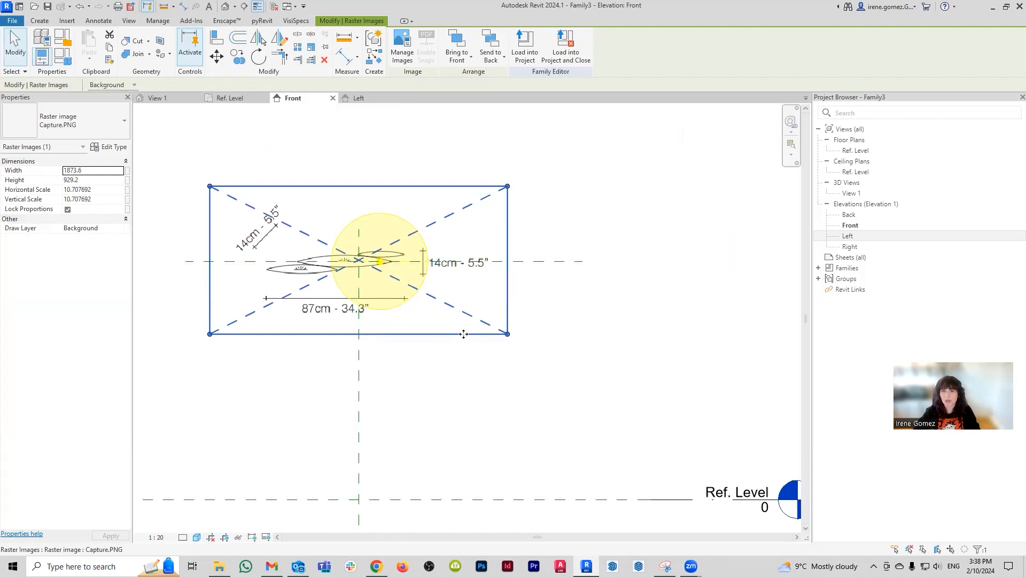
pyautogui.moveTo(402, 327); pyautogui.dragTo(427, 330)
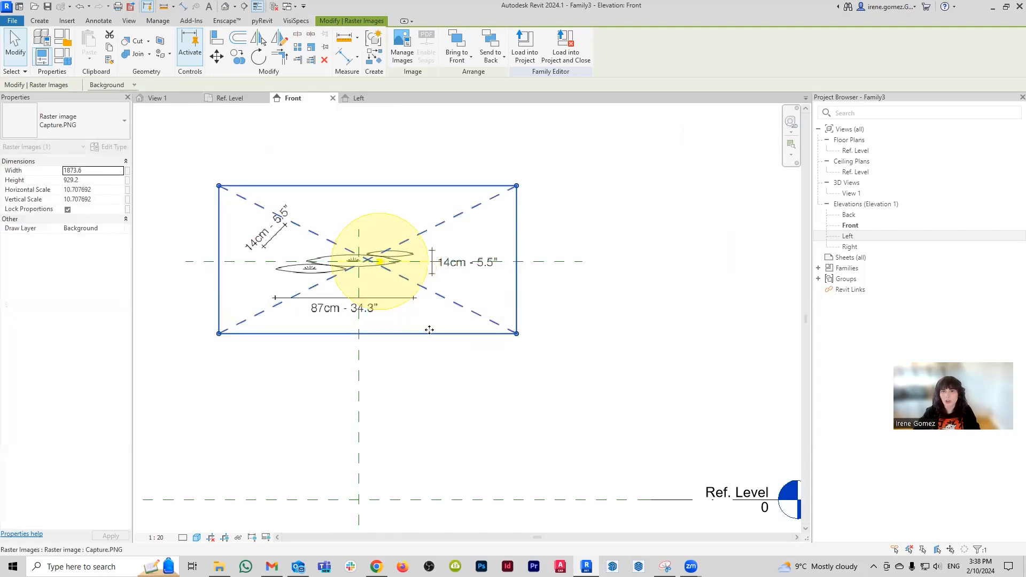
pyautogui.press('Right')
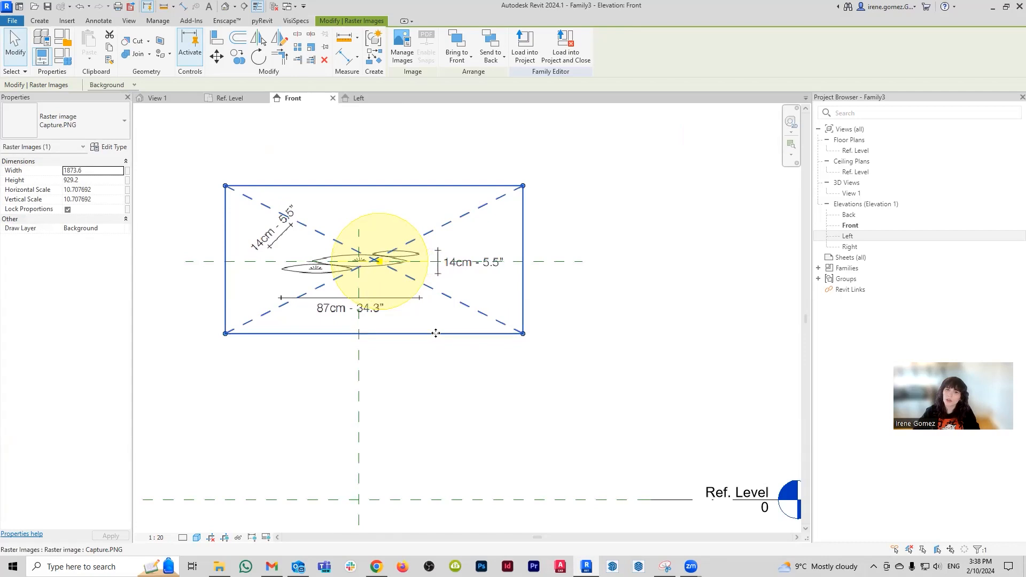
pyautogui.click(553, 339)
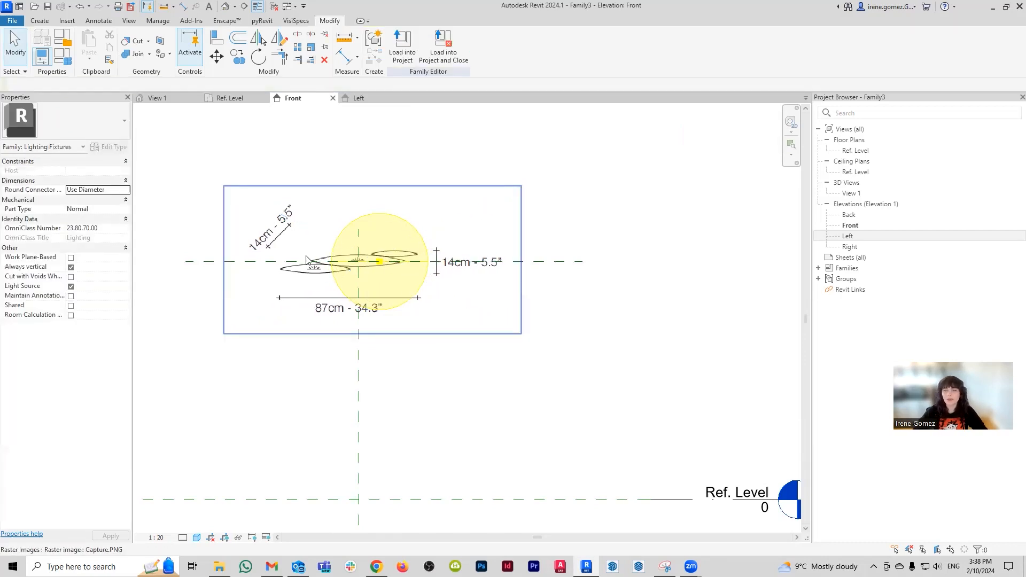
# - Move the light source horizontally to the right until it is clear of the imported image
pyautogui.scroll(1, 308, 261)
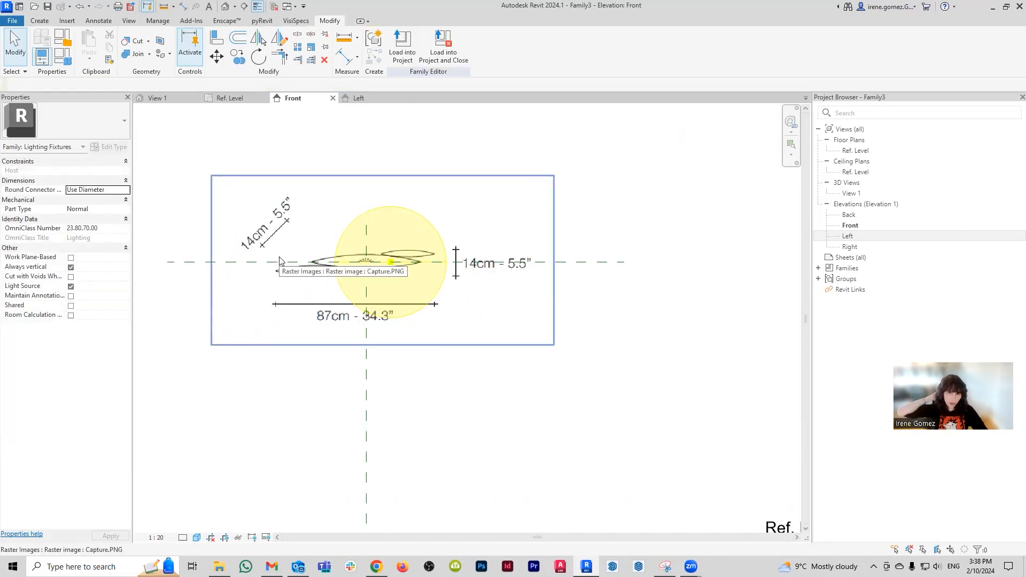
pyautogui.click(429, 216)
pyautogui.moveTo(429, 217); pyautogui.dragTo(647, 223)
pyautogui.click(532, 328)
pyautogui.click(472, 381)
pyautogui.click(482, 326)
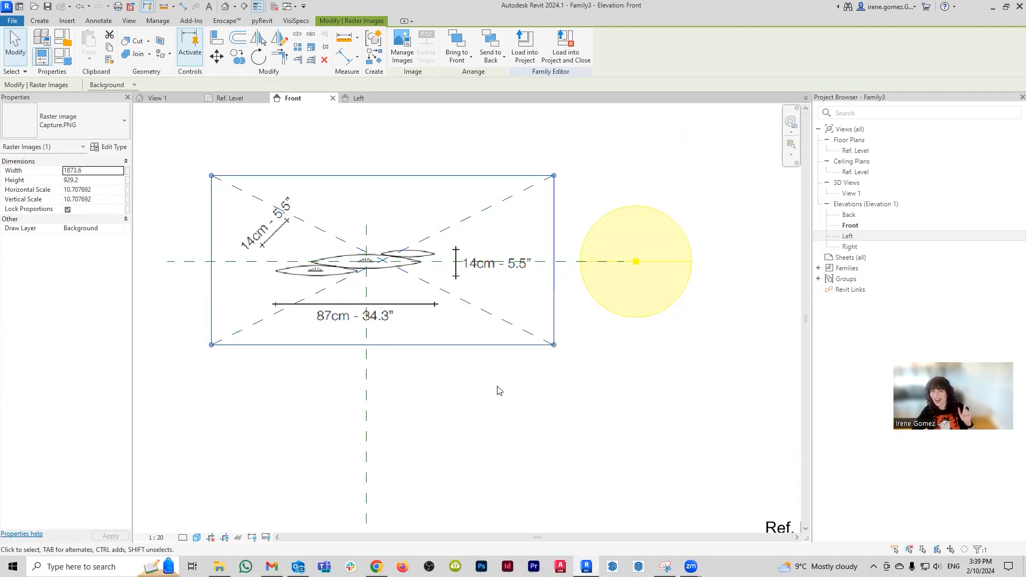
# - Switch to Chrome to view the I Lucci Argentati product photo on the Terzani page, and return to the Front elevation in Revit
pyautogui.click(376, 567)
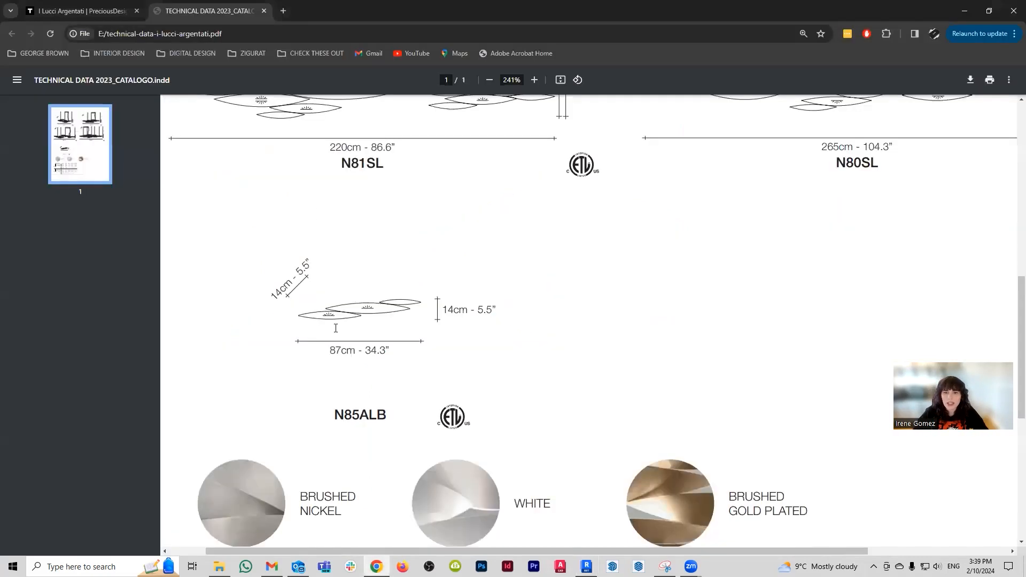
pyautogui.click(73, 7)
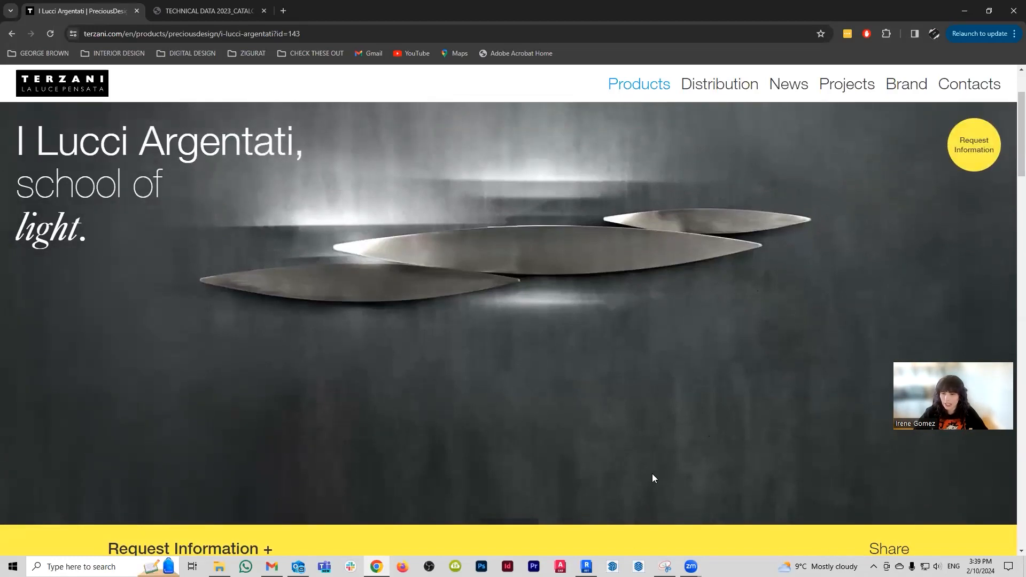
pyautogui.click(586, 567)
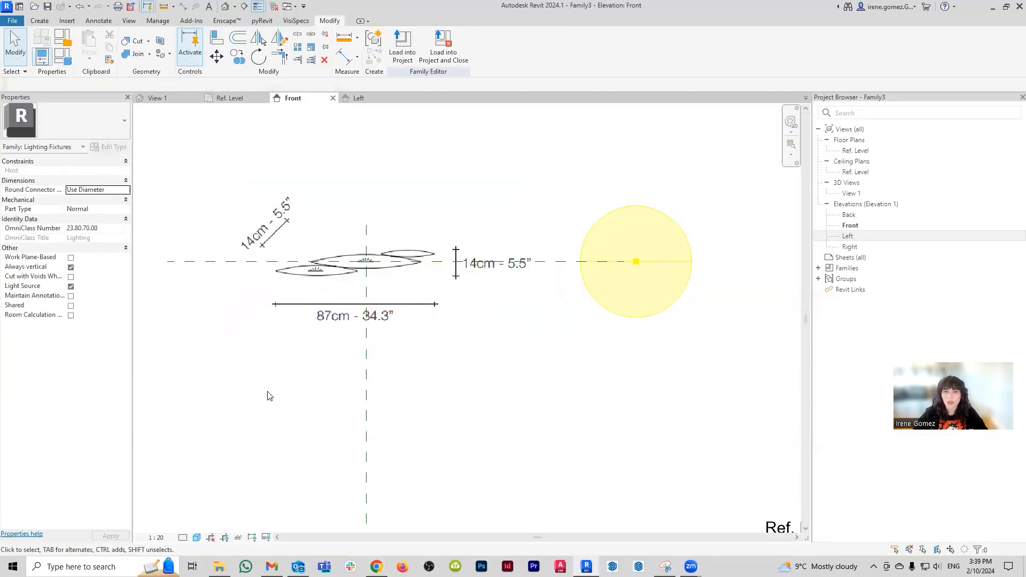
pyautogui.scroll(2, 292, 287)
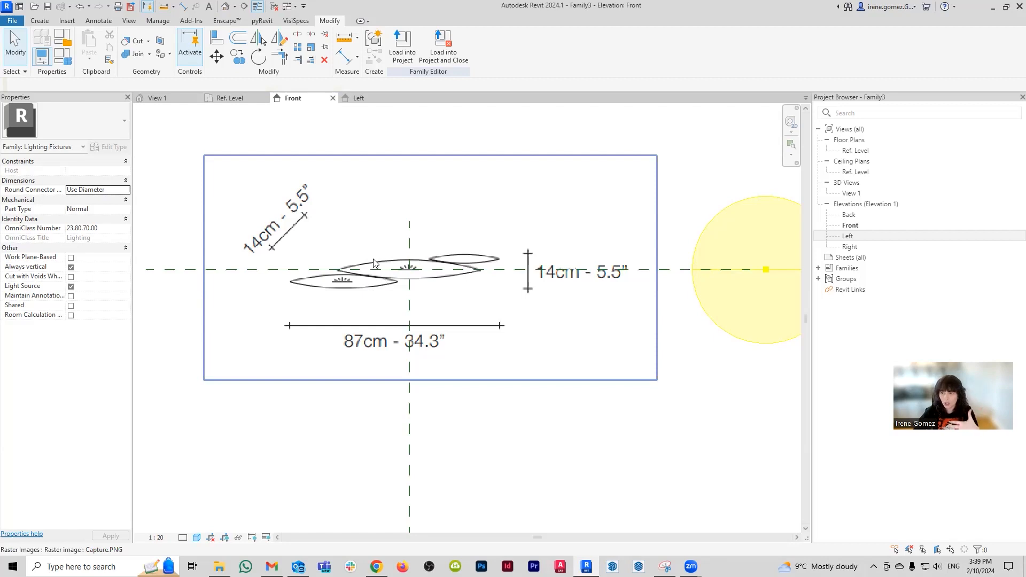
# - Check the Ref. Level, Left and 3D View 1 views for the imported image, and return to the Front elevation
pyautogui.click(245, 99)
pyautogui.click(358, 98)
pyautogui.hotkey('ctrl', 'Tab')
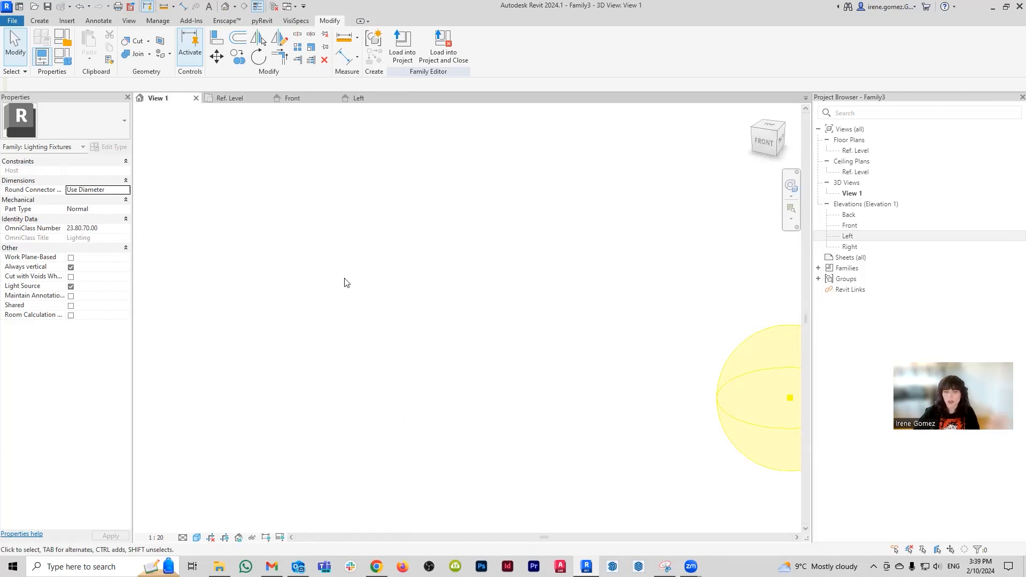
pyautogui.click(291, 98)
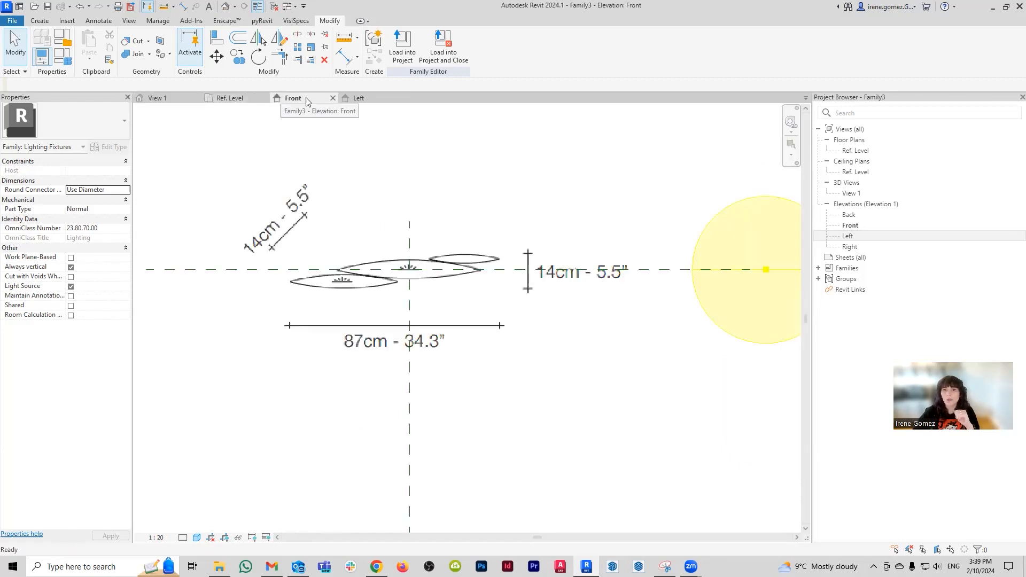
# - Draw a vertical reference plane through the left tip of the lowest leaf shape in the Front elevation
pyautogui.press('p')
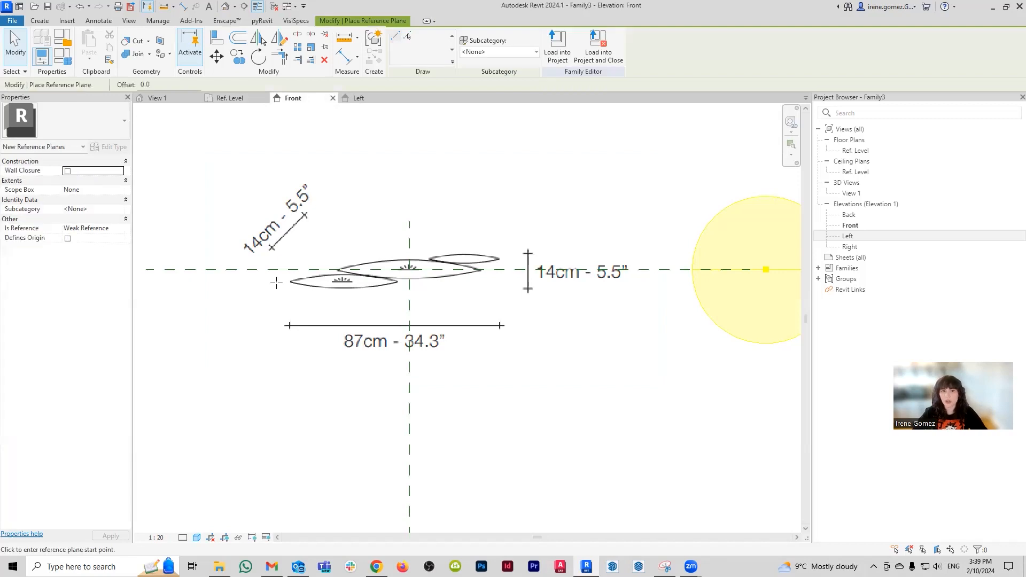
pyautogui.scroll(2, 287, 262)
pyautogui.click(289, 243)
pyautogui.click(290, 363)
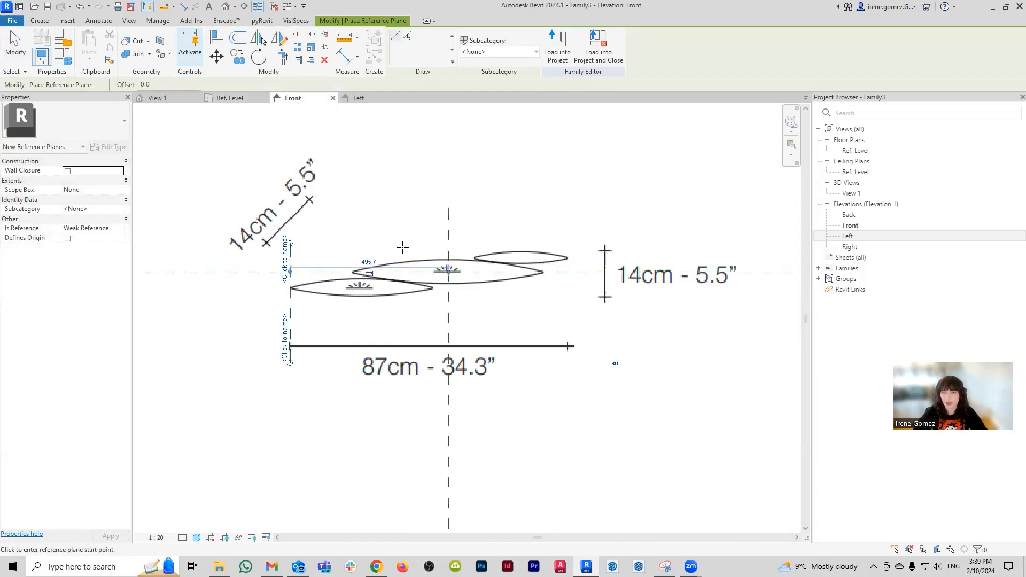
pyautogui.press('Escape')
pyautogui.press('Escape')
# - Copy the new vertical reference plane to the right tip of the lowest leaf shape
pyautogui.click(290, 315)
pyautogui.press('c')
pyautogui.press('o')
pyautogui.click(290, 315)
pyautogui.click(432, 308)
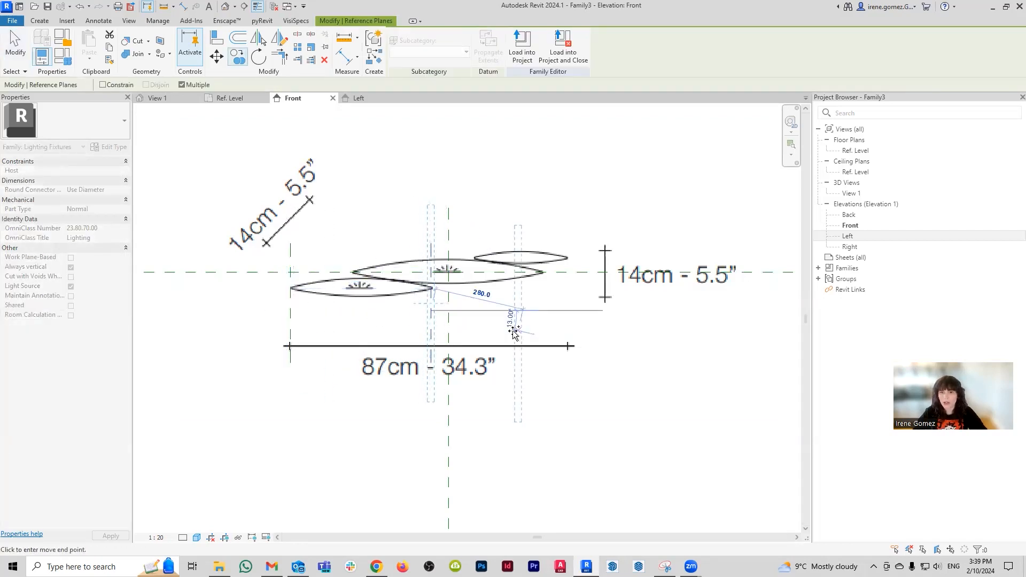
pyautogui.press('Escape')
pyautogui.press('Escape')
# - Draw a horizontal reference plane below the lowest leaf shape and move it up to touch the leaf's bottom edge
pyautogui.scroll(5, 451, 296)
pyautogui.scroll(-4, 450, 296)
pyautogui.press('r')
pyautogui.press('p')
pyautogui.click(426, 318)
pyautogui.click(202, 314)
pyautogui.press('Escape')
pyautogui.press('Escape')
pyautogui.click(365, 314)
pyautogui.moveTo(364, 313); pyautogui.dragTo(361, 299)
pyautogui.scroll(2, 360, 304)
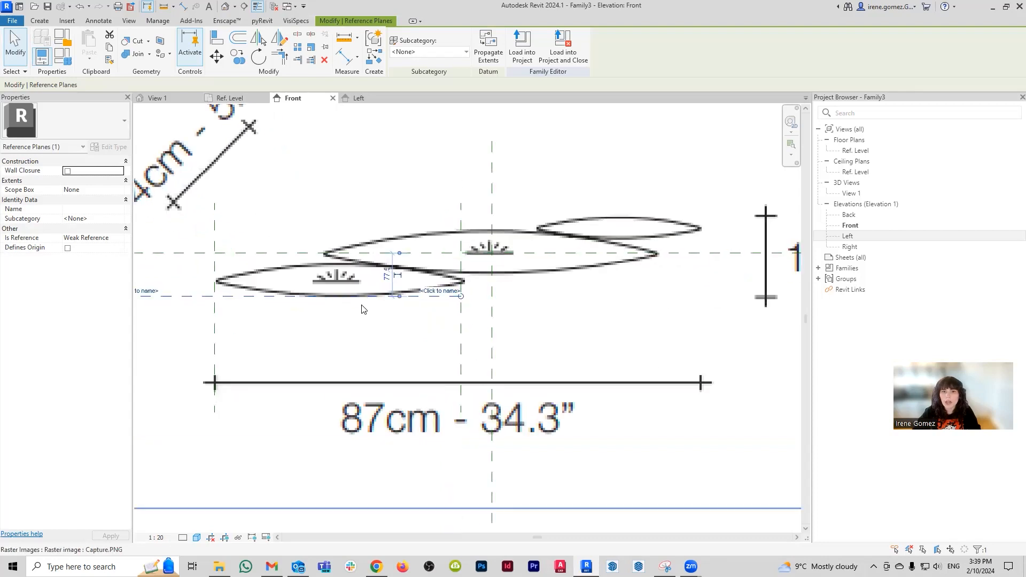
# - Copy the horizontal reference plane from the lowest leaf's bottom edge up to its top edge
pyautogui.press('c')
pyautogui.press('o')
pyautogui.scroll(2, 346, 294)
pyautogui.click(337, 297)
pyautogui.click(335, 247)
pyautogui.press('Escape')
pyautogui.press('Escape')
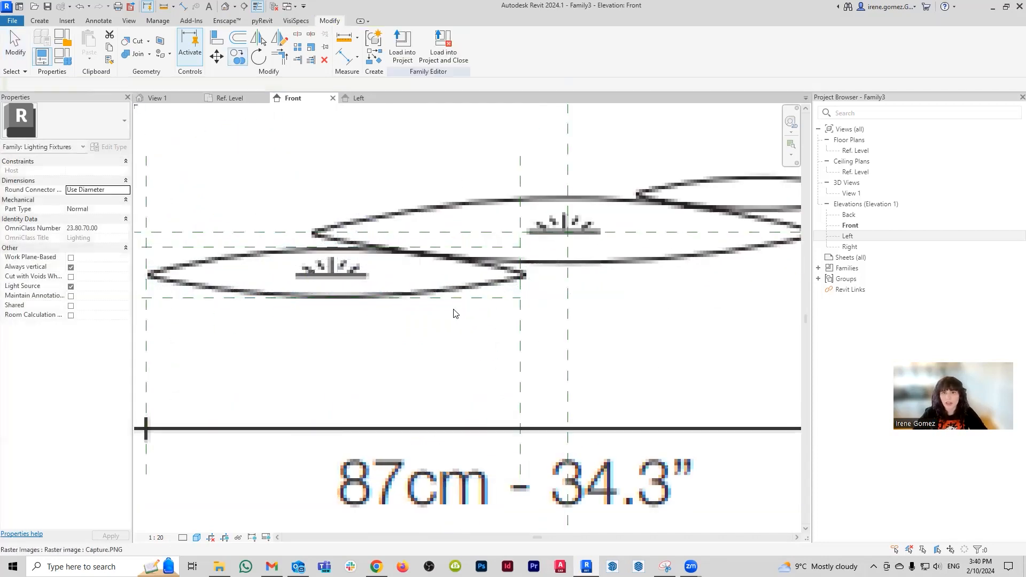
pyautogui.scroll(-1, 444, 303)
pyautogui.scroll(-3, 443, 305)
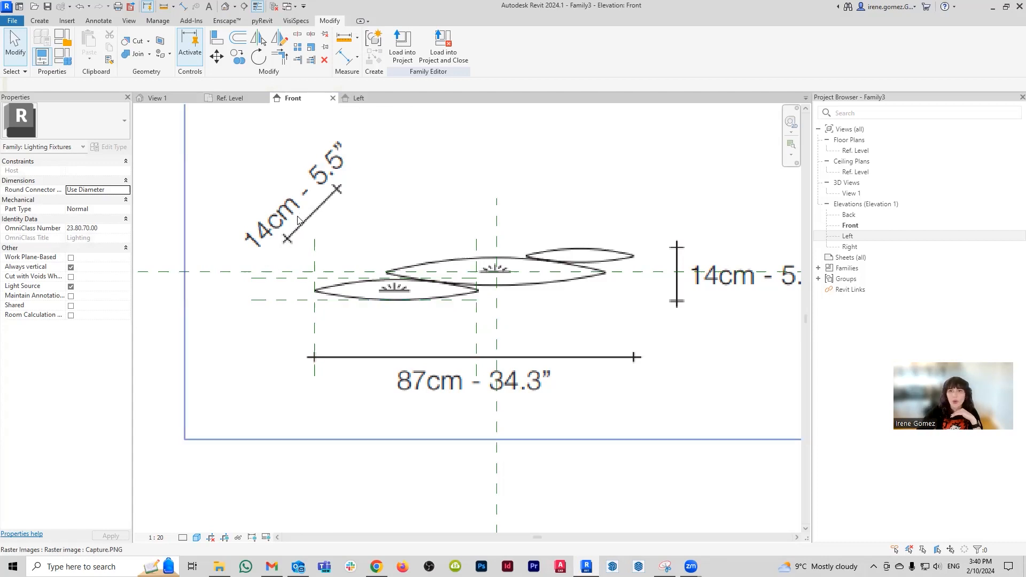
# - Draw a horizontal reference plane below the central front/back plane in the Ref. Level plan
pyautogui.click(239, 100)
pyautogui.scroll(-2, 475, 327)
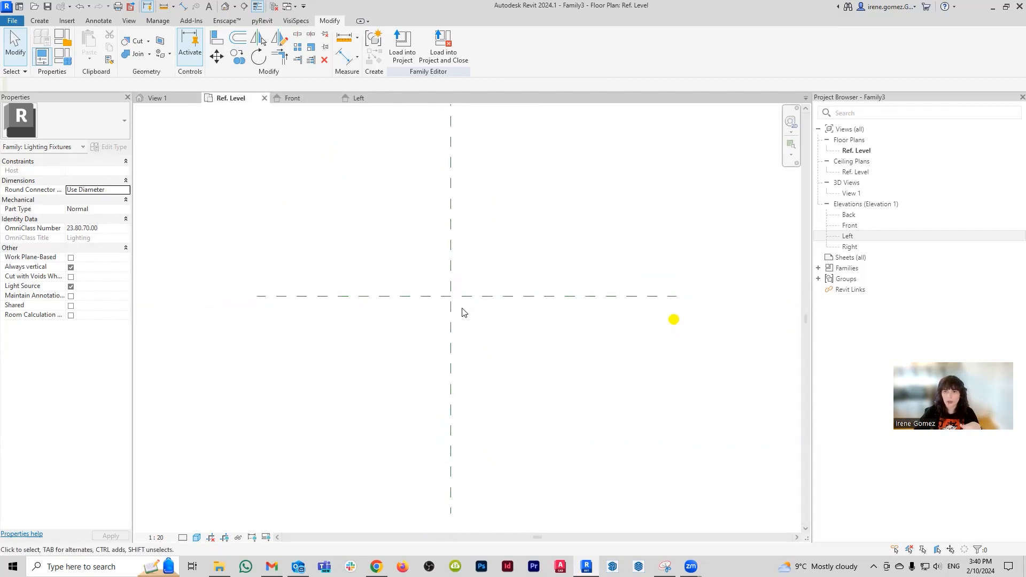
pyautogui.scroll(2, 457, 374)
pyautogui.press('r')
pyautogui.press('p')
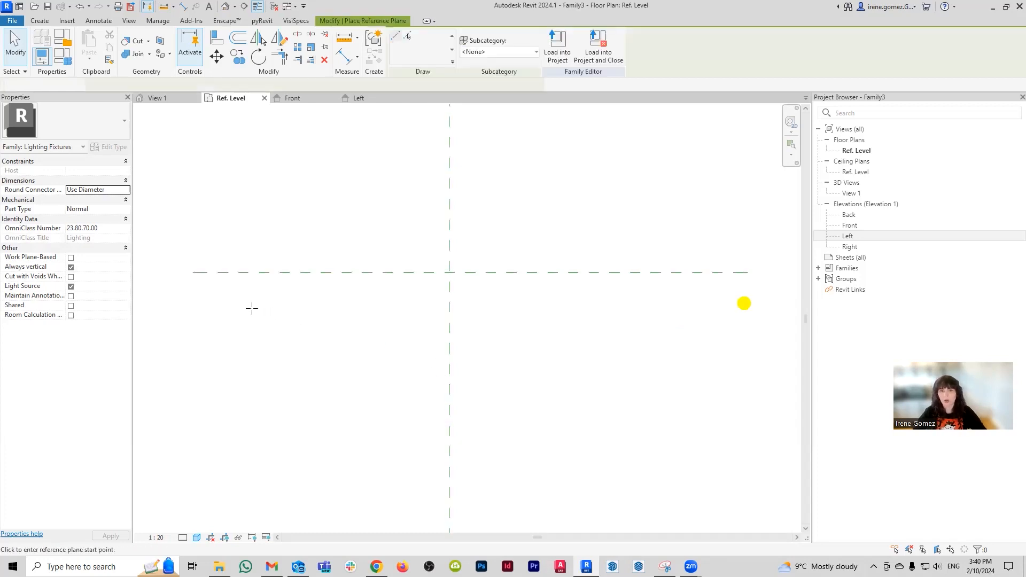
pyautogui.click(251, 309)
pyautogui.click(694, 307)
pyautogui.press('Escape')
pyautogui.press('Escape')
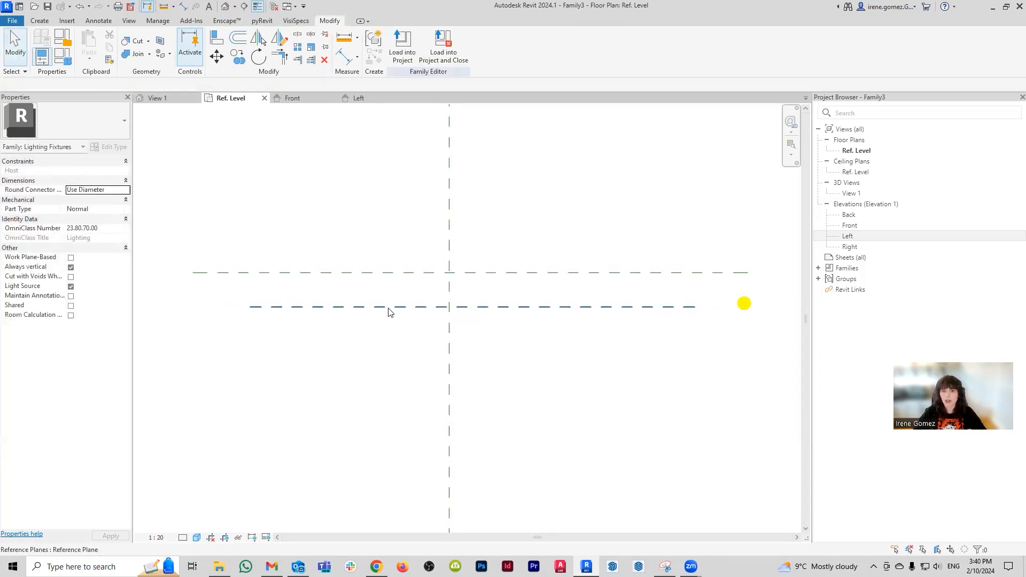
# - Set the new plane's distance from the central front/back plane to 140
pyautogui.click(386, 307)
pyautogui.click(333, 283)
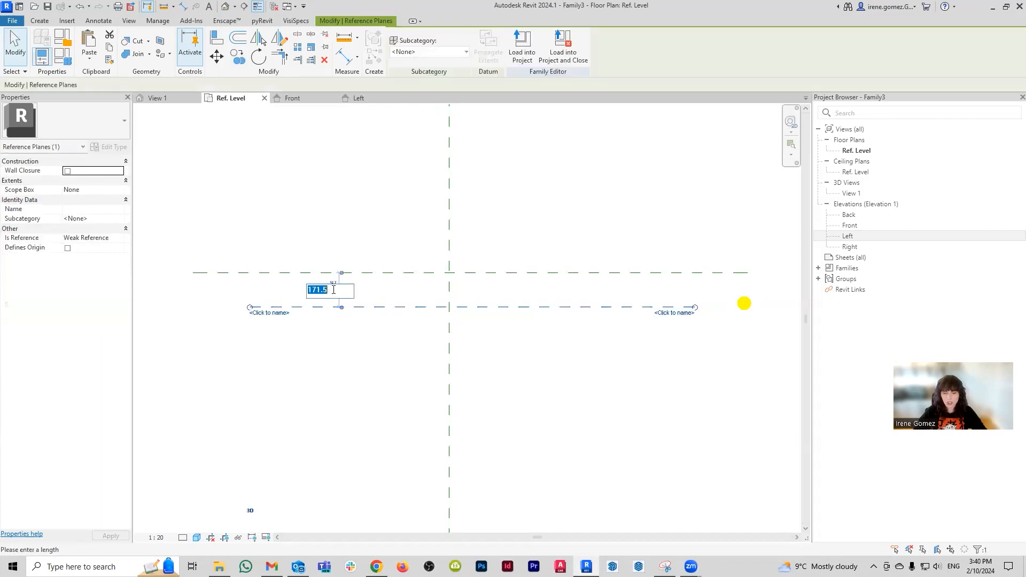
pyautogui.write('140')
pyautogui.press('Return')
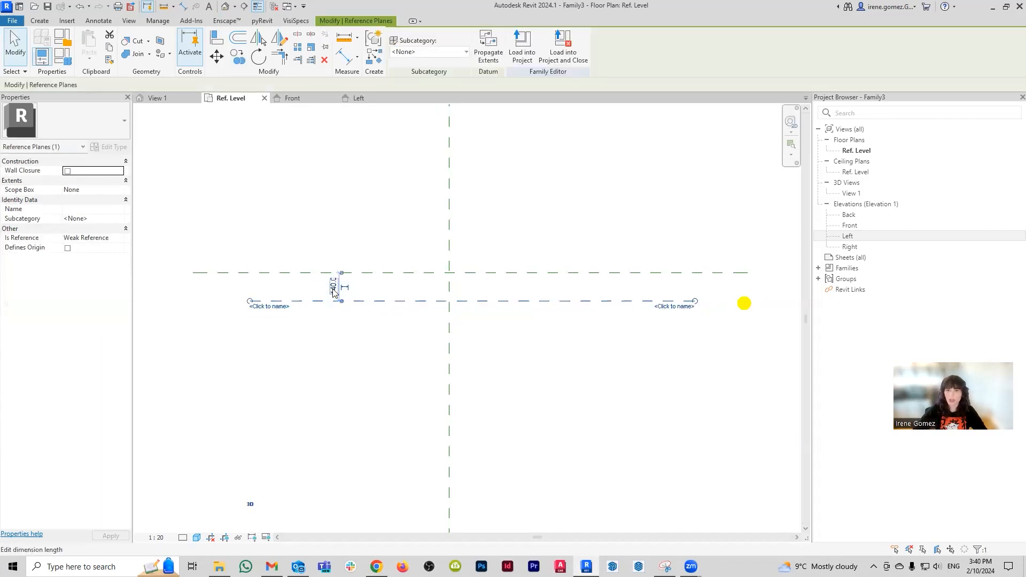
pyautogui.click(430, 319)
pyautogui.scroll(1, 484, 312)
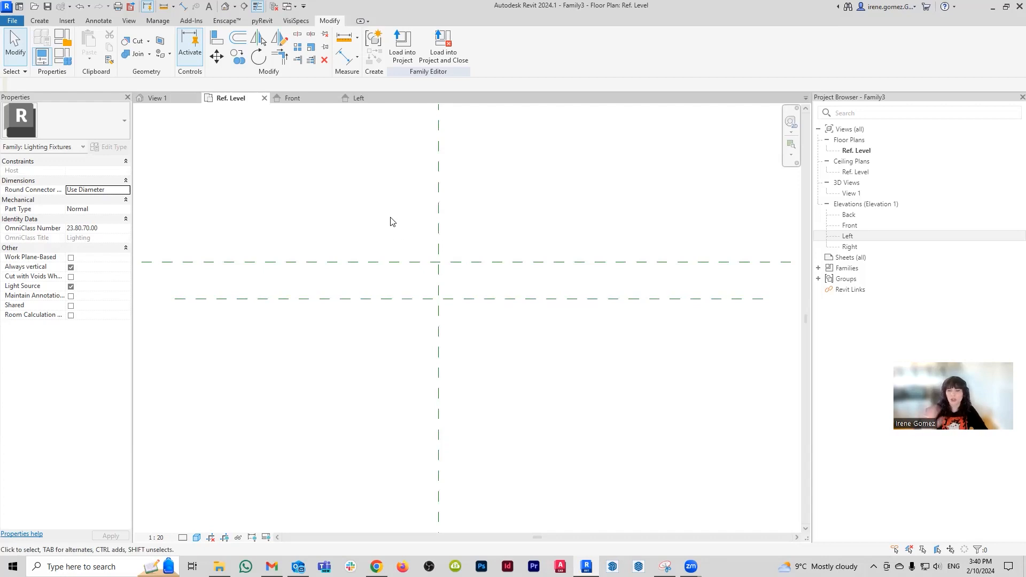
# - Examine the planes in the Left elevation, then compare with the product photo in Chrome and return to Revit
pyautogui.click(367, 101)
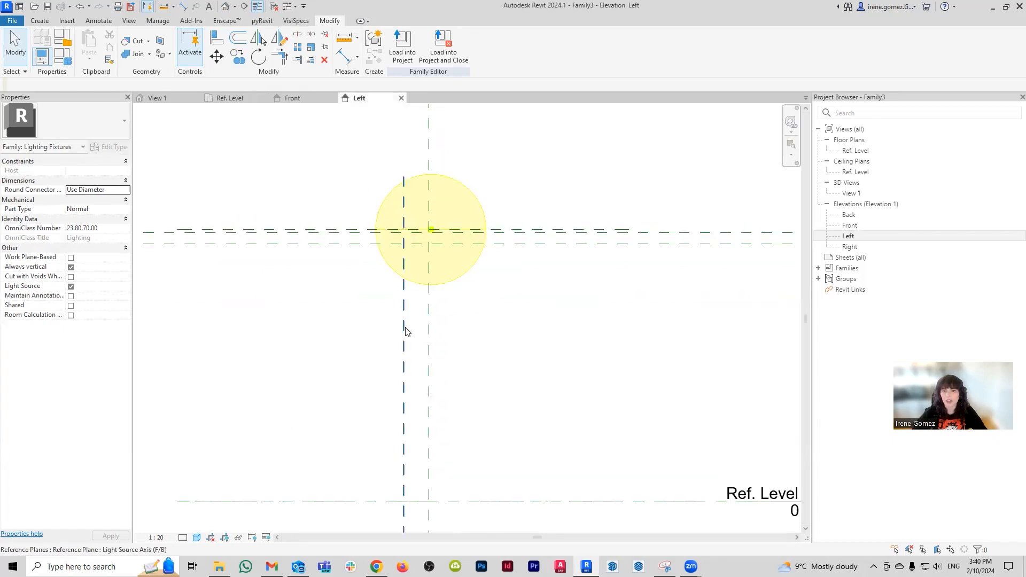
pyautogui.click(405, 371)
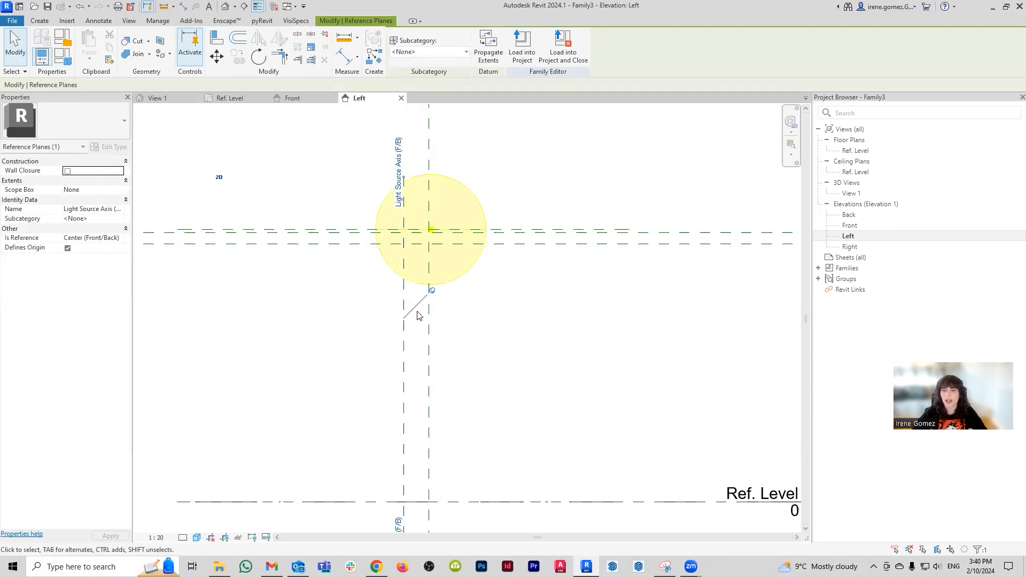
pyautogui.scroll(2, 398, 232)
pyautogui.moveTo(398, 232)
pyautogui.mouseDown(button='middle')
pyautogui.moveTo(406, 259)
pyautogui.moveTo(400, 251)
pyautogui.mouseUp(button='middle')
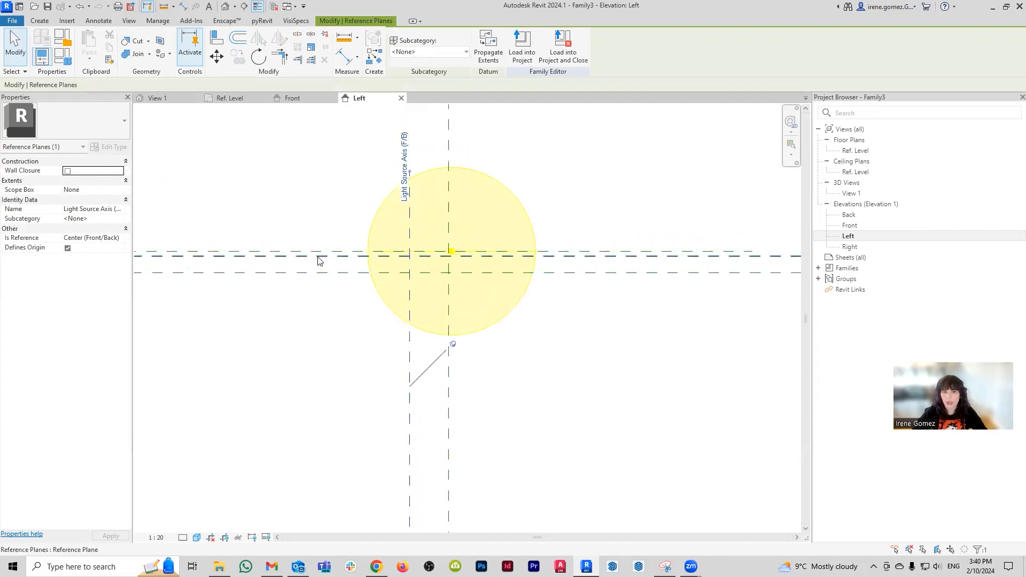
pyautogui.scroll(2, 408, 275)
pyautogui.click(377, 566)
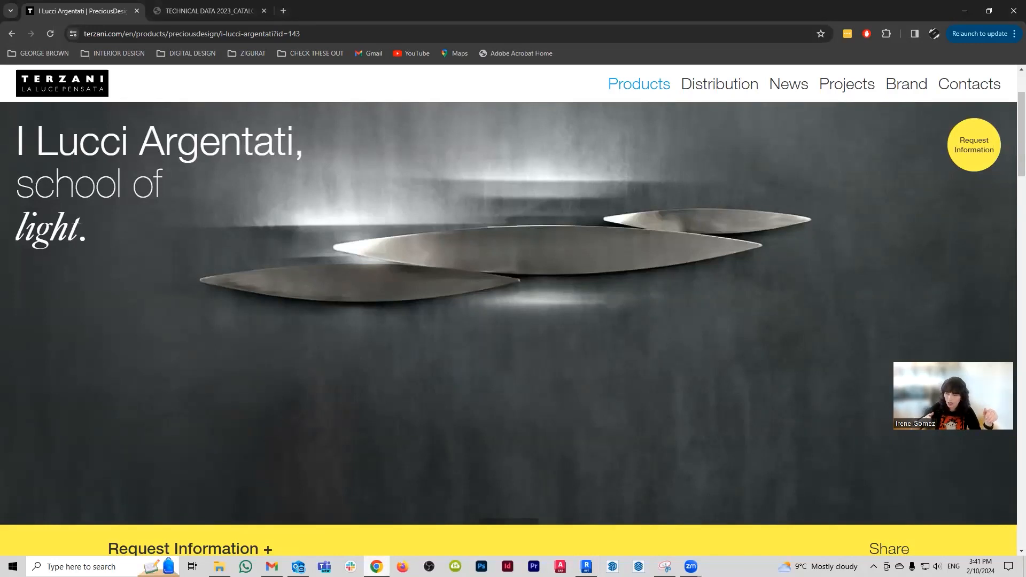
pyautogui.hotkey('alt', 'Tab')
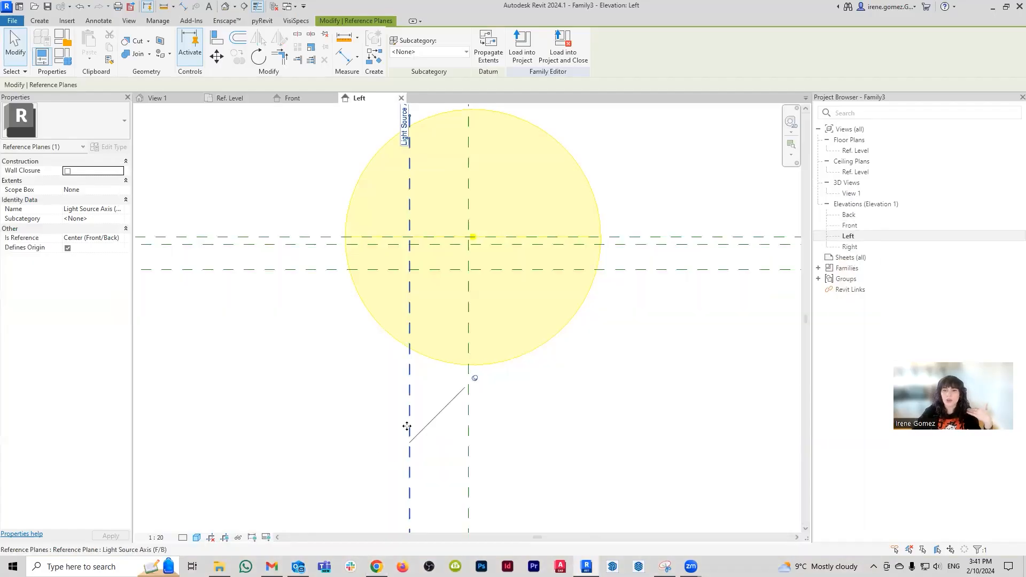
# - Move the light source in the Ref. Level plan until it sits clear of the reference planes in the Left elevation
pyautogui.press('Escape')
pyautogui.scroll(-1, 292, 392)
pyautogui.click(234, 98)
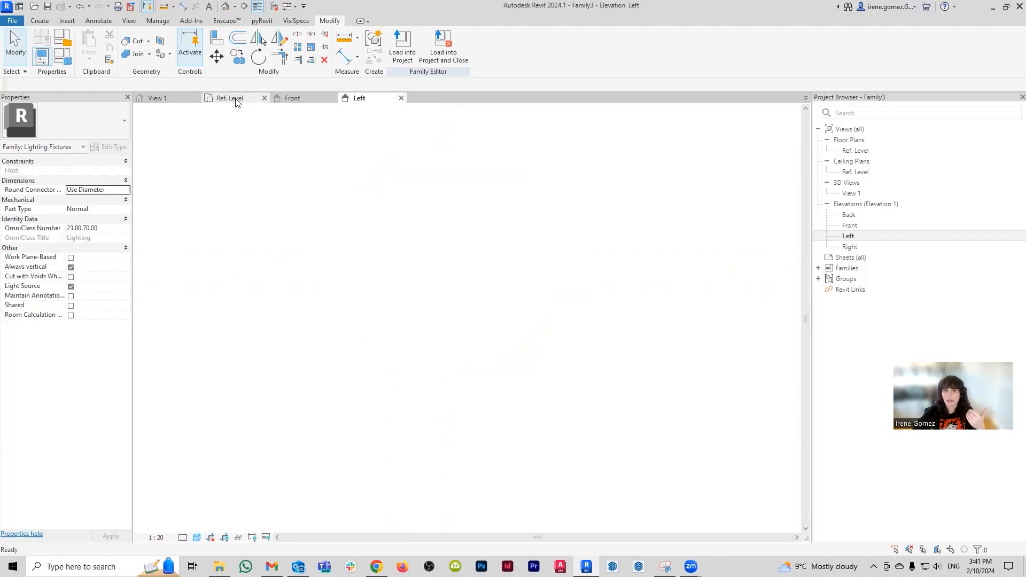
pyautogui.scroll(1, 628, 265)
pyautogui.click(634, 272)
pyautogui.moveTo(634, 272); pyautogui.dragTo(475, 323)
pyautogui.click(543, 327)
pyautogui.click(357, 98)
pyautogui.click(231, 98)
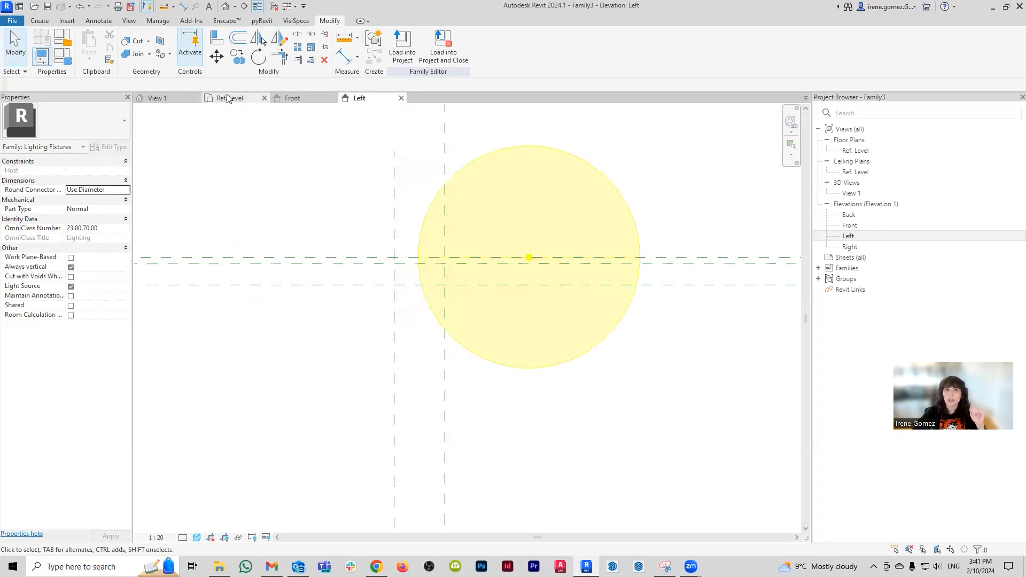
pyautogui.click(479, 316)
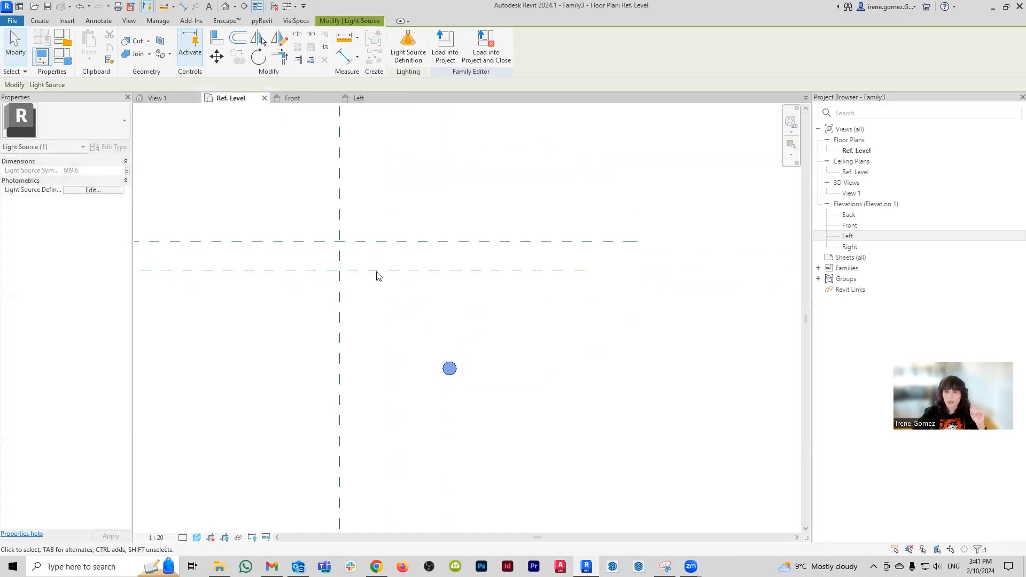
pyautogui.click(356, 98)
pyautogui.click(458, 315)
# - Draw a diagonal reference plane rising from the central front/back plane towards the 140 plane in the Left elevation
pyautogui.scroll(4, 385, 277)
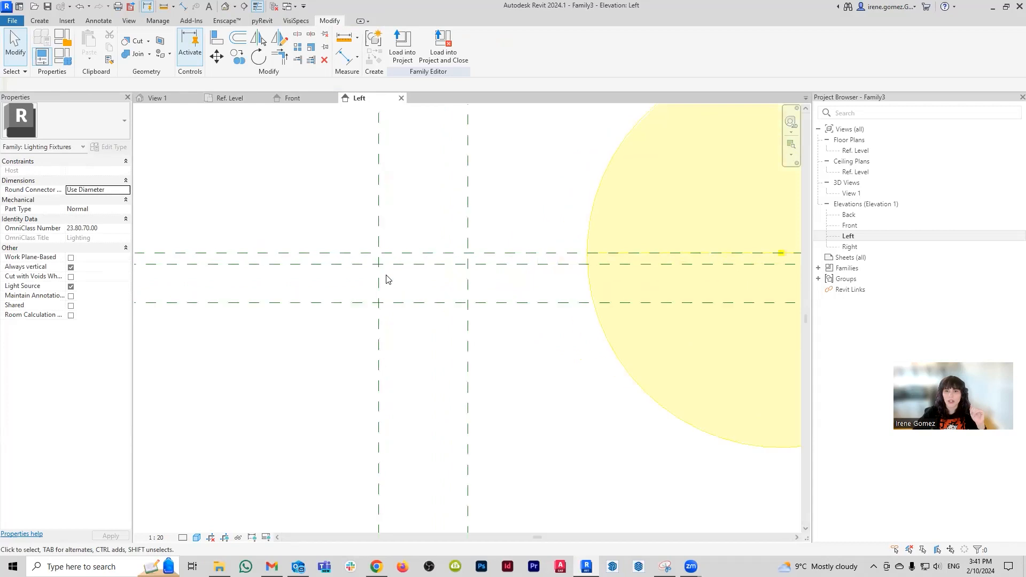
pyautogui.scroll(1, 391, 297)
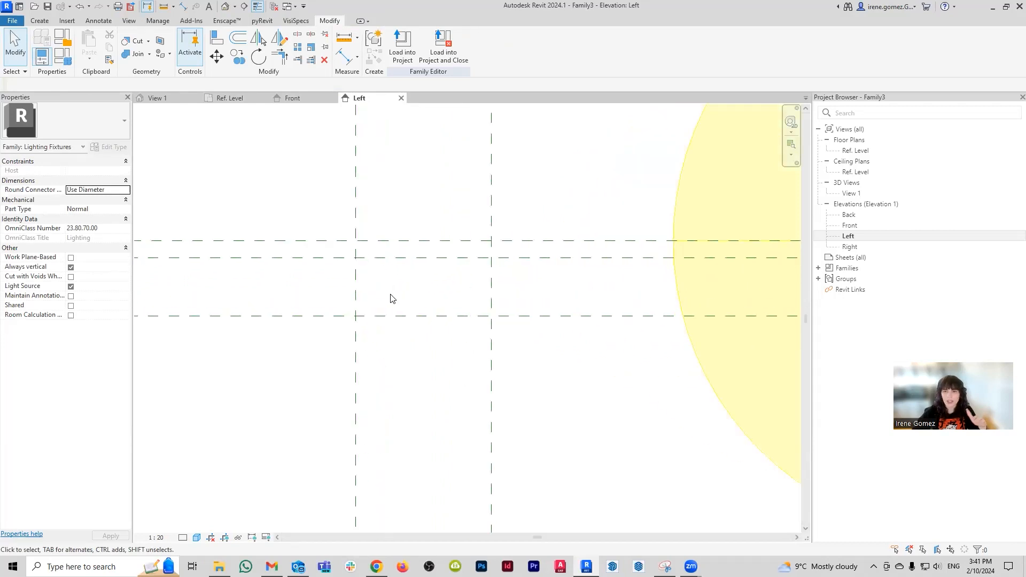
pyautogui.press('r')
pyautogui.press('p')
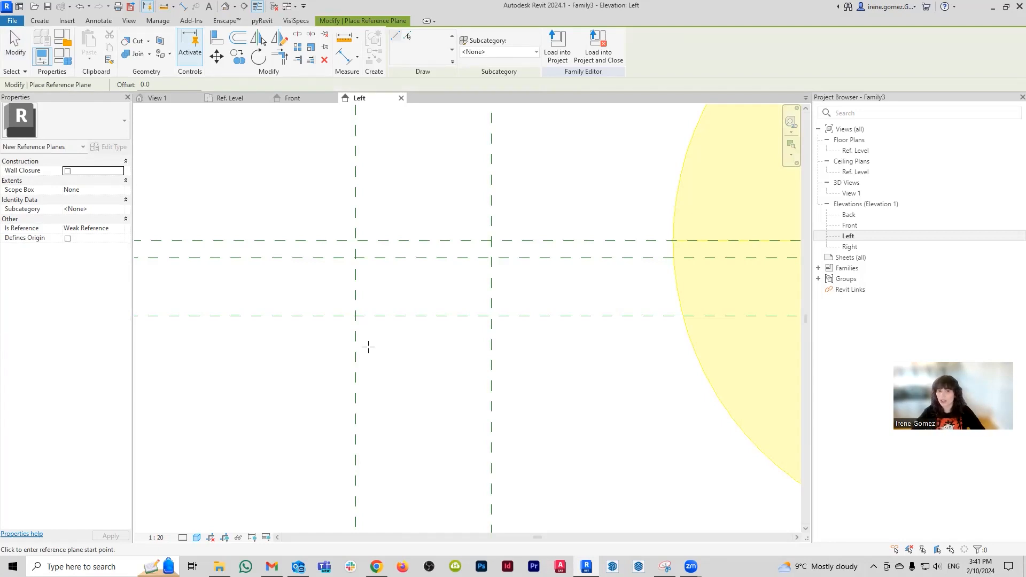
pyautogui.click(367, 348)
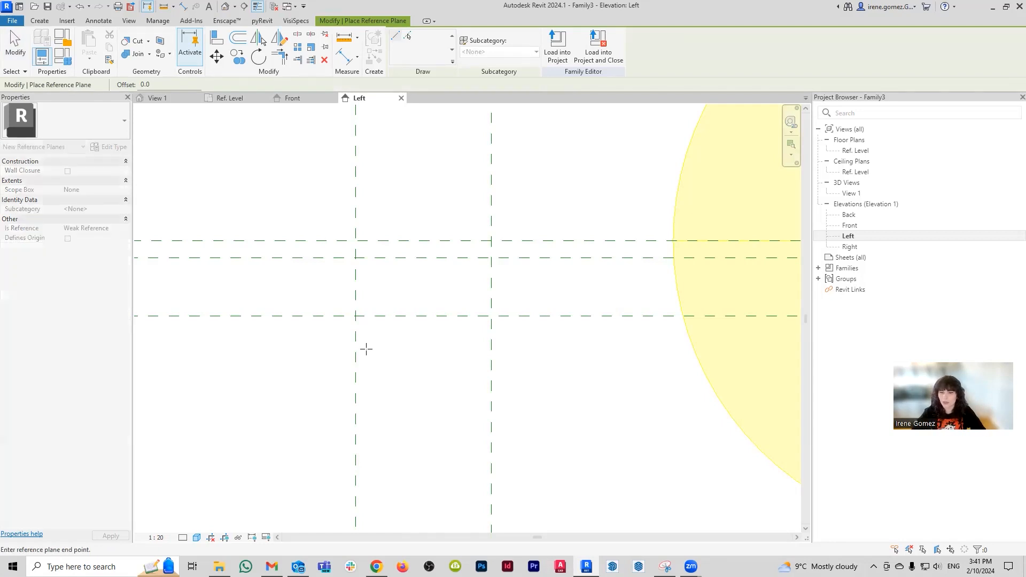
pyautogui.click(479, 231)
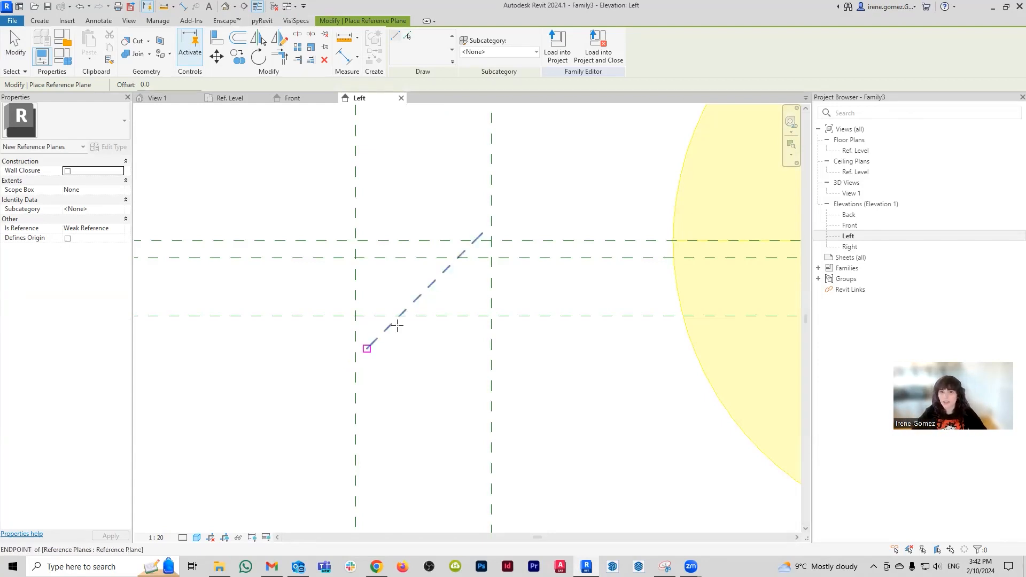
# - Draw a second reference plane at 135° through the first diagonal's midpoint and extend its lower end past the crossing
pyautogui.click(422, 291)
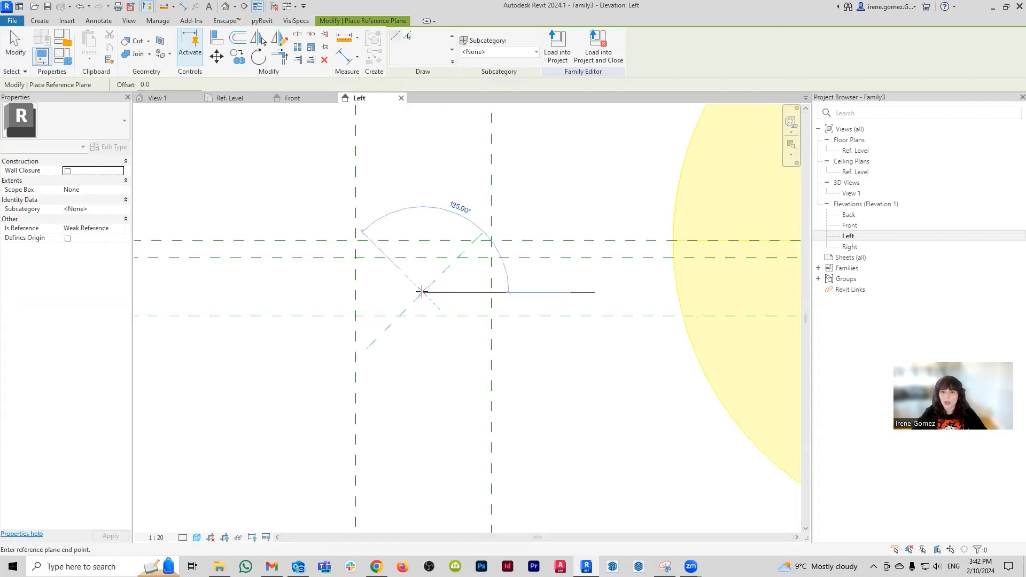
pyautogui.click(328, 199)
pyautogui.press('Escape')
pyautogui.press('Escape')
pyautogui.click(415, 285)
pyautogui.moveTo(422, 293); pyautogui.dragTo(483, 371)
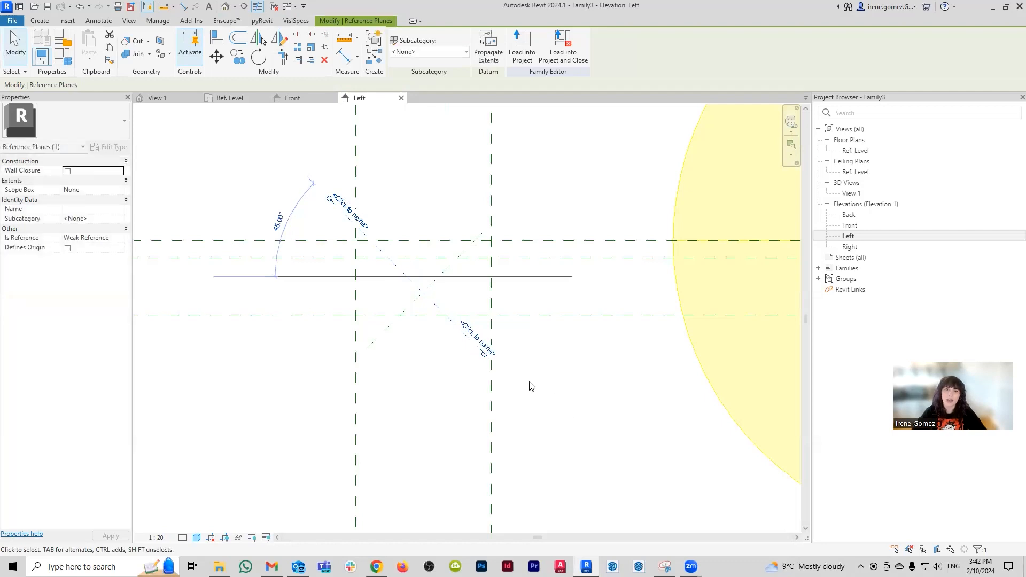
pyautogui.click(442, 360)
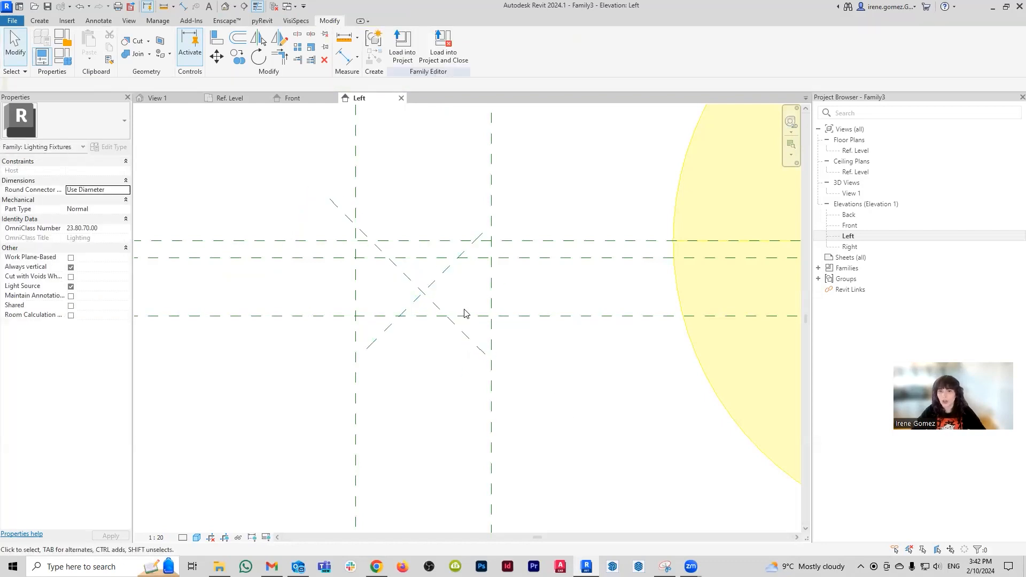
# - Name the second diagonal reference plane 1
pyautogui.click(470, 344)
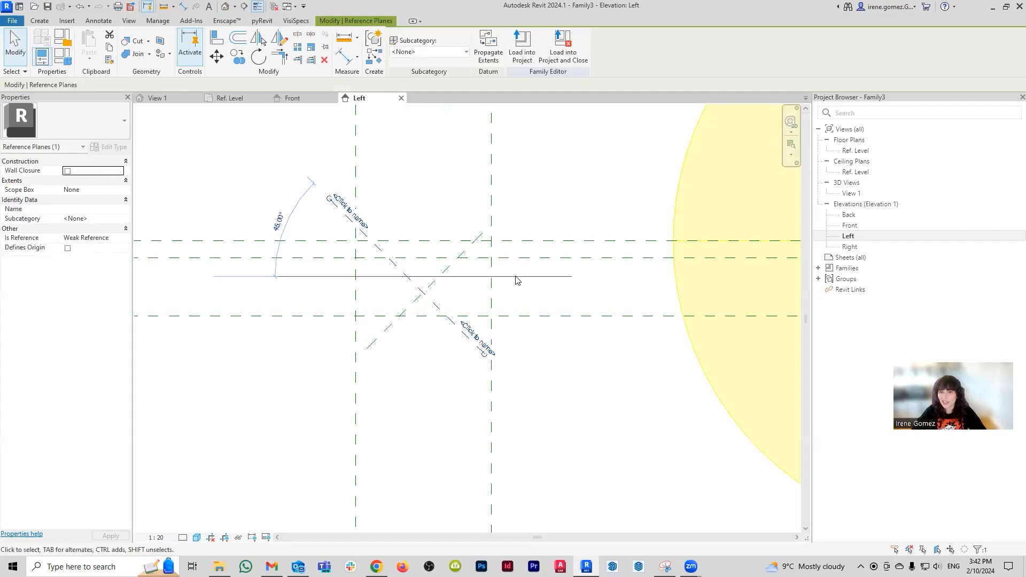
pyautogui.click(479, 343)
pyautogui.write('1')
pyautogui.press('Return')
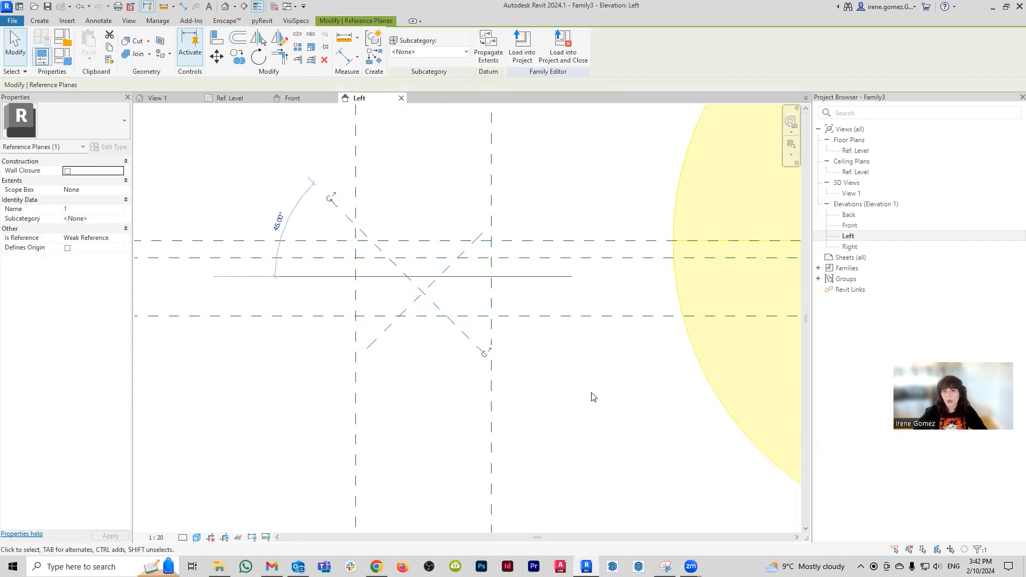
pyautogui.click(591, 392)
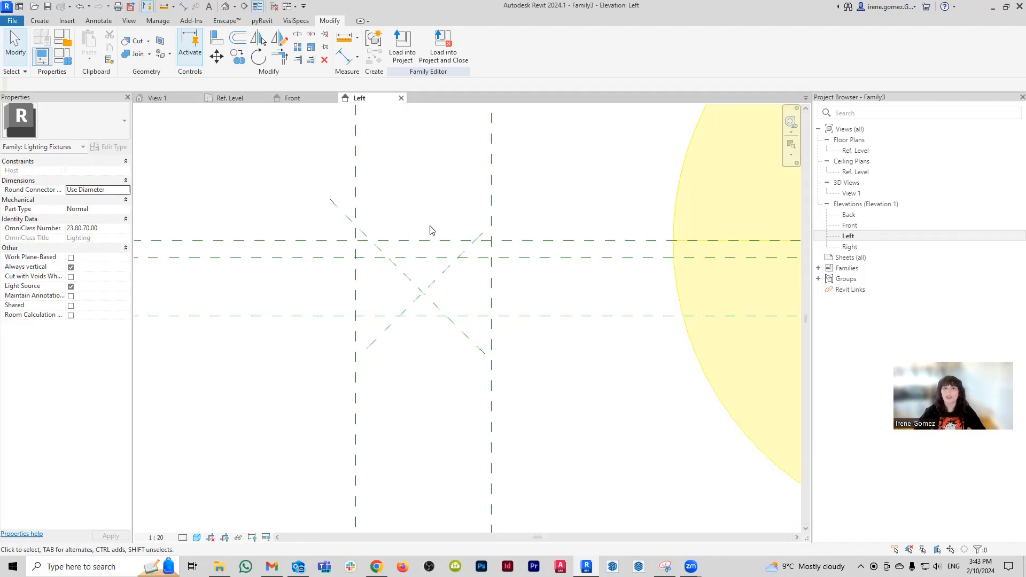
# - Extend the vertical reference plane at the lowest leaf's right tip down towards the Ref. Level in the Front elevation
pyautogui.click(227, 96)
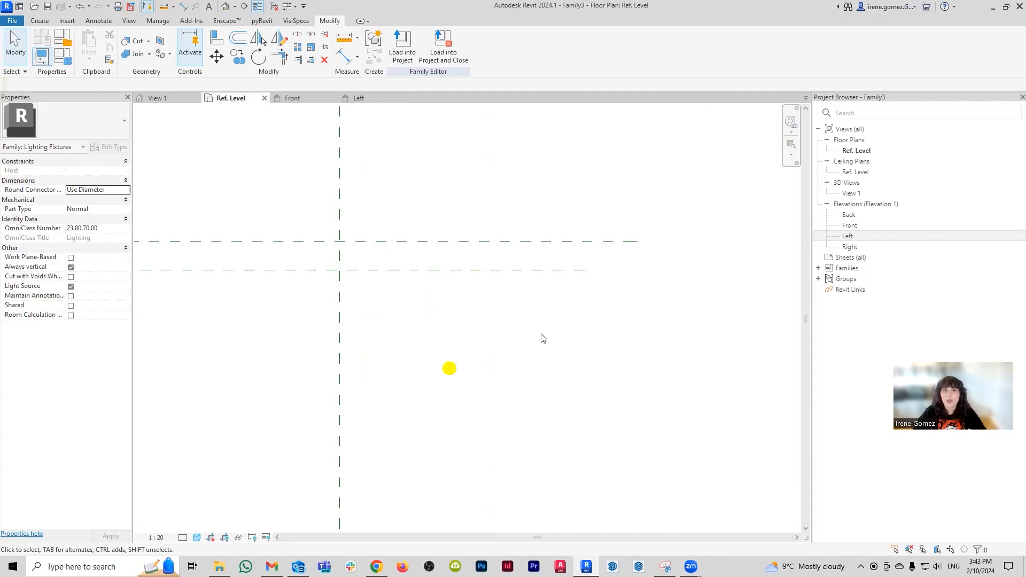
pyautogui.moveTo(378, 293); pyautogui.dragTo(511, 320, button='middle')
pyautogui.scroll(-1, 487, 301)
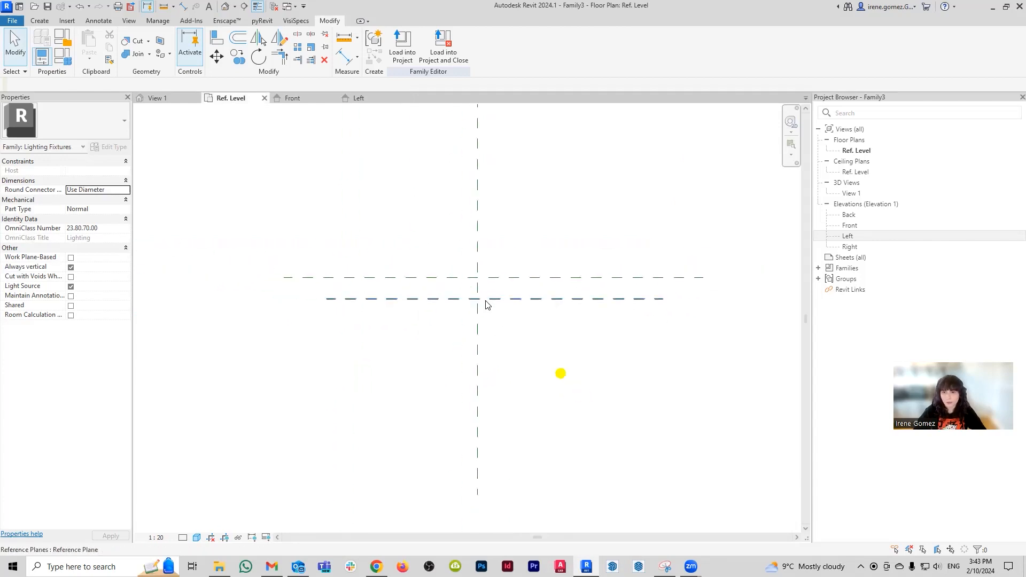
pyautogui.scroll(4, 514, 310)
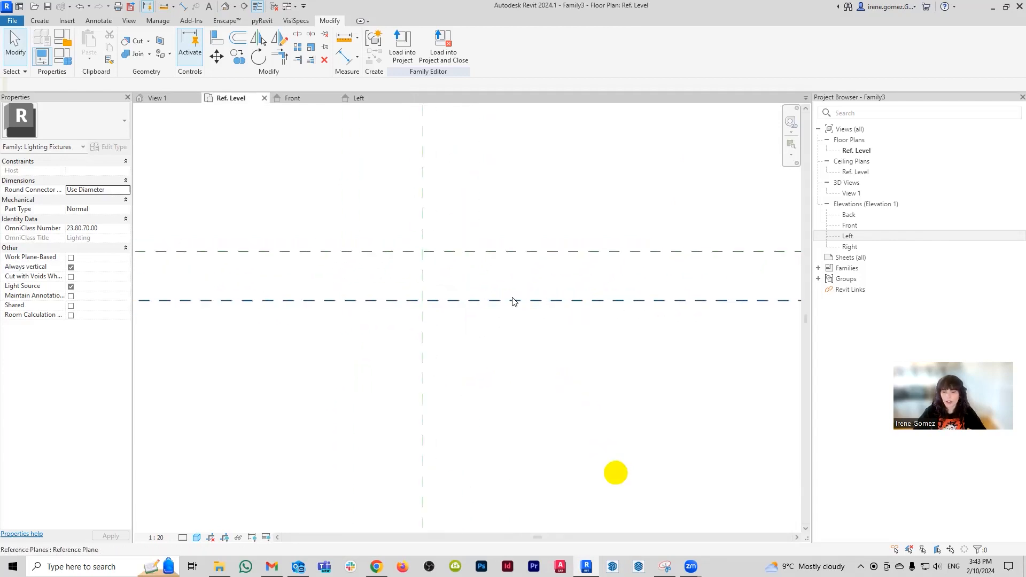
pyautogui.click(292, 98)
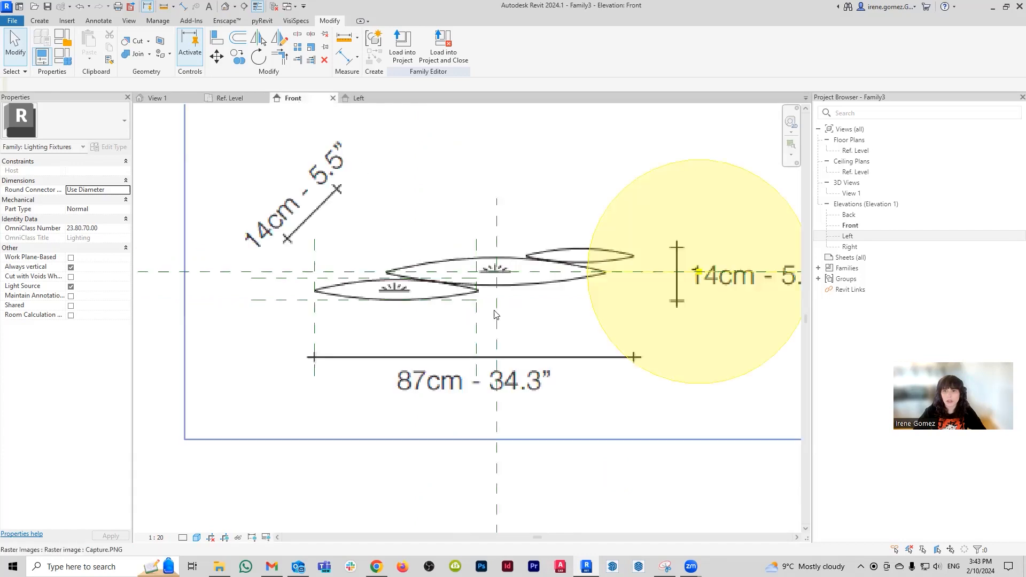
pyautogui.click(317, 333)
pyautogui.click(478, 327)
pyautogui.press('Escape')
pyautogui.click(476, 332)
pyautogui.scroll(-3, 414, 233)
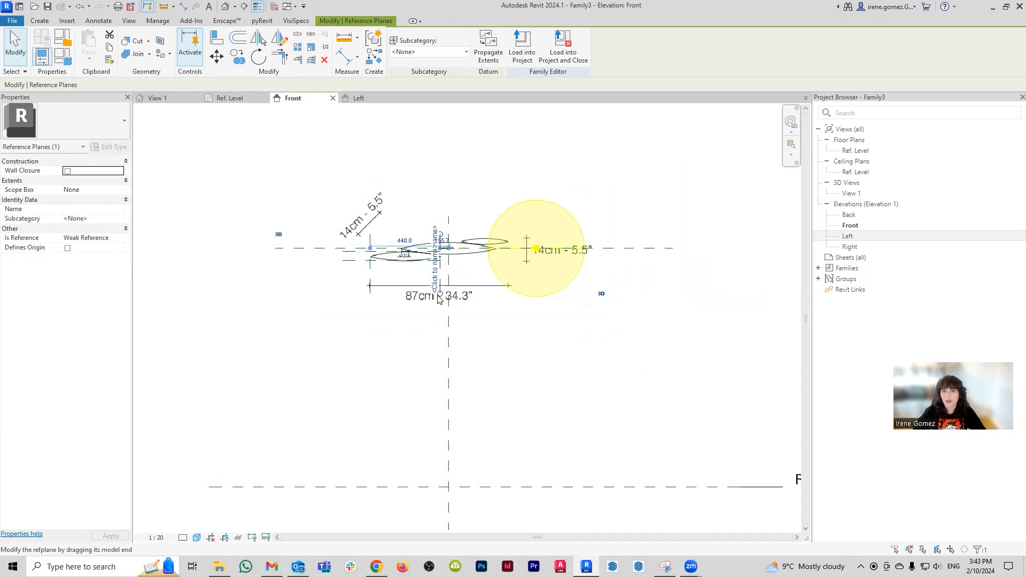
pyautogui.moveTo(440, 293); pyautogui.dragTo(439, 447)
pyautogui.press('Escape')
# - Extend the vertical reference plane at the lowest leaf's left tip down towards the Ref. Level
pyautogui.click(372, 269)
pyautogui.moveTo(370, 293); pyautogui.dragTo(370, 465)
pyautogui.press('Escape')
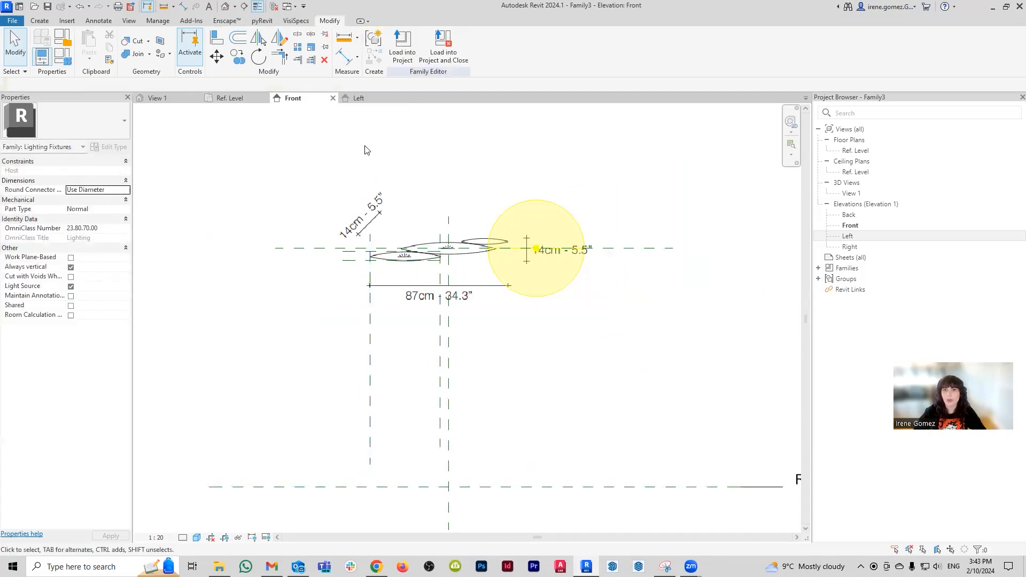
# - Check the Ref. Level plan for the two extended leaf-tip planes and where they cross the horizontal reference planes
pyautogui.click(230, 98)
pyautogui.scroll(-2, 414, 288)
pyautogui.click(452, 244)
pyautogui.moveTo(468, 248); pyautogui.dragTo(466, 345, button='middle')
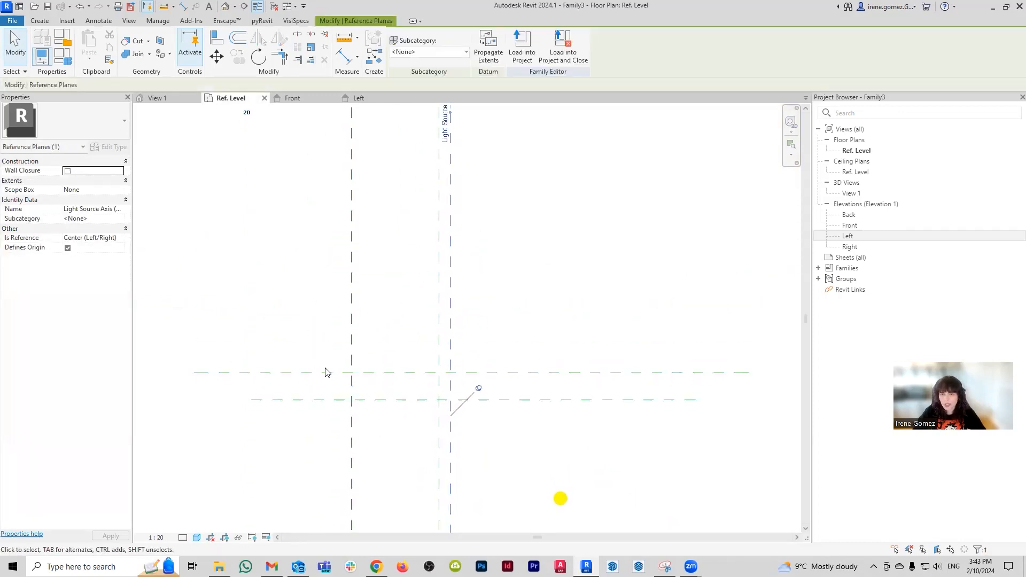
pyautogui.scroll(3, 408, 398)
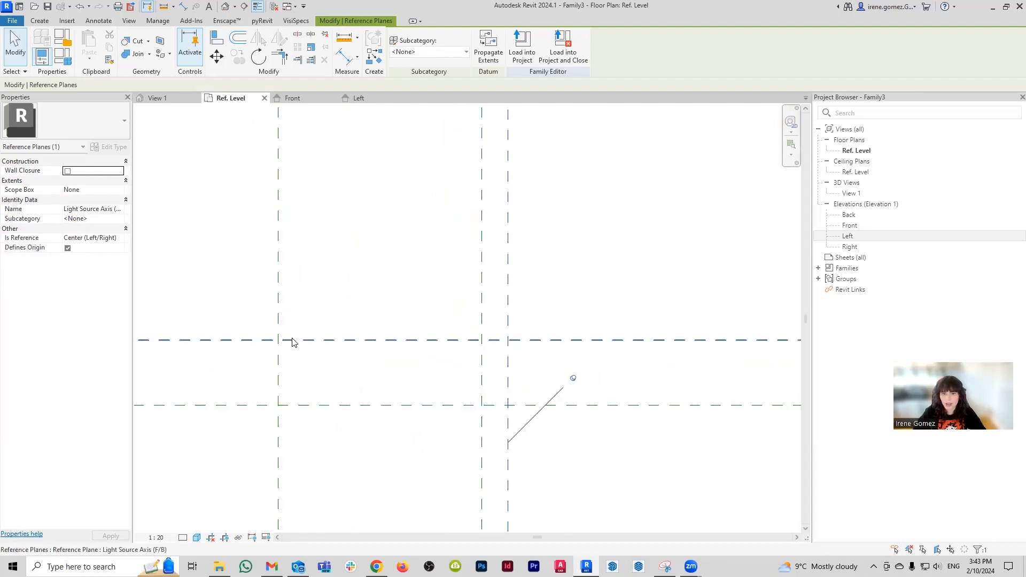
# - Start a solid extrusion in the Ref. Level plan with its work plane set to Reference Plane : 1
pyautogui.press('Escape')
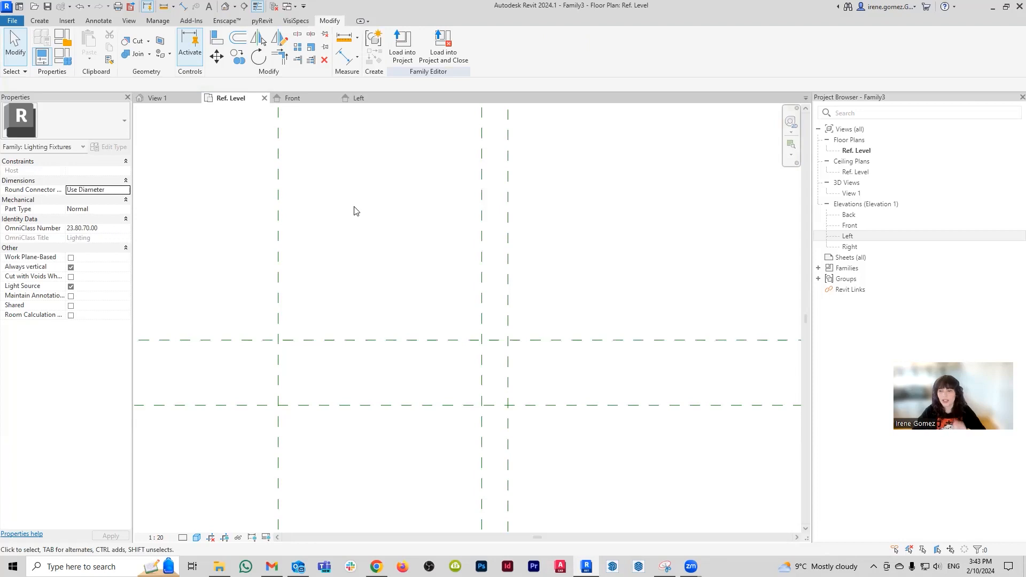
pyautogui.click(41, 21)
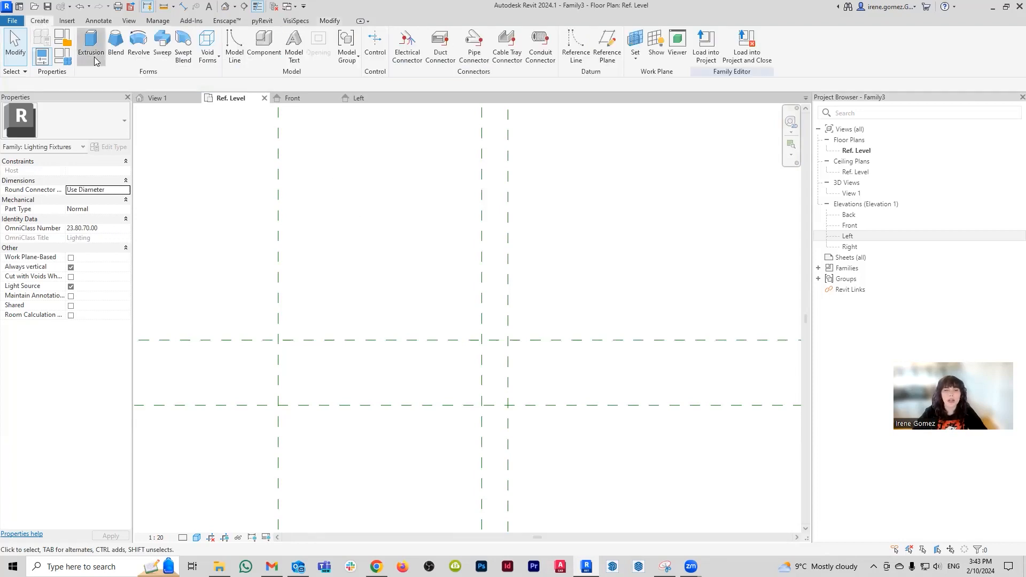
pyautogui.click(94, 60)
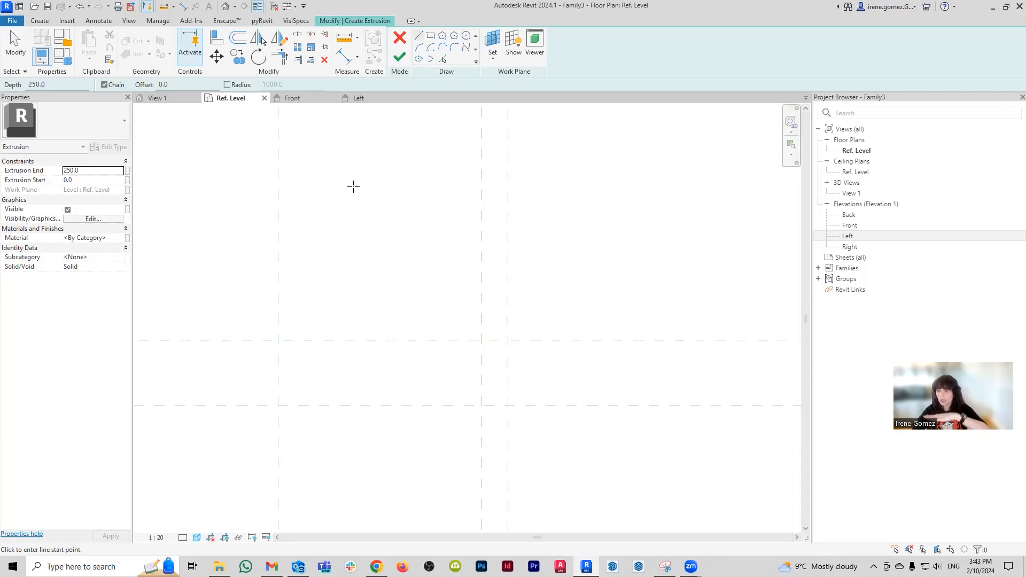
pyautogui.click(497, 41)
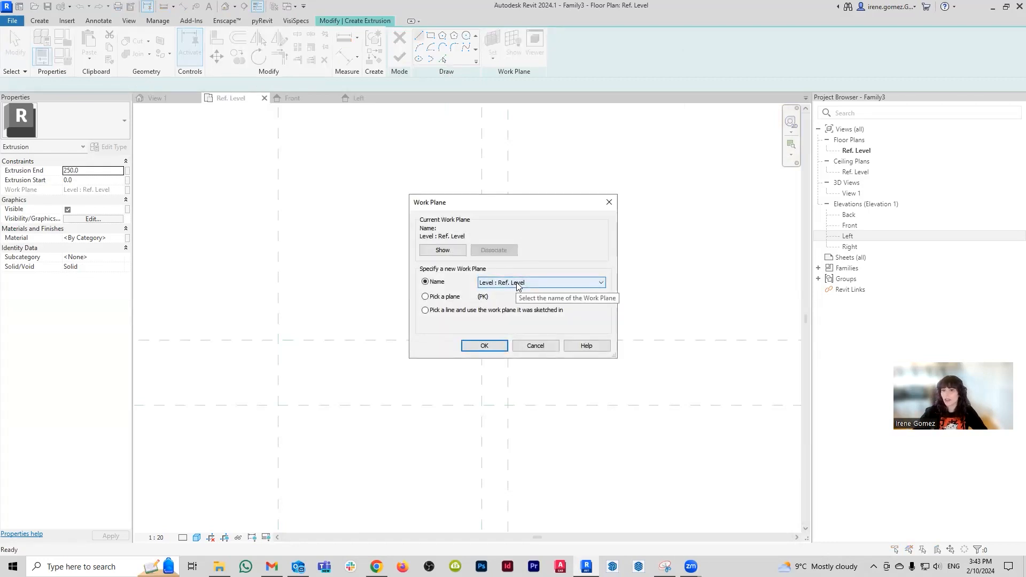
pyautogui.click(523, 283)
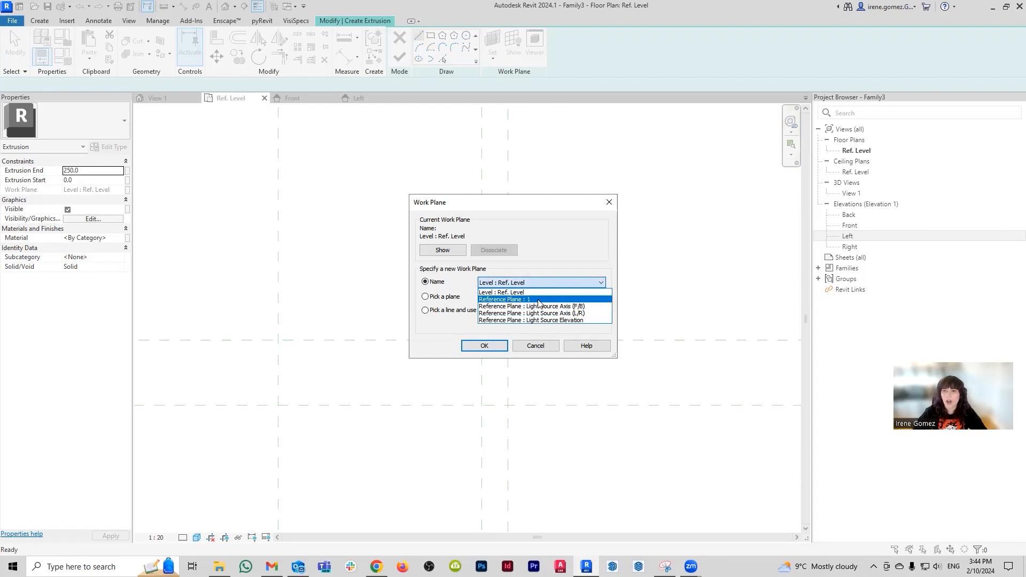
pyautogui.click(539, 300)
pyautogui.click(498, 346)
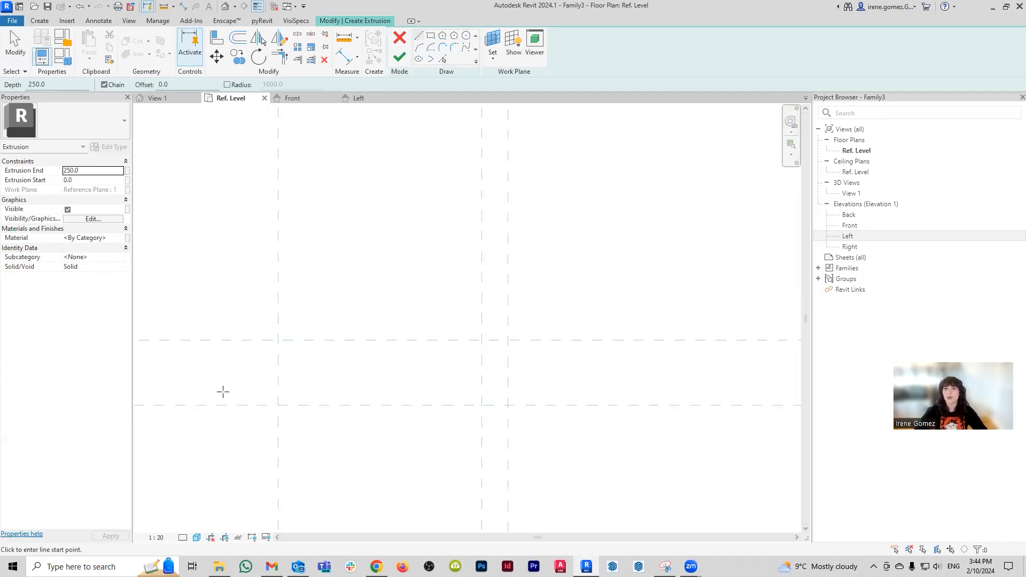
# - Sketch a shallow downward-bulging arc between the two leaf-tip reference planes, judging its curvature from the photos on the Terzani product page
pyautogui.click(418, 47)
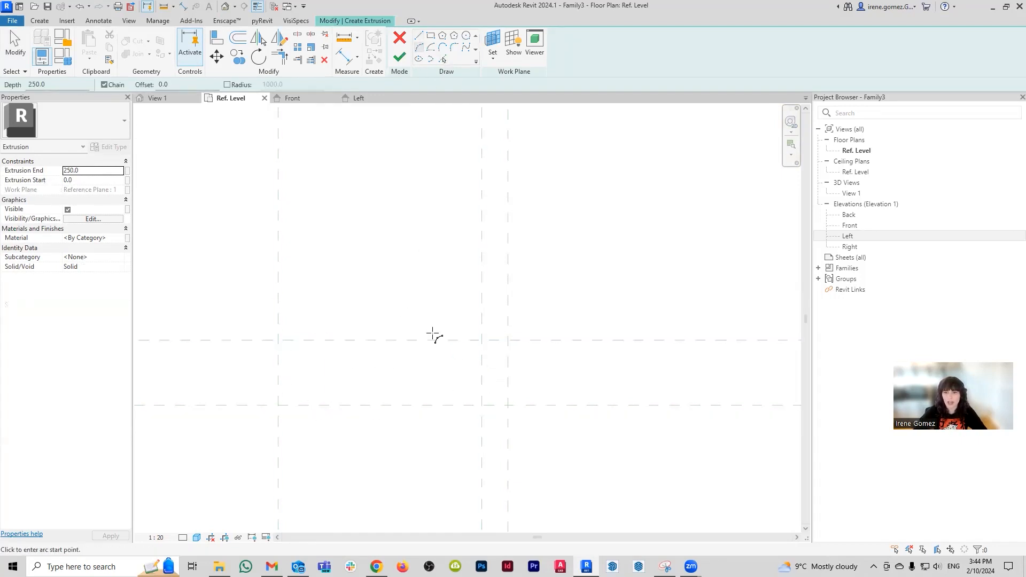
pyautogui.scroll(1, 285, 355)
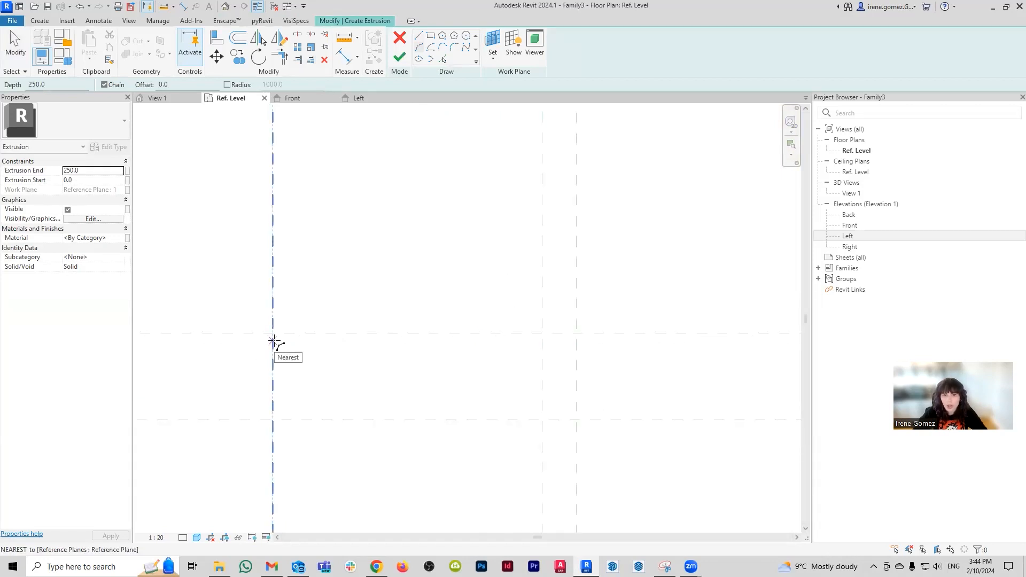
pyautogui.click(272, 342)
pyautogui.click(542, 346)
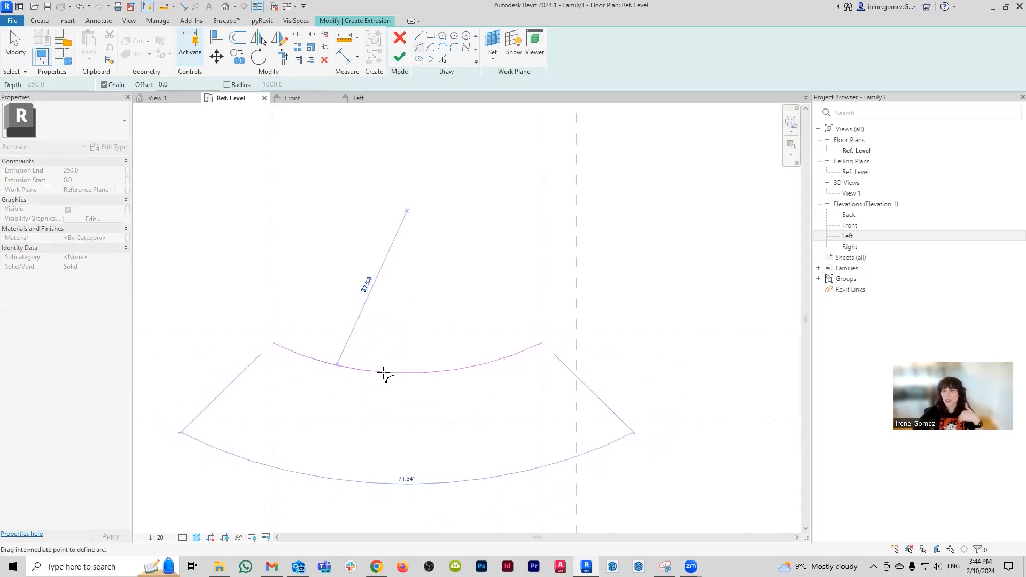
pyautogui.click(378, 567)
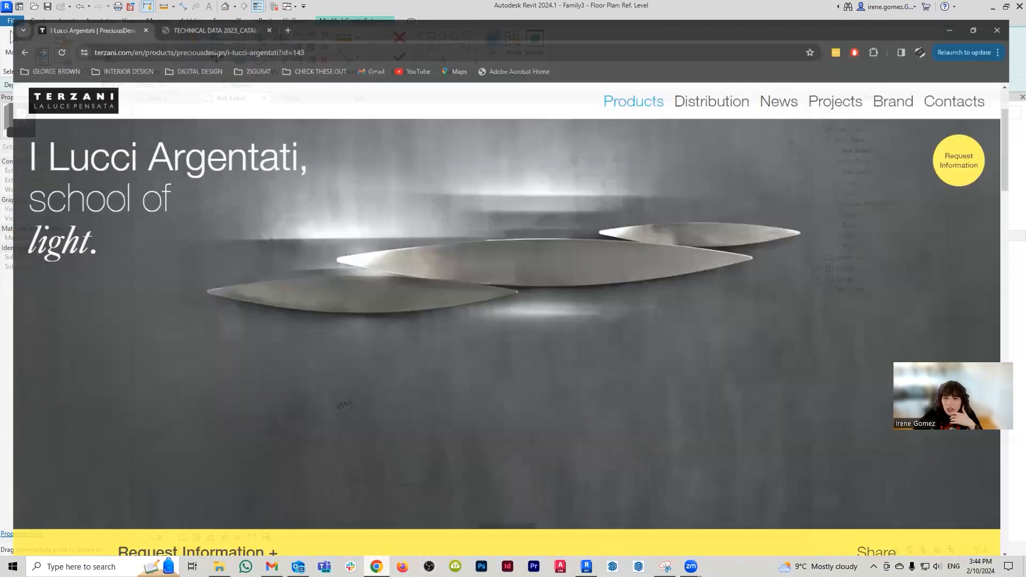
pyautogui.scroll(-10, 473, 405)
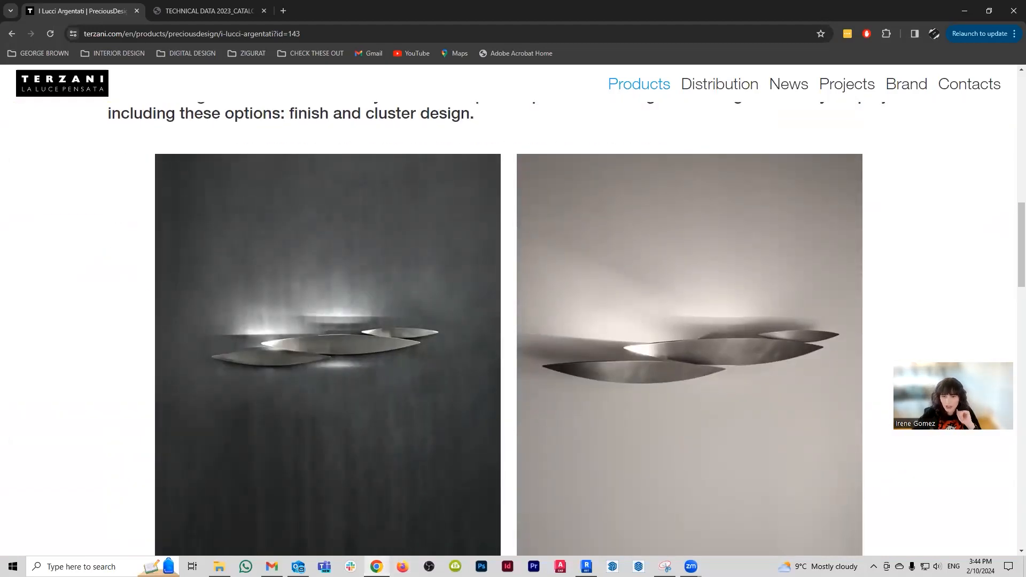
pyautogui.click(376, 567)
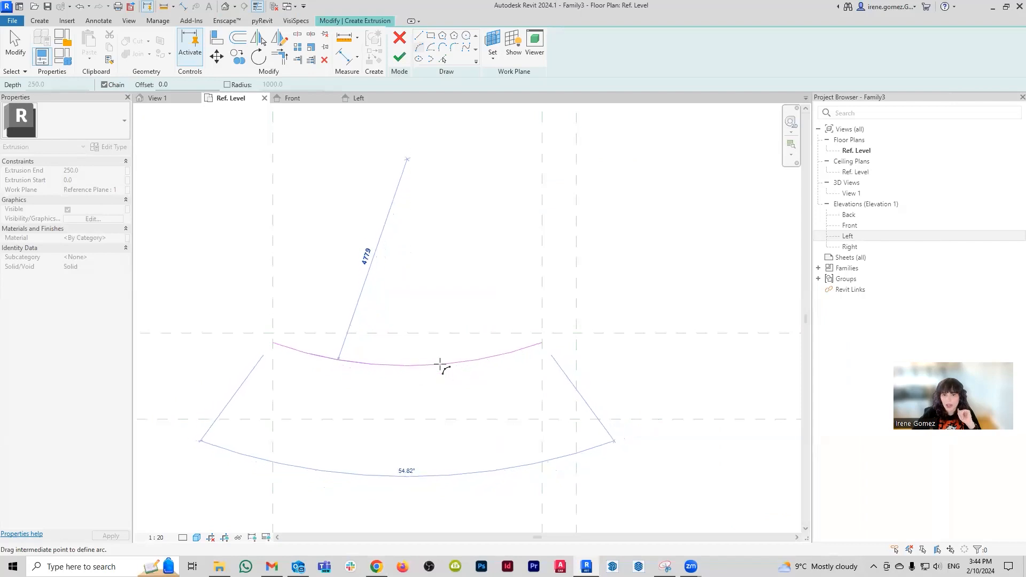
pyautogui.click(441, 361)
pyautogui.press('Escape')
pyautogui.press('Escape')
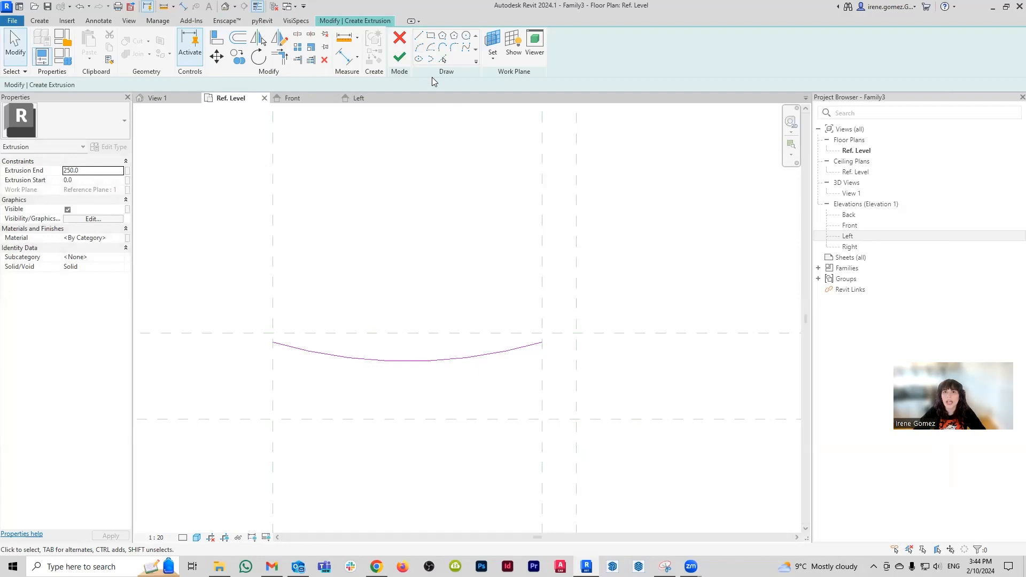
# - Add a parallel copy of the arc offset 5 mm on its inner side
pyautogui.click(443, 60)
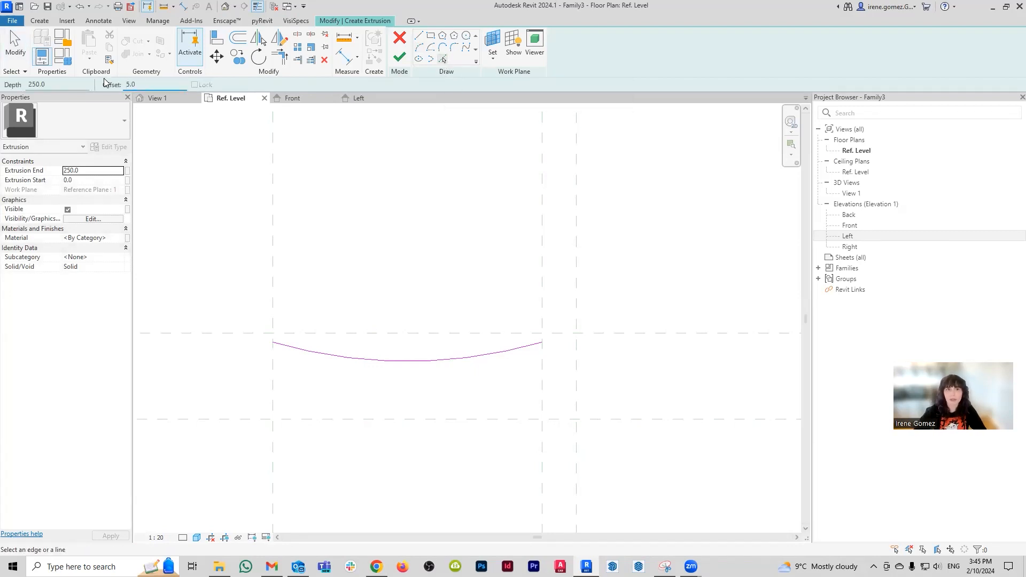
pyautogui.scroll(5, 374, 365)
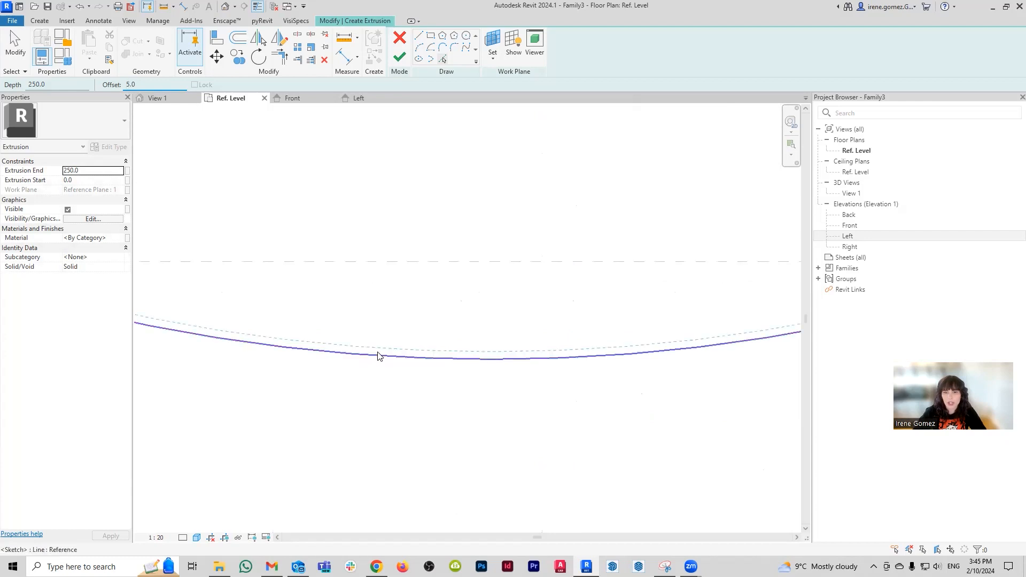
pyautogui.click(510, 364)
pyautogui.scroll(-4, 508, 362)
pyautogui.press('Escape')
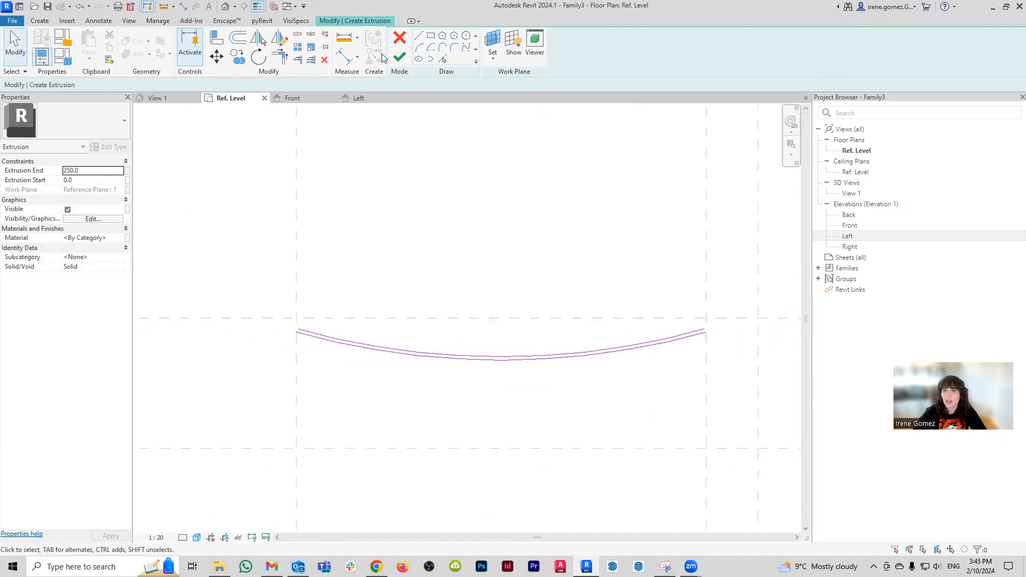
# - Close both ends of the double arc with short straight lines and finish the extrusion at a 250 mm depth
pyautogui.click(418, 37)
pyautogui.scroll(4, 295, 334)
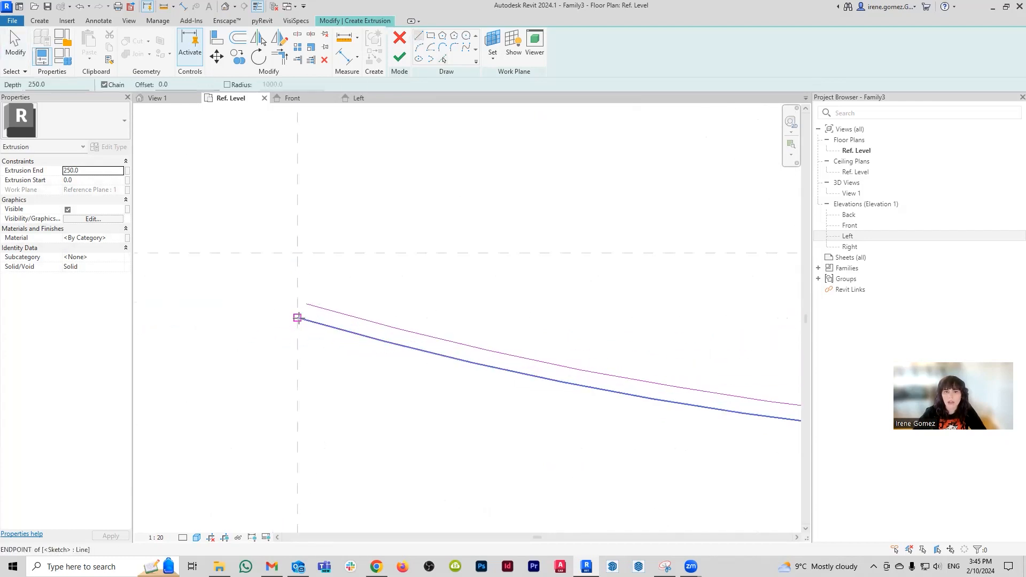
pyautogui.click(297, 318)
pyautogui.click(306, 303)
pyautogui.scroll(-3, 257, 329)
pyautogui.moveTo(618, 321); pyautogui.dragTo(144, 322, button='middle')
pyautogui.scroll(3, 469, 300)
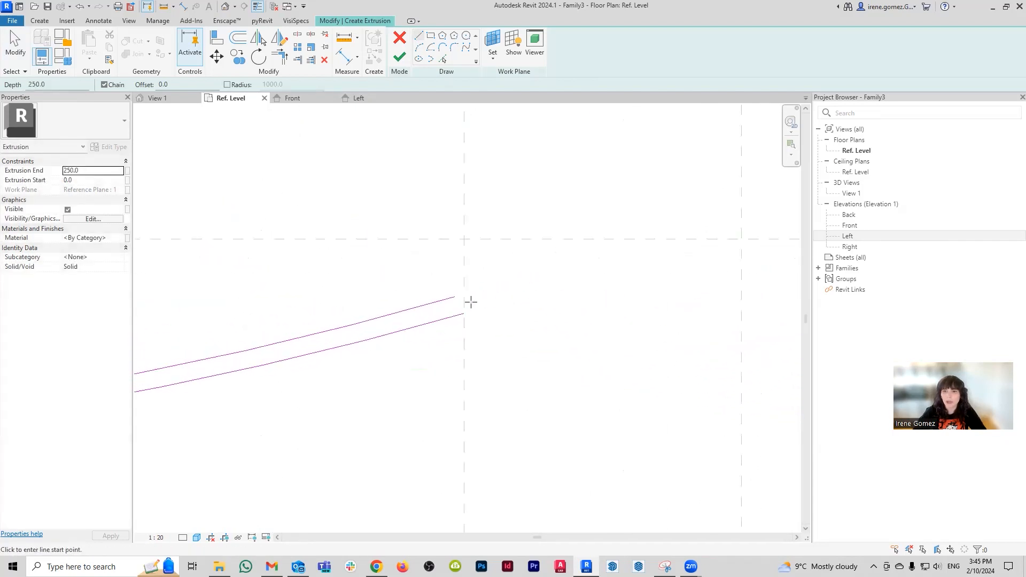
pyautogui.click(454, 297)
pyautogui.click(459, 315)
pyautogui.scroll(-2, 463, 314)
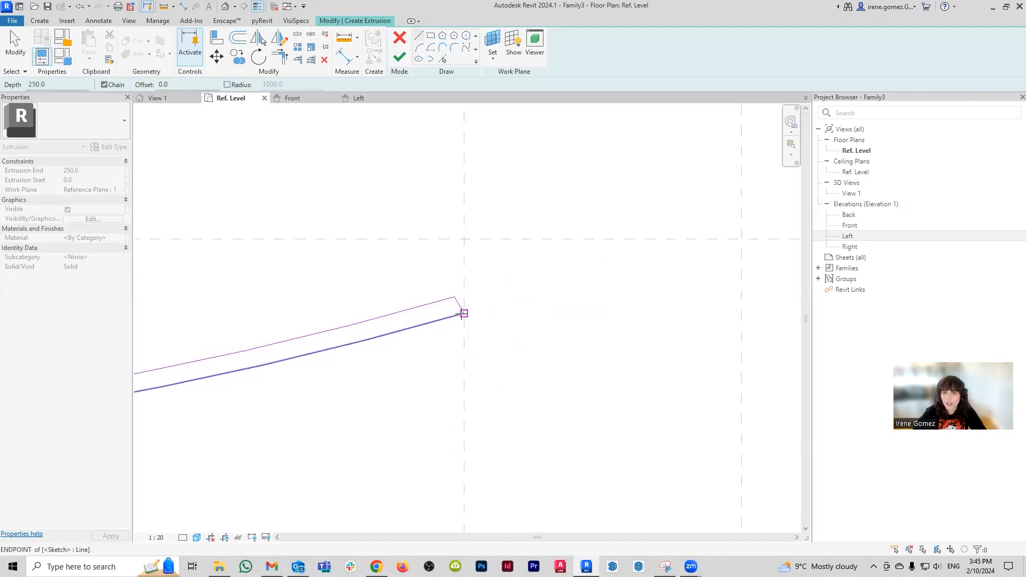
pyautogui.press('Escape')
pyautogui.press('Escape')
pyautogui.scroll(-2, 570, 289)
pyautogui.click(400, 59)
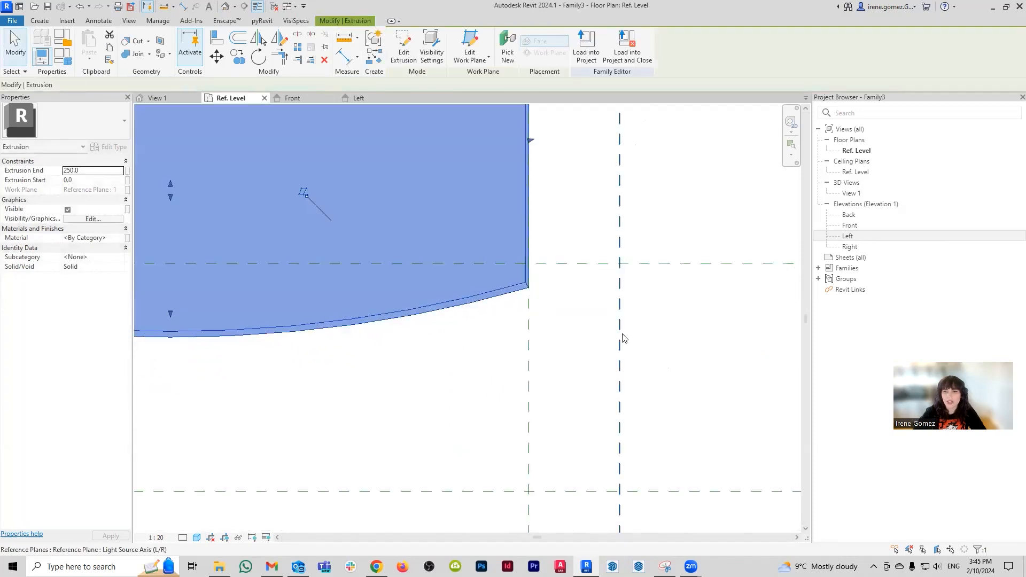
pyautogui.press('Escape')
pyautogui.scroll(-3, 618, 337)
pyautogui.scroll(1, 615, 329)
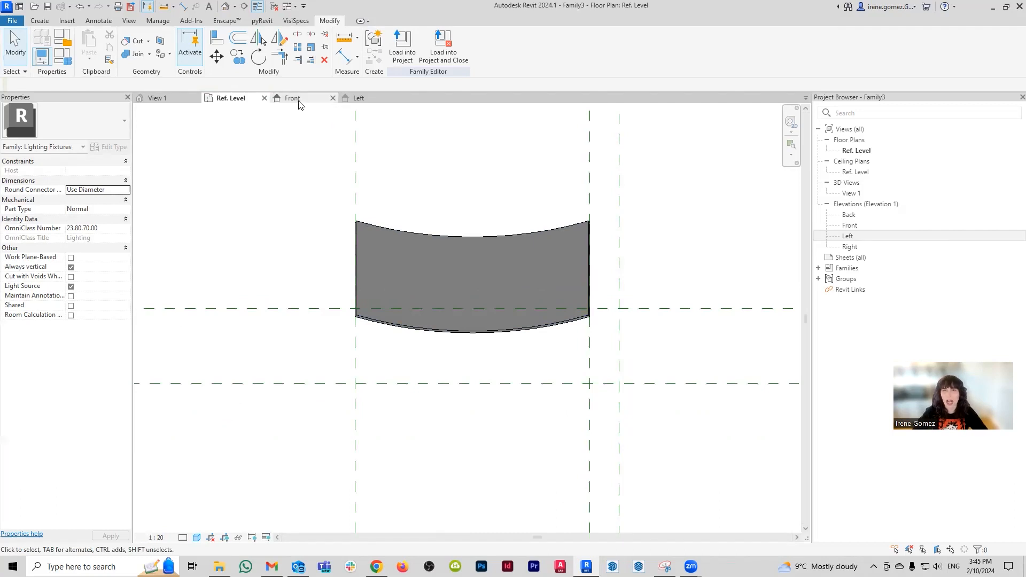
# - Adjust the extrusion's two ends in the Left elevation so it spans from the lowest horizontal reference plane to above the highest one
pyautogui.click(355, 98)
pyautogui.scroll(-3, 398, 320)
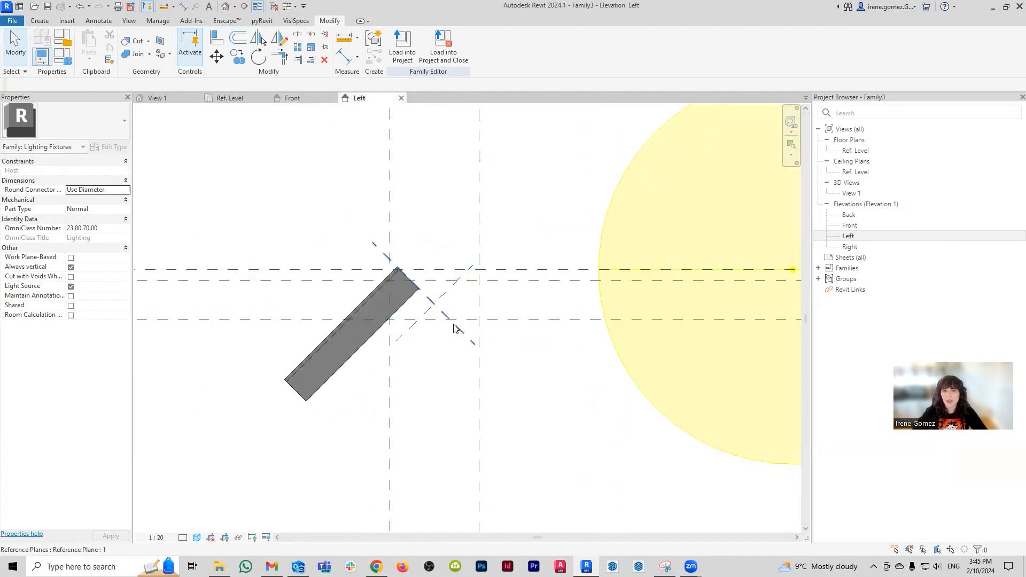
pyautogui.scroll(1, 395, 325)
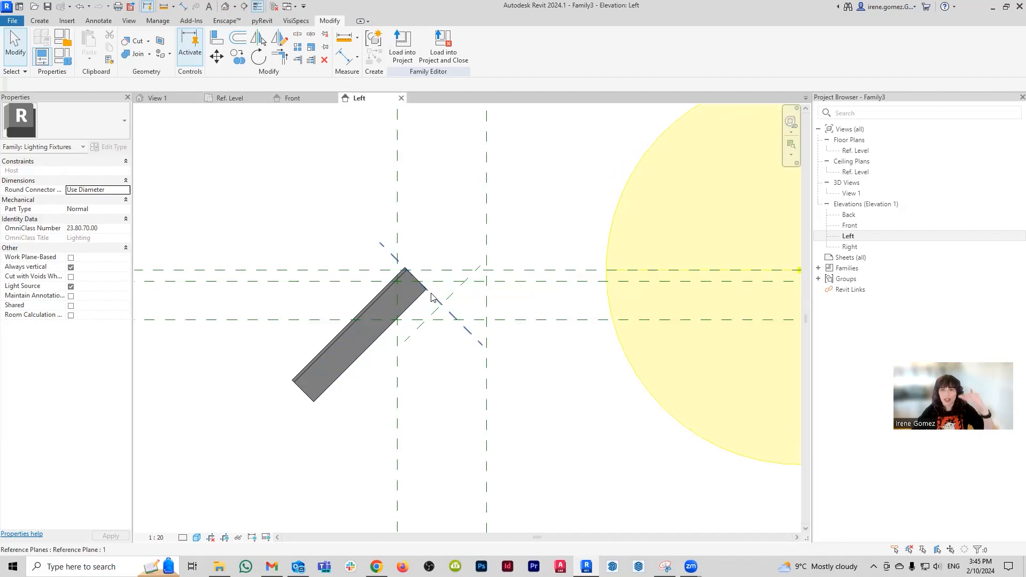
pyautogui.click(325, 379)
pyautogui.moveTo(297, 398); pyautogui.dragTo(445, 253)
pyautogui.scroll(1, 408, 337)
pyautogui.moveTo(368, 319); pyautogui.dragTo(356, 329)
pyautogui.moveTo(538, 334); pyautogui.dragTo(531, 269)
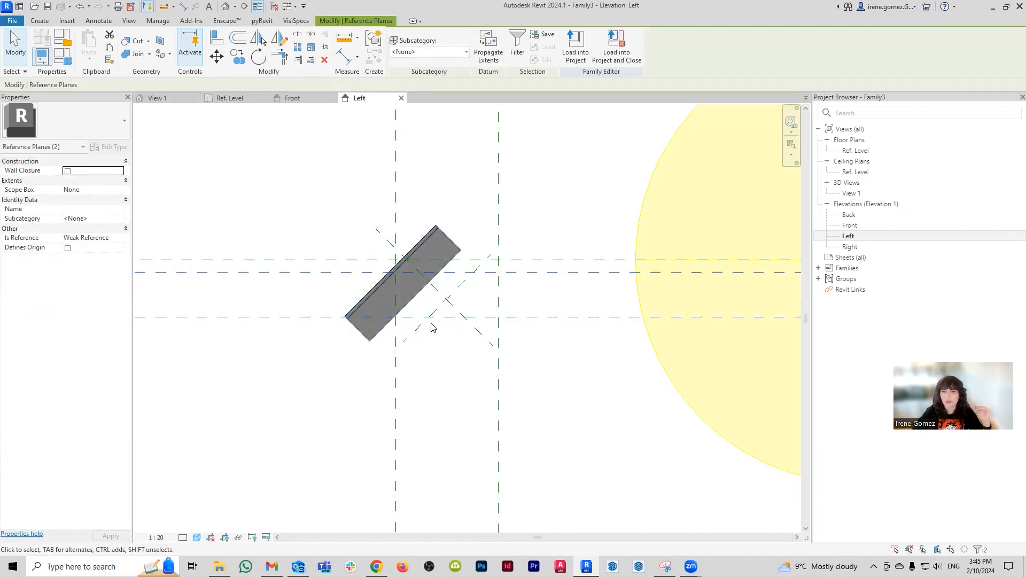
pyautogui.click(435, 369)
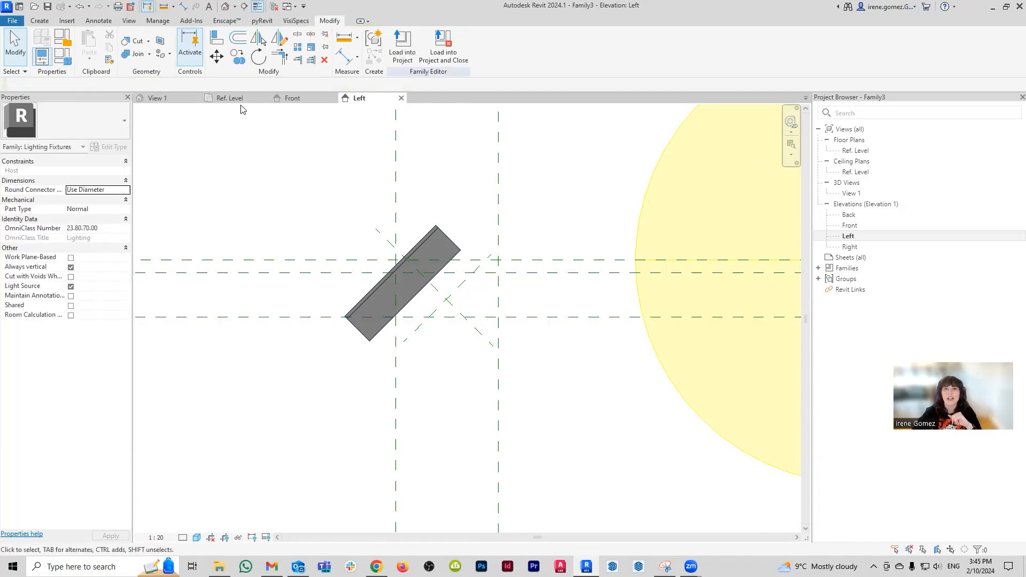
# - Set the Front elevation to the Wireframe visual style so the leaf drawing can be traced behind the extrusion
pyautogui.click(293, 97)
pyautogui.scroll(4, 495, 313)
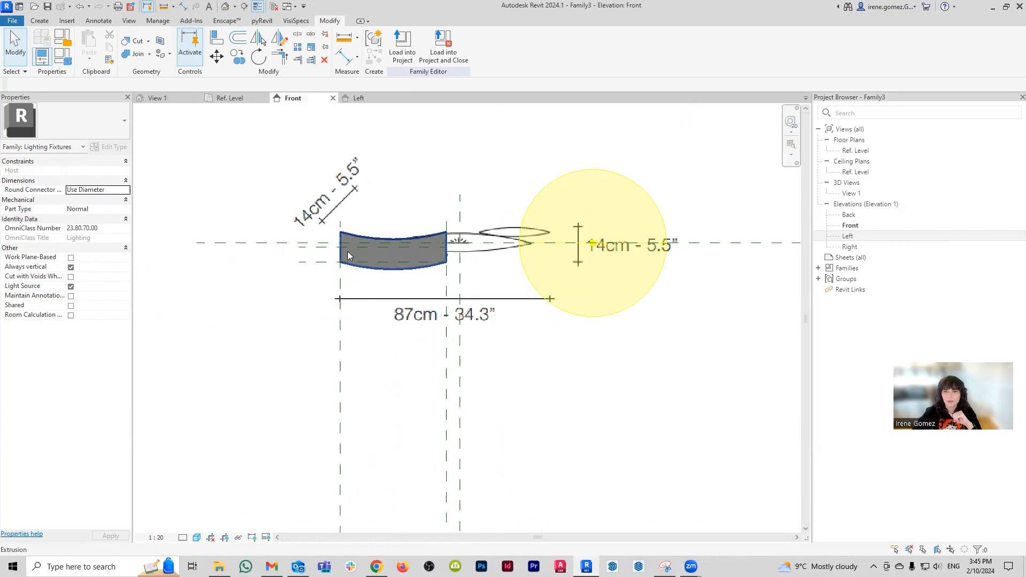
pyautogui.scroll(5, 494, 311)
pyautogui.scroll(-3, 424, 345)
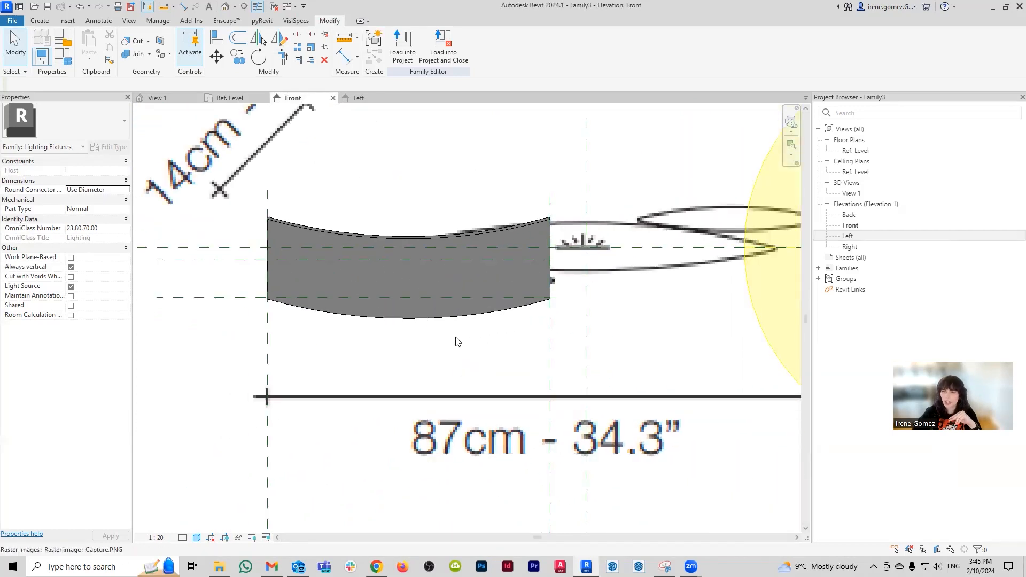
pyautogui.click(198, 541)
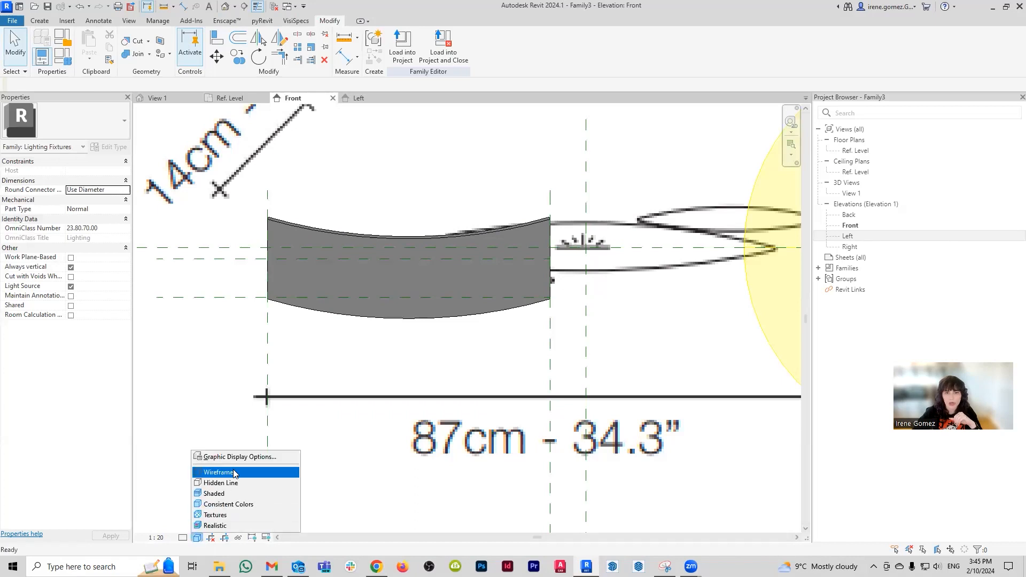
pyautogui.click(236, 473)
pyautogui.moveTo(461, 332); pyautogui.dragTo(444, 379, button='middle')
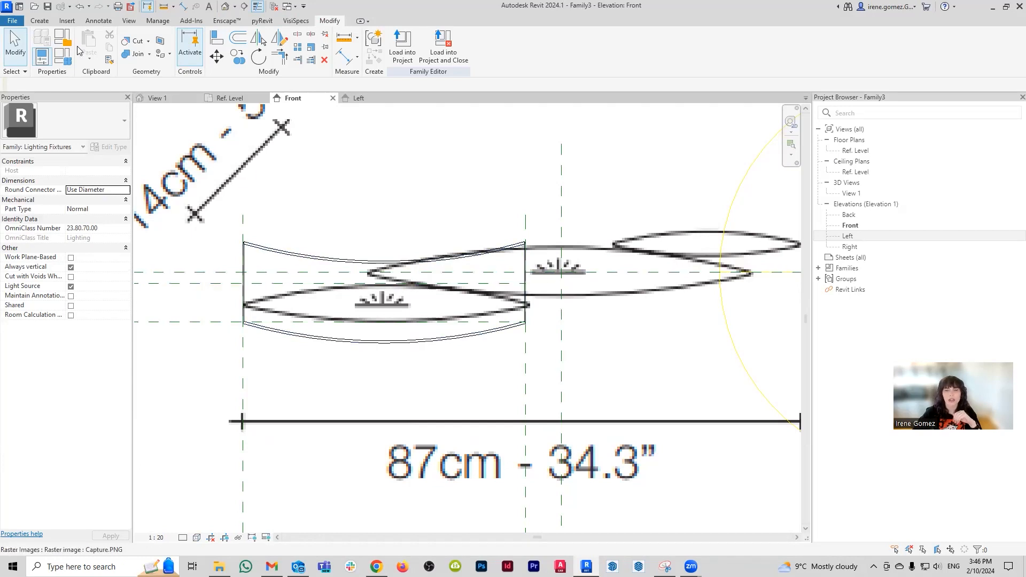
# - Start a void extrusion in the Front elevation and trace the lowest leaf's upper edge with an arc from tip to tip
pyautogui.click(45, 23)
pyautogui.click(206, 47)
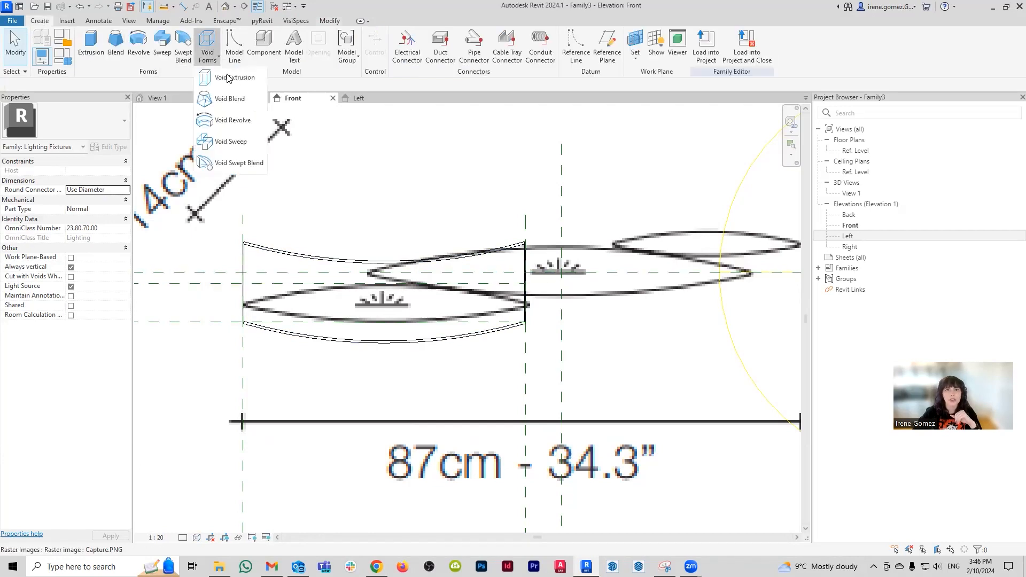
pyautogui.click(230, 78)
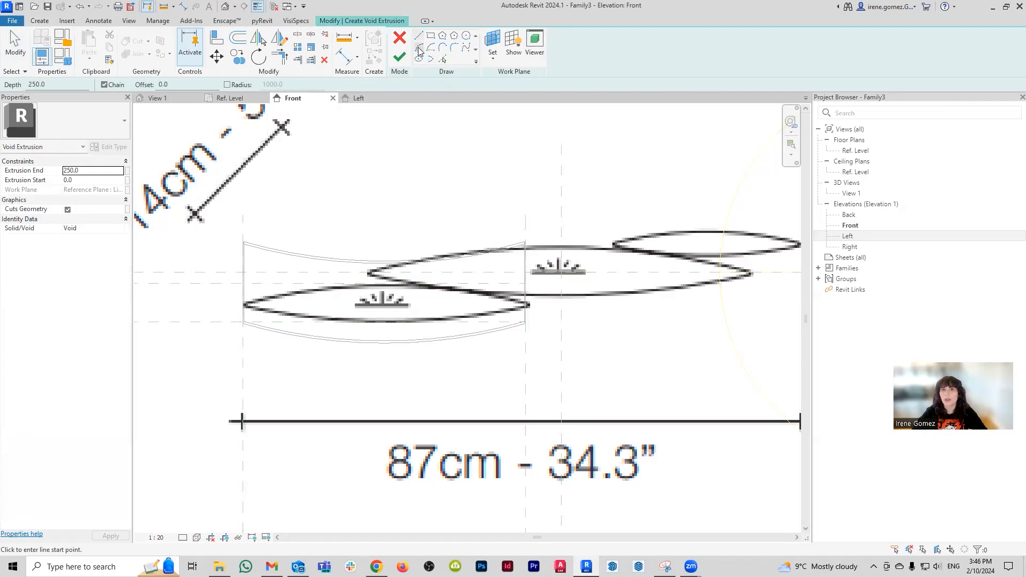
pyautogui.click(246, 303)
pyautogui.scroll(4, 245, 301)
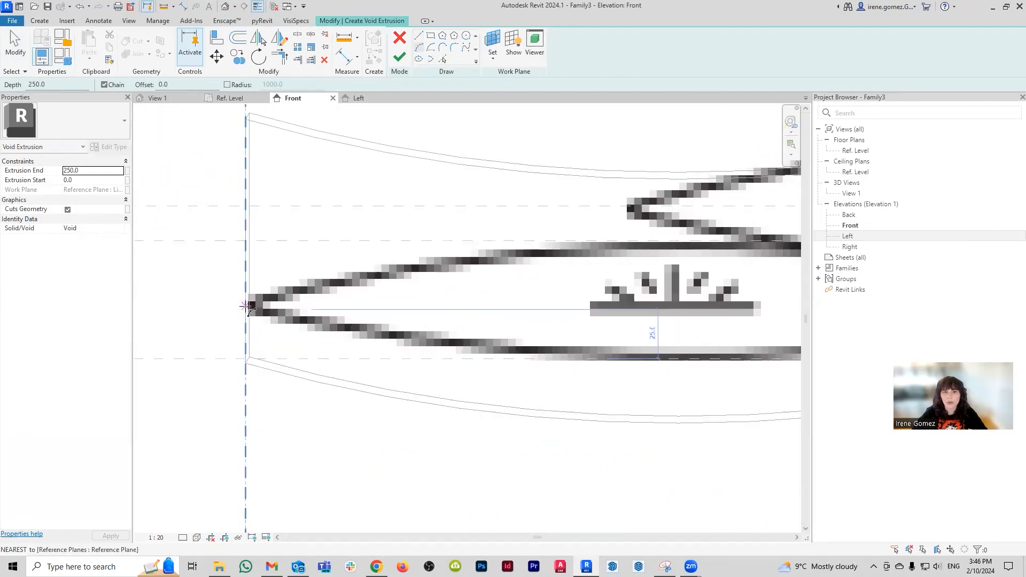
pyautogui.scroll(-4, 270, 288)
pyautogui.moveTo(504, 297); pyautogui.dragTo(396, 312, button='middle')
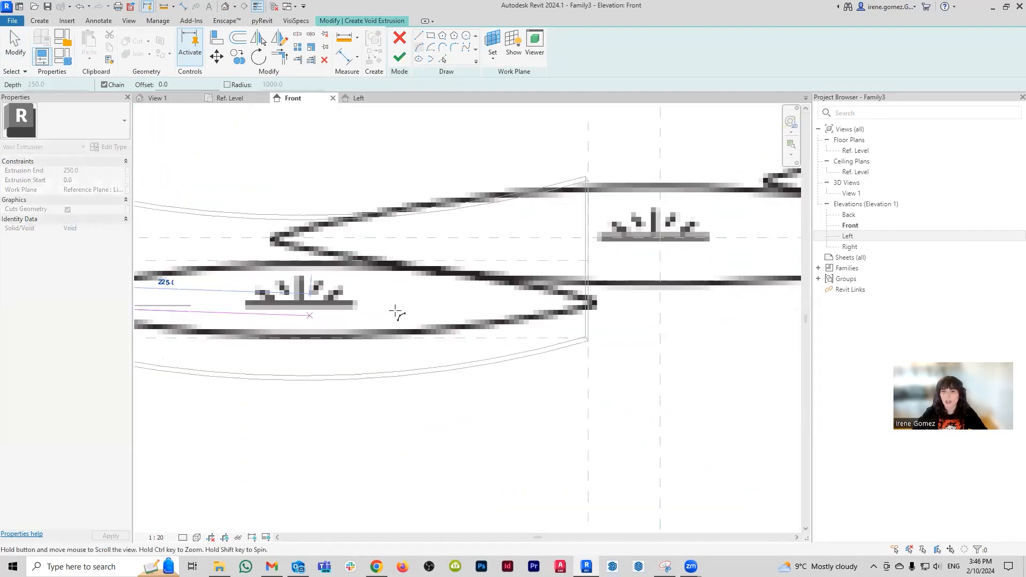
pyautogui.scroll(4, 588, 306)
pyautogui.click(588, 306)
pyautogui.scroll(-3, 401, 294)
pyautogui.scroll(4, 504, 267)
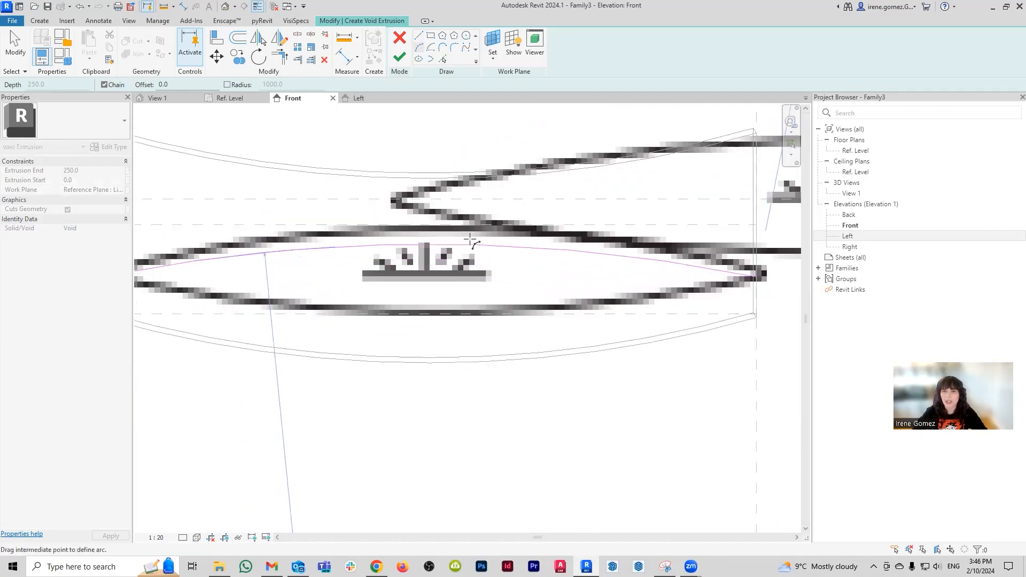
pyautogui.click(464, 231)
pyautogui.scroll(-2, 431, 314)
# - Close the void sketch above the lowest leaf's upper arc with three straight lines, rising about 125 mm from the tips
pyautogui.click(419, 35)
pyautogui.moveTo(684, 263); pyautogui.dragTo(673, 321, button='middle')
pyautogui.click(666, 203)
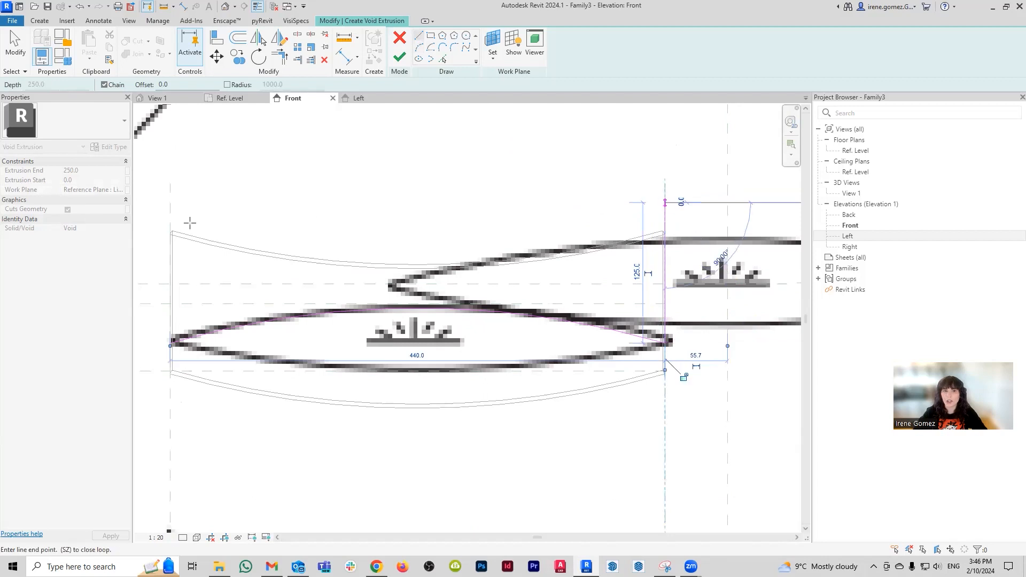
pyautogui.click(170, 203)
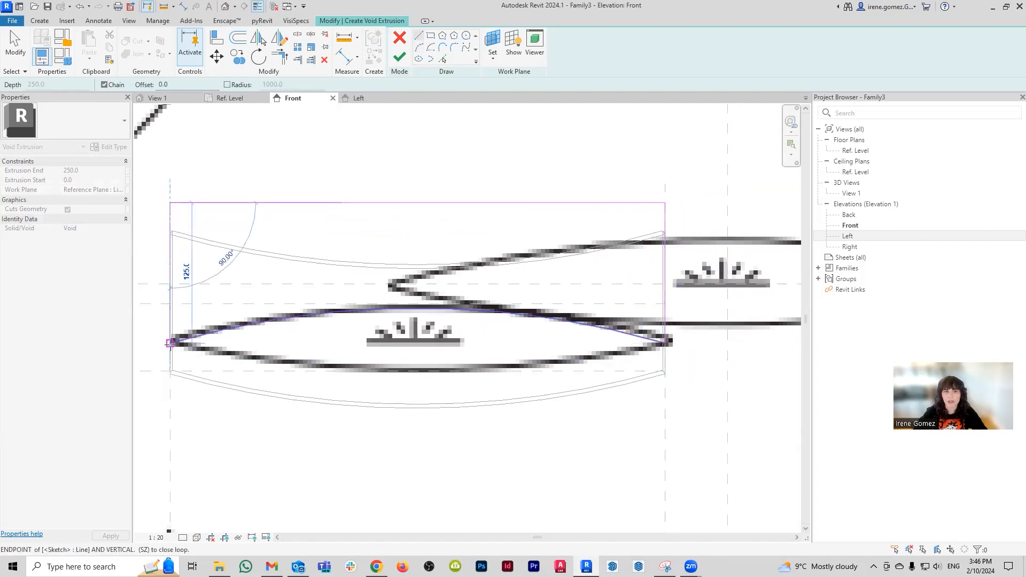
pyautogui.click(172, 342)
pyautogui.scroll(-1, 610, 270)
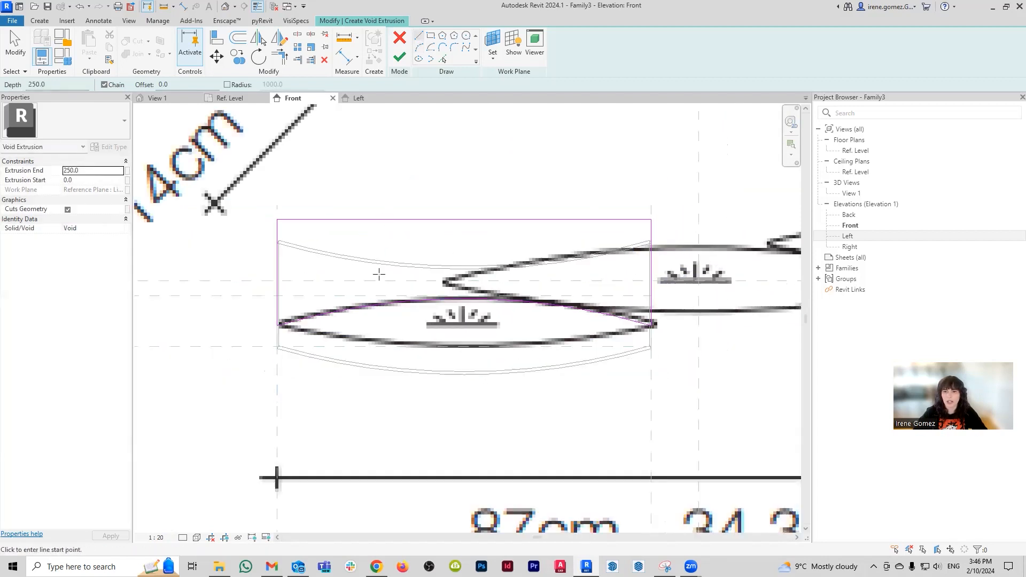
# - Trace the lowest leaf's lower edge with a tip-to-tip arc in the same void sketch
pyautogui.scroll(4, 286, 331)
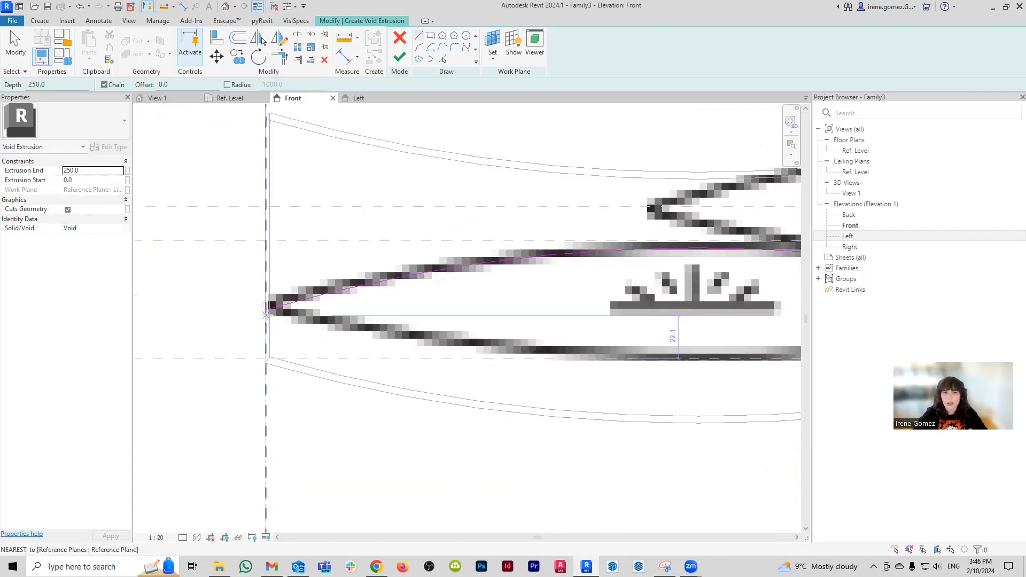
pyautogui.scroll(2, 262, 310)
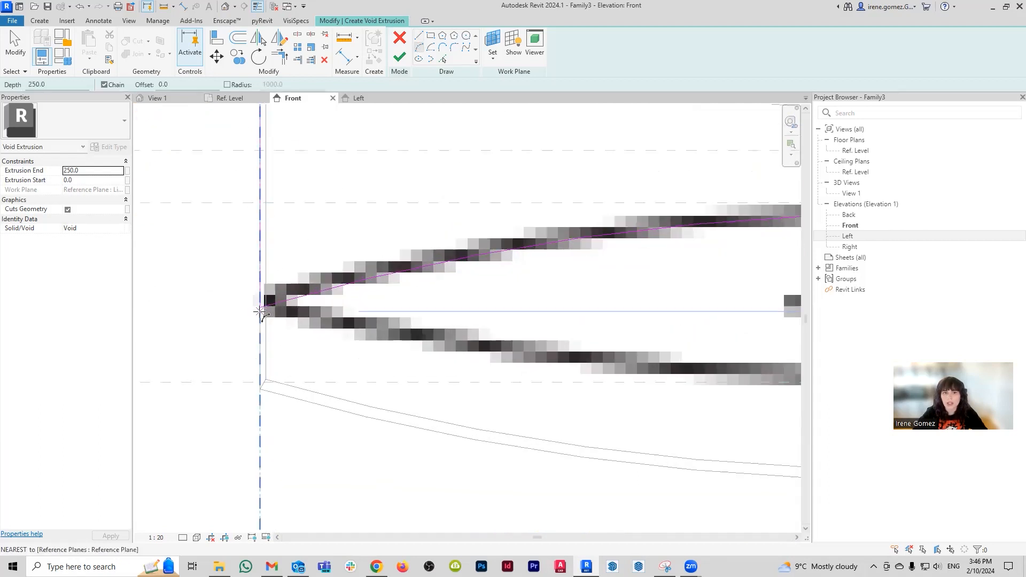
pyautogui.click(261, 312)
pyautogui.scroll(-3, 235, 291)
pyautogui.scroll(4, 694, 299)
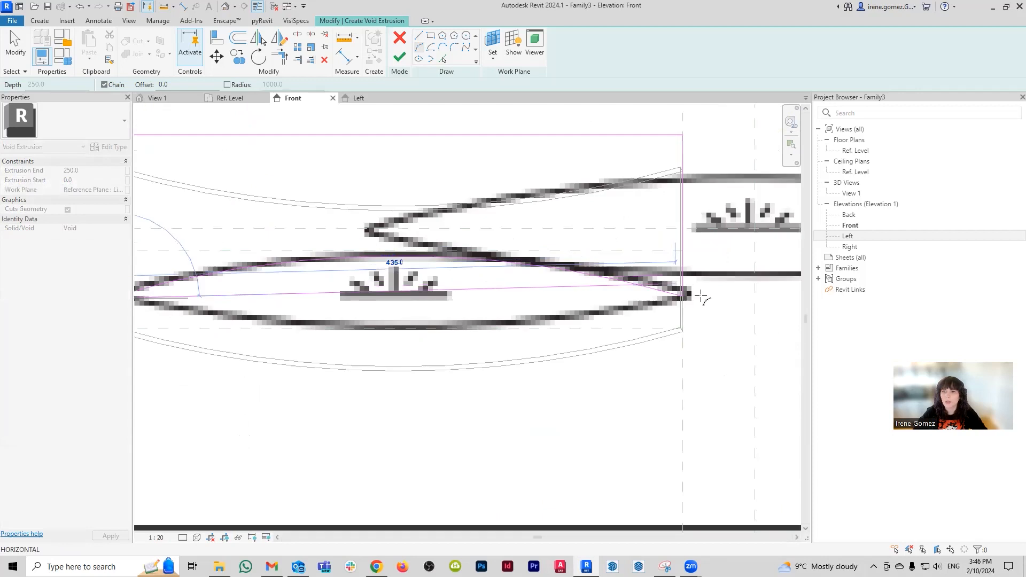
pyautogui.click(684, 303)
pyautogui.scroll(-3, 681, 301)
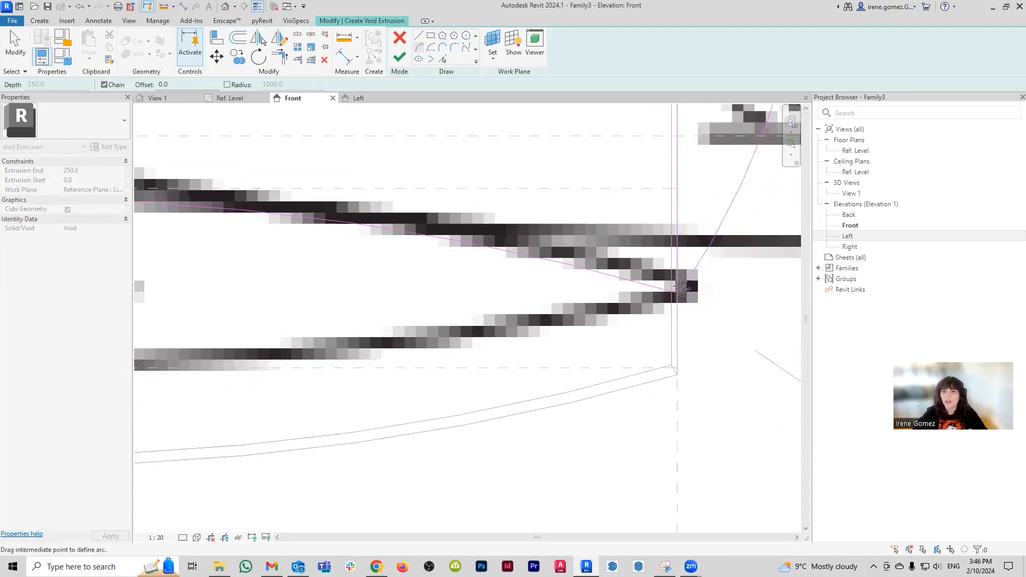
pyautogui.scroll(-2, 543, 313)
pyautogui.click(389, 322)
pyautogui.moveTo(382, 355); pyautogui.dragTo(457, 351, button='middle')
# - Enclose the area below the lower arc with straight lines beyond the extrusion's bottom edge and finish the void extrusion
pyautogui.click(419, 37)
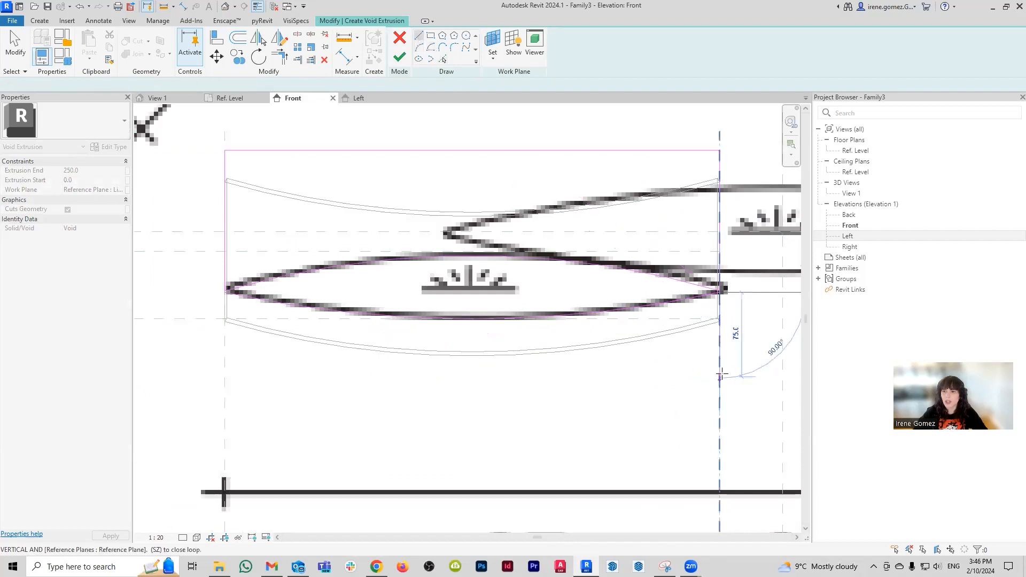
pyautogui.click(719, 365)
pyautogui.click(225, 365)
pyautogui.press('Escape')
pyautogui.press('Escape')
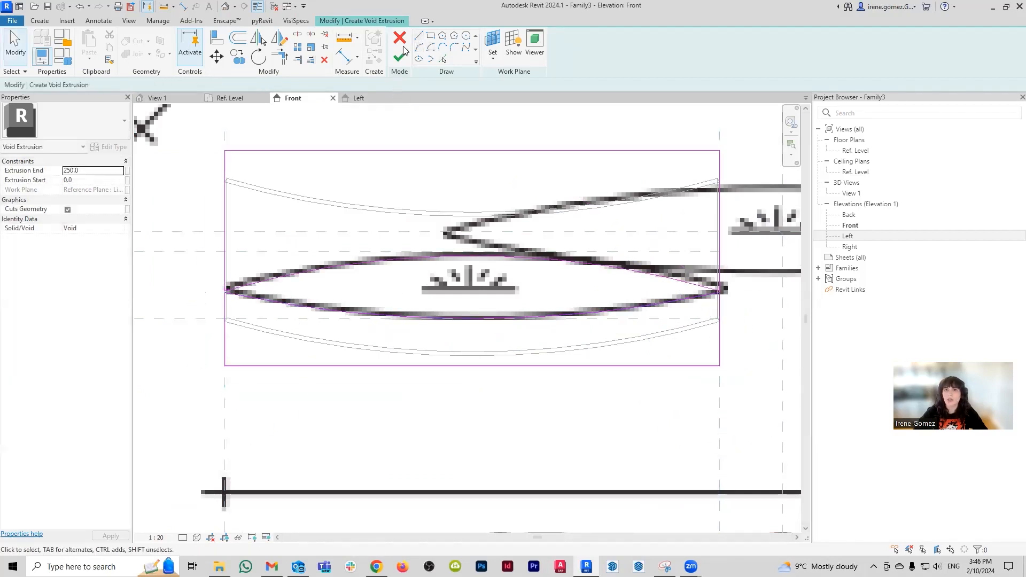
pyautogui.click(400, 57)
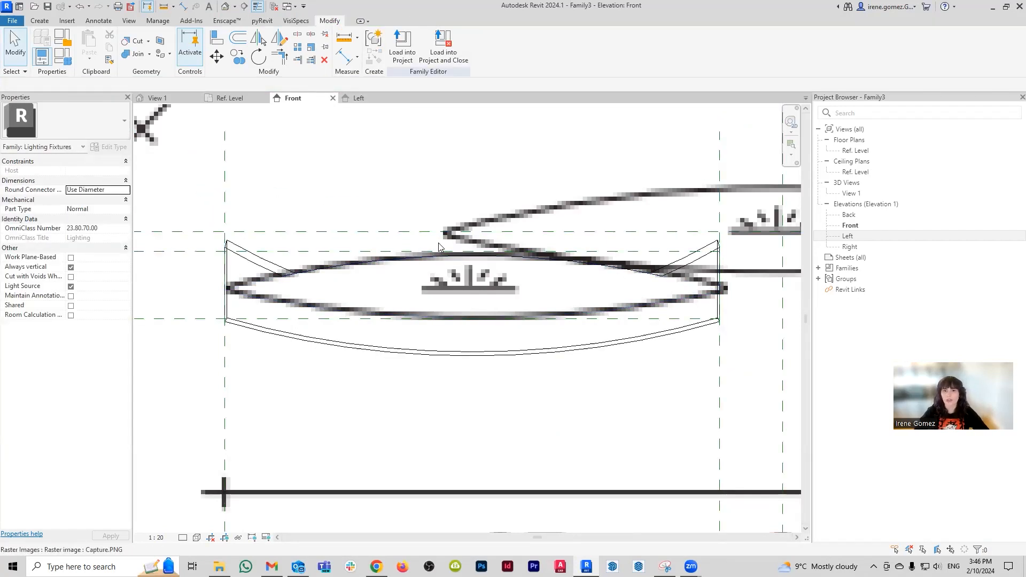
# - Stretch the void's two faces in the 3D view from about -85.6 to 94.5 mm so it encloses the whole leaf extrusion
pyautogui.scroll(-2, 434, 244)
pyautogui.click(166, 98)
pyautogui.keyDown('shift'); pyautogui.moveTo(474, 355); pyautogui.dragTo(301, 376, button='middle'); pyautogui.keyUp('shift')
pyautogui.click(401, 328)
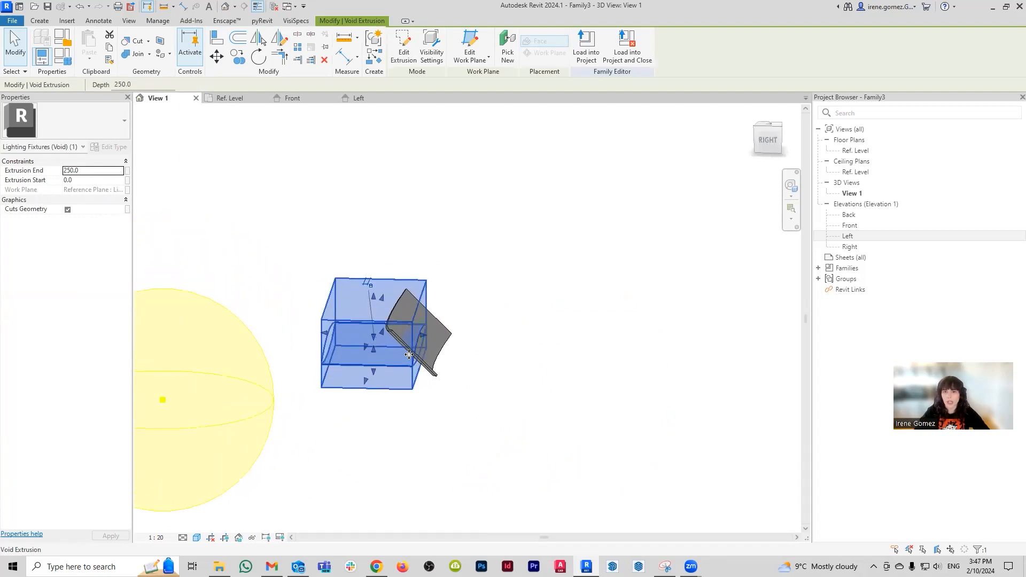
pyautogui.scroll(2, 409, 354)
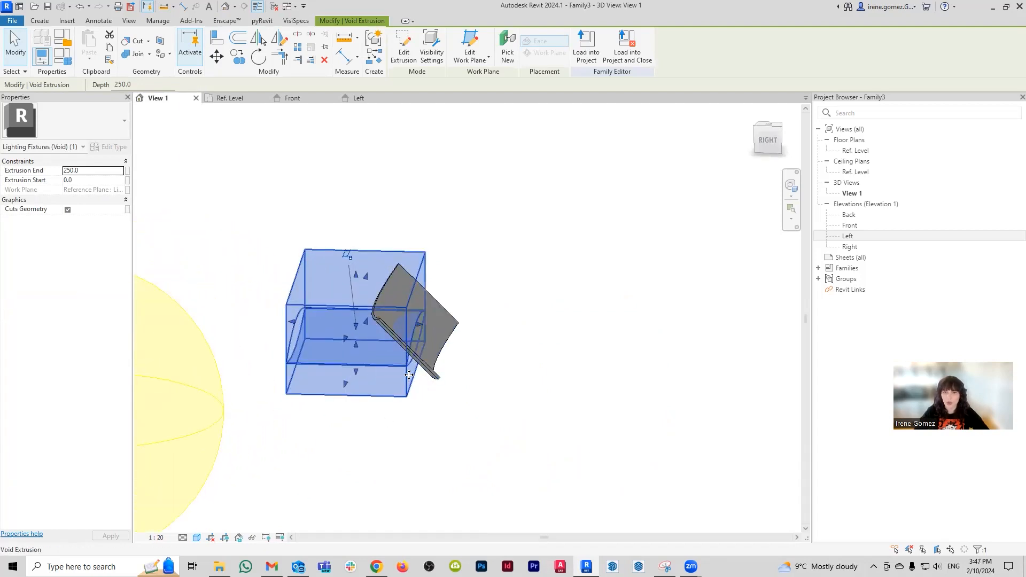
pyautogui.moveTo(421, 322); pyautogui.dragTo(457, 335)
pyautogui.moveTo(297, 322); pyautogui.dragTo(363, 327)
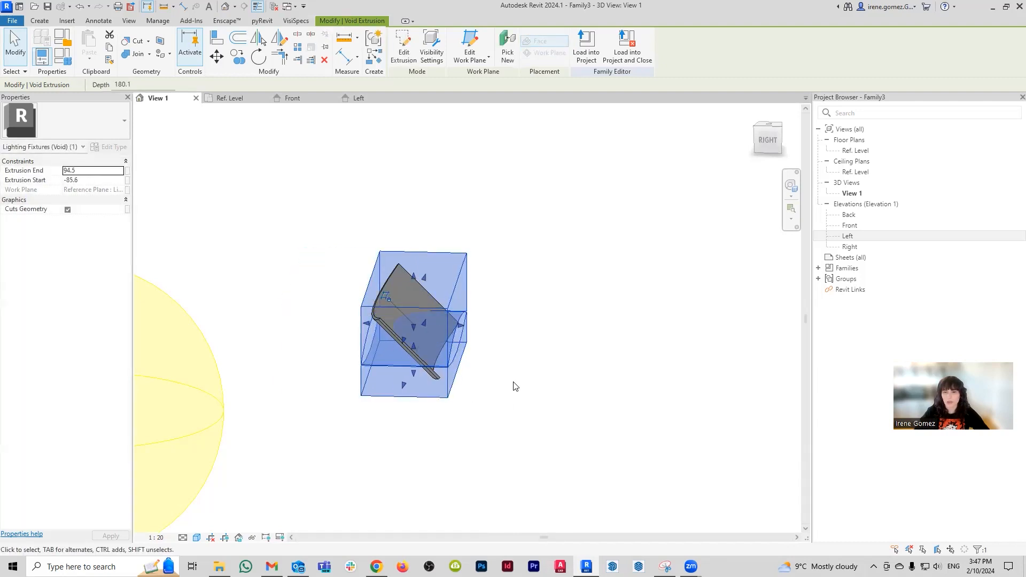
pyautogui.click(493, 399)
pyautogui.keyDown('shift'); pyautogui.moveTo(384, 424); pyautogui.dragTo(348, 399, button='middle'); pyautogui.keyUp('shift')
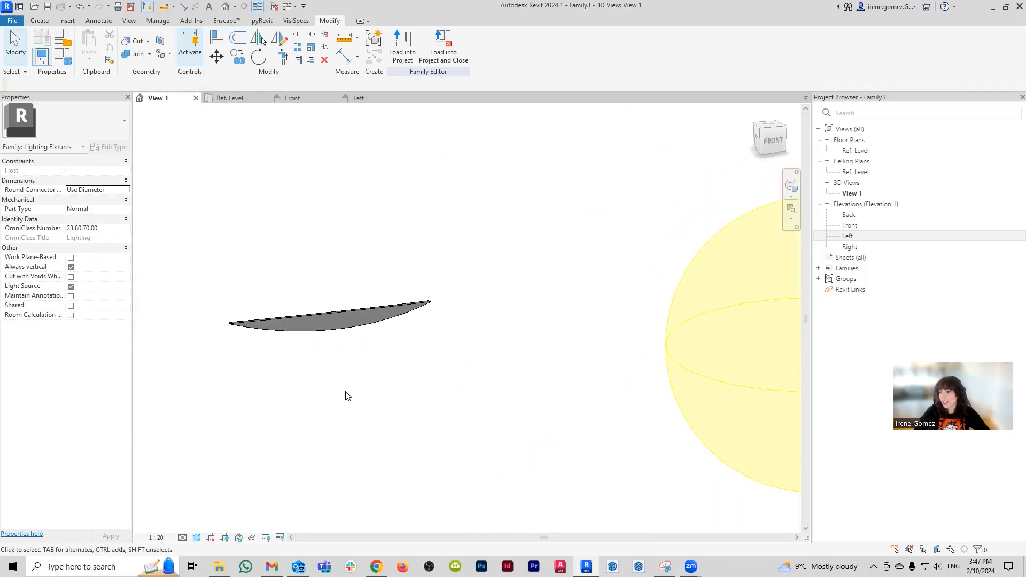
# - Delete the leftover reference planes of the lowest leaf in the Front elevation
pyautogui.click(291, 98)
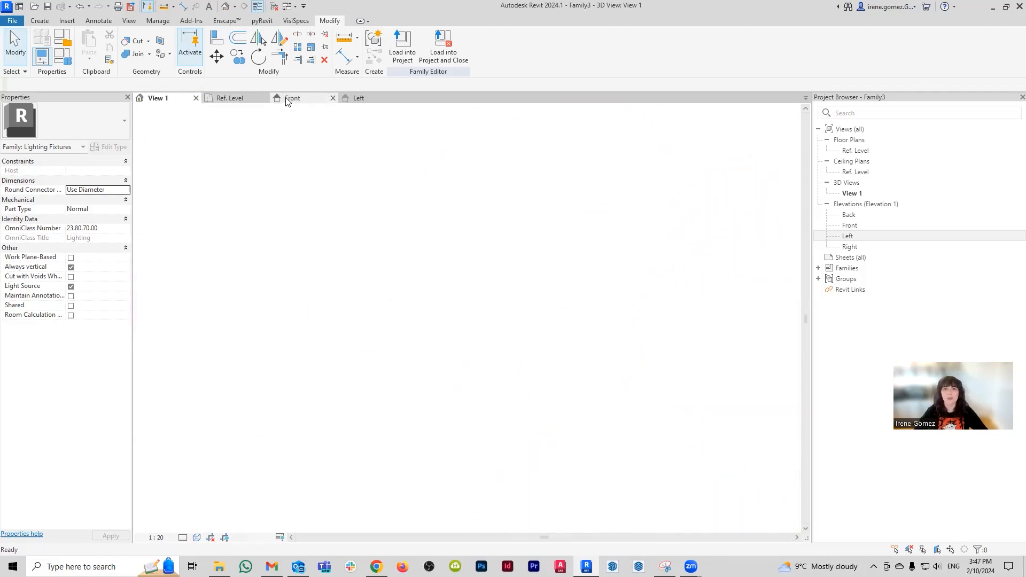
pyautogui.scroll(-5, 345, 199)
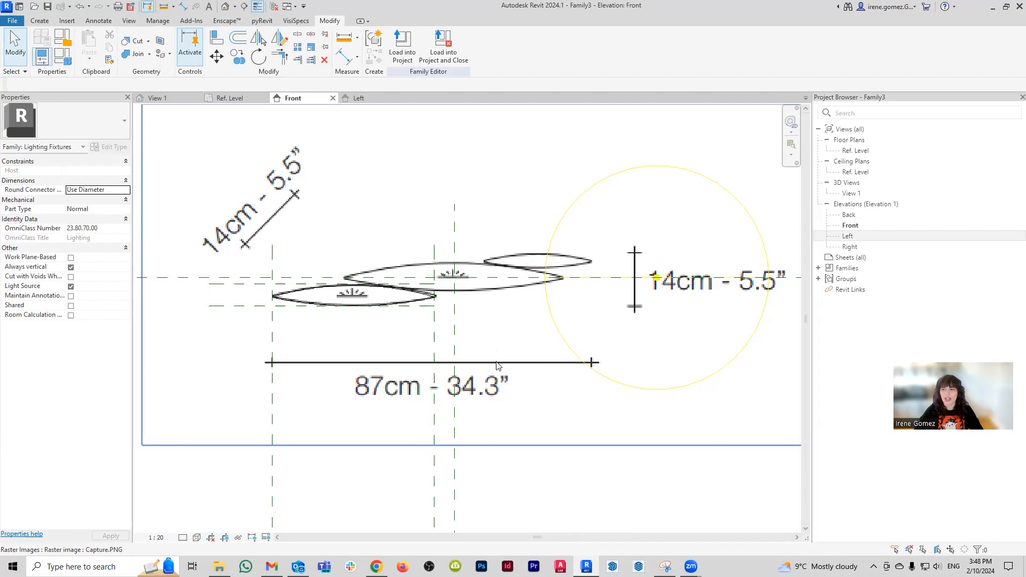
pyautogui.click(434, 306)
pyautogui.press('Delete')
pyautogui.click(251, 284)
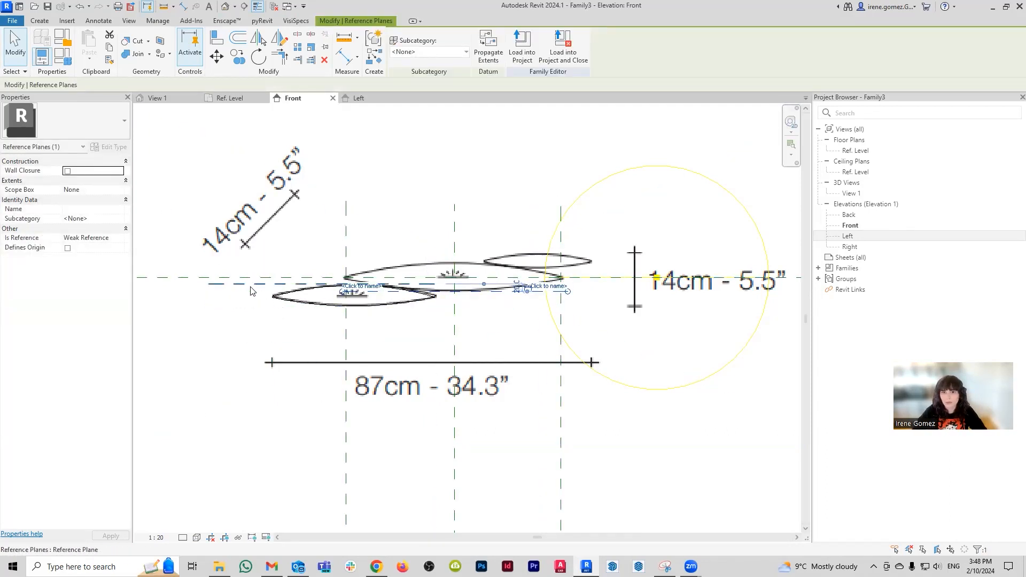
pyautogui.press('Delete')
# - Create a 250 mm deep solid extrusion in the Ref. Level plan from a thin double arc between the middle leaf's end reference planes
pyautogui.click(230, 98)
pyautogui.moveTo(649, 343); pyautogui.dragTo(435, 348, button='middle')
pyautogui.scroll(-3, 434, 348)
pyautogui.click(424, 354)
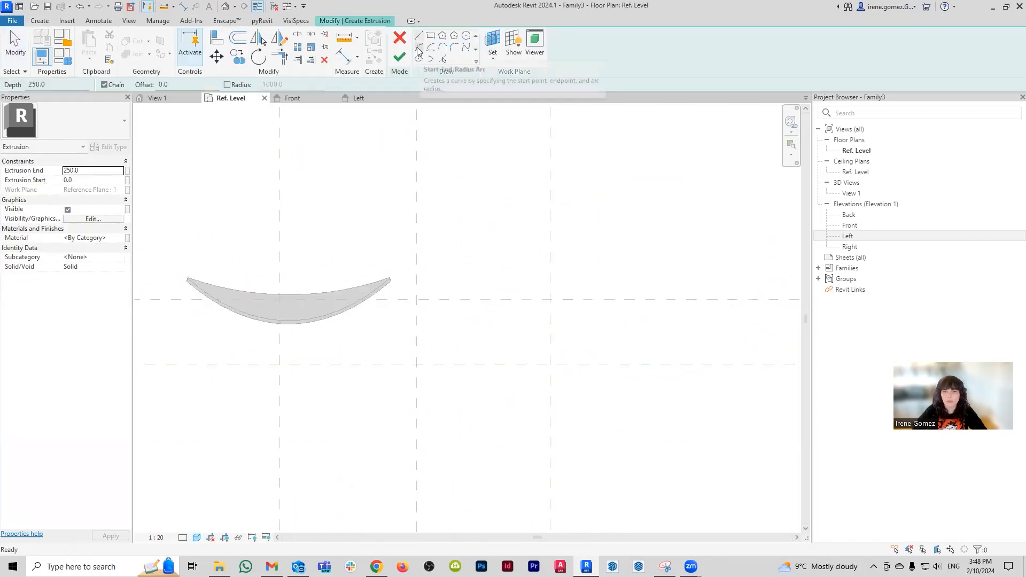
pyautogui.click(279, 307)
pyautogui.click(550, 307)
pyautogui.click(527, 318)
pyautogui.scroll(5, 554, 274)
pyautogui.scroll(-4, 309, 286)
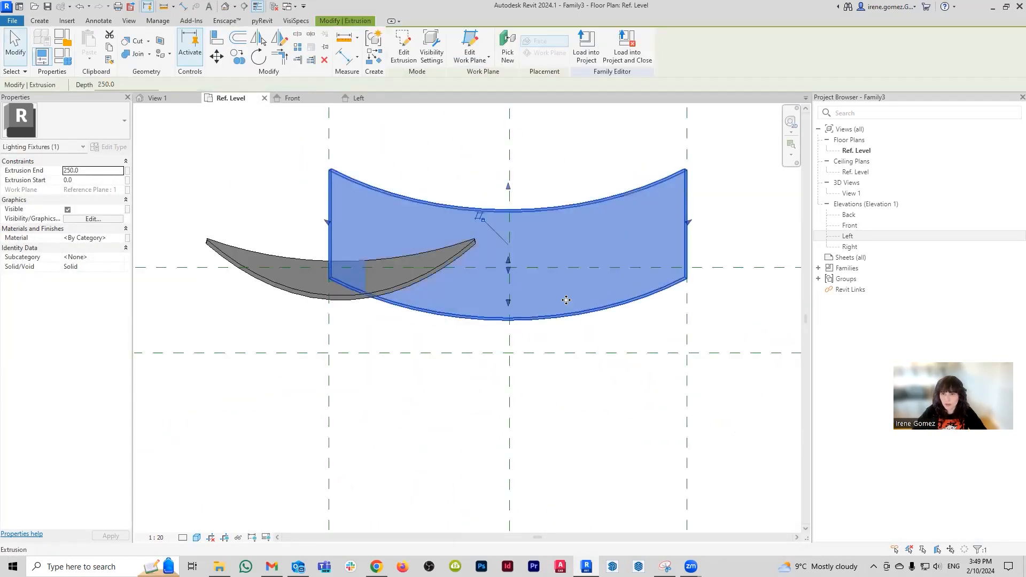
pyautogui.scroll(-1, 534, 289)
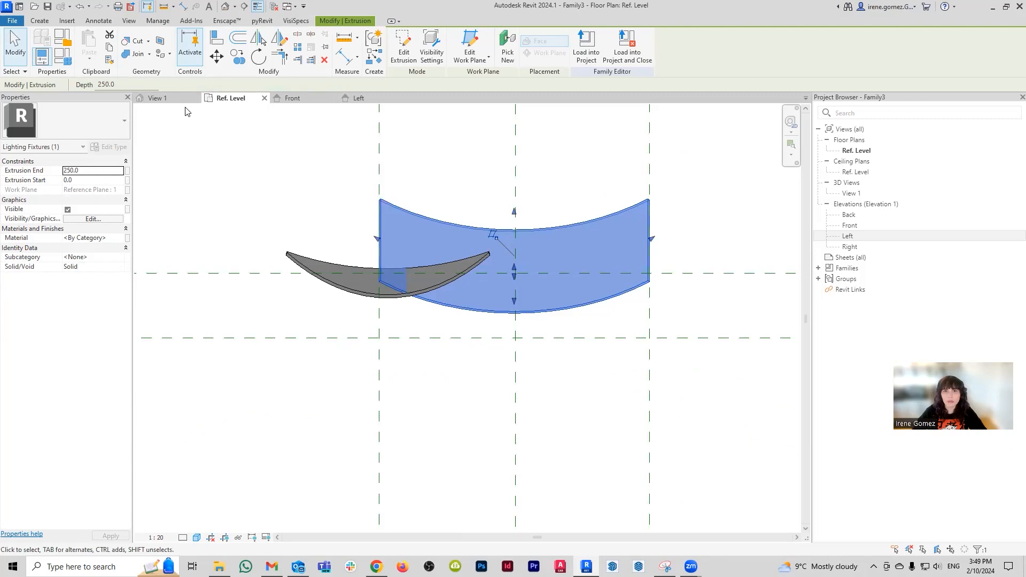
# - Adjust both ends of the middle leaf's angled extrusion in the Left elevation to fit its reference planes
pyautogui.click(358, 98)
pyautogui.moveTo(437, 282); pyautogui.dragTo(504, 216)
pyautogui.moveTo(304, 415); pyautogui.dragTo(419, 320)
# - Create a void extrusion in the Front elevation by tracing the middle leaf's edges with arcs and closing the surrounding areas with straight lines
pyautogui.click(484, 347)
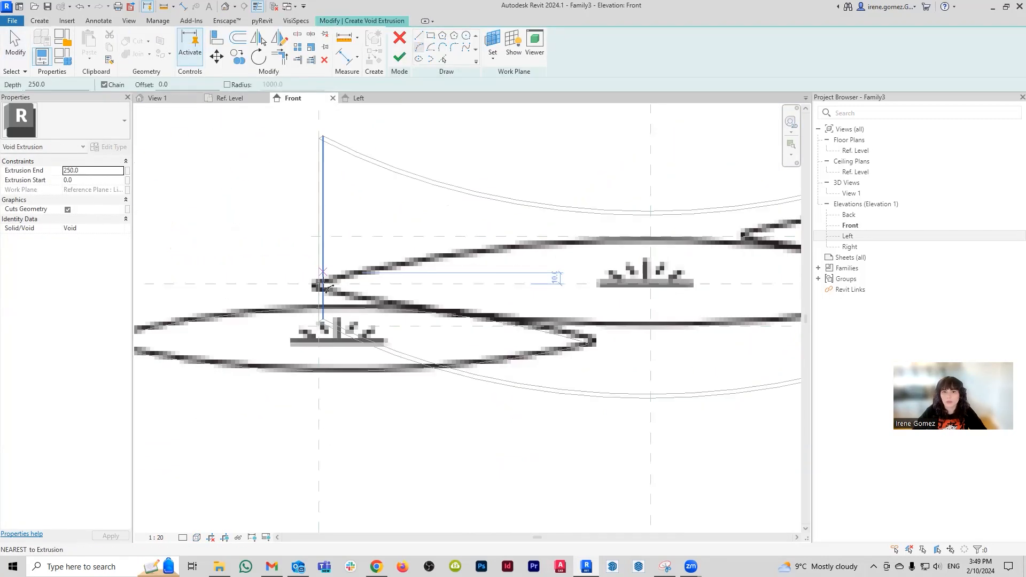
pyautogui.moveTo(235, 283); pyautogui.dragTo(333, 304, button='middle')
pyautogui.click(469, 274)
pyautogui.click(418, 35)
pyautogui.click(190, 191)
pyautogui.click(190, 393)
pyautogui.scroll(4, 190, 394)
pyautogui.click(271, 347)
pyautogui.click(774, 285)
pyautogui.scroll(-5, 477, 336)
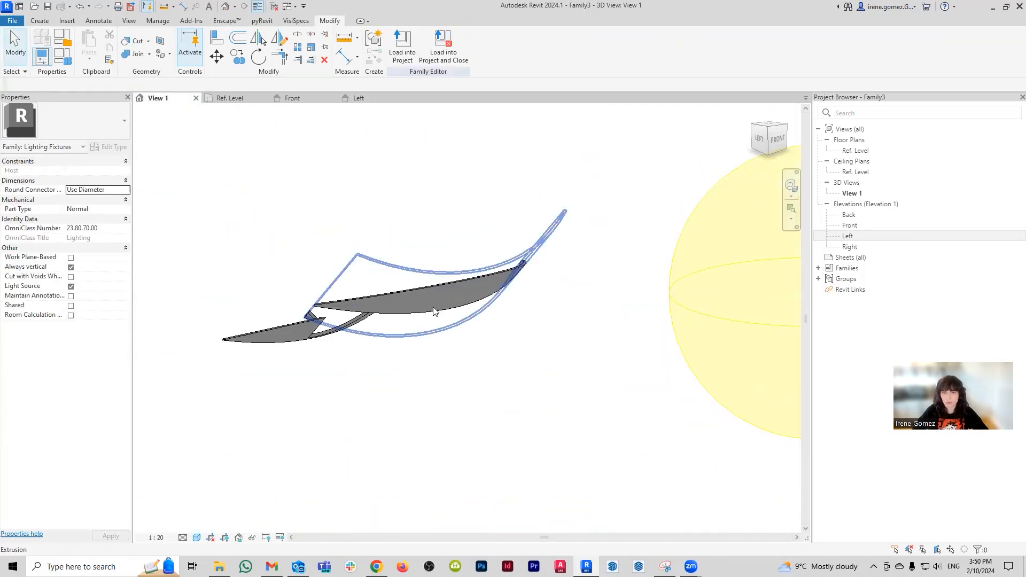
# - Uncut the lowest leaf from the middle leaf's void in the 3D view
pyautogui.keyDown('shift'); pyautogui.moveTo(434, 308); pyautogui.dragTo(374, 400, button='middle'); pyautogui.keyUp('shift')
pyautogui.click(356, 359)
pyautogui.click(148, 42)
pyautogui.click(162, 79)
pyautogui.click(257, 321)
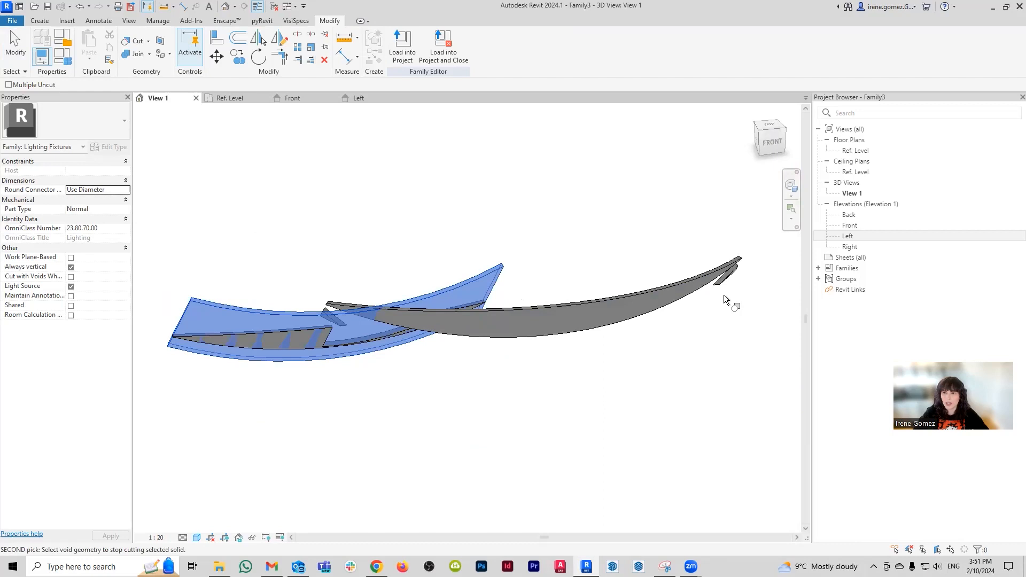
pyautogui.click(729, 300)
pyautogui.keyDown('shift'); pyautogui.moveTo(728, 300); pyautogui.dragTo(551, 396, button='middle'); pyautogui.keyUp('shift')
pyautogui.press('Escape')
pyautogui.keyDown('shift'); pyautogui.moveTo(556, 337); pyautogui.dragTo(511, 376, button='middle'); pyautogui.keyUp('shift')
# - Undo the recent operations back to the middle leaf's void sketch and redo them up to the finished void cut
pyautogui.hotkey('ctrl', 'z')
pyautogui.hotkey('ctrl', 'z')
pyautogui.hotkey('ctrl', 'z')
pyautogui.hotkey('ctrl', 'z')
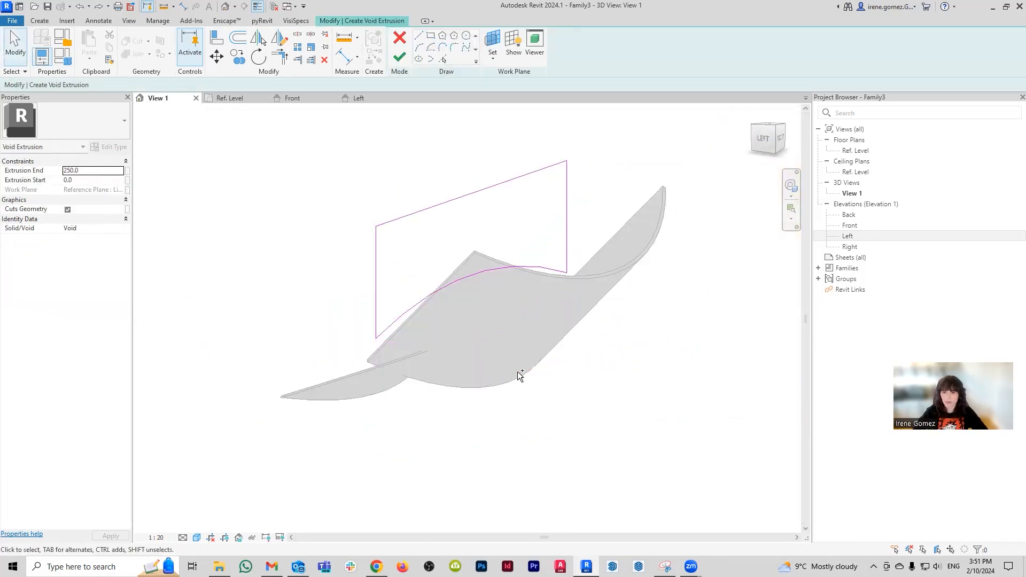
pyautogui.click(100, 7)
pyautogui.click(100, 8)
pyautogui.click(100, 7)
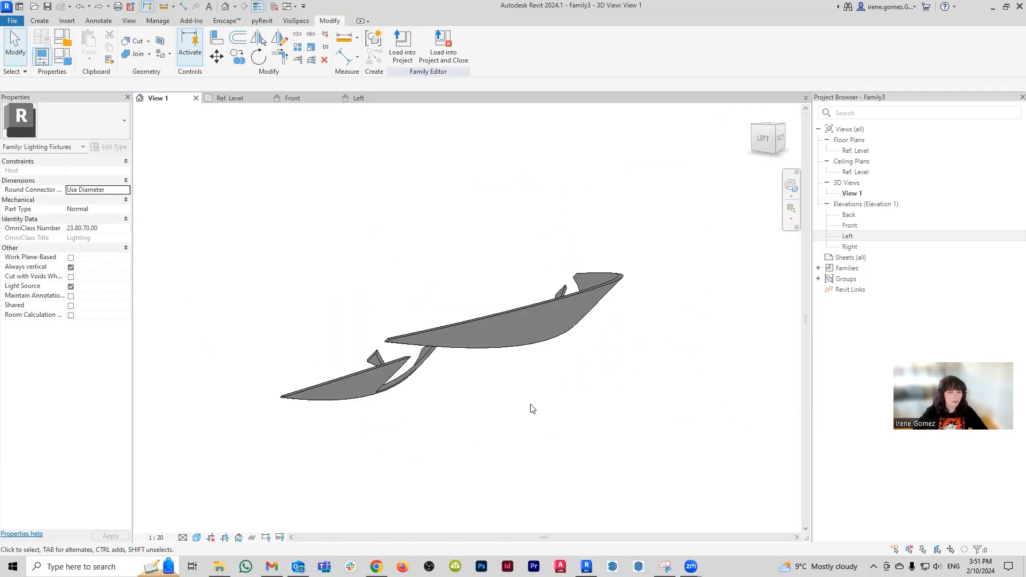
# - Inspect the unwanted cut in the 3D view and use Uncut Geometry to stop the middle leaf's void cutting the lowest leaf
pyautogui.keyDown('shift'); pyautogui.moveTo(596, 361); pyautogui.dragTo(552, 358, button='middle'); pyautogui.keyUp('shift')
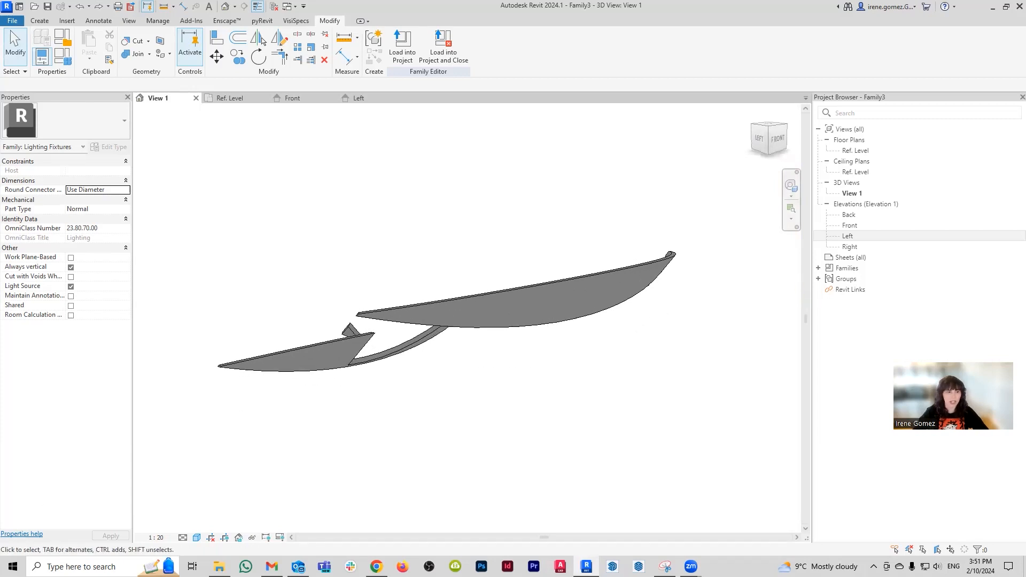
pyautogui.keyDown('shift'); pyautogui.moveTo(531, 412); pyautogui.dragTo(494, 328, button='middle'); pyautogui.keyUp('shift')
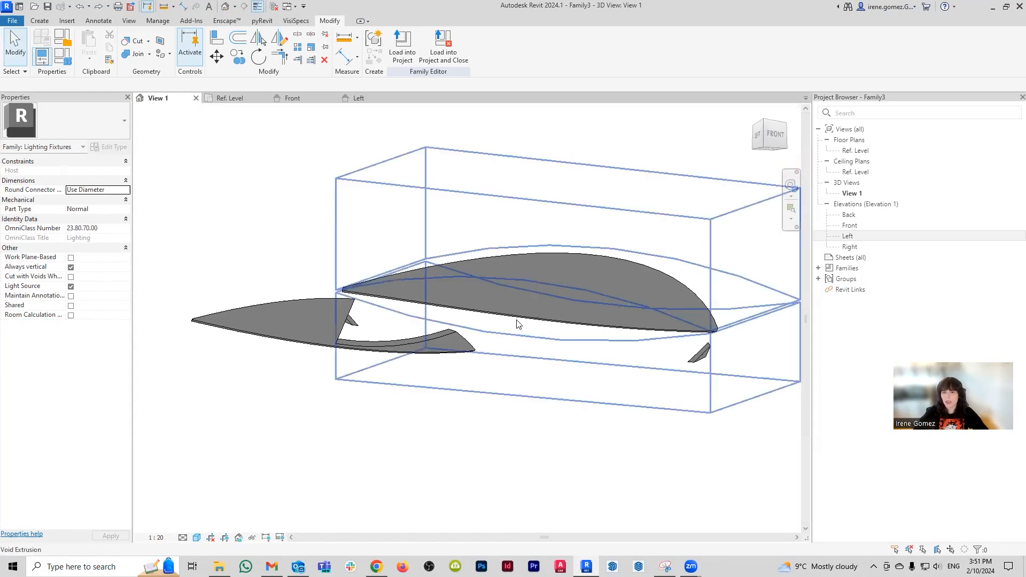
pyautogui.keyDown('shift'); pyautogui.moveTo(315, 340); pyautogui.dragTo(540, 462, button='middle'); pyautogui.keyUp('shift')
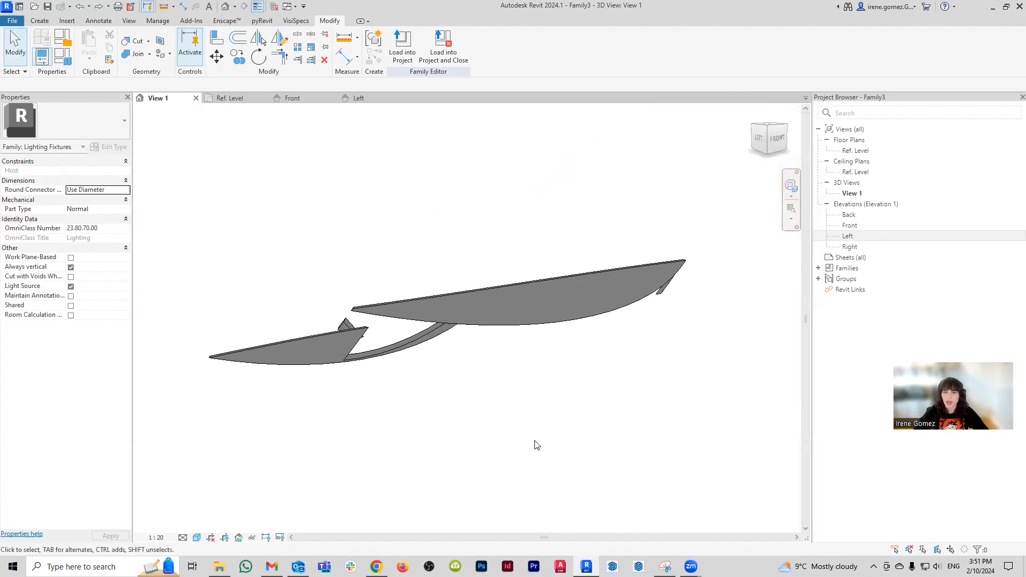
pyautogui.moveTo(560, 392)
pyautogui.keyDown('shift'); pyautogui.mouseDown(button='middle')
pyautogui.moveTo(554, 435)
pyautogui.moveTo(555, 412)
pyautogui.mouseUp(button='middle'); pyautogui.keyUp('shift')
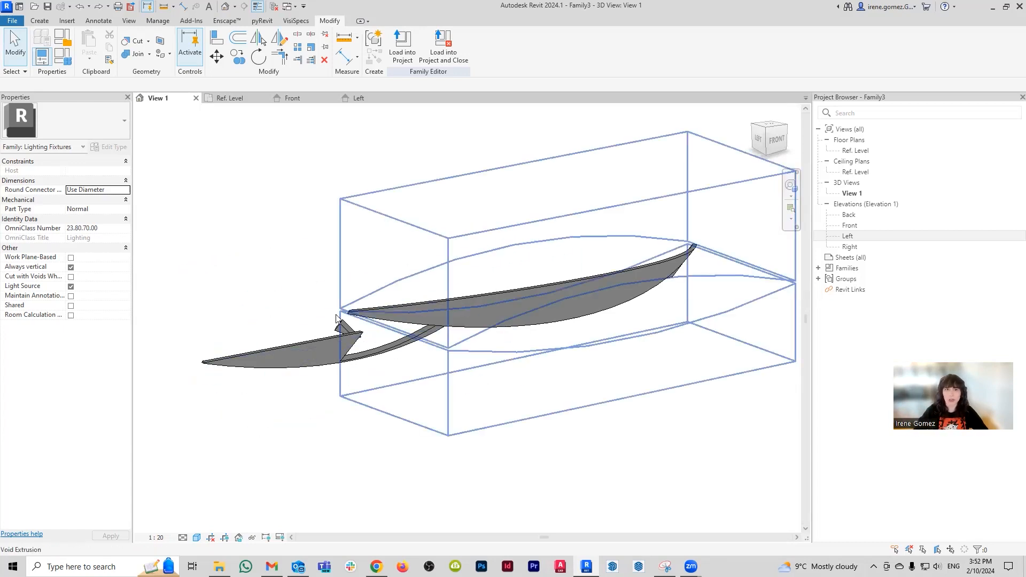
pyautogui.click(148, 43)
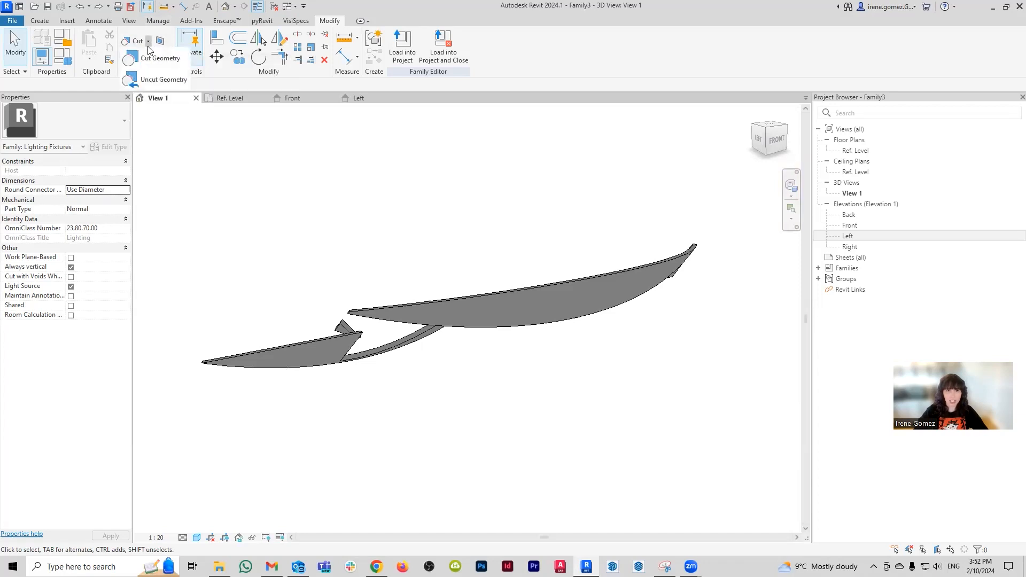
pyautogui.click(158, 84)
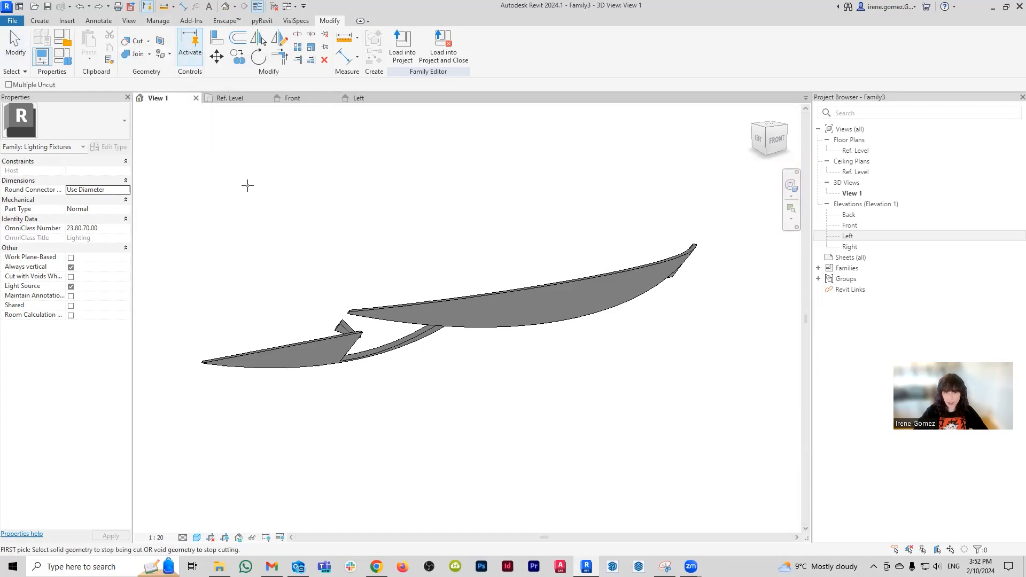
pyautogui.click(315, 363)
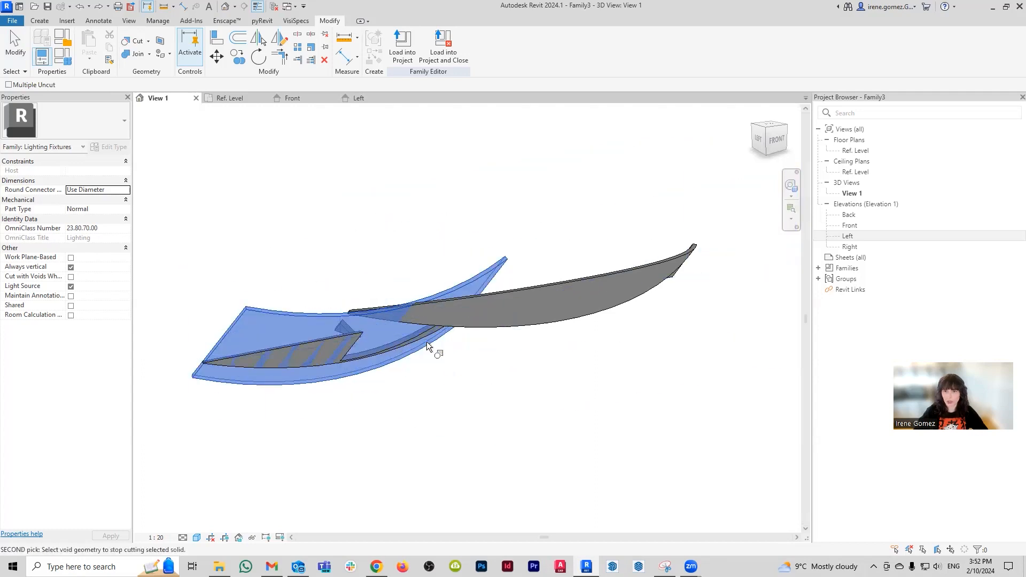
pyautogui.click(657, 284)
pyautogui.press('Escape')
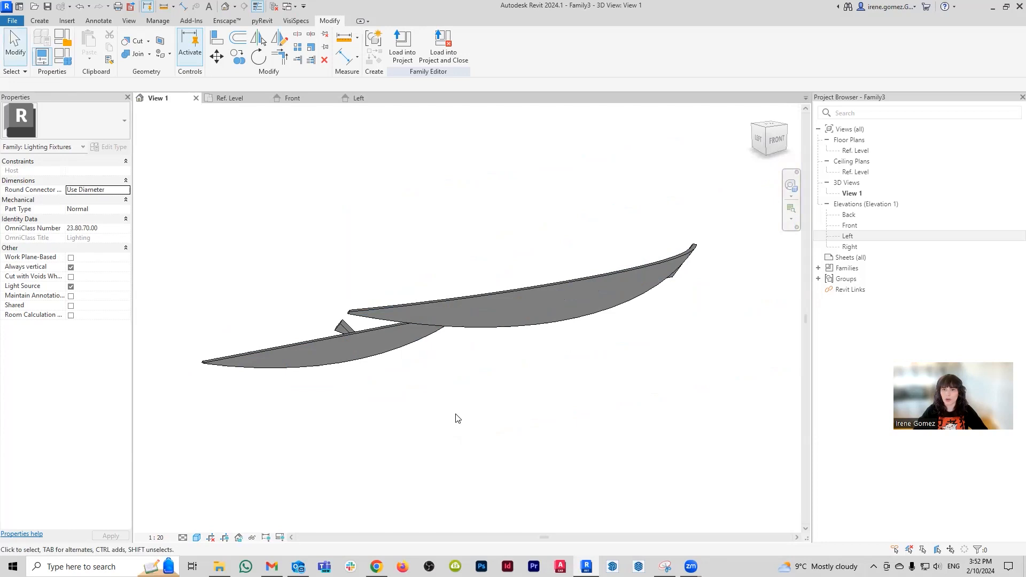
# - Extend the middle leaf's void to a depth of about 276 mm so it removes the leaf's leftover corner piece
pyautogui.keyDown('shift'); pyautogui.moveTo(436, 357); pyautogui.dragTo(533, 338, button='middle'); pyautogui.keyUp('shift')
pyautogui.click(504, 341)
pyautogui.moveTo(474, 285); pyautogui.dragTo(457, 286)
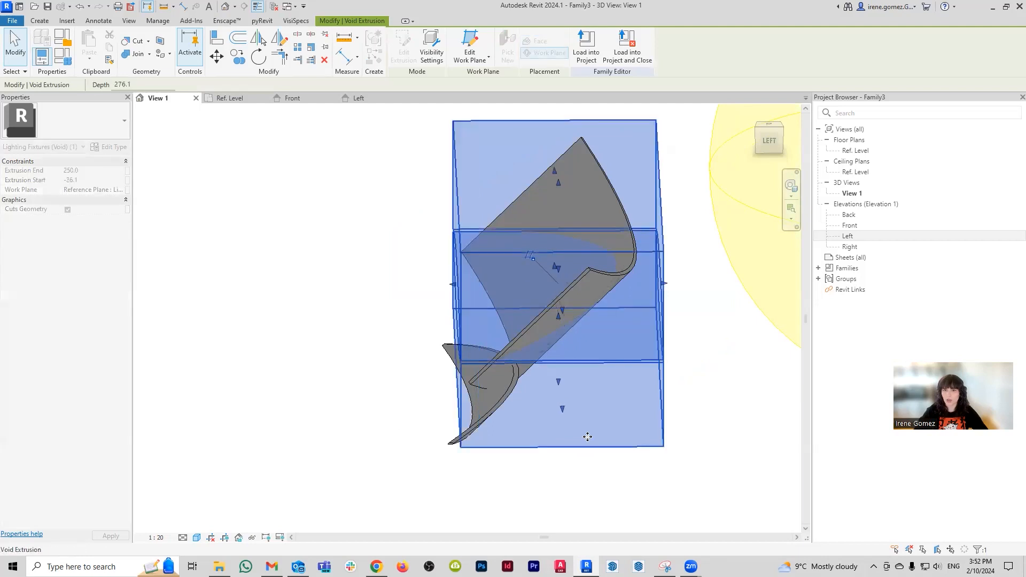
pyautogui.click(698, 485)
pyautogui.keyDown('shift'); pyautogui.moveTo(698, 485); pyautogui.dragTo(525, 431, button='middle'); pyautogui.keyUp('shift')
pyautogui.scroll(2, 542, 425)
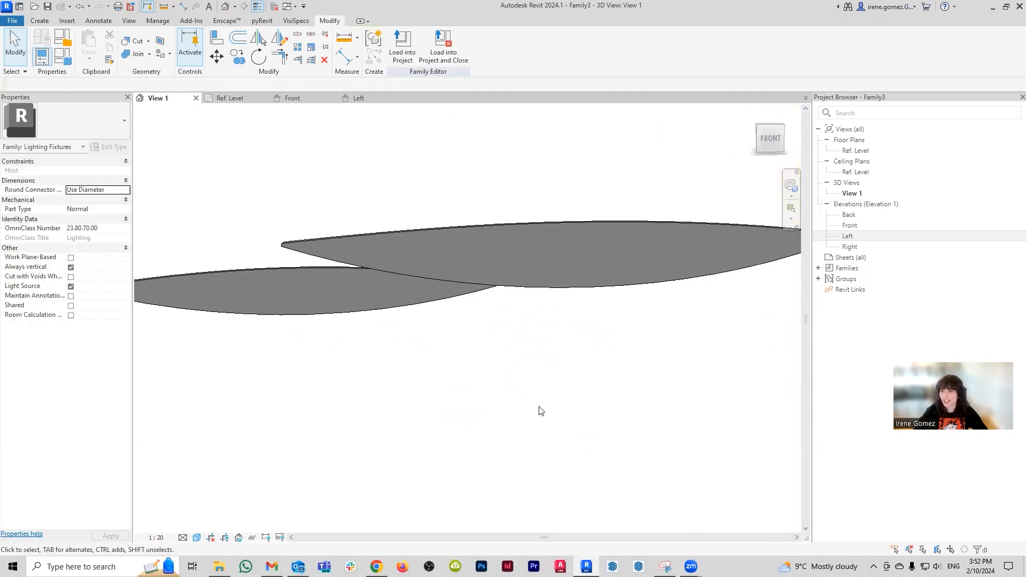
# - Draw two vertical reference planes through the tips of the small uppermost leaf in the Front elevation
pyautogui.scroll(-2, 541, 410)
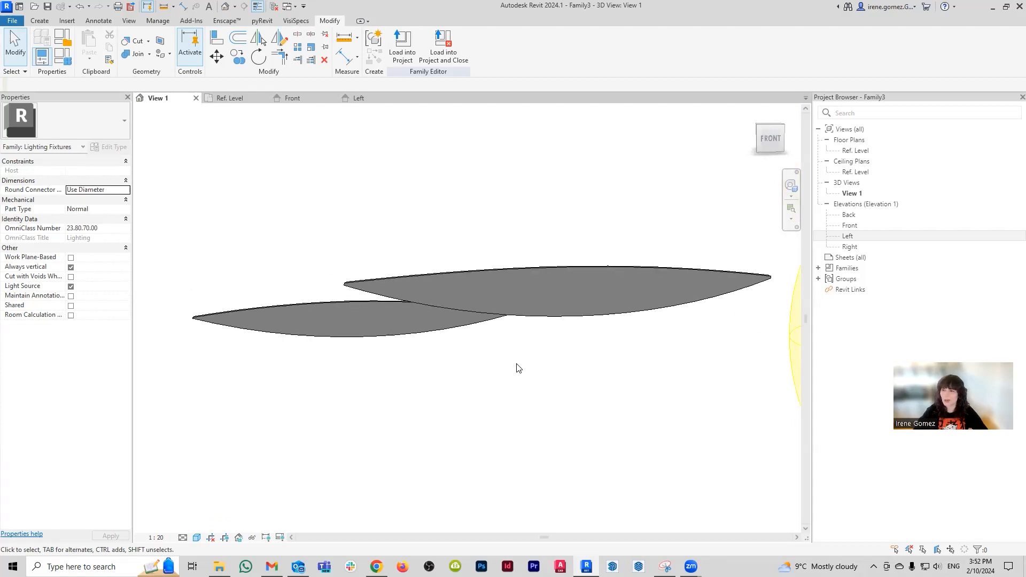
pyautogui.click(230, 99)
pyautogui.click(508, 386)
pyautogui.click(675, 451)
pyautogui.click(40, 21)
pyautogui.click(292, 98)
pyautogui.moveTo(502, 350); pyautogui.dragTo(463, 343, button='middle')
pyautogui.moveTo(556, 455); pyautogui.dragTo(591, 454)
pyautogui.moveTo(309, 466); pyautogui.dragTo(467, 466)
# - Draw two horizontal reference planes along the upper and lower edges of the small uppermost leaf in the Front elevation
pyautogui.scroll(1, 681, 249)
pyautogui.moveTo(473, 347); pyautogui.dragTo(603, 312)
pyautogui.moveTo(471, 303); pyautogui.dragTo(621, 290)
pyautogui.press('Escape')
pyautogui.click(229, 98)
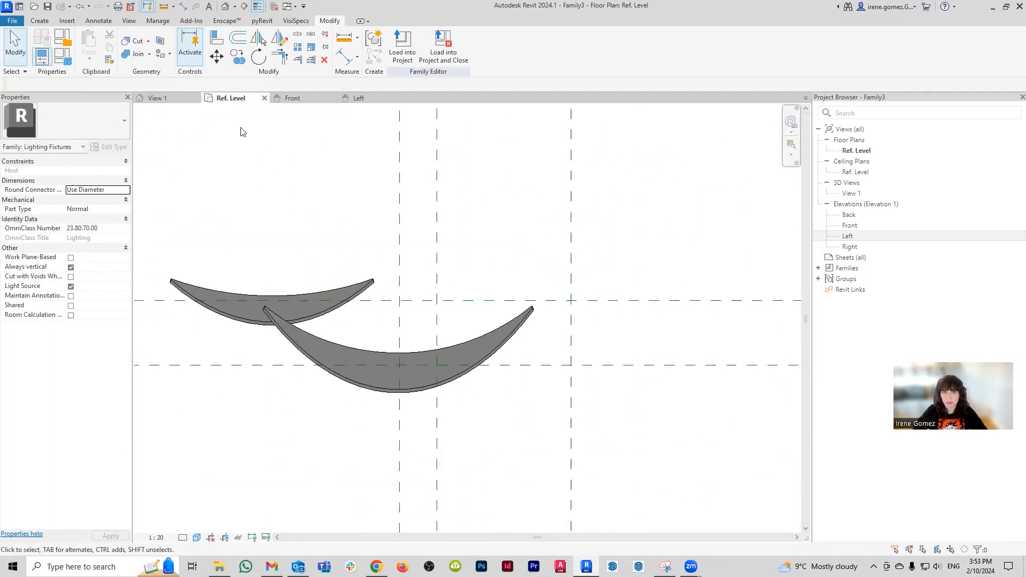
# - Start a solid extrusion in the Ref. Level plan and sketch the uppermost leaf's shallow arc between the two vertical reference planes
pyautogui.click(39, 21)
pyautogui.click(90, 47)
pyautogui.click(419, 48)
pyautogui.scroll(1, 555, 332)
pyautogui.click(397, 297)
pyautogui.click(575, 297)
pyautogui.click(486, 315)
# - Offset a parallel copy of the uppermost leaf's arc for its thickness and close the profile's ends with lines
pyautogui.click(442, 60)
pyautogui.doubleClick(151, 84)
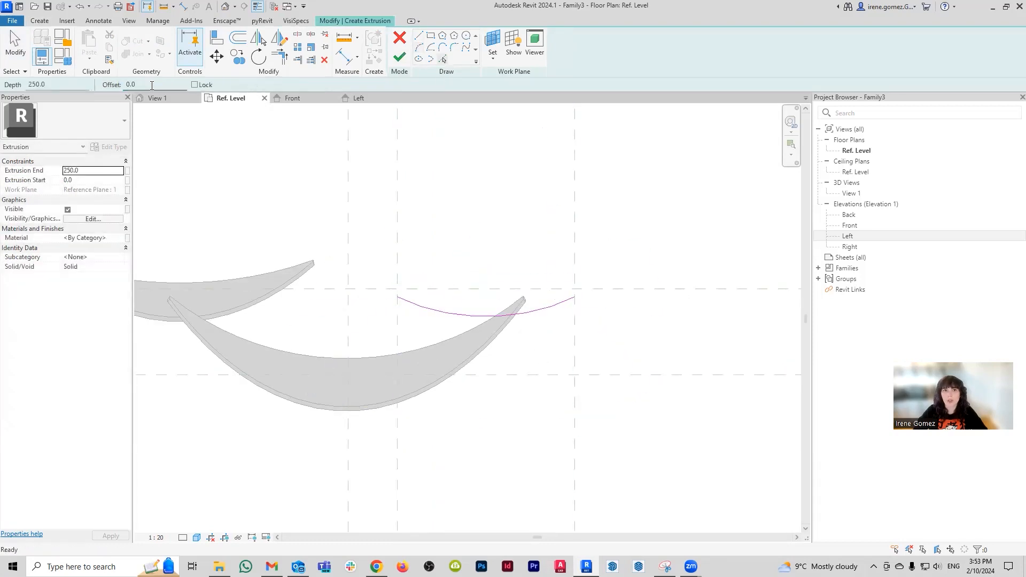
pyautogui.click(487, 314)
pyautogui.scroll(6, 394, 301)
pyautogui.click(419, 42)
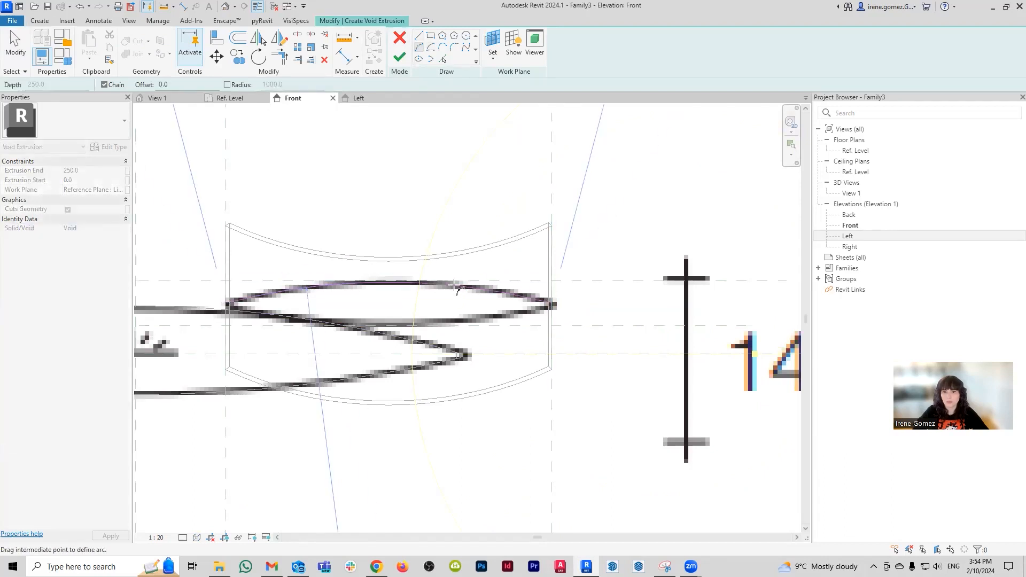
# - Cut the uppermost leaf to its traced outline with a void extrusion and check all three leaves in the 3D view
pyautogui.scroll(4, 229, 307)
pyautogui.scroll(-5, 231, 310)
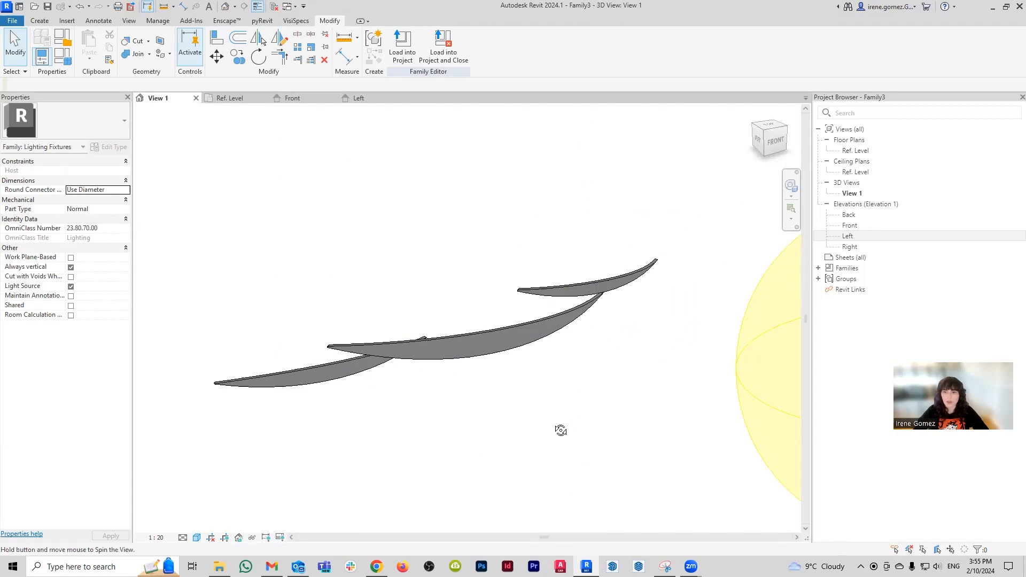
pyautogui.keyDown('shift'); pyautogui.moveTo(560, 430); pyautogui.dragTo(516, 297, button='middle'); pyautogui.keyUp('shift')
pyautogui.scroll(-2, 515, 297)
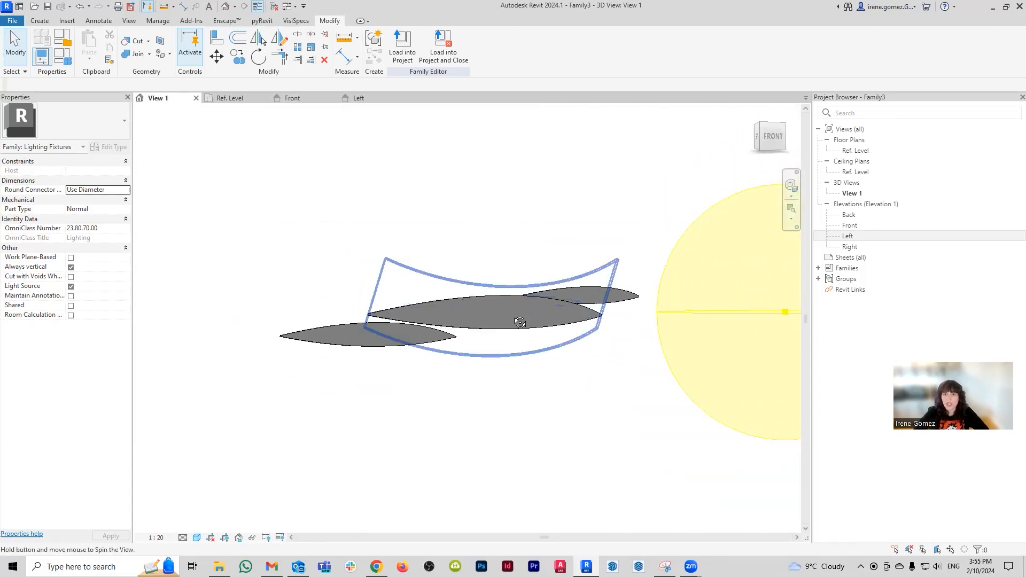
pyautogui.scroll(1, 264, 146)
# - Set the Front elevation's visual style to Consistent Colors
pyautogui.click(219, 98)
pyautogui.click(300, 99)
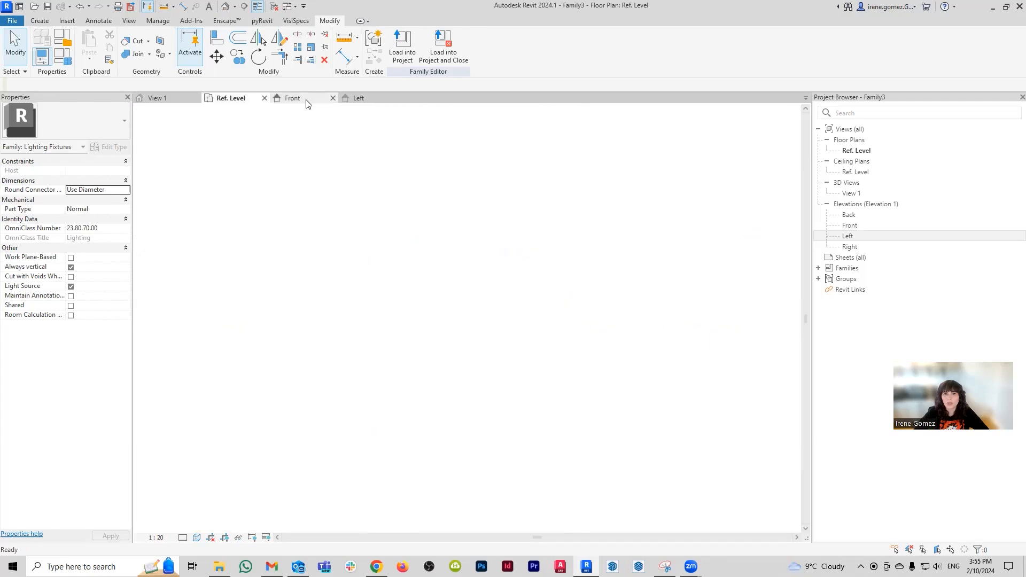
pyautogui.scroll(-2, 632, 344)
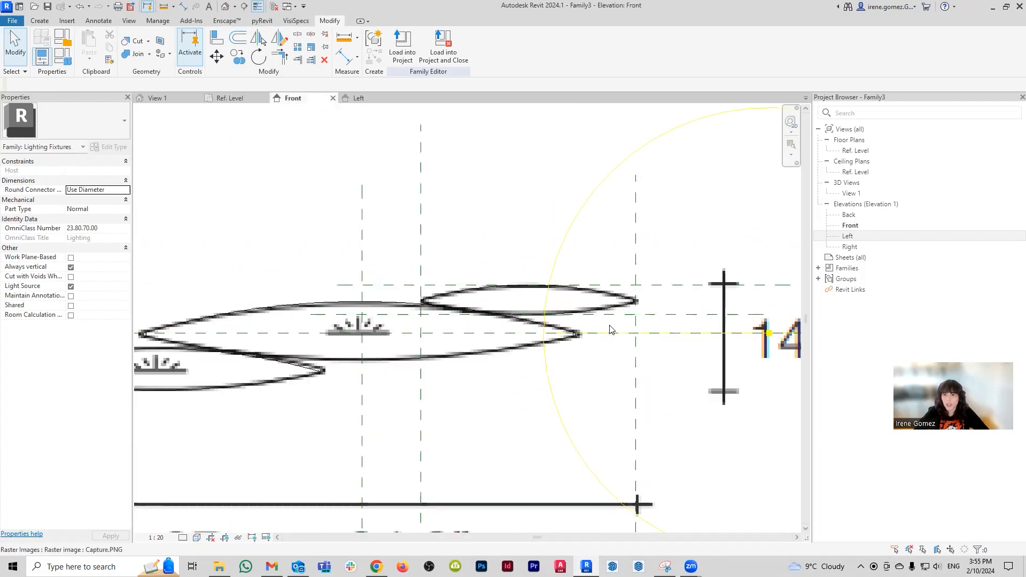
pyautogui.click(196, 537)
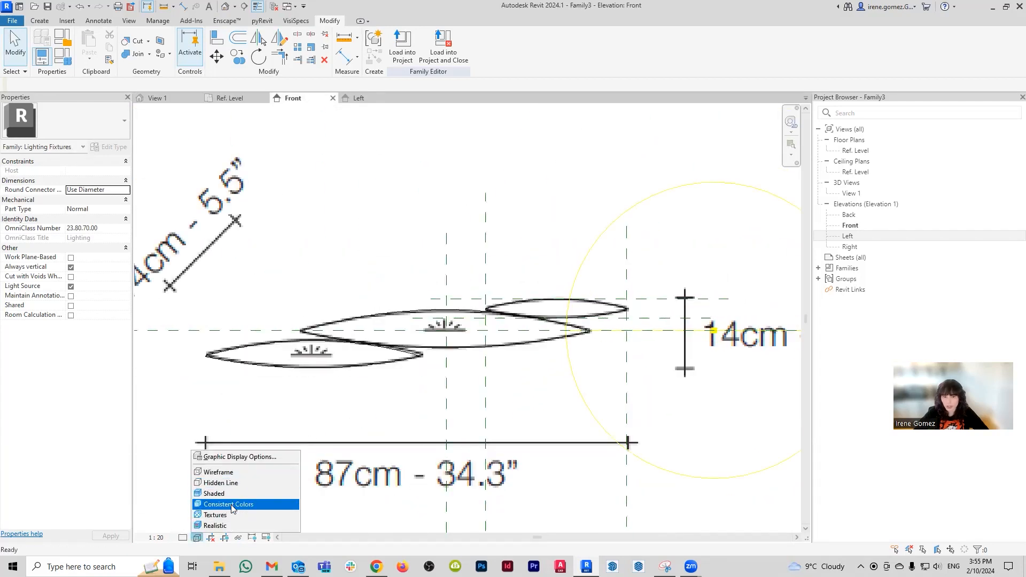
pyautogui.click(232, 505)
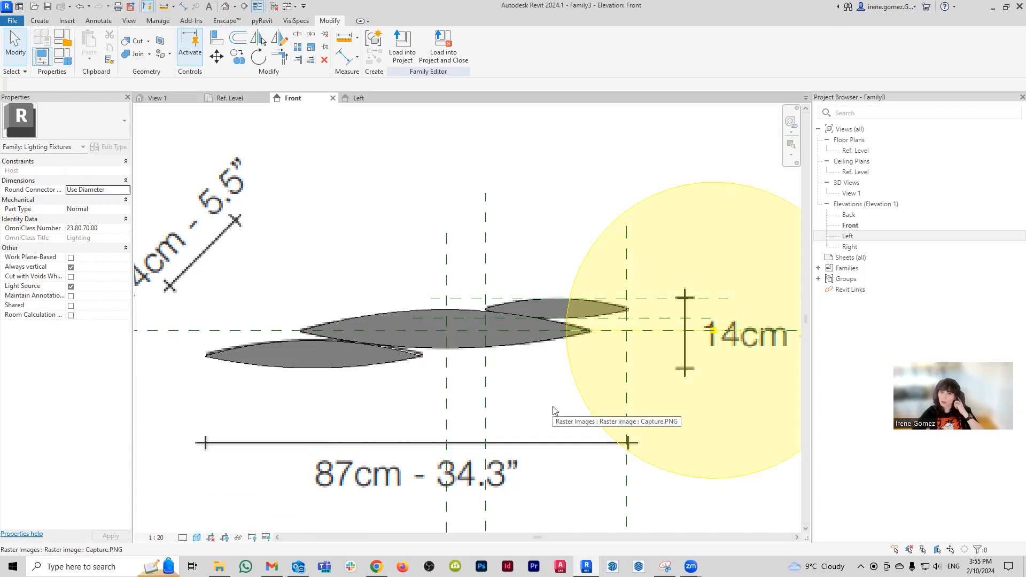
# - Delete the two vertical and two horizontal helper reference planes around the uppermost leaf in the Front elevation
pyautogui.moveTo(607, 166); pyautogui.dragTo(636, 476)
pyautogui.hotkey('ctrl', 'z')
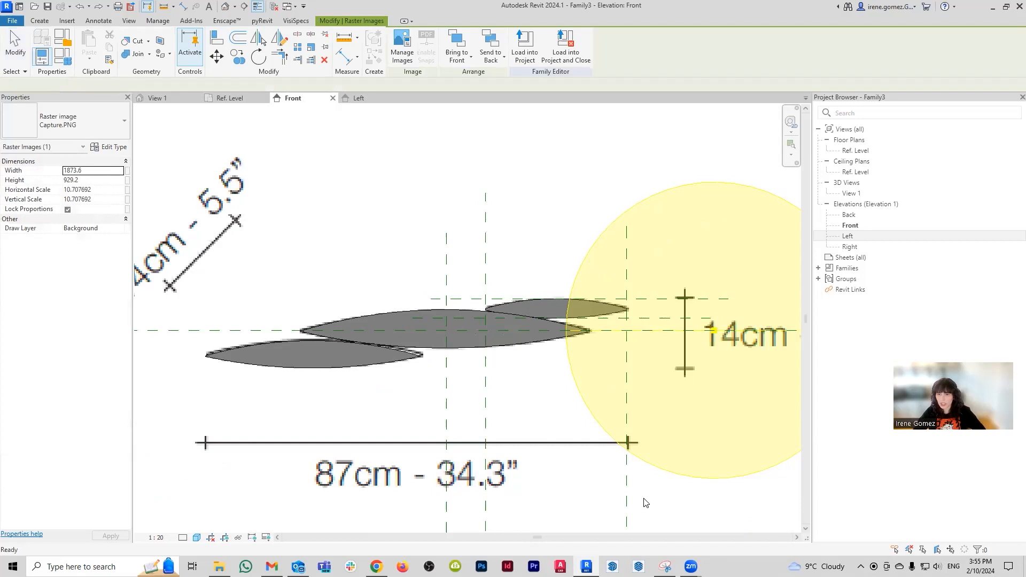
pyautogui.click(627, 496)
pyautogui.press('Delete')
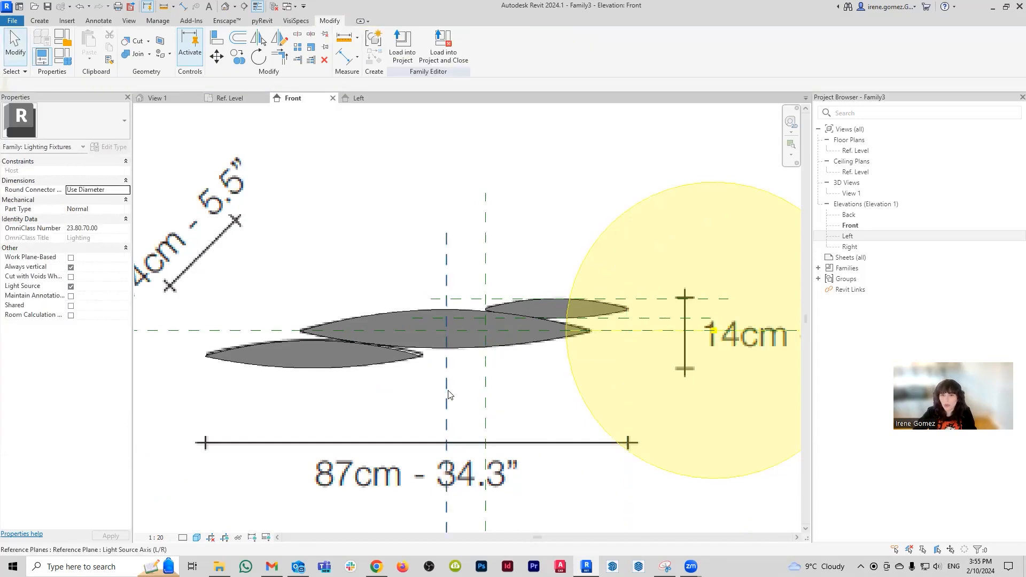
pyautogui.click(485, 400)
pyautogui.press('Delete')
pyautogui.click(479, 299)
pyautogui.press('Delete')
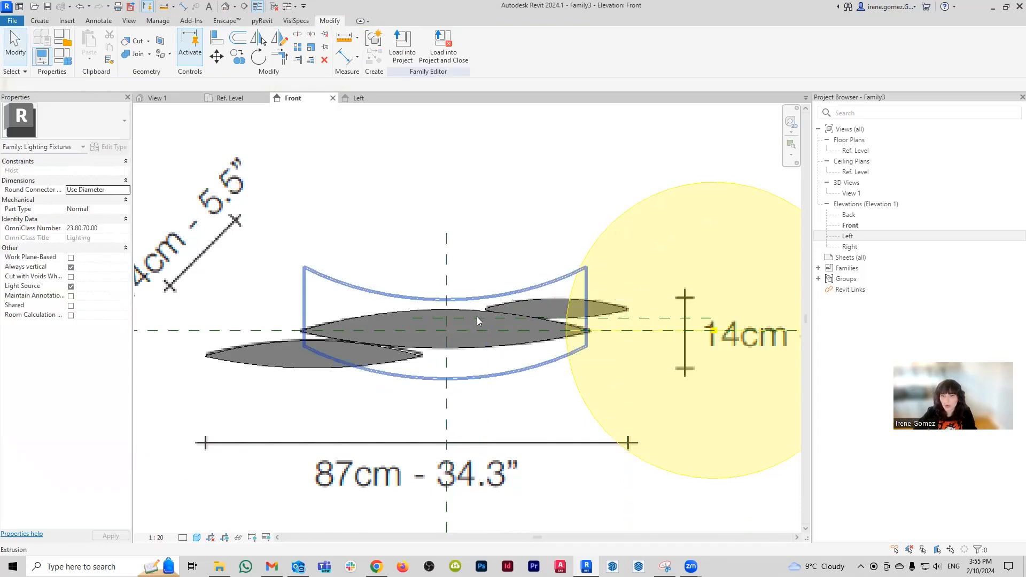
pyautogui.click(653, 318)
pyautogui.press('Delete')
# - Examine how the three curved leaves overlap in the Ref. Level plan
pyautogui.click(237, 98)
pyautogui.scroll(-3, 511, 299)
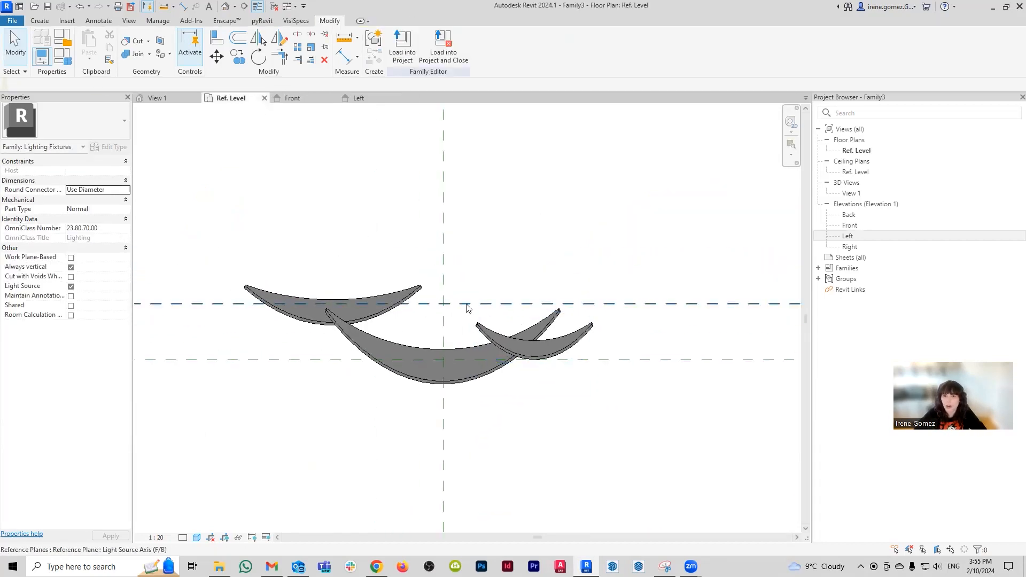
pyautogui.scroll(-2, 481, 307)
pyautogui.click(612, 304)
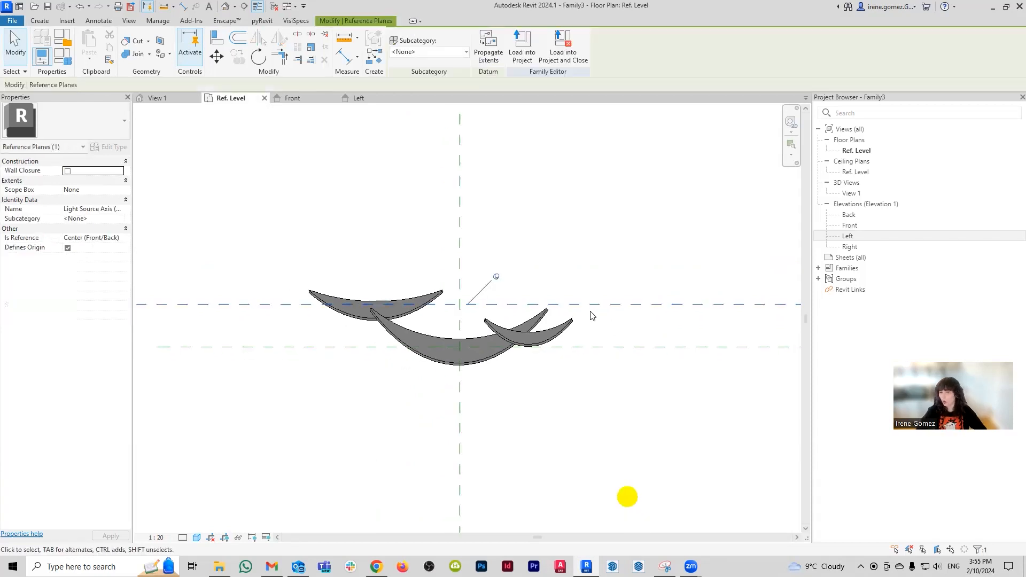
pyautogui.scroll(1, 546, 316)
pyautogui.scroll(1, 536, 326)
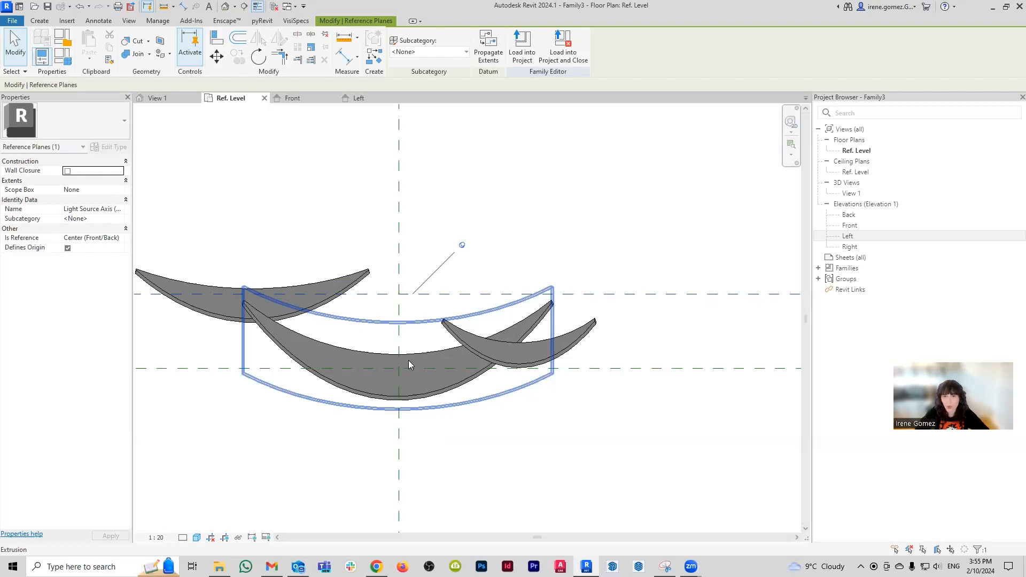
pyautogui.moveTo(324, 348); pyautogui.dragTo(425, 357, button='middle')
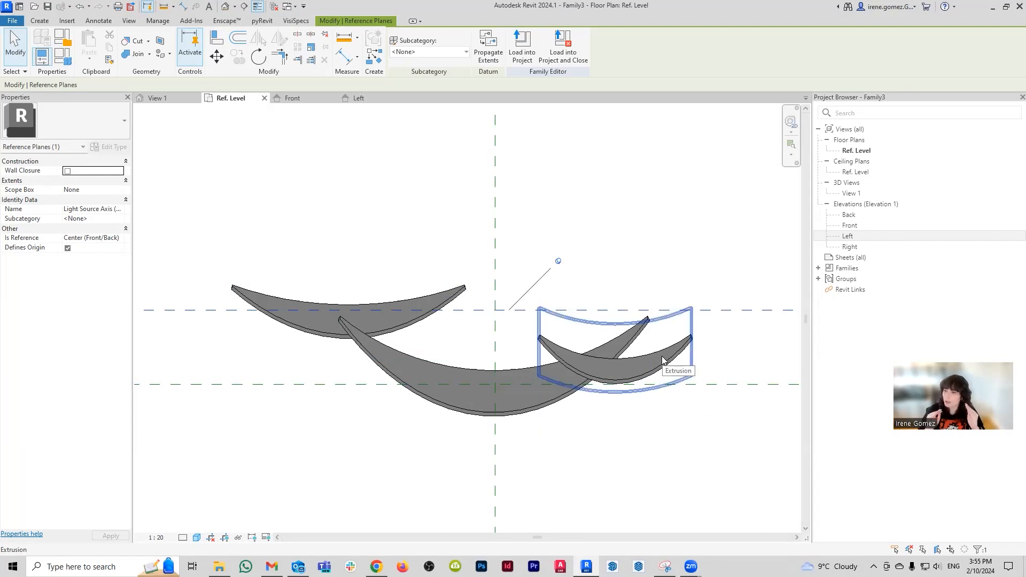
# - Edit the middle leaf's extrusion profile in plan and flatten both of its arcs into a shallower curve
pyautogui.click(514, 405)
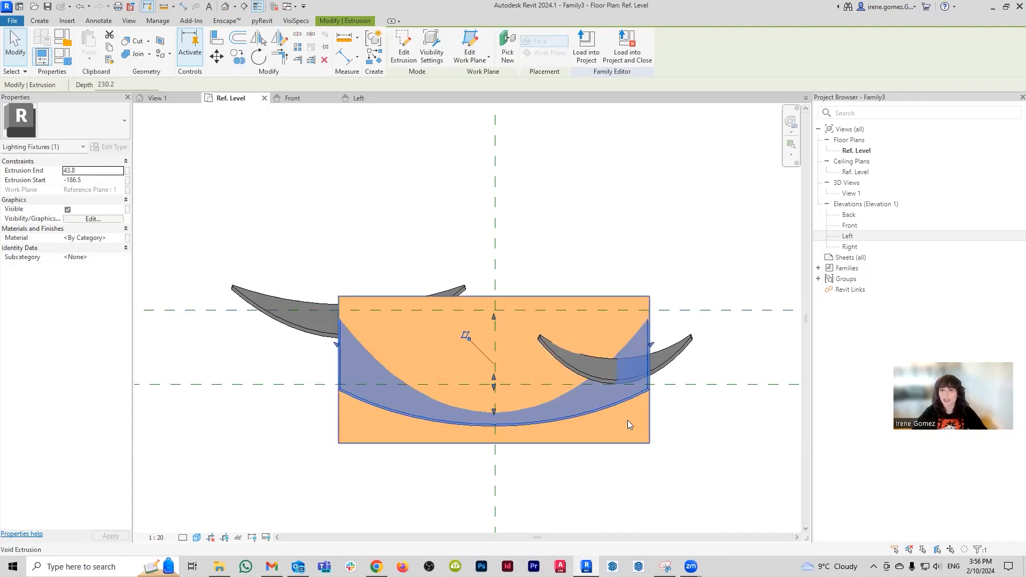
pyautogui.click(407, 53)
pyautogui.scroll(4, 505, 309)
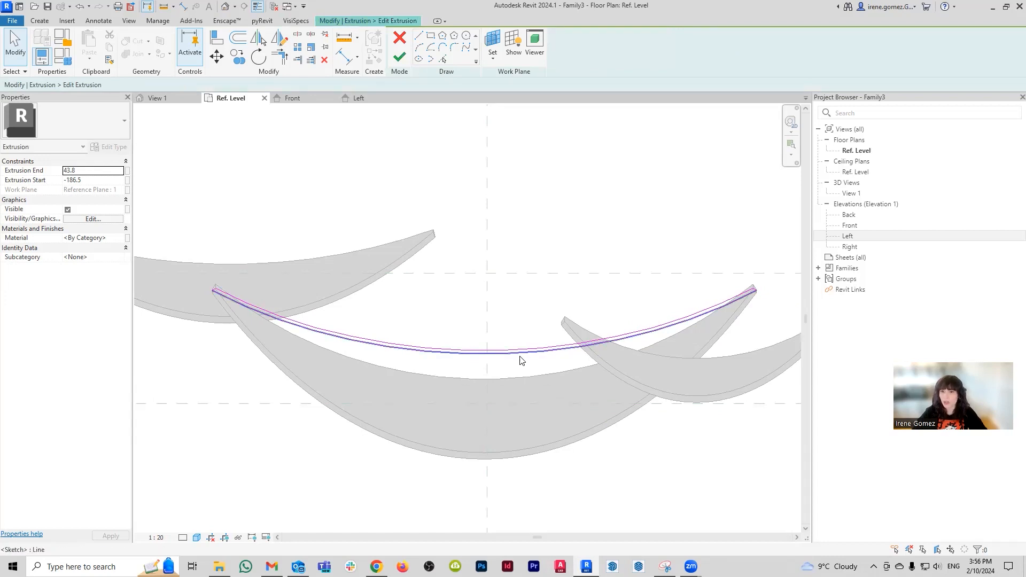
pyautogui.click(490, 351)
pyautogui.moveTo(484, 353); pyautogui.dragTo(486, 314)
pyautogui.click(495, 353)
pyautogui.moveTo(486, 353); pyautogui.dragTo(493, 318)
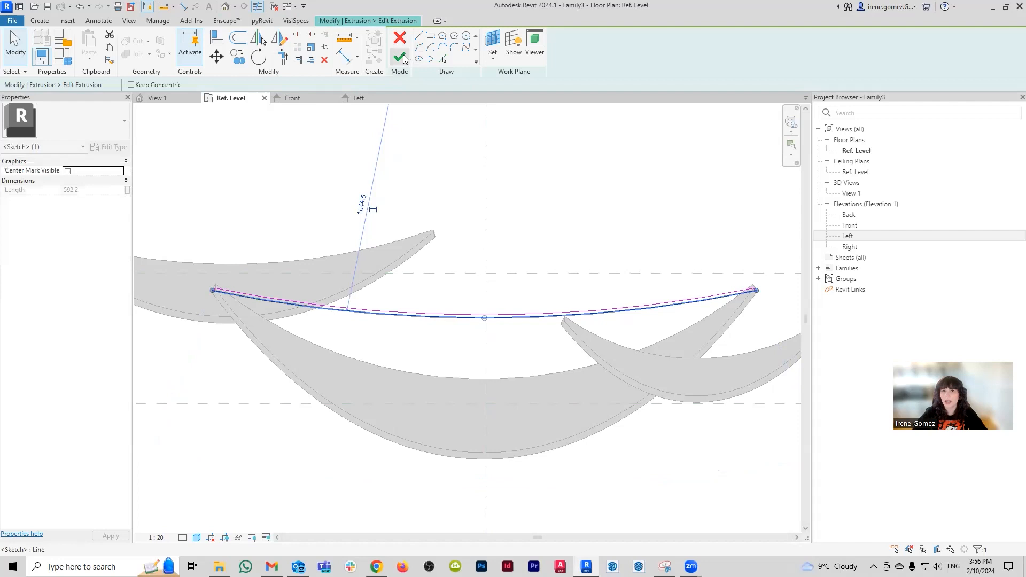
pyautogui.click(399, 57)
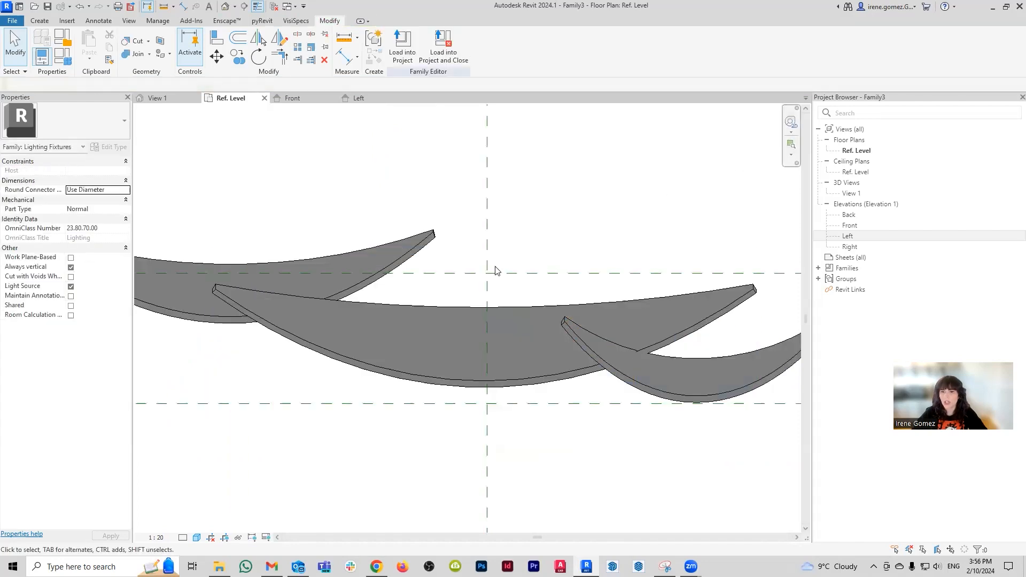
# - Reopen the middle leaf's extrusion profile and fine-tune the curvature of its two arcs
pyautogui.scroll(-1, 463, 273)
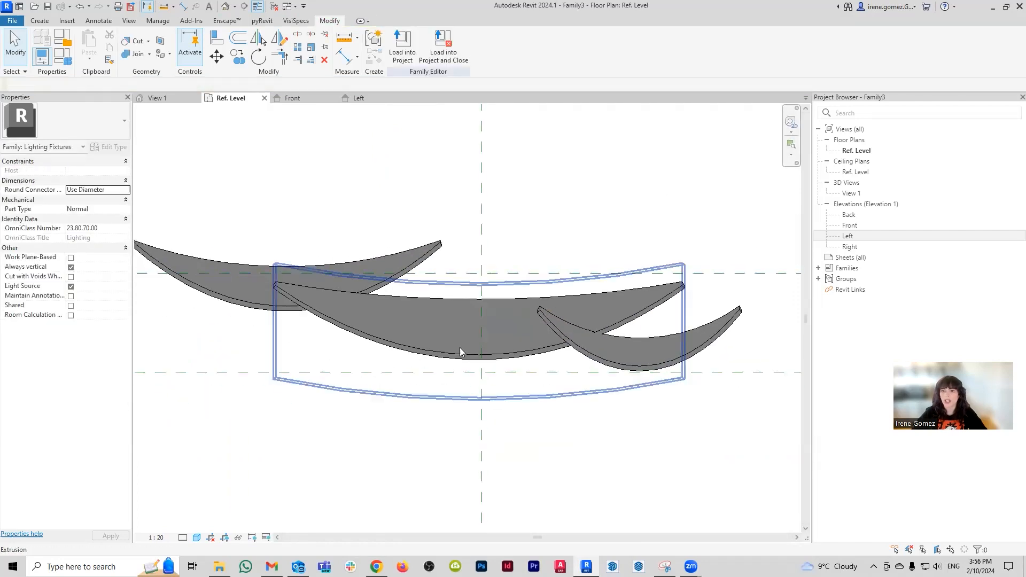
pyautogui.doubleClick(499, 359)
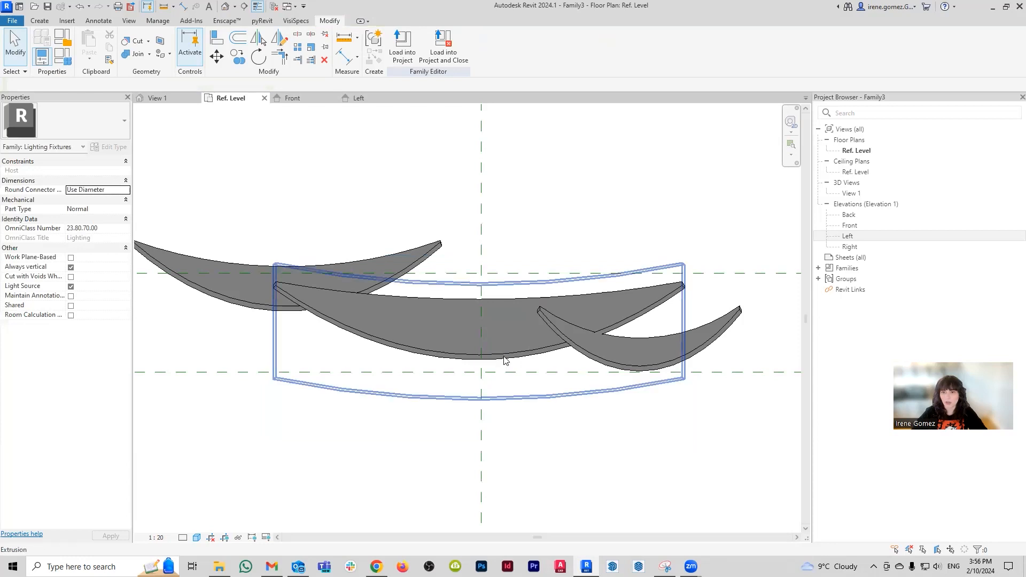
pyautogui.scroll(3, 476, 334)
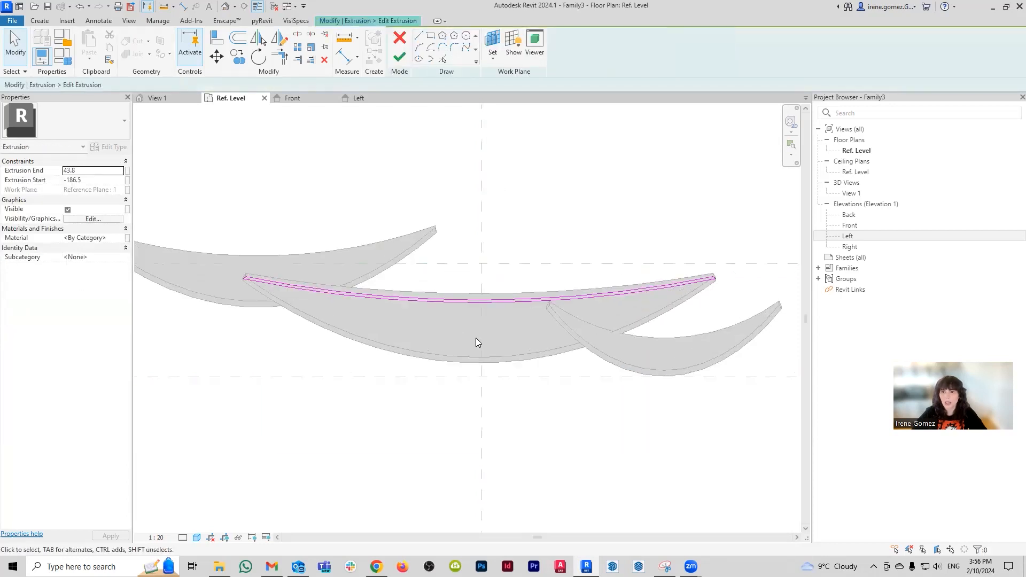
pyautogui.click(480, 296)
pyautogui.moveTo(480, 296); pyautogui.dragTo(483, 296)
pyautogui.click(481, 292)
pyautogui.click(399, 58)
pyautogui.scroll(-3, 505, 340)
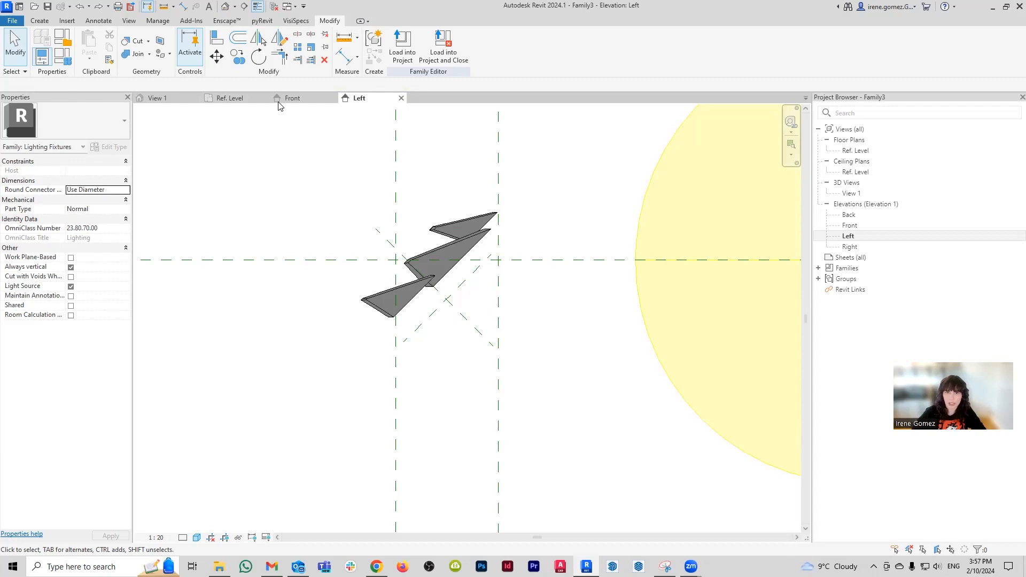
# - Try moving the uppermost leaf's whole extrusion profile backward in the Ref. Level plan, away from the middle leaf
pyautogui.click(231, 99)
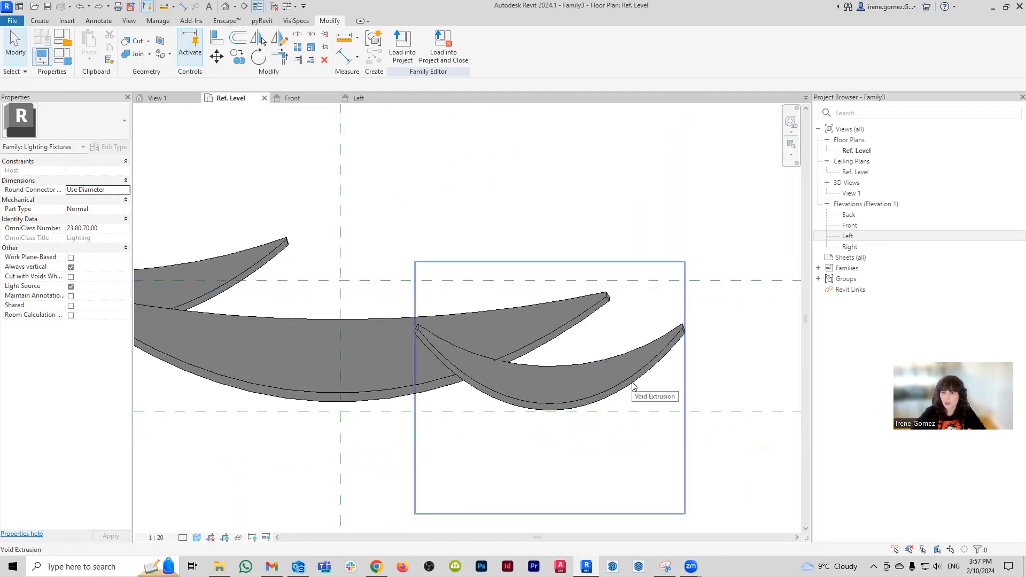
pyautogui.click(633, 386)
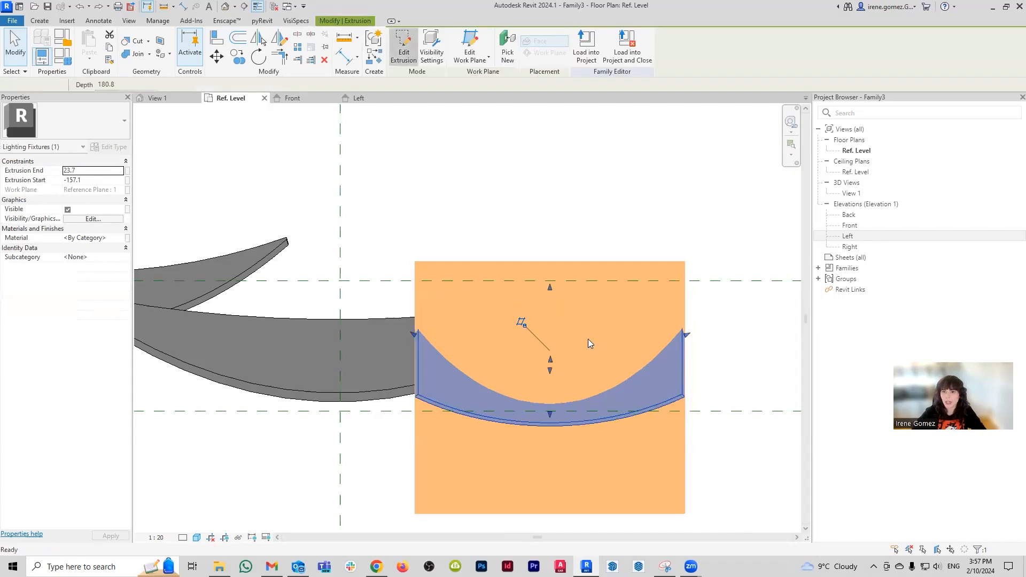
pyautogui.doubleClick(589, 343)
pyautogui.press('Tab')
pyautogui.click(639, 308)
pyautogui.moveTo(639, 308); pyautogui.dragTo(641, 225)
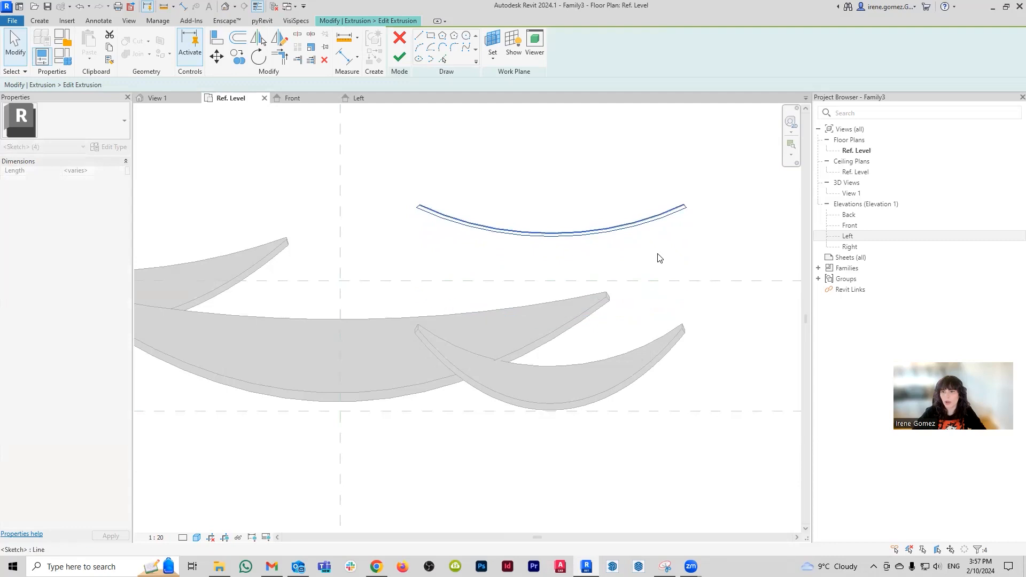
pyautogui.click(399, 57)
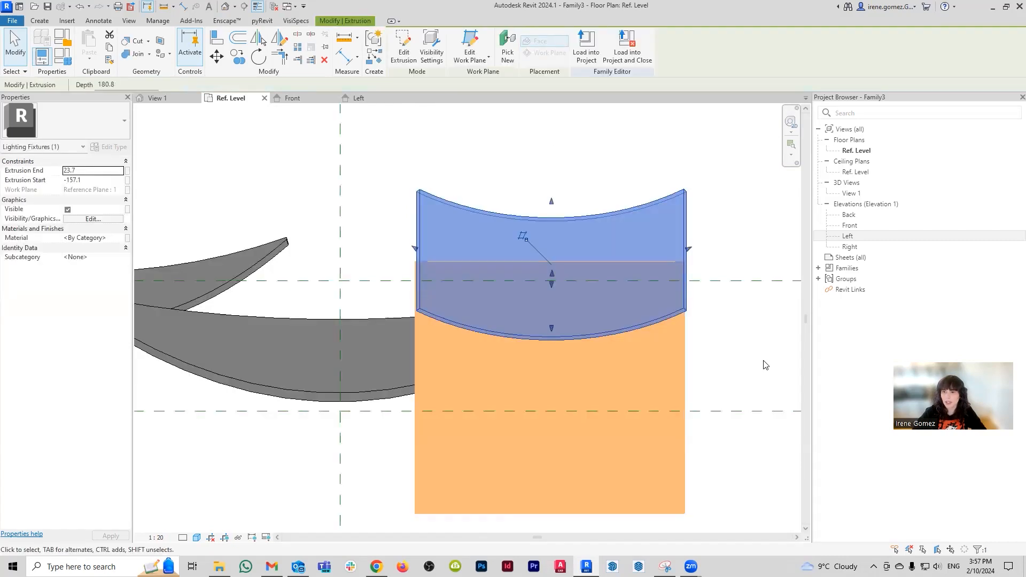
pyautogui.click(764, 363)
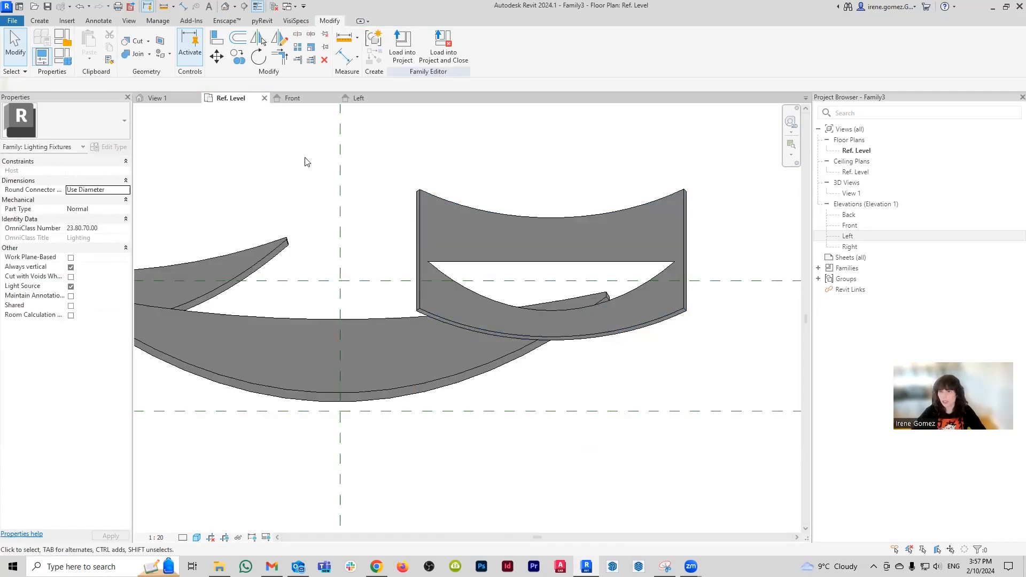
# - Try to refit the moved uppermost leaf in the 3D view by shifting its extrusion ends and deepening its void across it
pyautogui.click(160, 98)
pyautogui.keyDown('shift'); pyautogui.moveTo(584, 327); pyautogui.dragTo(648, 253, button='middle'); pyautogui.keyUp('shift')
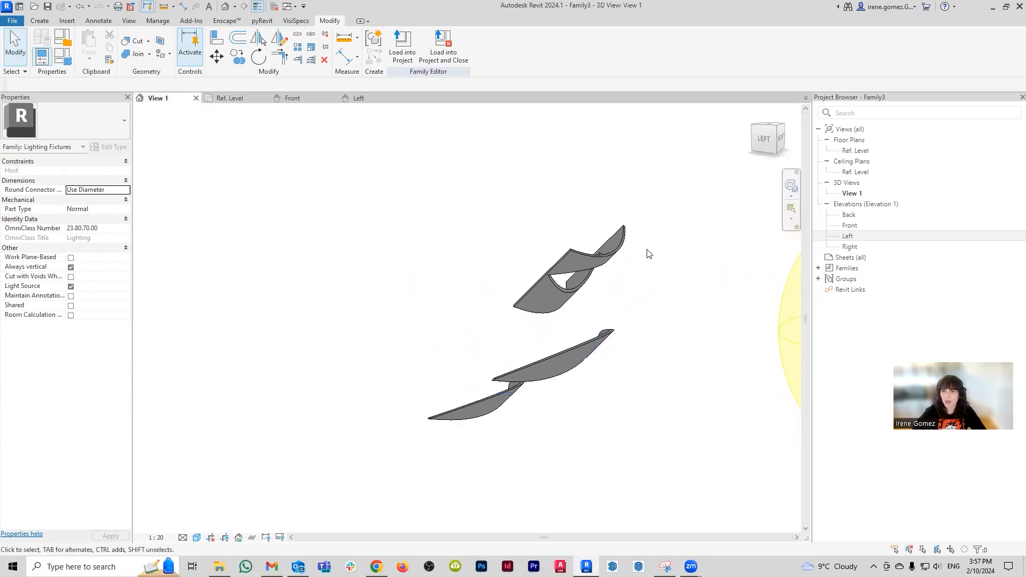
pyautogui.click(566, 292)
pyautogui.keyDown('shift'); pyautogui.moveTo(566, 291); pyautogui.dragTo(741, 321, button='middle'); pyautogui.keyUp('shift')
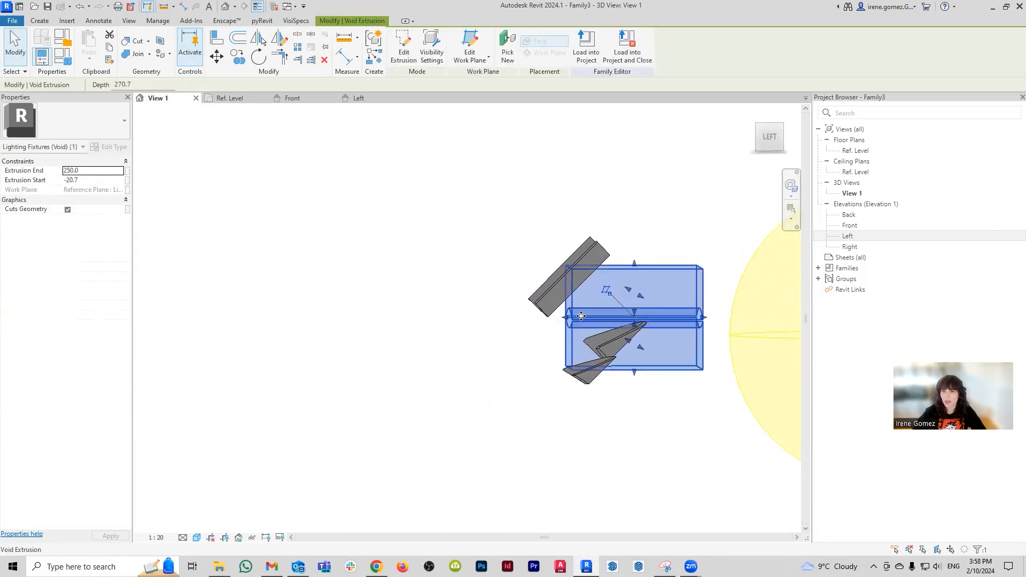
pyautogui.click(536, 311)
pyautogui.moveTo(537, 311); pyautogui.dragTo(513, 338)
pyautogui.moveTo(604, 246); pyautogui.dragTo(578, 271)
pyautogui.click(626, 287)
pyautogui.moveTo(566, 317); pyautogui.dragTo(490, 318)
pyautogui.click(678, 451)
pyautogui.keyDown('shift'); pyautogui.moveTo(681, 446); pyautogui.dragTo(660, 397, button='middle'); pyautogui.keyUp('shift')
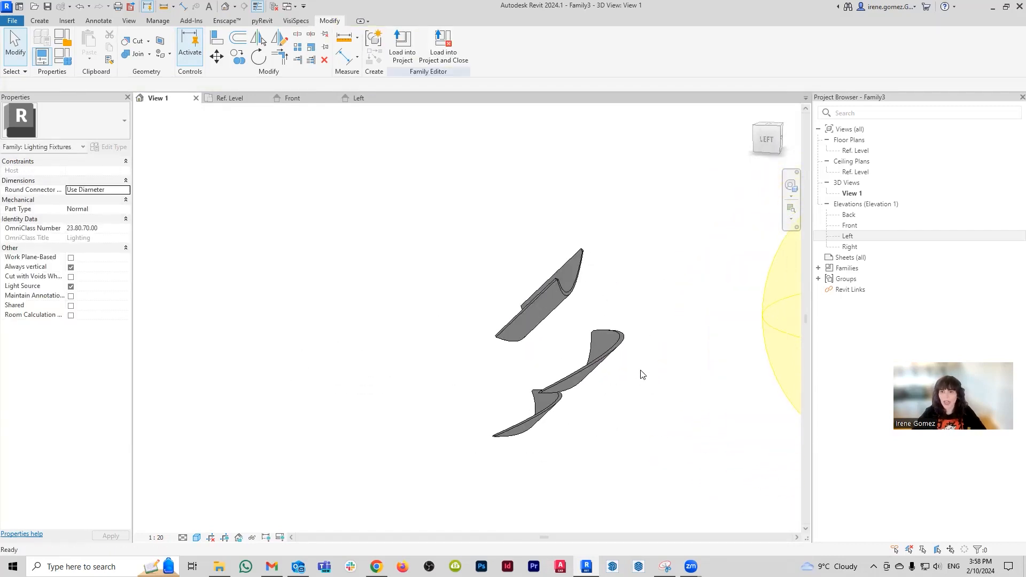
# - Reopen the uppermost leaf's extrusion profile in the Ref. Level plan and move the whole profile backward
pyautogui.doubleClick(646, 344)
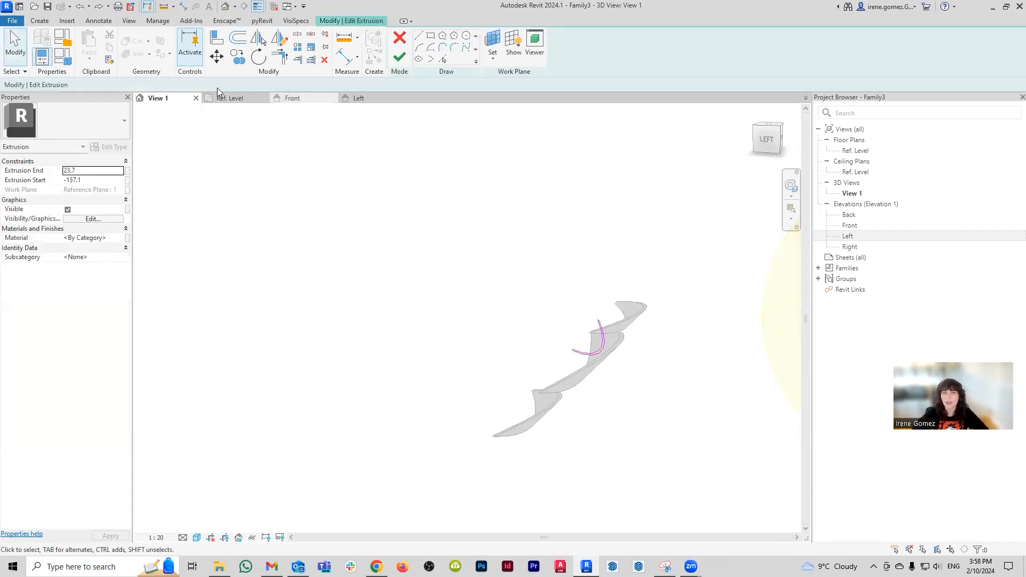
pyautogui.click(230, 98)
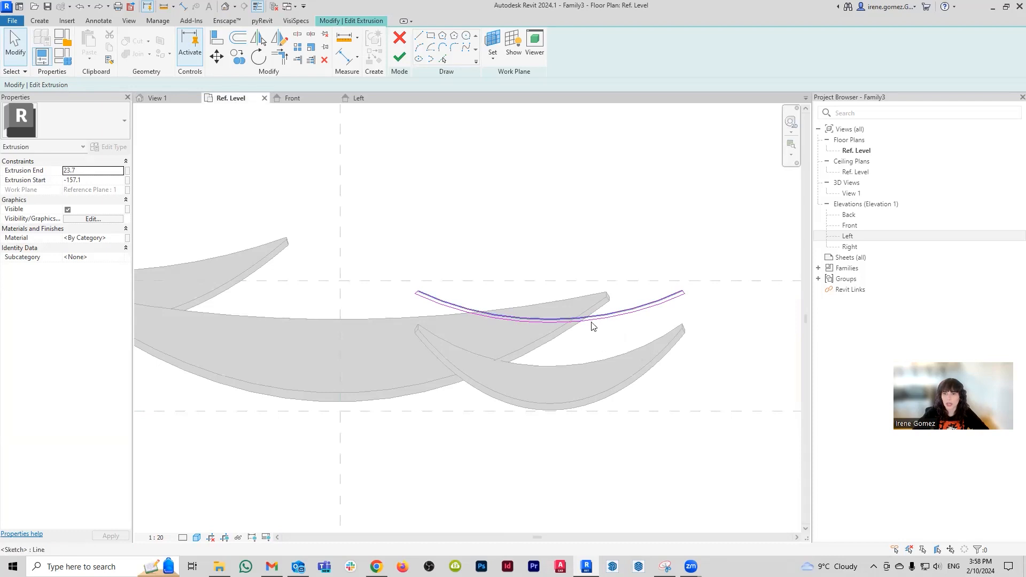
pyautogui.click(403, 59)
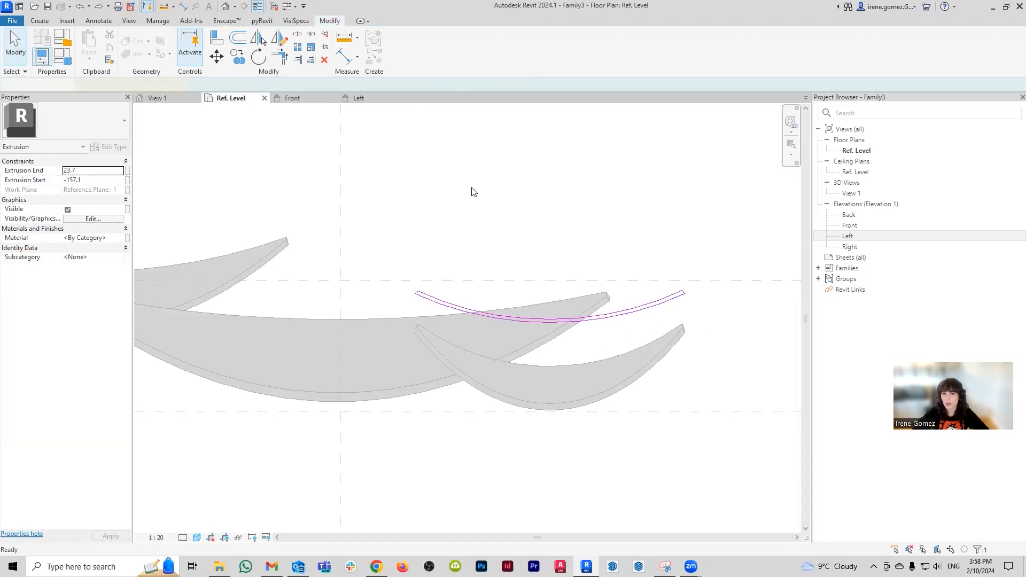
pyautogui.click(527, 193)
pyautogui.doubleClick(567, 385)
pyautogui.moveTo(393, 256); pyautogui.dragTo(726, 369)
pyautogui.press('Up')
pyautogui.press('Up')
pyautogui.press('Up')
pyautogui.press('Up')
pyautogui.press('Up')
pyautogui.press('Up')
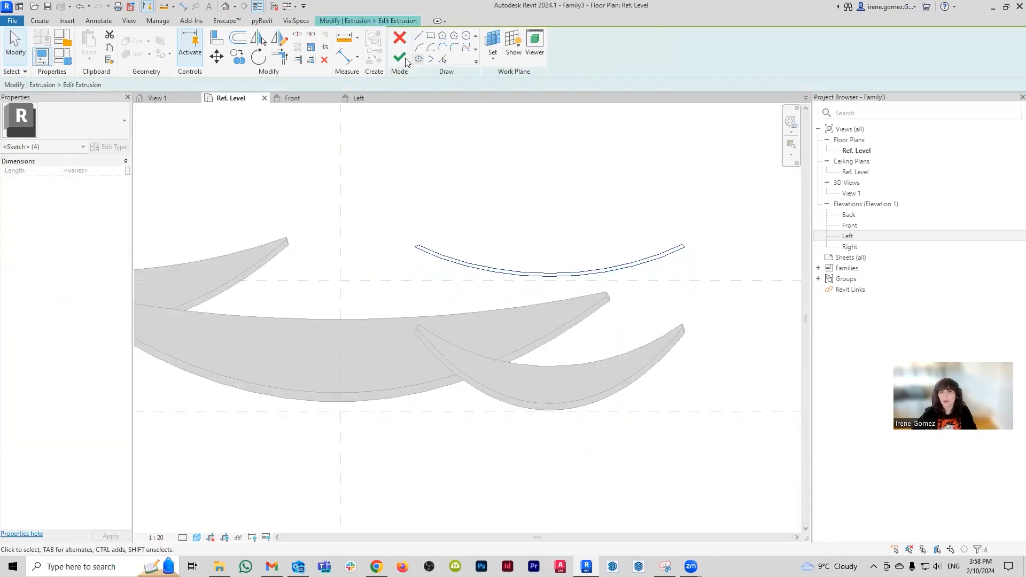
pyautogui.click(399, 57)
# - Check the uppermost leaf in 3D and nudge its whole plan profile slightly farther backward
pyautogui.click(158, 98)
pyautogui.click(604, 285)
pyautogui.moveTo(605, 286)
pyautogui.keyDown('shift'); pyautogui.mouseDown(button='middle')
pyautogui.moveTo(634, 307)
pyautogui.moveTo(568, 355)
pyautogui.mouseUp(button='middle'); pyautogui.keyUp('shift')
pyautogui.press('Escape')
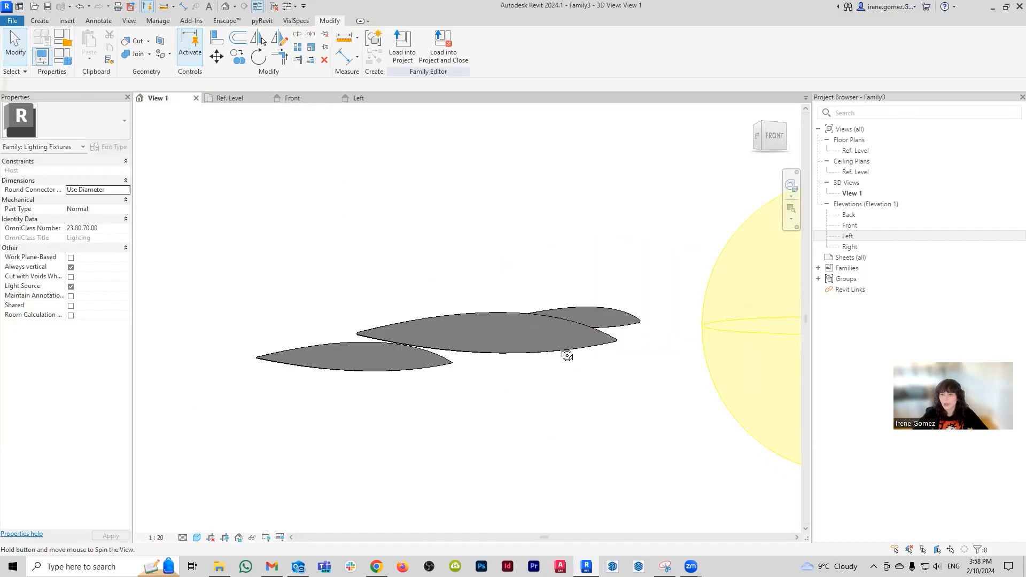
pyautogui.click(230, 98)
pyautogui.doubleClick(614, 293)
pyautogui.moveTo(378, 186); pyautogui.dragTo(756, 314)
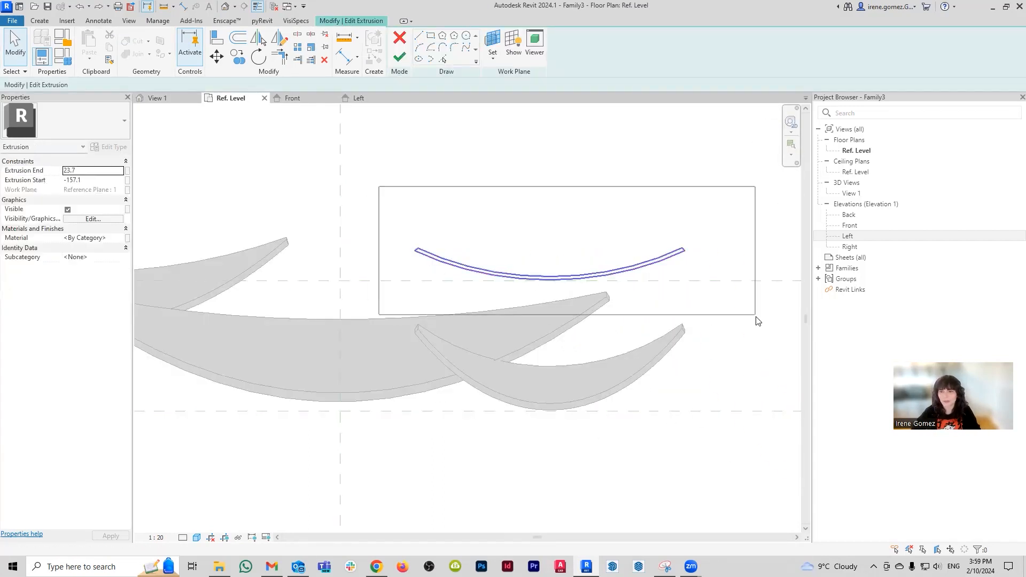
pyautogui.press('Up')
pyautogui.press('Up')
pyautogui.press('Up')
pyautogui.click(400, 57)
# - Review the uppermost leaf in 3D and shift its whole plan profile forward, closer to the middle leaf
pyautogui.click(180, 98)
pyautogui.click(695, 342)
pyautogui.keyDown('shift'); pyautogui.moveTo(695, 341); pyautogui.dragTo(671, 386, button='middle'); pyautogui.keyUp('shift')
pyautogui.click(359, 98)
pyautogui.click(246, 101)
pyautogui.doubleClick(648, 297)
pyautogui.moveTo(389, 219); pyautogui.dragTo(726, 334)
pyautogui.press('Down')
pyautogui.press('Down')
pyautogui.press('Down')
pyautogui.click(399, 57)
# - Edit the uppermost leaf's profile in plan and replace its arc with a newly drawn three-point arc
pyautogui.click(595, 237)
pyautogui.doubleClick(553, 350)
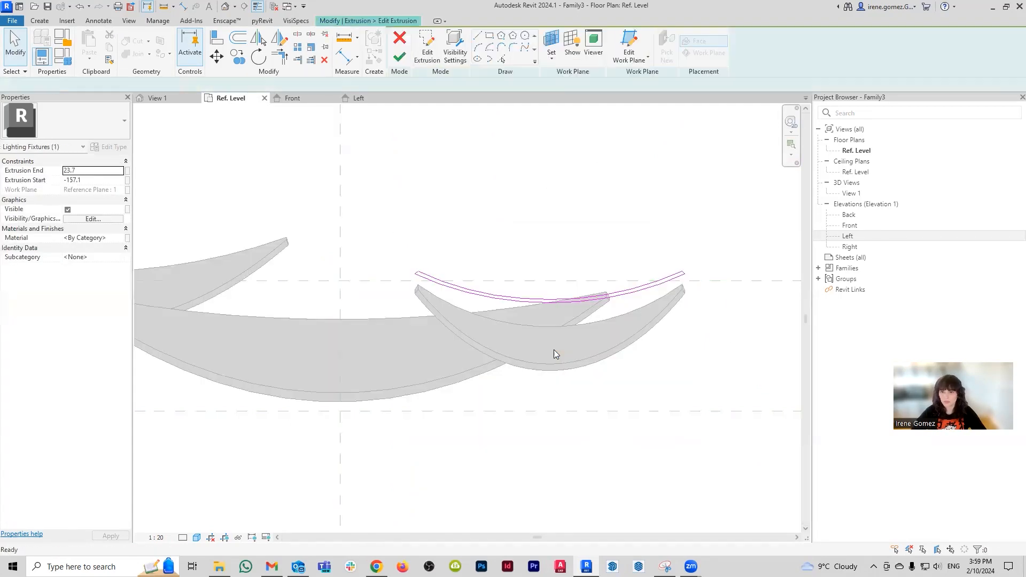
pyautogui.click(550, 300)
pyautogui.scroll(2, 559, 296)
pyautogui.click(522, 305)
pyautogui.click(419, 47)
pyautogui.click(310, 254)
pyautogui.click(776, 254)
pyautogui.click(543, 279)
pyautogui.scroll(2, 575, 275)
pyautogui.click(536, 312)
pyautogui.press('Delete')
# - Offset the new arc to form the profile's second curve, reconnect both short end lines to it, and finish the sketch
pyautogui.click(238, 38)
pyautogui.click(448, 284)
pyautogui.scroll(5, 220, 251)
pyautogui.click(212, 248)
pyautogui.moveTo(210, 250); pyautogui.dragTo(215, 260)
pyautogui.moveTo(662, 262); pyautogui.dragTo(362, 279, button='middle')
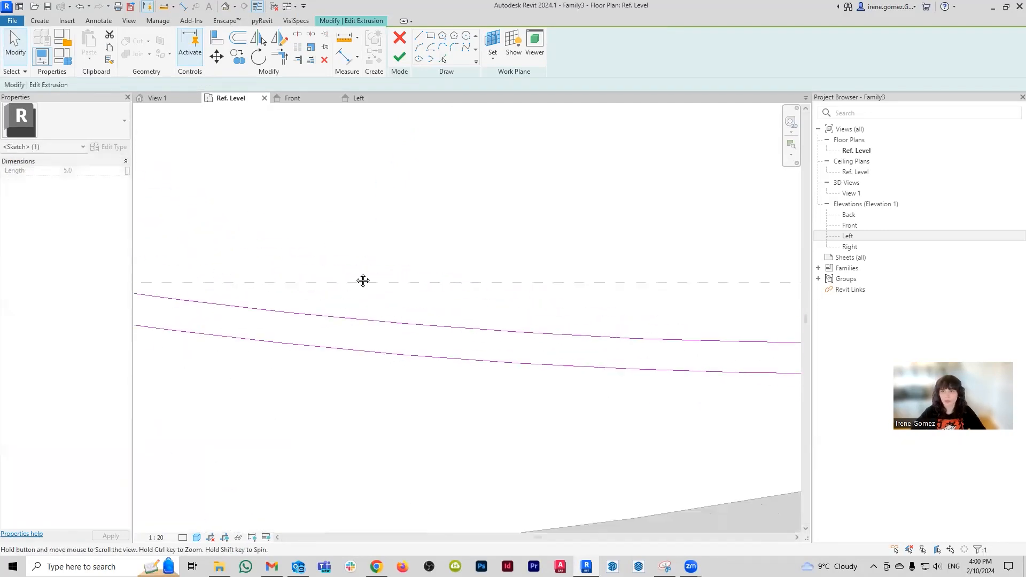
pyautogui.click(658, 263)
pyautogui.moveTo(672, 272); pyautogui.dragTo(660, 291)
pyautogui.click(400, 57)
# - Move the uppermost leaf's redrawn profile forward in the Ref. Level plan
pyautogui.click(652, 251)
pyautogui.click(476, 246)
pyautogui.doubleClick(475, 248)
pyautogui.moveTo(214, 213); pyautogui.dragTo(649, 283)
pyautogui.press('Down')
pyautogui.press('Down')
pyautogui.press('Down')
pyautogui.press('Down')
pyautogui.click(400, 57)
# - Reopen the uppermost leaf's profile and nudge it farther forward so the leaf overlaps the middle one in plan
pyautogui.doubleClick(368, 237)
pyautogui.moveTo(213, 219); pyautogui.dragTo(612, 335)
pyautogui.press('Down')
pyautogui.press('Down')
pyautogui.press('Down')
pyautogui.press('Down')
pyautogui.click(399, 57)
# - Examine the arrangement and overlap of the three leaves in the 3D and plan views
pyautogui.click(158, 99)
pyautogui.click(593, 369)
pyautogui.moveTo(573, 423); pyautogui.dragTo(573, 409)
pyautogui.keyDown('shift'); pyautogui.moveTo(573, 409); pyautogui.dragTo(556, 395, button='middle'); pyautogui.keyUp('shift')
pyautogui.click(283, 155)
pyautogui.keyDown('shift'); pyautogui.moveTo(283, 155); pyautogui.dragTo(275, 143, button='middle'); pyautogui.keyUp('shift')
pyautogui.moveTo(492, 345); pyautogui.dragTo(465, 346, button='middle')
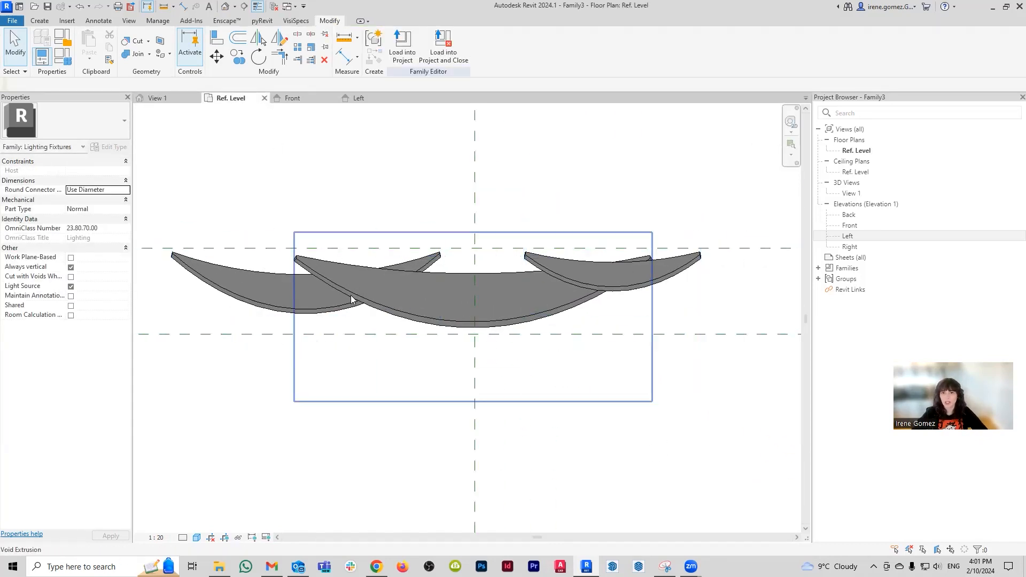
pyautogui.click(180, 98)
pyautogui.keyDown('shift'); pyautogui.moveTo(636, 369); pyautogui.dragTo(454, 355, button='middle'); pyautogui.keyUp('shift')
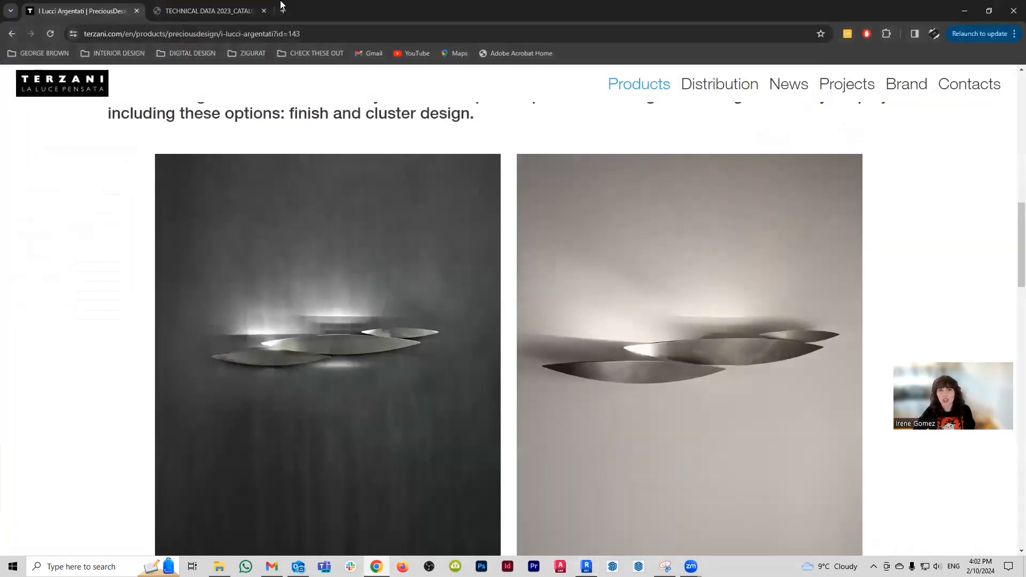
# - Check the available finishes in the fixture's technical data PDF and return to Revit
pyautogui.click(223, 10)
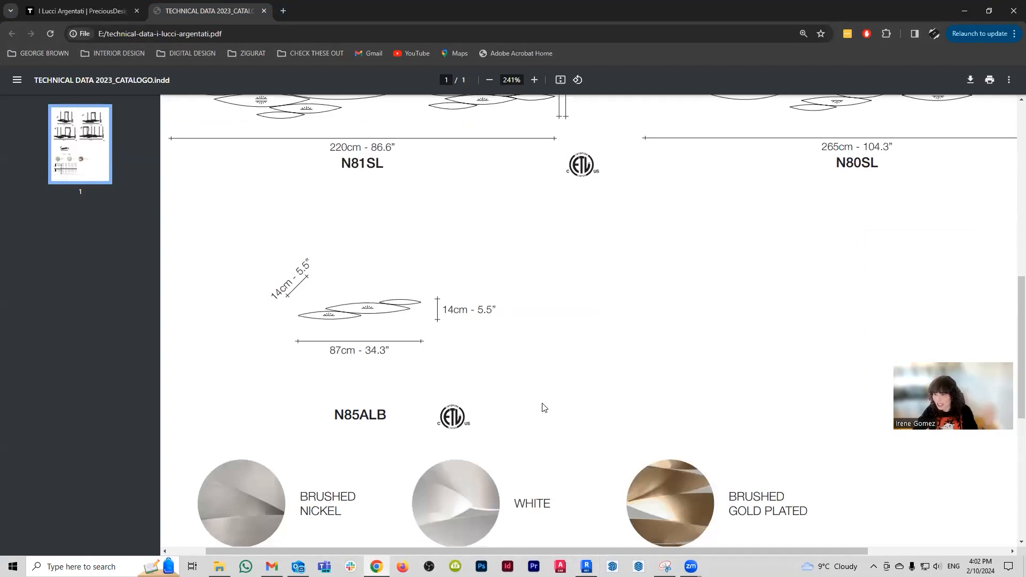
pyautogui.scroll(-3, 540, 400)
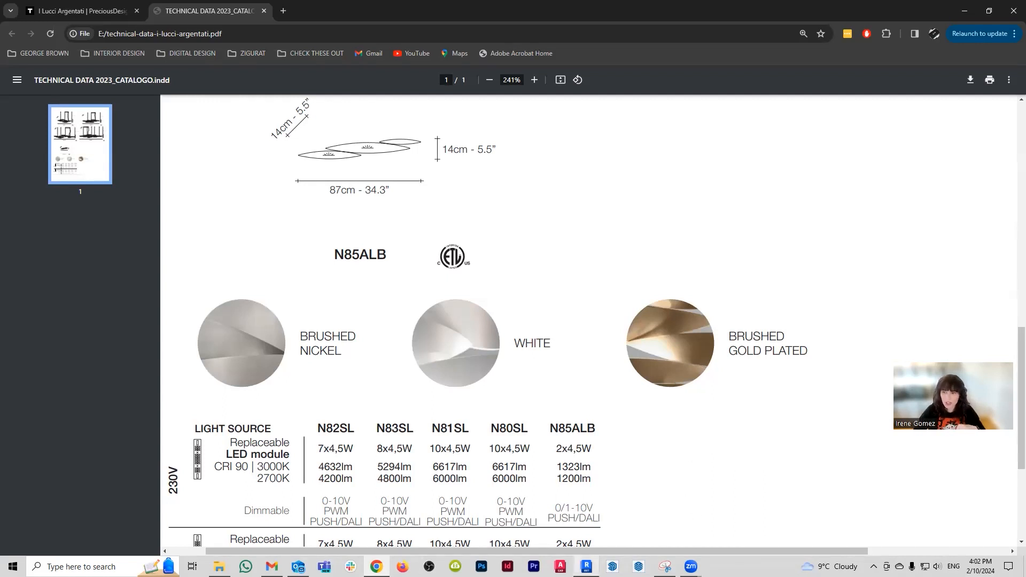
pyautogui.click(586, 566)
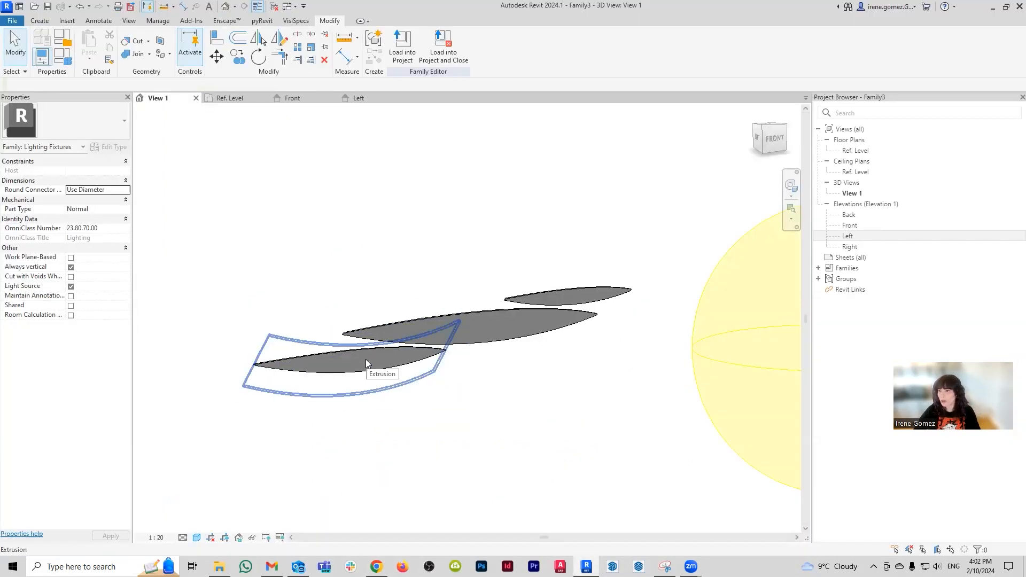
# - Select all three leaves and assign them the Brass material with the polished appearance from the AEC Materials library
pyautogui.click(365, 359)
pyautogui.keyDown('ctrl'); pyautogui.click(502, 331); pyautogui.keyUp('ctrl')
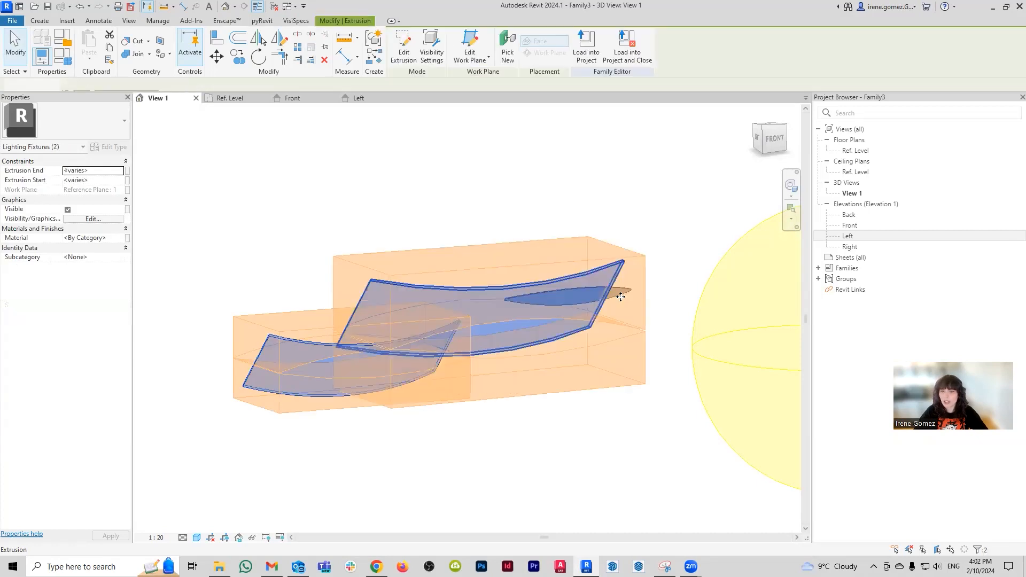
pyautogui.keyDown('ctrl'); pyautogui.click(623, 290); pyautogui.keyUp('ctrl')
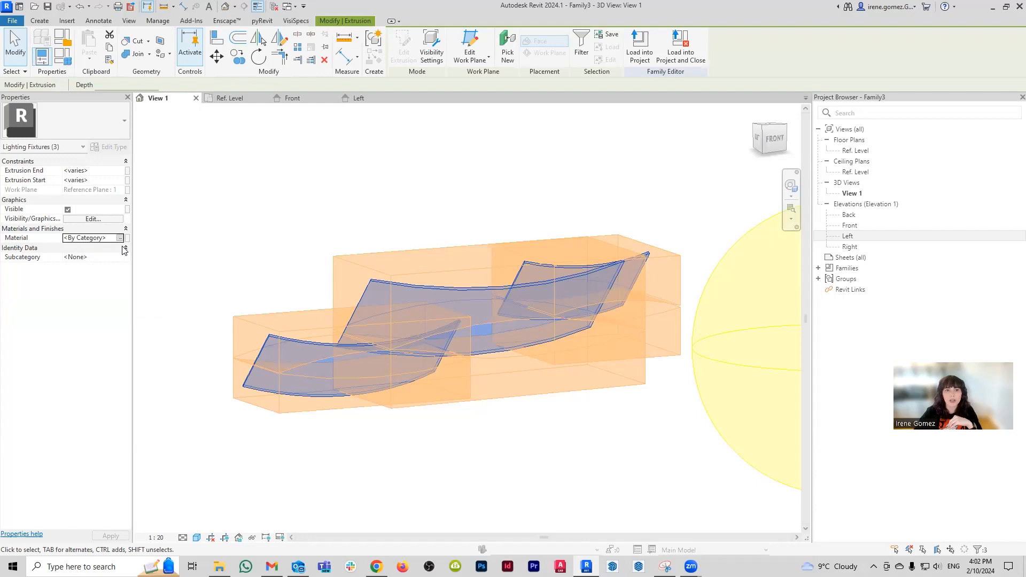
pyautogui.click(86, 237)
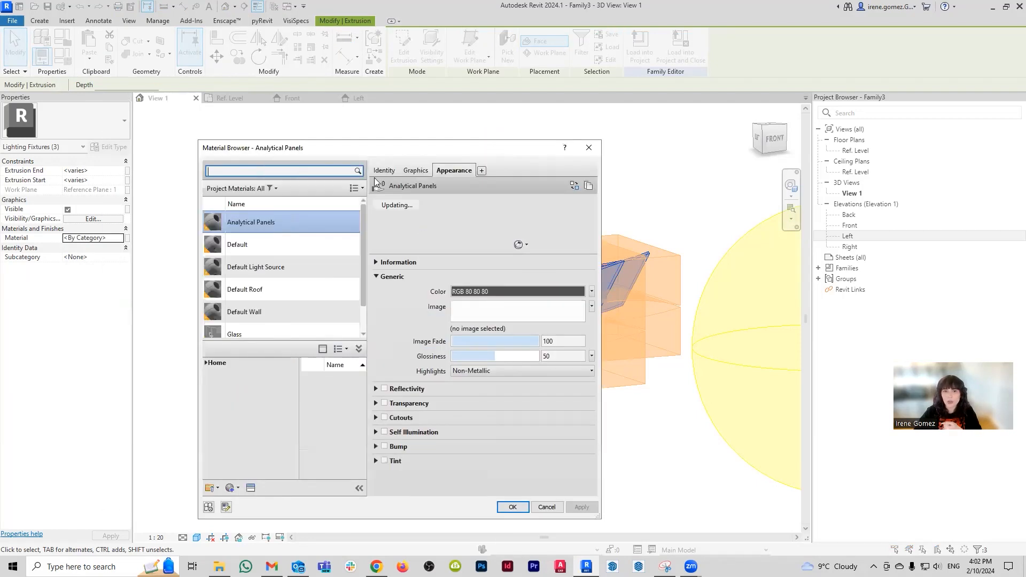
pyautogui.click(208, 361)
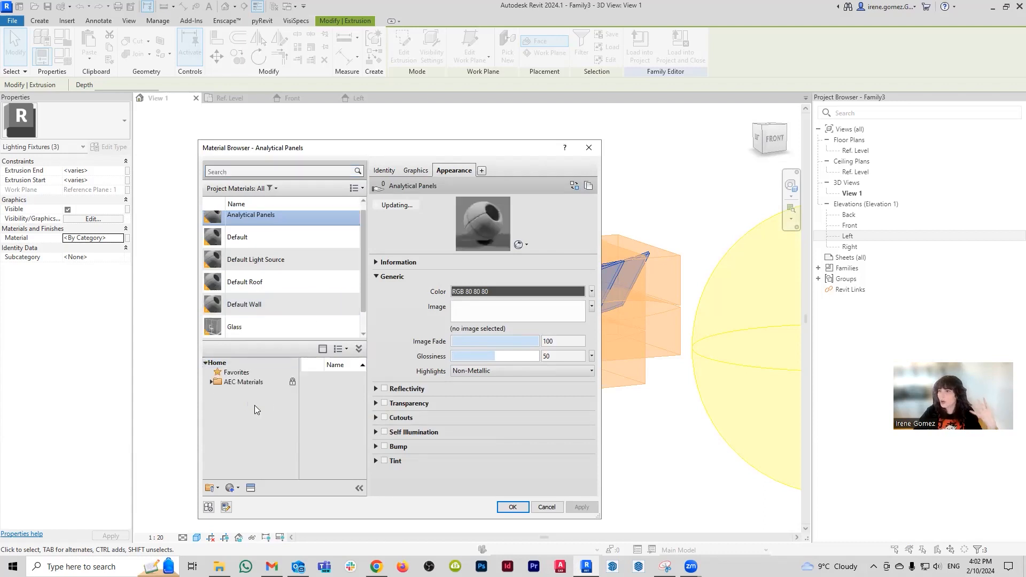
pyautogui.click(211, 382)
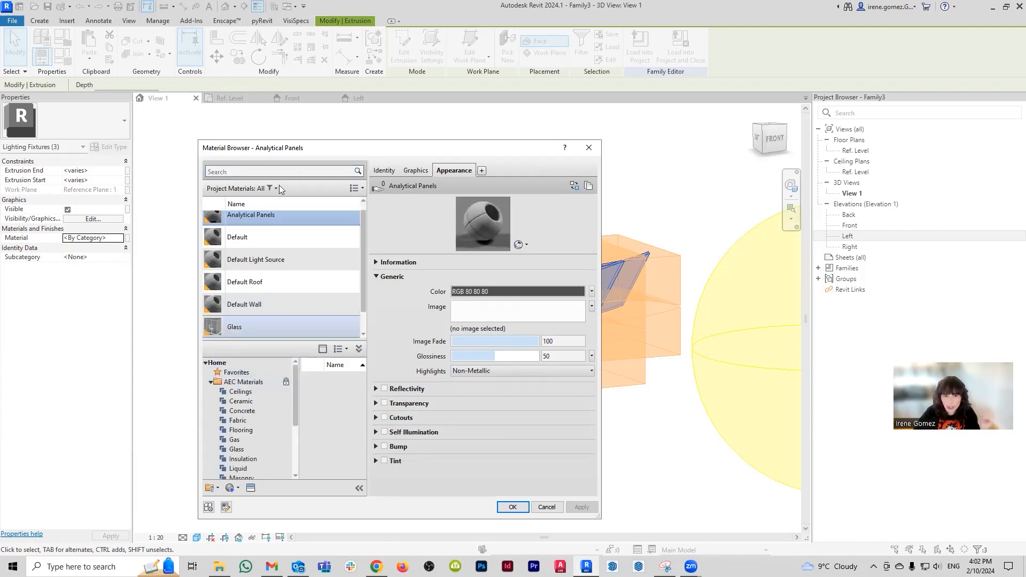
pyautogui.moveTo(294, 400); pyautogui.dragTo(295, 425)
pyautogui.click(237, 449)
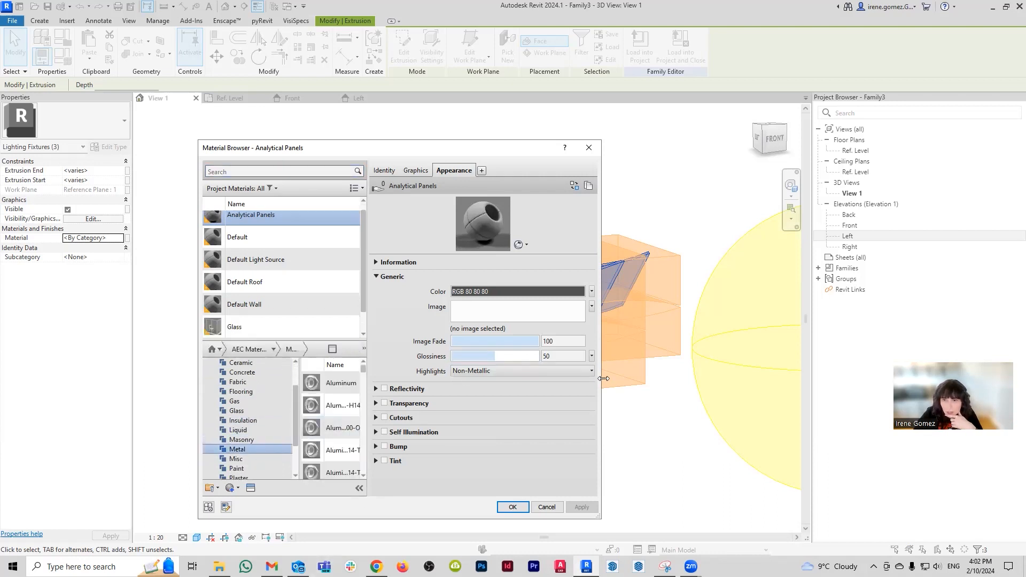
pyautogui.moveTo(601, 379); pyautogui.dragTo(696, 379)
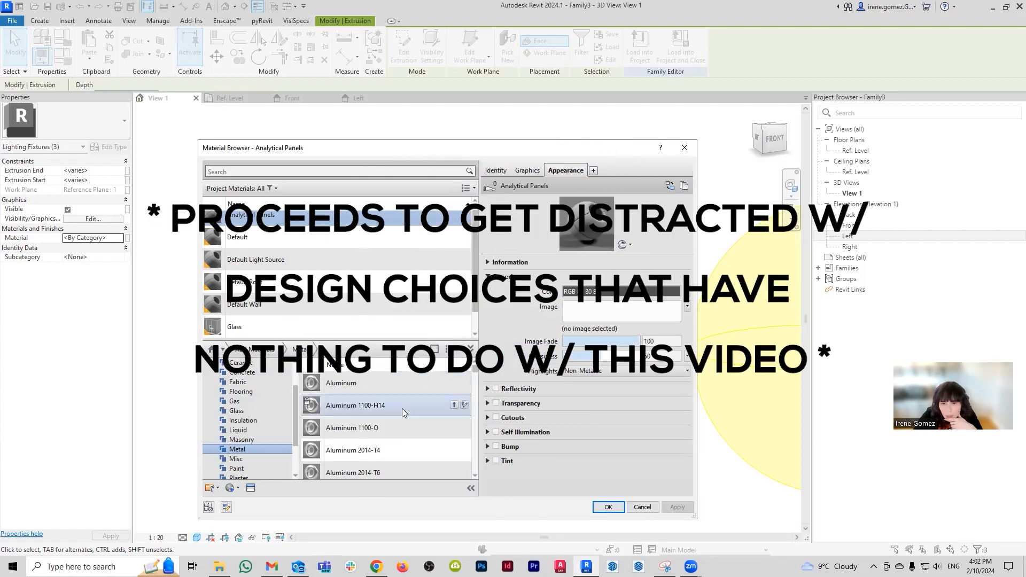
pyautogui.write('brass')
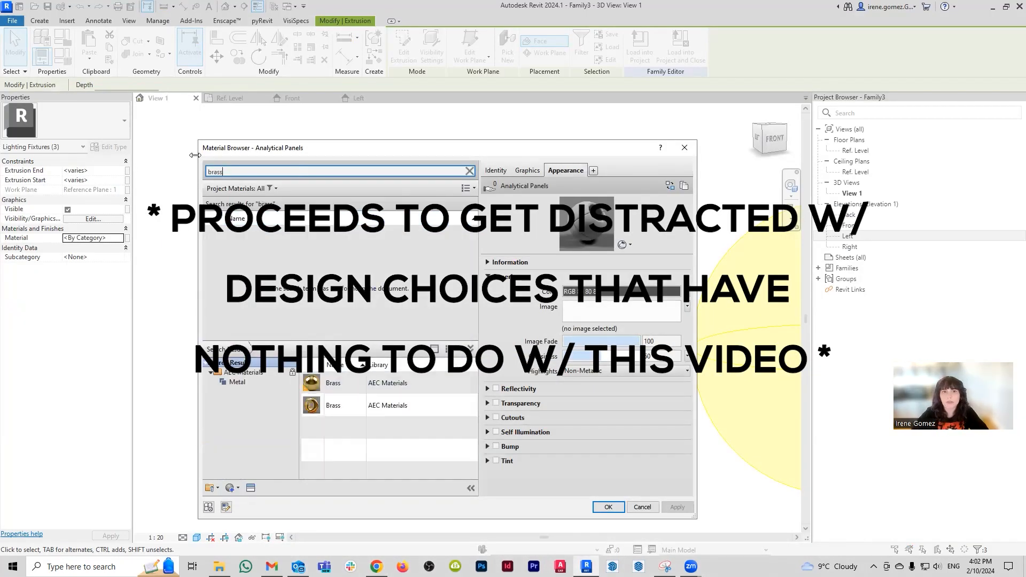
pyautogui.click(434, 384)
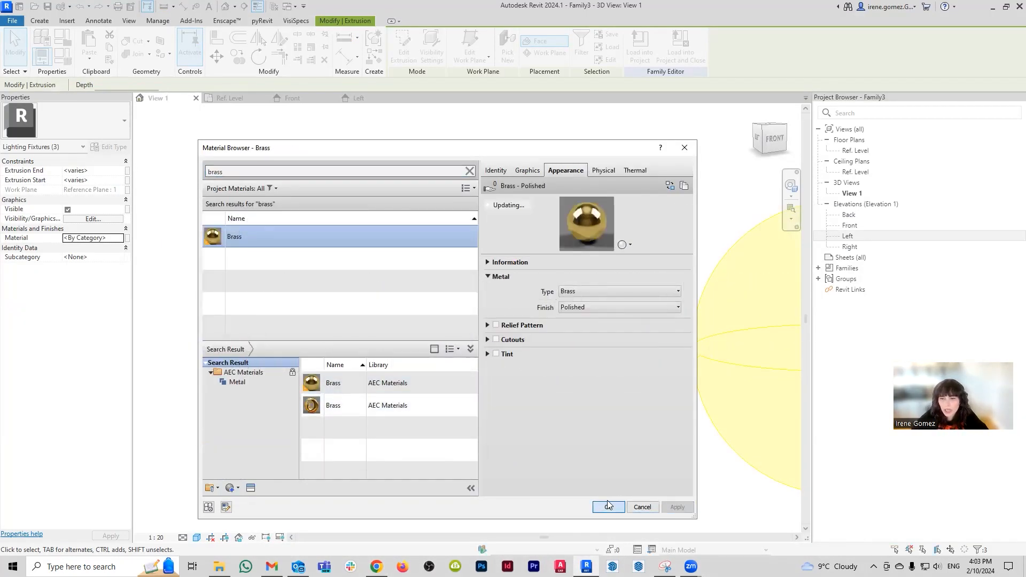
pyautogui.click(607, 506)
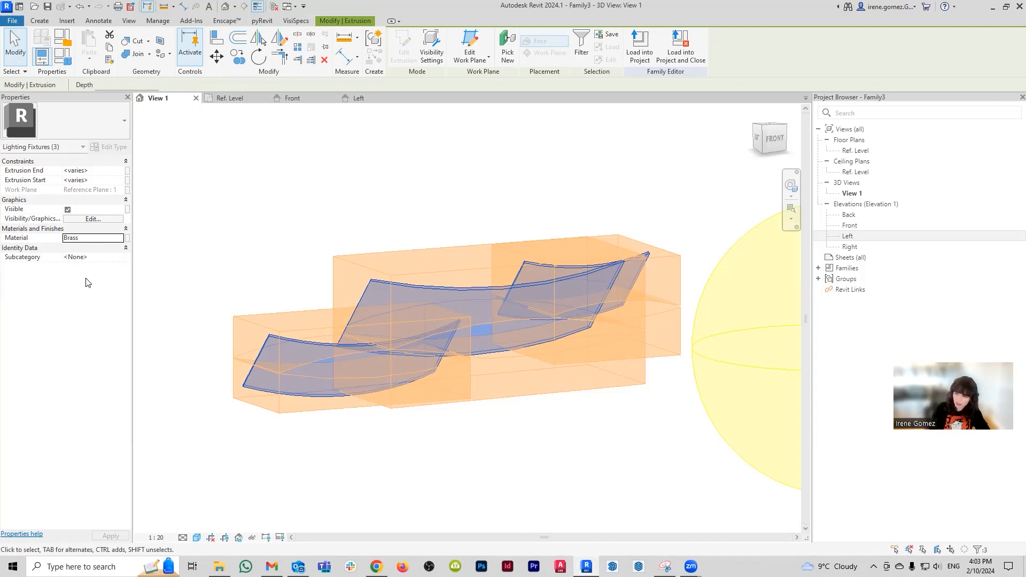
# - Associate the leaves' material with a new type family parameter named Body under Materials and Finishes
pyautogui.click(127, 238)
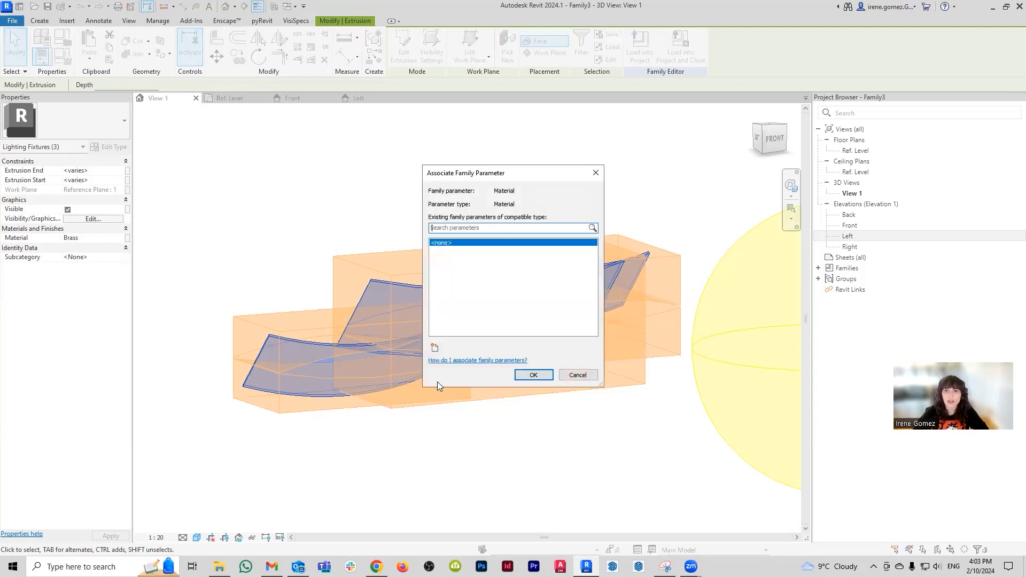
pyautogui.click(433, 348)
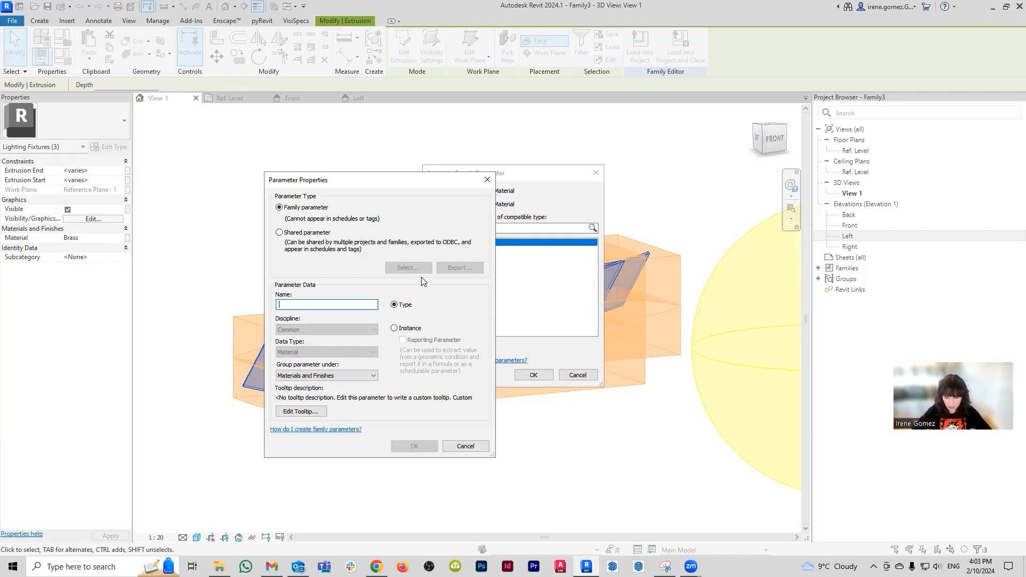
pyautogui.write('Body')
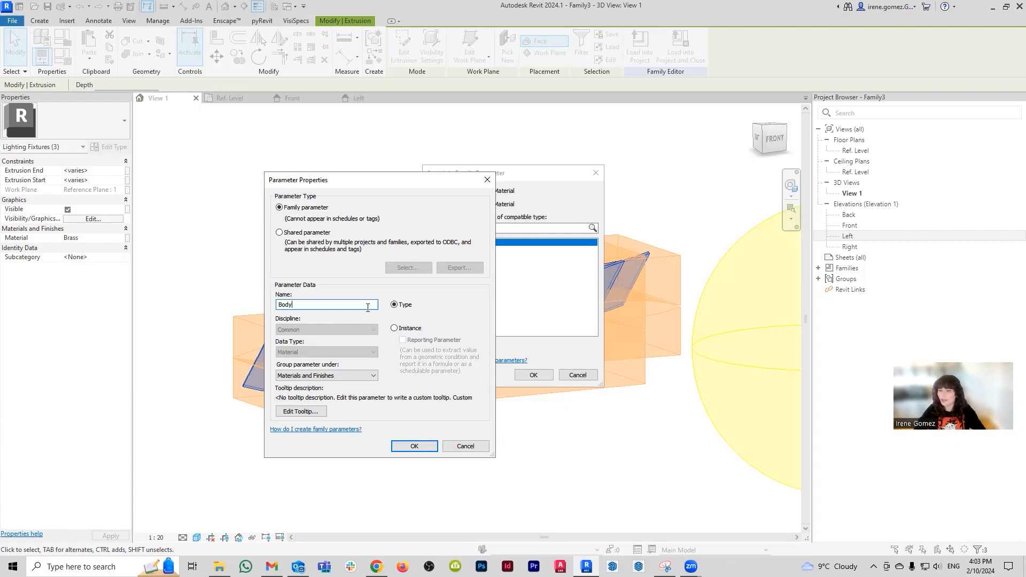
pyautogui.click(414, 446)
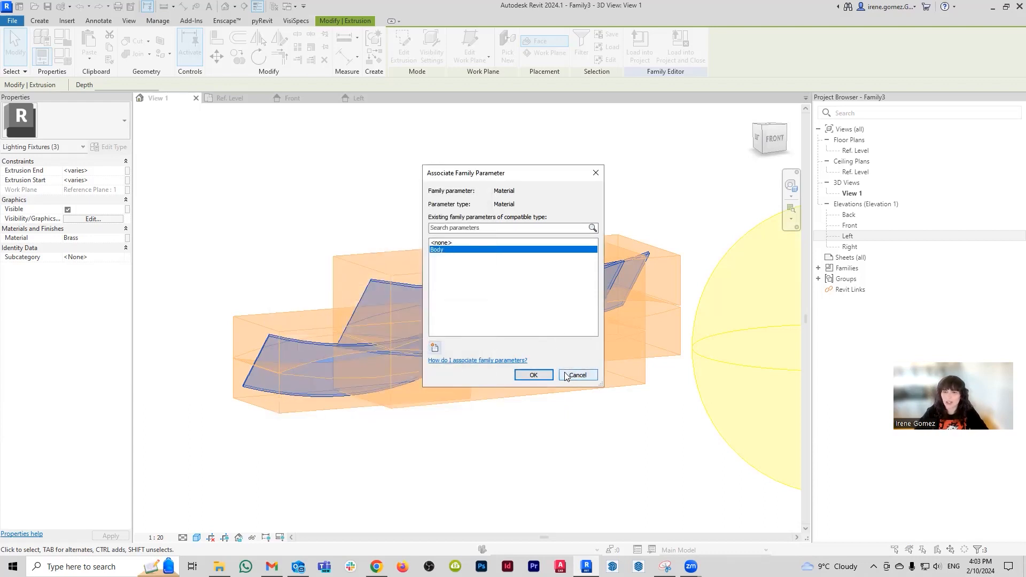
pyautogui.click(534, 376)
pyautogui.click(548, 450)
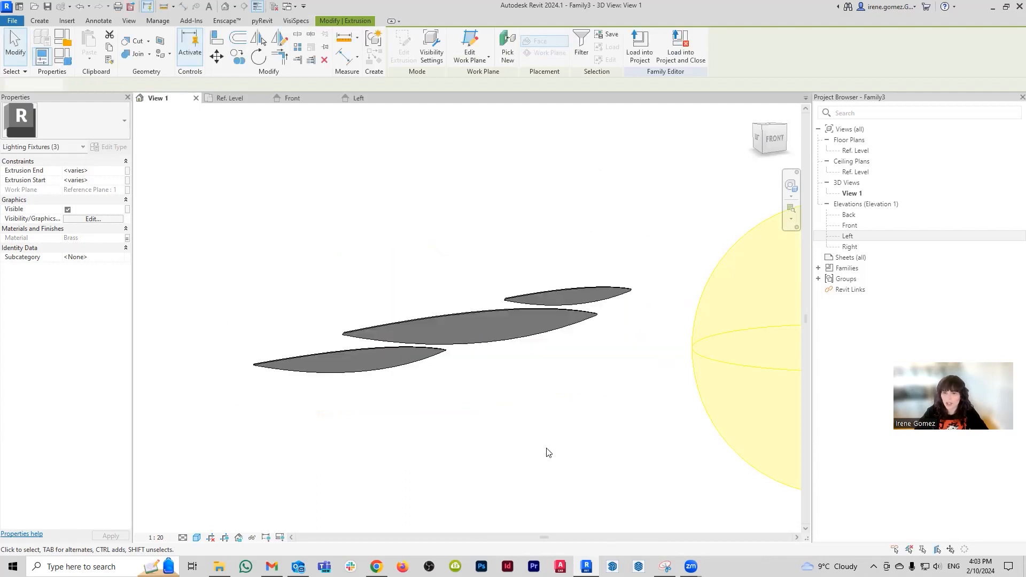
# - Select the light source and examine its position relative to the three leaves from several 3D angles
pyautogui.keyDown('shift'); pyautogui.moveTo(508, 419); pyautogui.dragTo(454, 403, button='middle'); pyautogui.keyUp('shift')
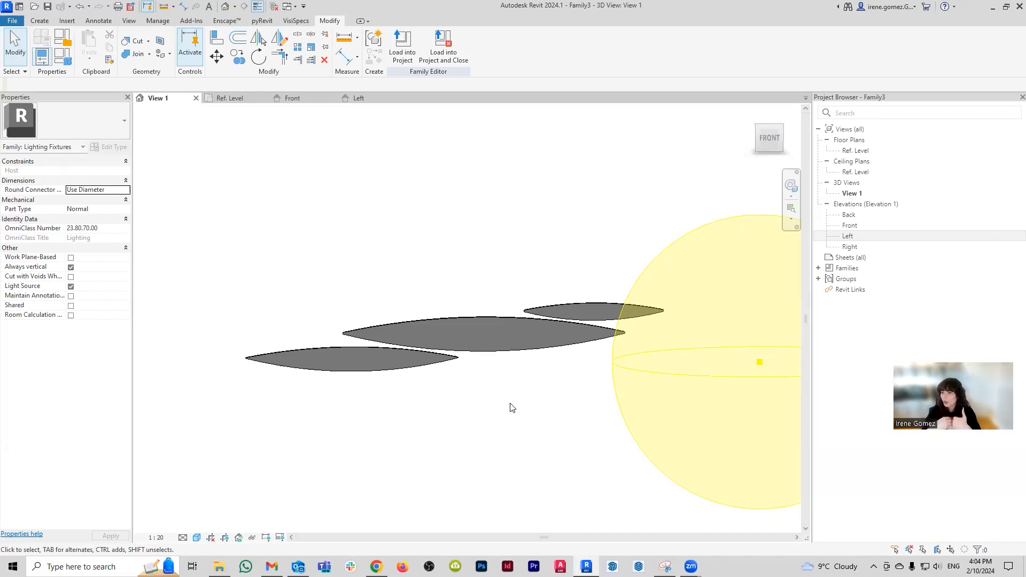
pyautogui.click(657, 378)
pyautogui.keyDown('shift'); pyautogui.moveTo(671, 313); pyautogui.dragTo(631, 356, button='middle'); pyautogui.keyUp('shift')
pyautogui.scroll(-4, 586, 333)
pyautogui.scroll(1, 632, 357)
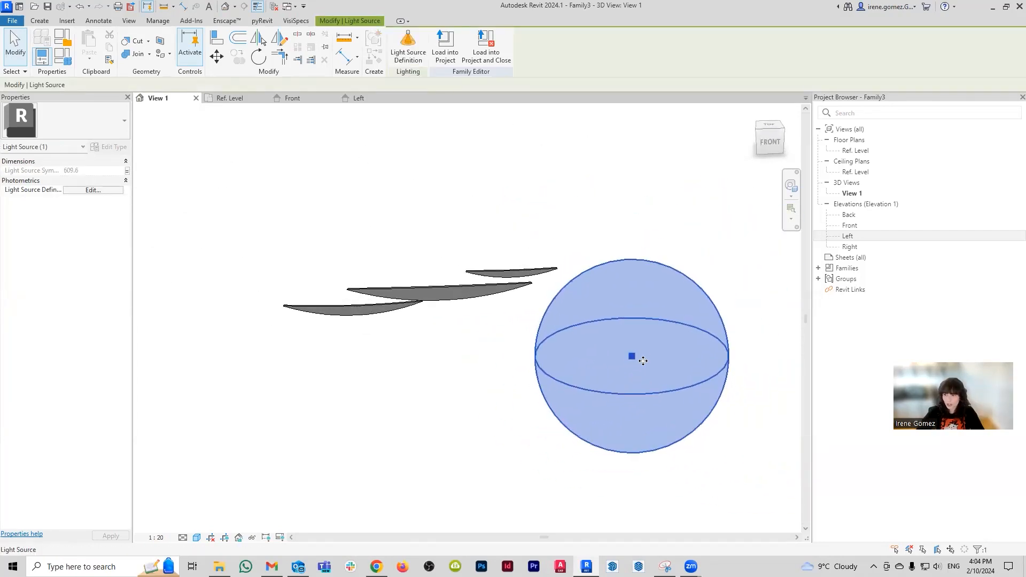
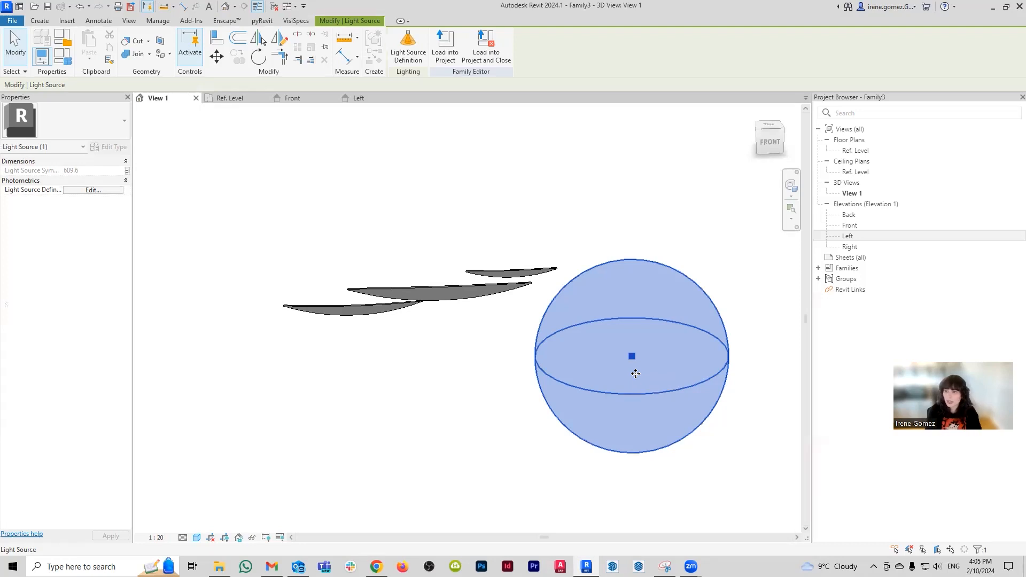
pyautogui.keyDown('shift'); pyautogui.moveTo(668, 324); pyautogui.dragTo(664, 448, button='middle'); pyautogui.keyUp('shift')
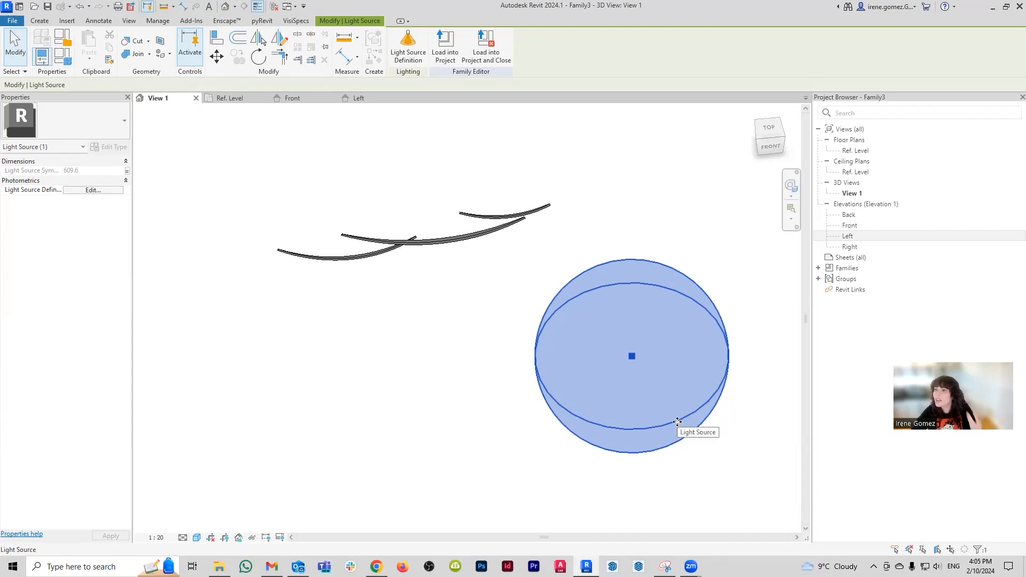
pyautogui.keyDown('shift'); pyautogui.moveTo(677, 408); pyautogui.dragTo(684, 374, button='middle'); pyautogui.keyUp('shift')
pyautogui.scroll(1, 393, 511)
# - Review the lit product photos on the Terzani page in Chrome and switch back to Revit
pyautogui.click(376, 566)
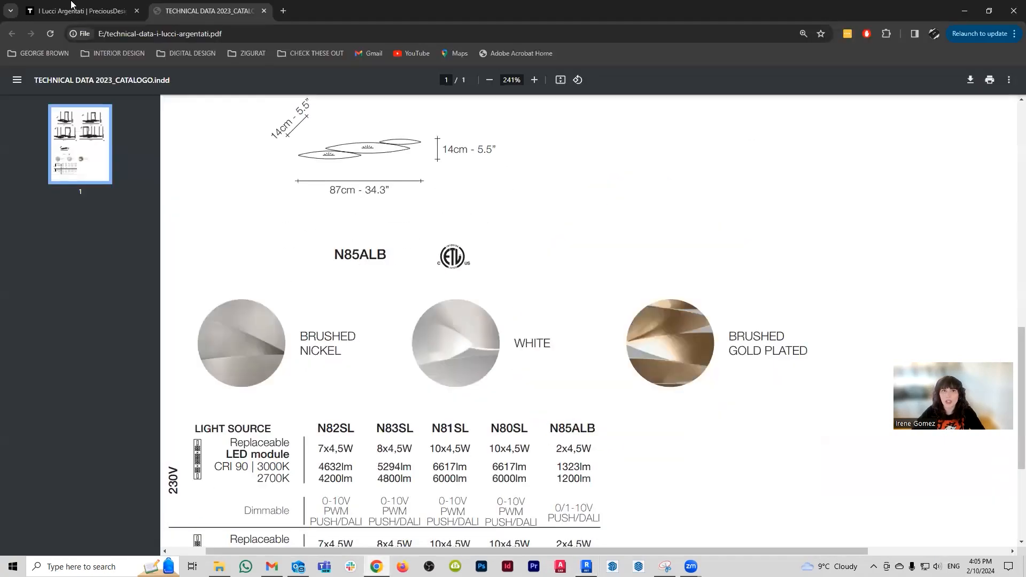
pyautogui.click(72, 5)
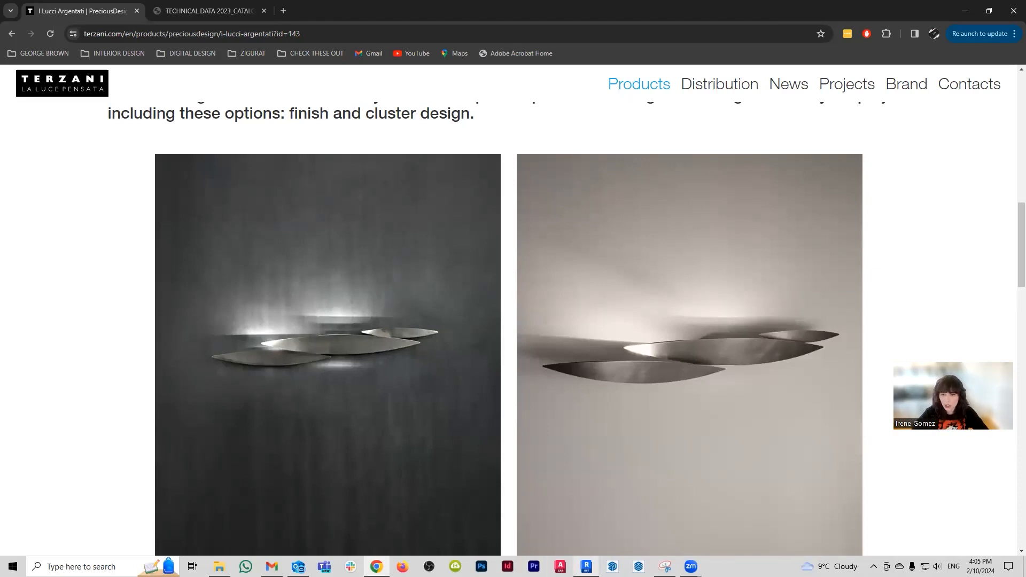
pyautogui.click(586, 566)
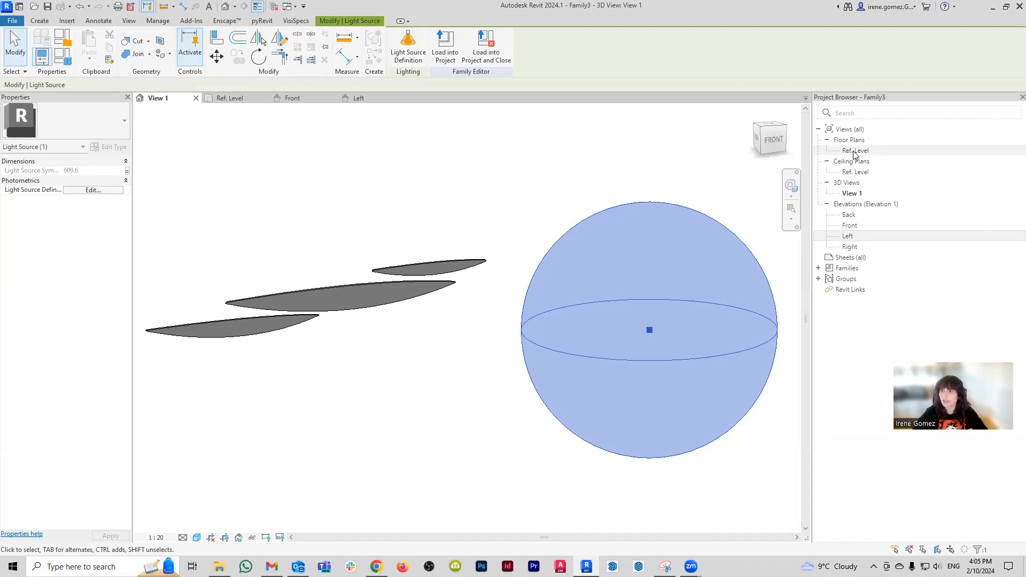
# - Display the front elevation in Wireframe and dismiss the save reminder
pyautogui.click(292, 98)
pyautogui.scroll(-3, 632, 354)
pyautogui.scroll(2, 721, 406)
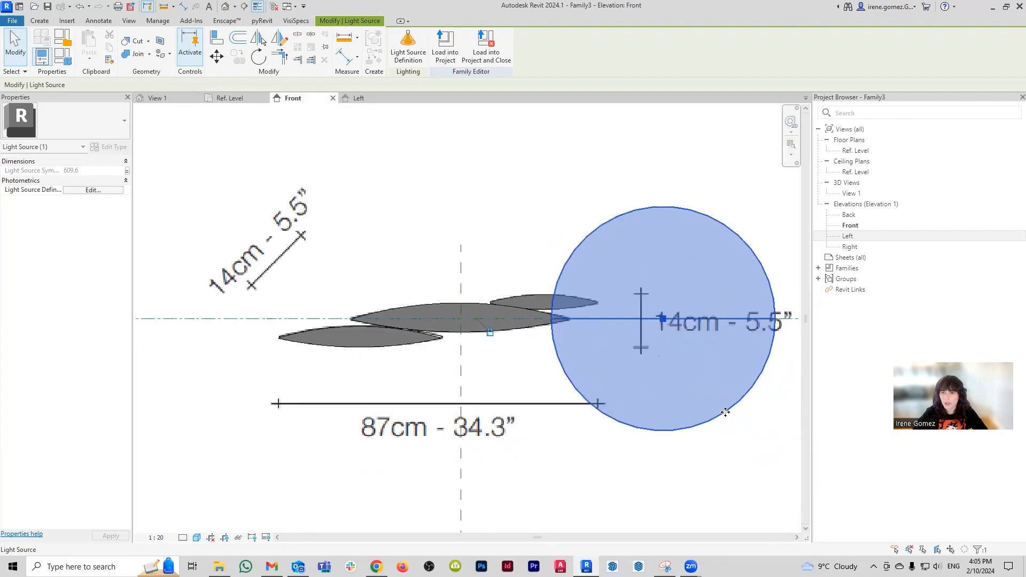
pyautogui.click(197, 538)
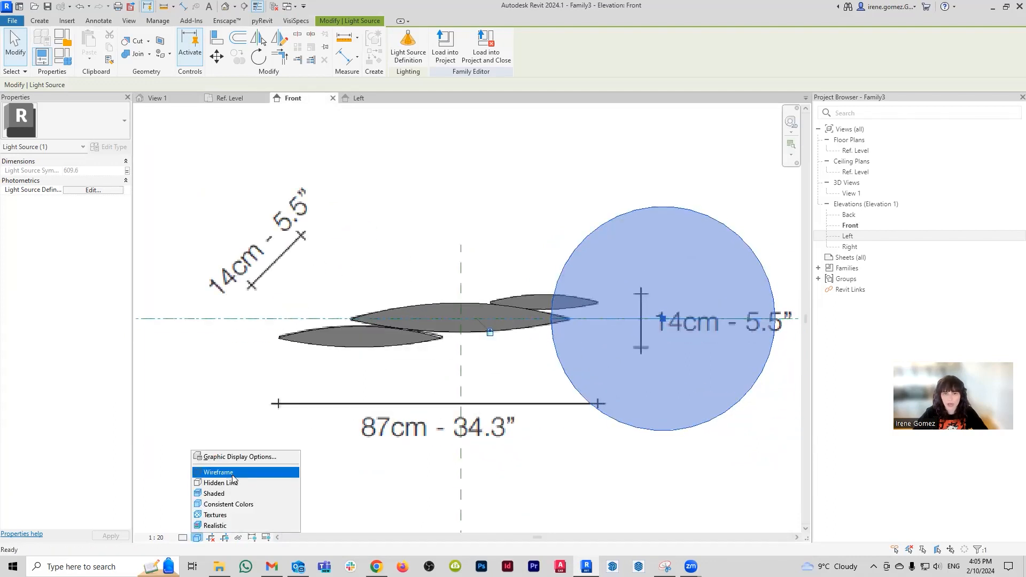
pyautogui.click(228, 473)
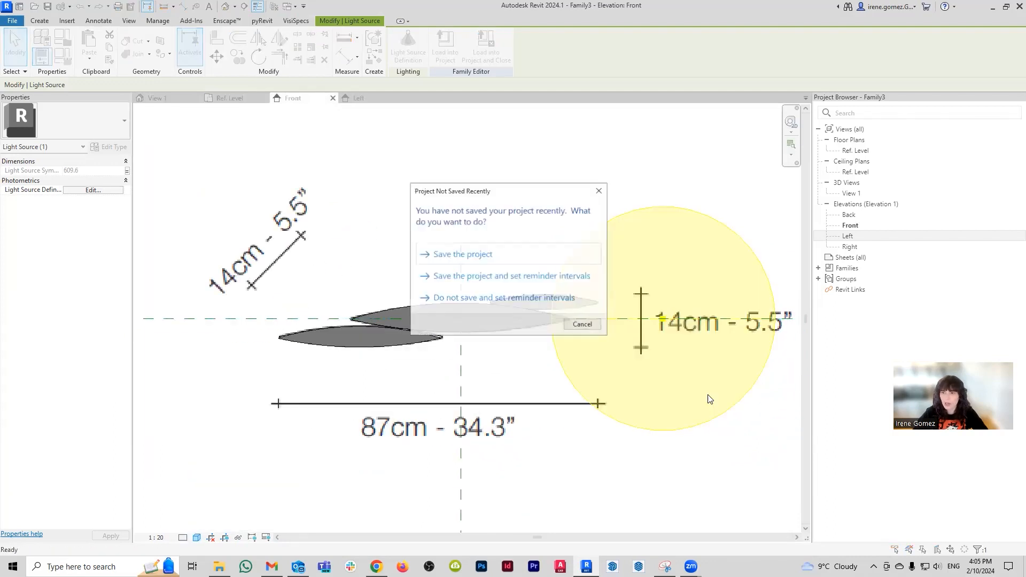
pyautogui.click(599, 190)
pyautogui.press('Escape')
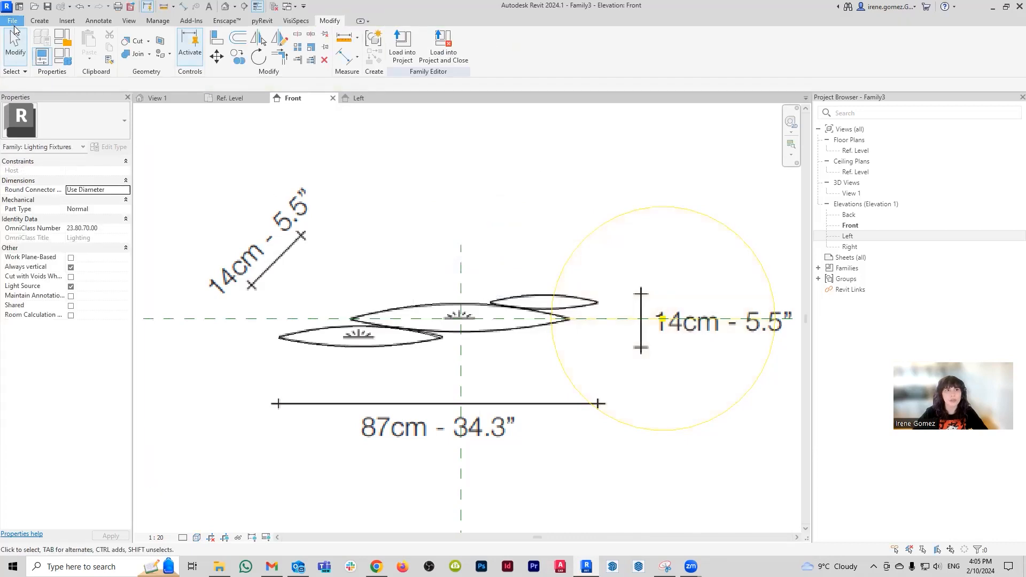
# - Save the family to the Desktop under the product name I Lucci Argentati, checking its spelling on the Terzani page in Chrome
pyautogui.click(13, 23)
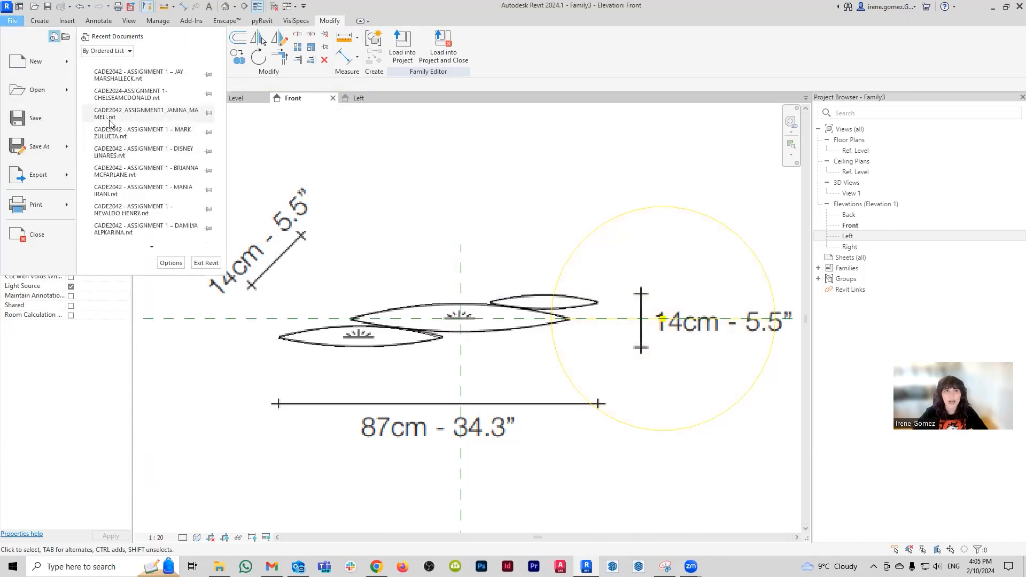
pyautogui.moveTo(39, 146)
pyautogui.click(141, 142)
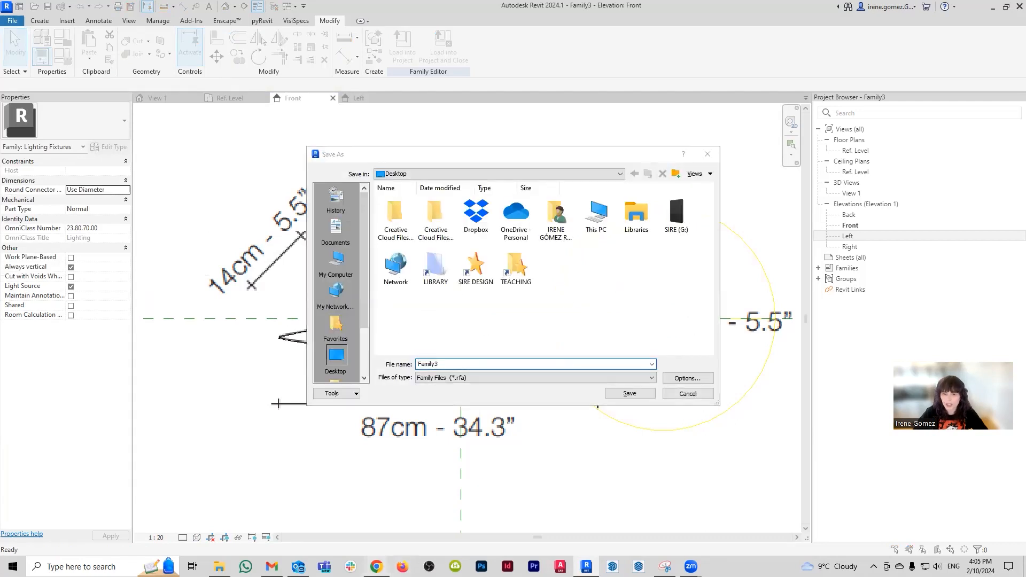
pyautogui.click(377, 566)
pyautogui.scroll(8, 378, 440)
pyautogui.scroll(2, 379, 443)
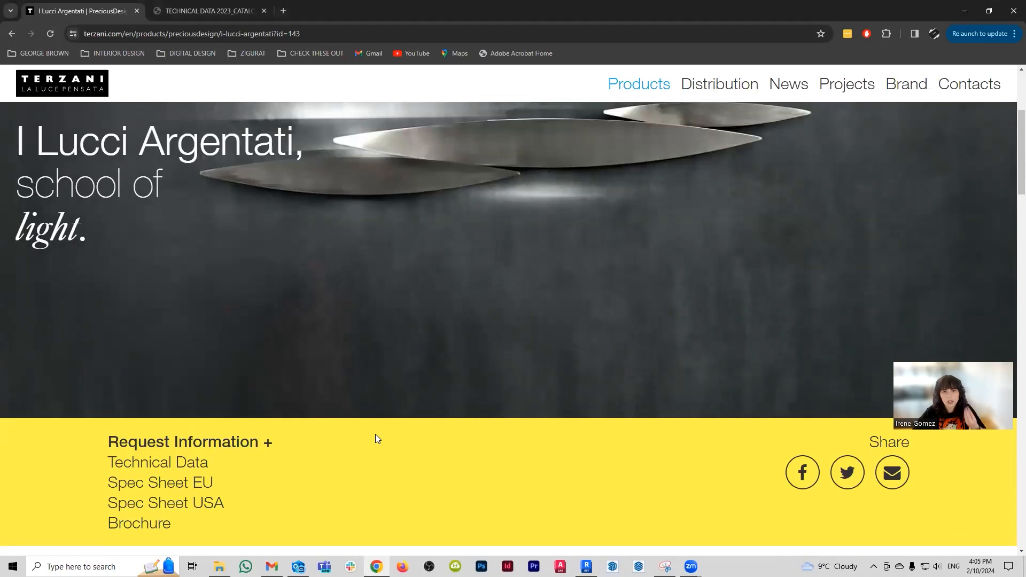
pyautogui.click(586, 567)
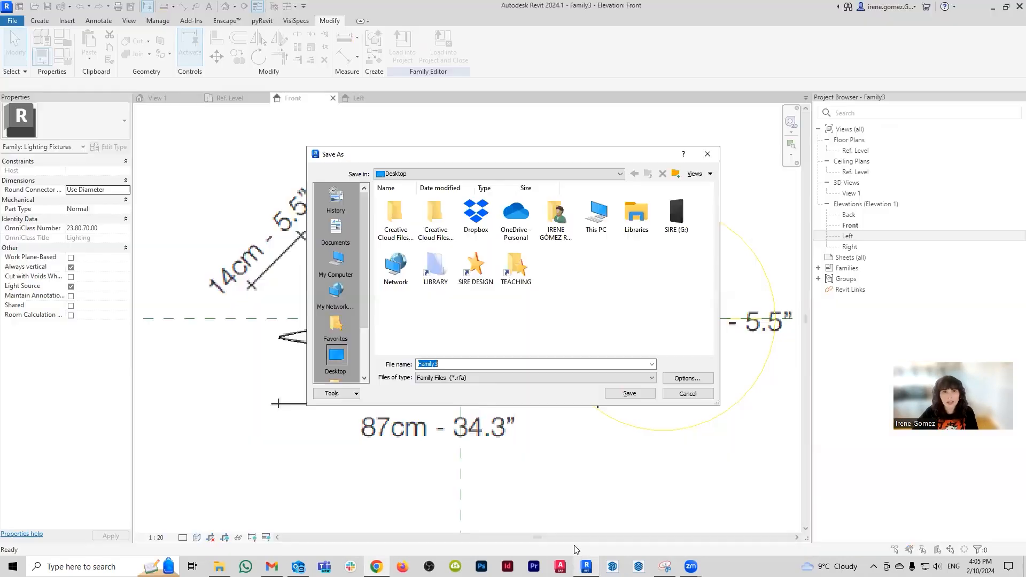
pyautogui.write('I')
pyautogui.press('BackSpace')
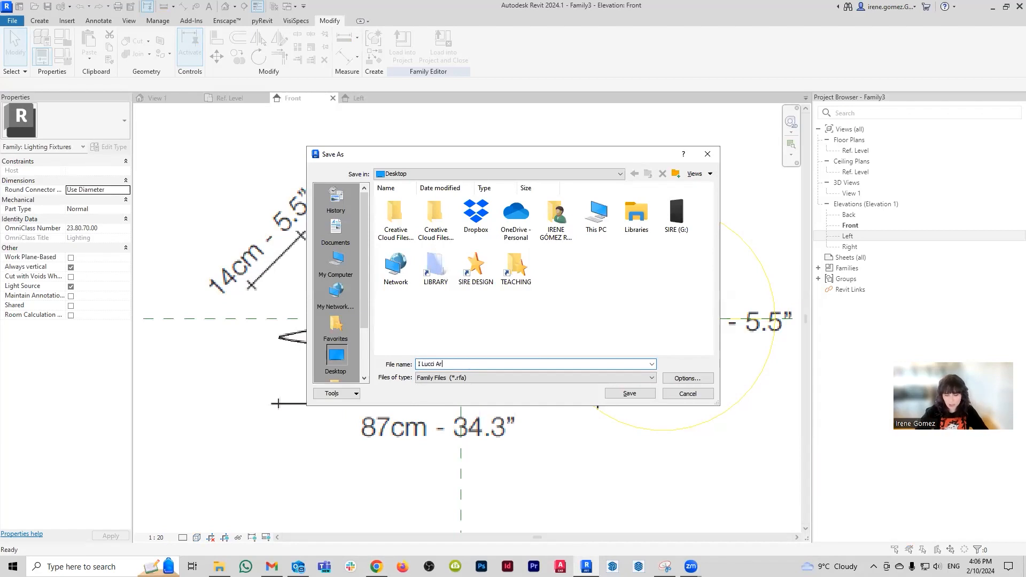
pyautogui.write('Lucci Argentati')
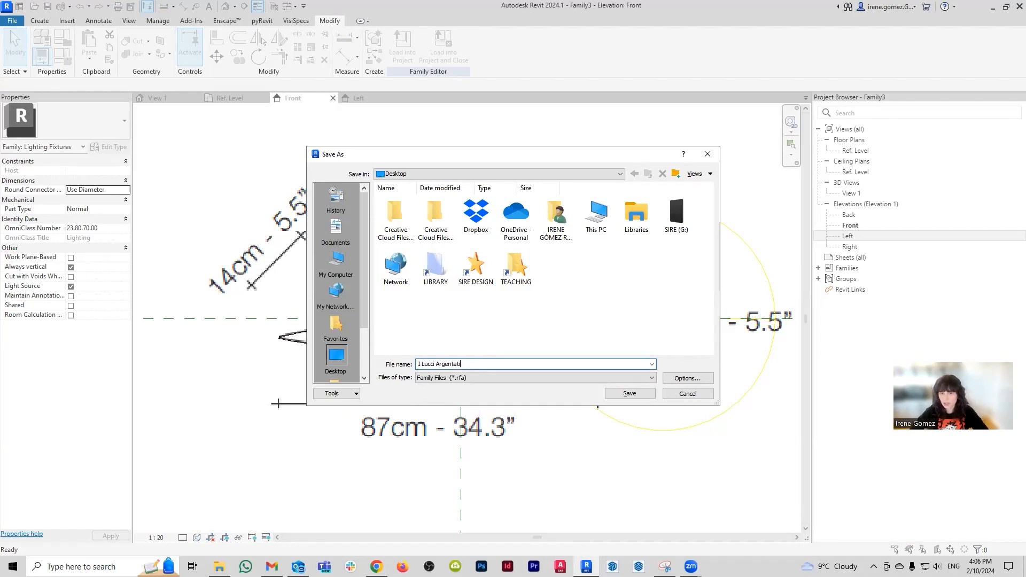
pyautogui.press('Return')
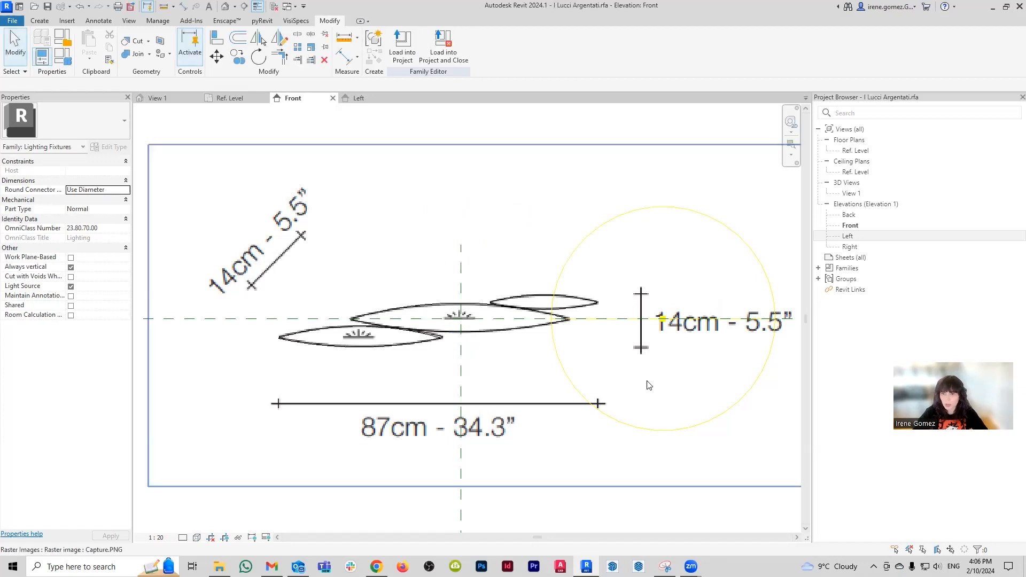
# - Move the light source onto the lowest leaf's lamp symbol in front elevation, and nudge it back over that leaf in plan
pyautogui.click(631, 423)
pyautogui.moveTo(746, 392); pyautogui.dragTo(444, 412)
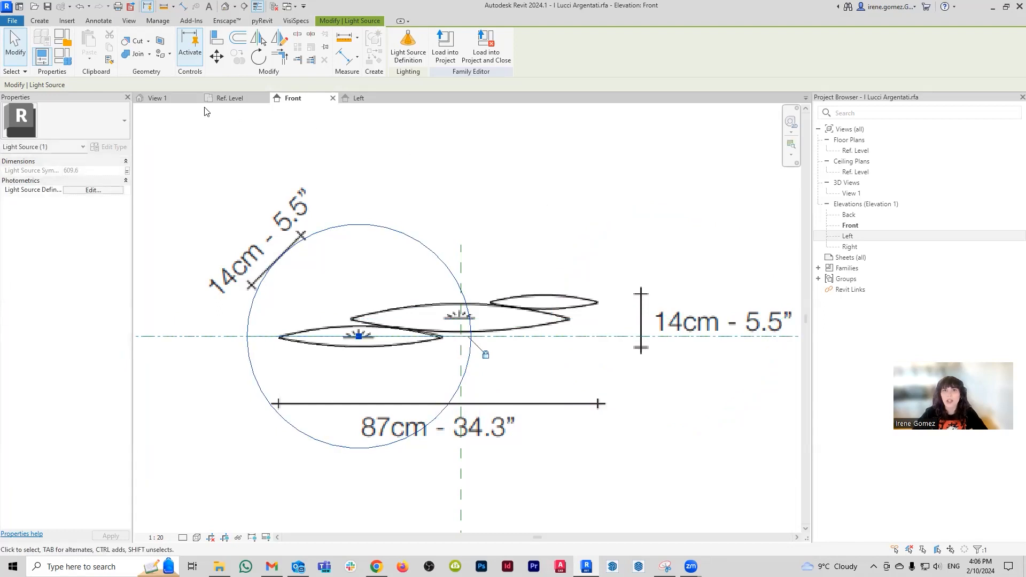
pyautogui.click(229, 99)
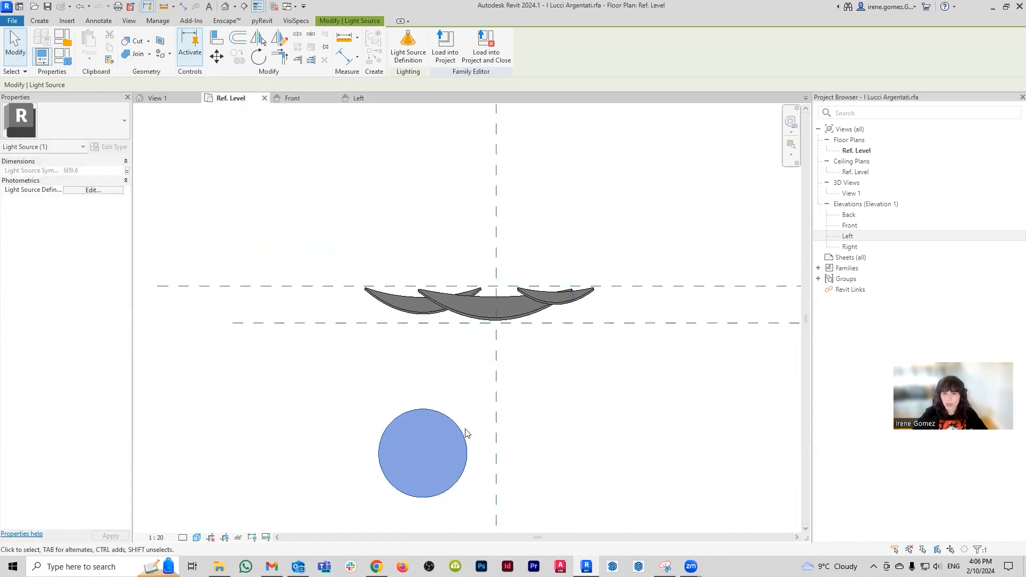
pyautogui.scroll(1, 465, 433)
pyautogui.press('Up')
pyautogui.press('Up')
pyautogui.press('Up')
pyautogui.press('Up')
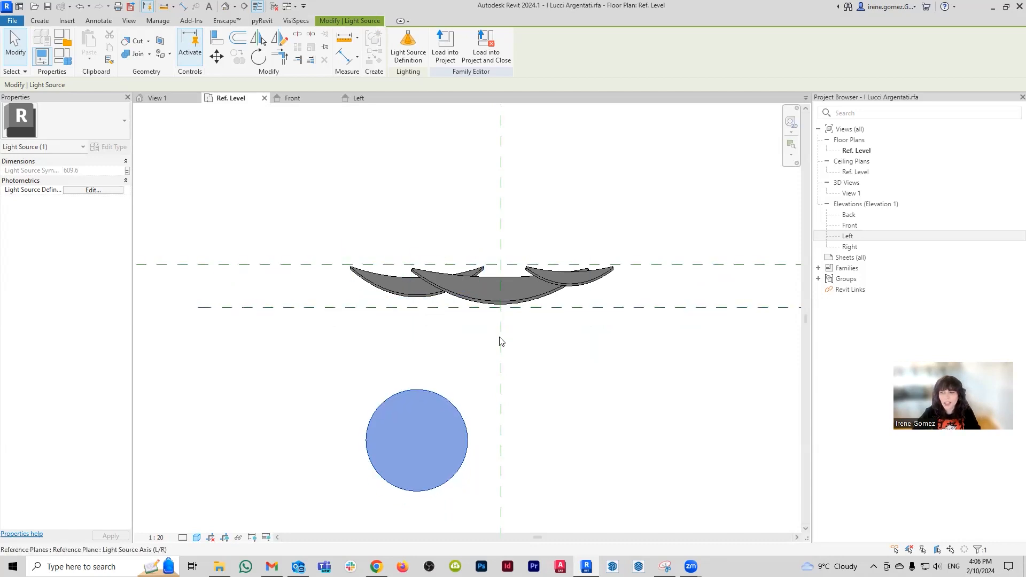
pyautogui.press('Up')
pyautogui.press('Up')
pyautogui.press('Up')
pyautogui.press('Up')
pyautogui.press('Up')
pyautogui.press('Up')
pyautogui.press('Up')
pyautogui.press('Up')
pyautogui.press('Up')
pyautogui.press('Up')
pyautogui.press('Up')
pyautogui.press('Up')
pyautogui.press('Up')
pyautogui.press('Up')
pyautogui.press('Up')
pyautogui.press('Up')
pyautogui.press('Up')
pyautogui.press('Up')
pyautogui.press('Up')
pyautogui.press('Up')
pyautogui.press('Up')
pyautogui.press('Up')
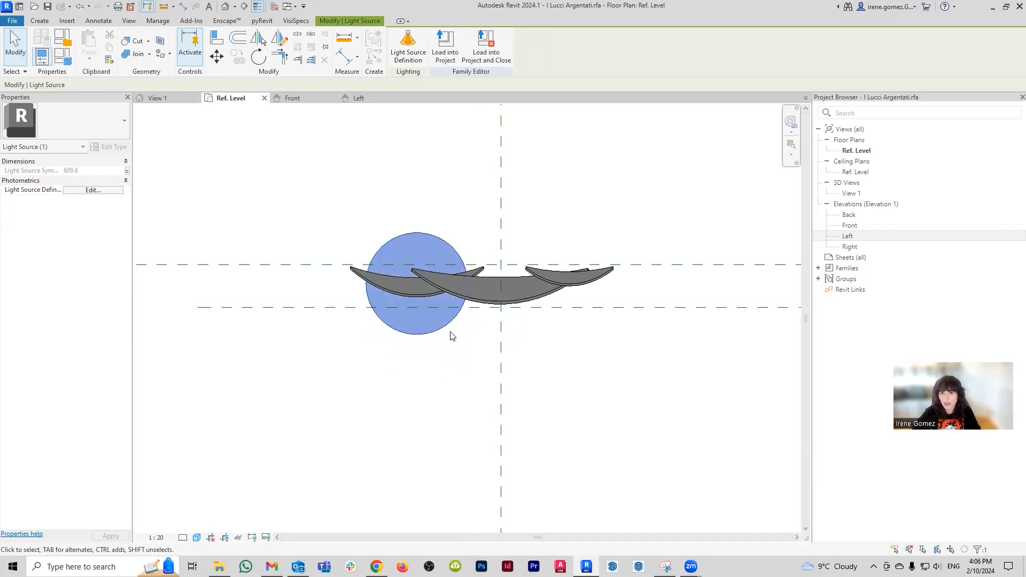
pyautogui.press('Up')
pyautogui.press('Up')
pyautogui.press('Up')
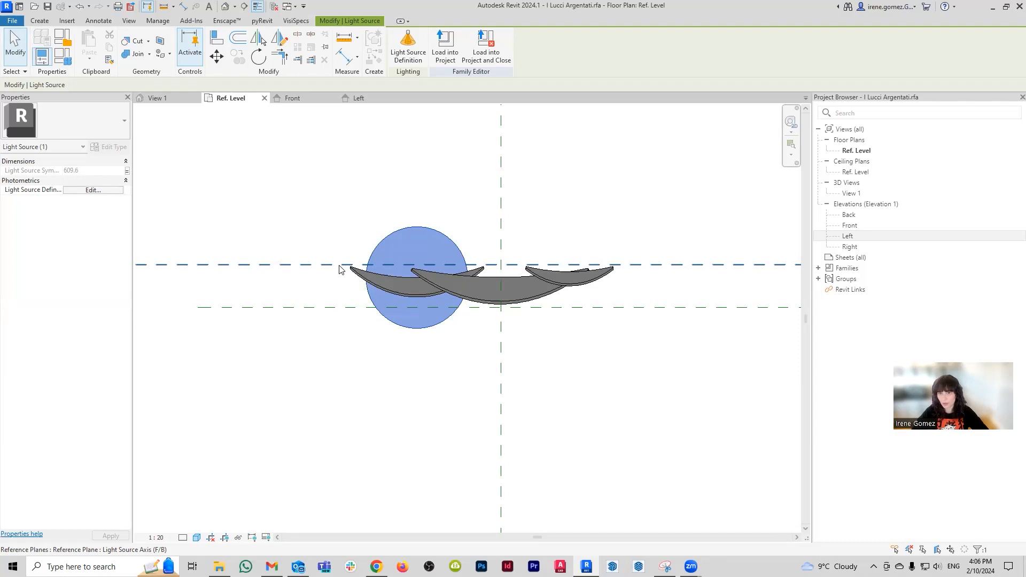
# - Check the light source's position against the leaves in the left elevation and from behind in 3D
pyautogui.click(359, 99)
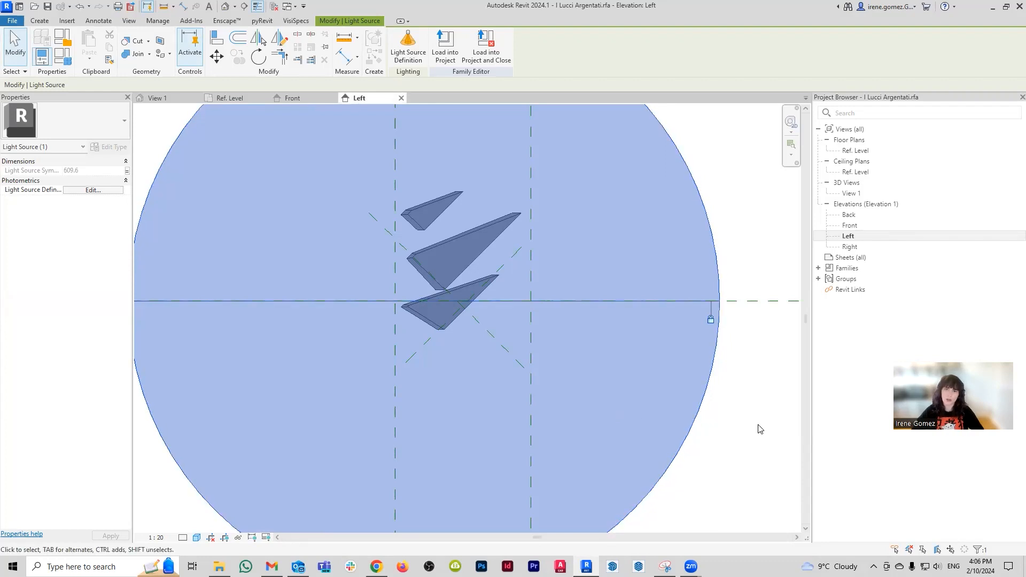
pyautogui.click(161, 99)
pyautogui.keyDown('shift'); pyautogui.moveTo(456, 316); pyautogui.dragTo(133, 341, button='middle'); pyautogui.keyUp('shift')
pyautogui.moveTo(362, 323); pyautogui.dragTo(574, 304, button='middle')
pyautogui.keyDown('shift'); pyautogui.moveTo(574, 304); pyautogui.dragTo(484, 334, button='middle'); pyautogui.keyUp('shift')
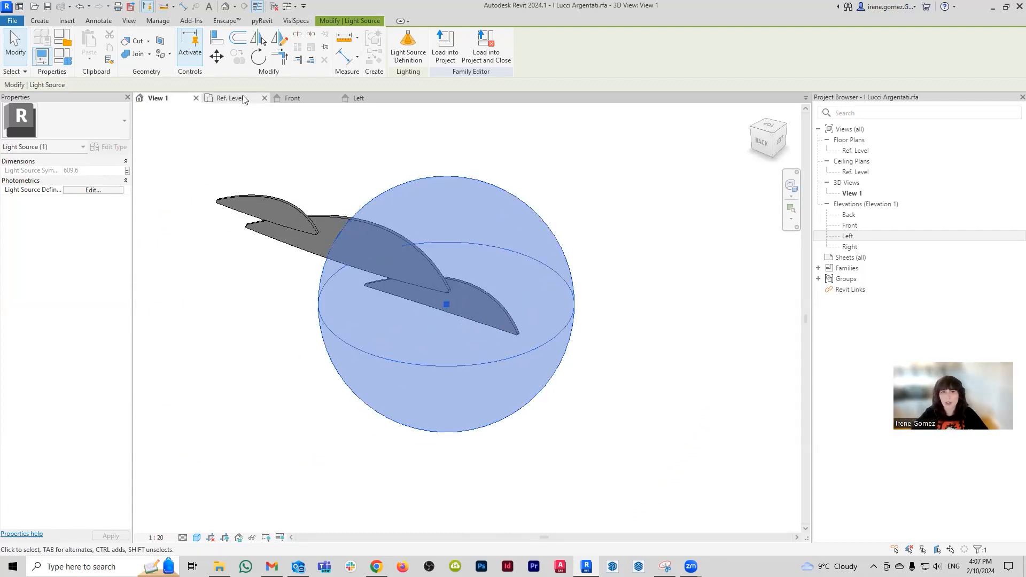
# - Start a Revolve in the front elevation and sketch a small circle centred on the light source at the lowest leaf
pyautogui.click(292, 97)
pyautogui.scroll(4, 281, 374)
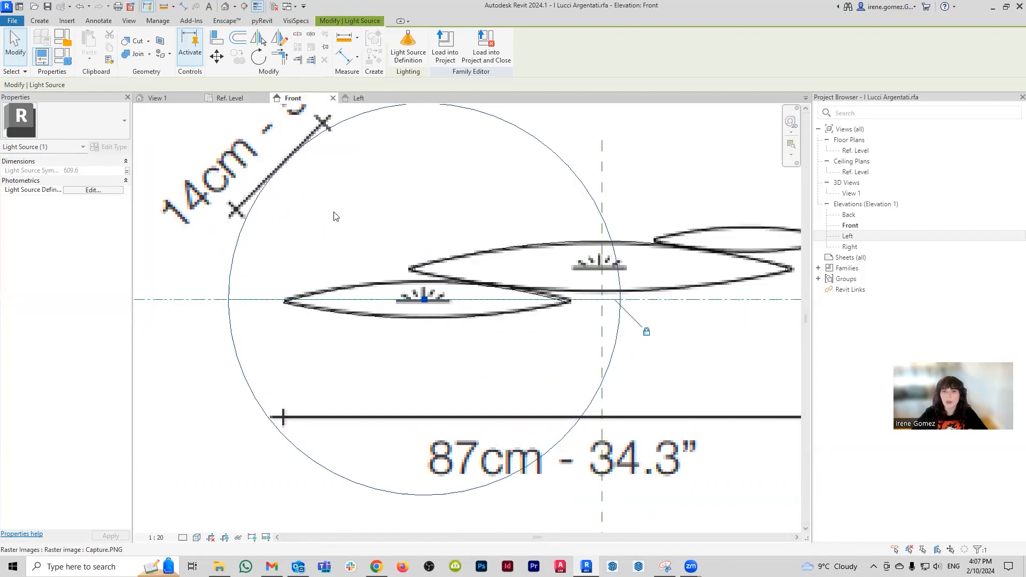
pyautogui.click(46, 22)
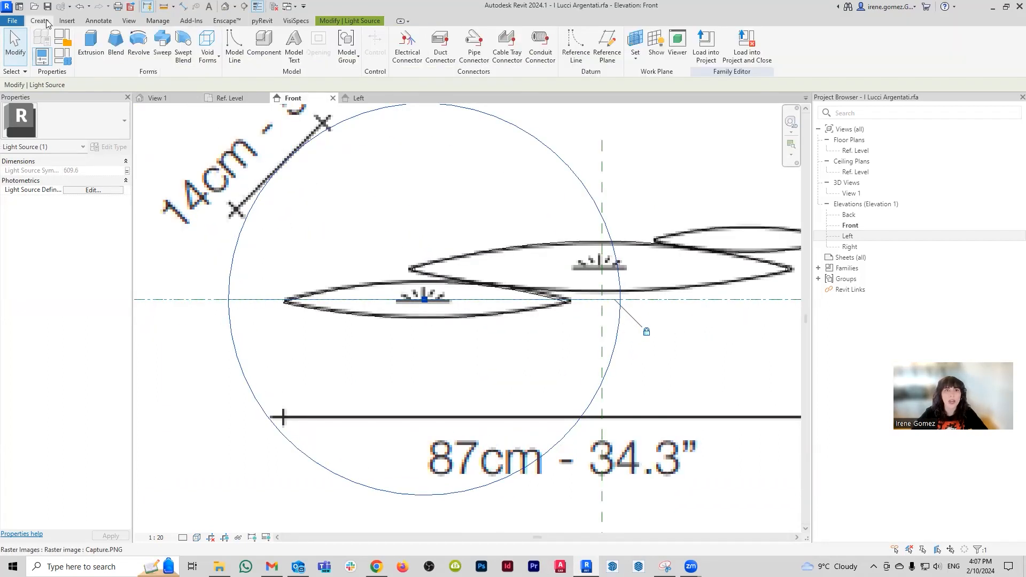
pyautogui.click(137, 47)
pyautogui.click(523, 35)
pyautogui.scroll(3, 417, 312)
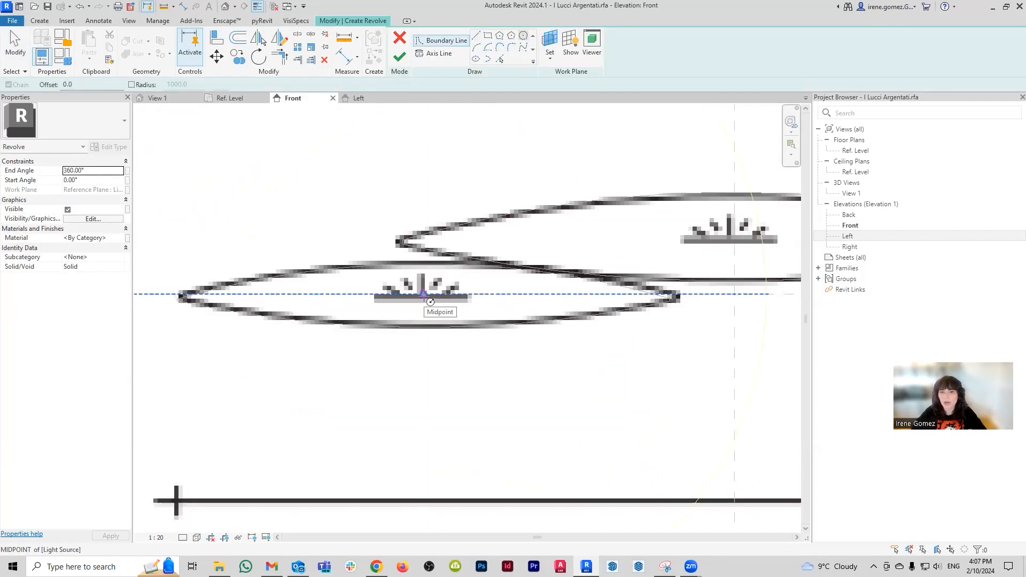
pyautogui.click(424, 294)
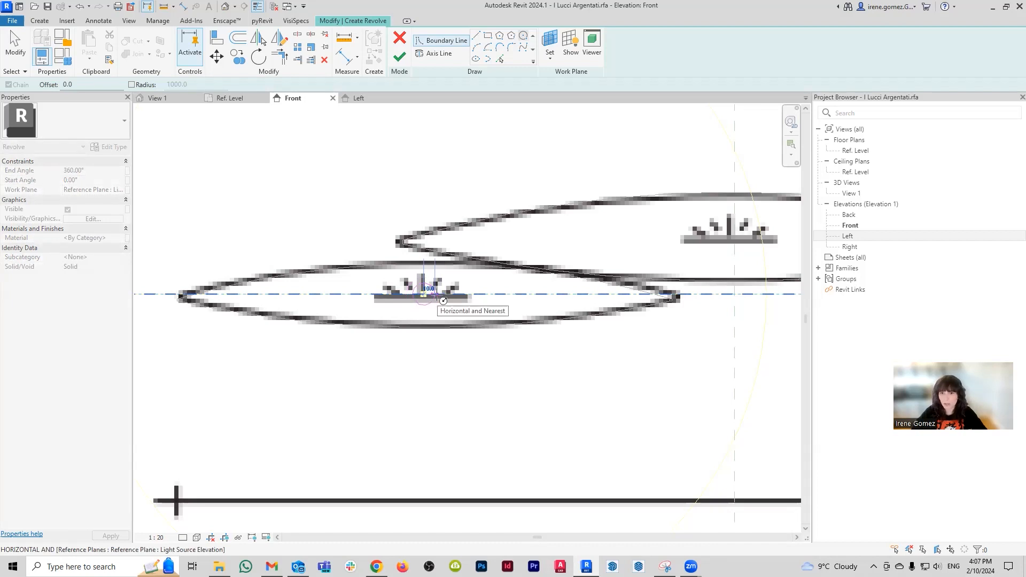
pyautogui.scroll(2, 443, 300)
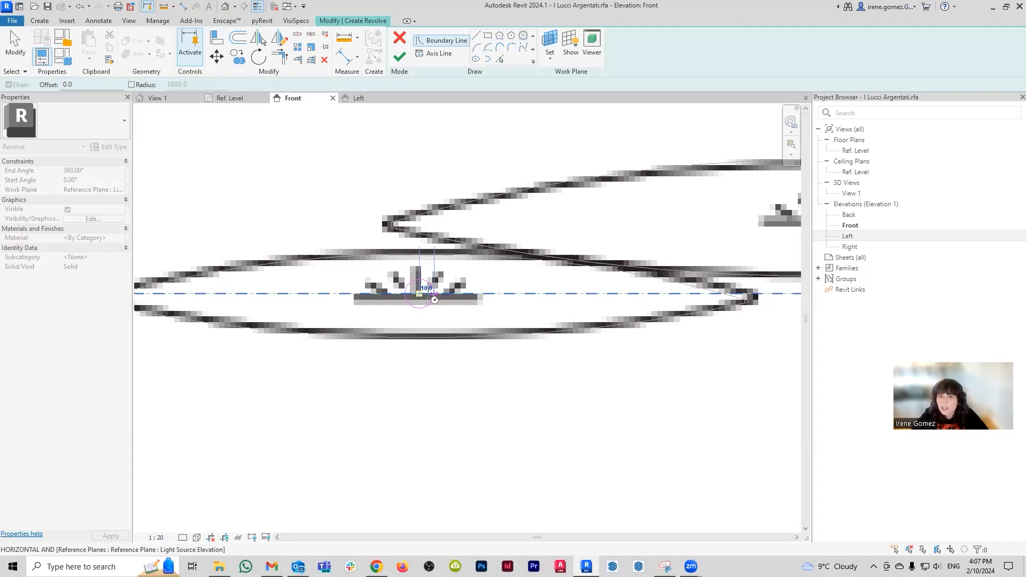
pyautogui.scroll(2, 423, 295)
pyautogui.click(428, 298)
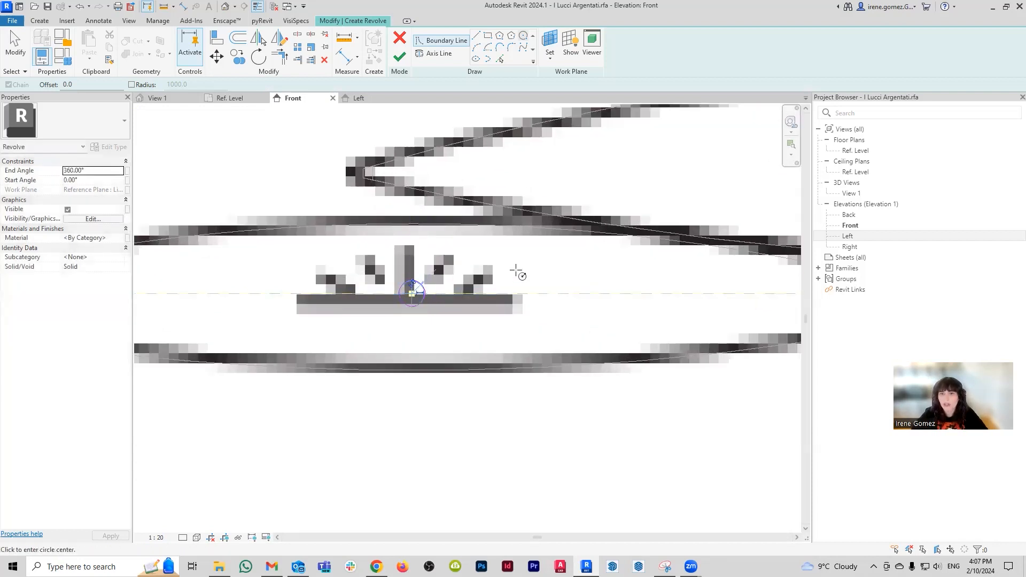
# - Draw a vertical diameter across the circle and remove one half of it, leaving a closed semicircle profile
pyautogui.click(476, 35)
pyautogui.scroll(2, 413, 307)
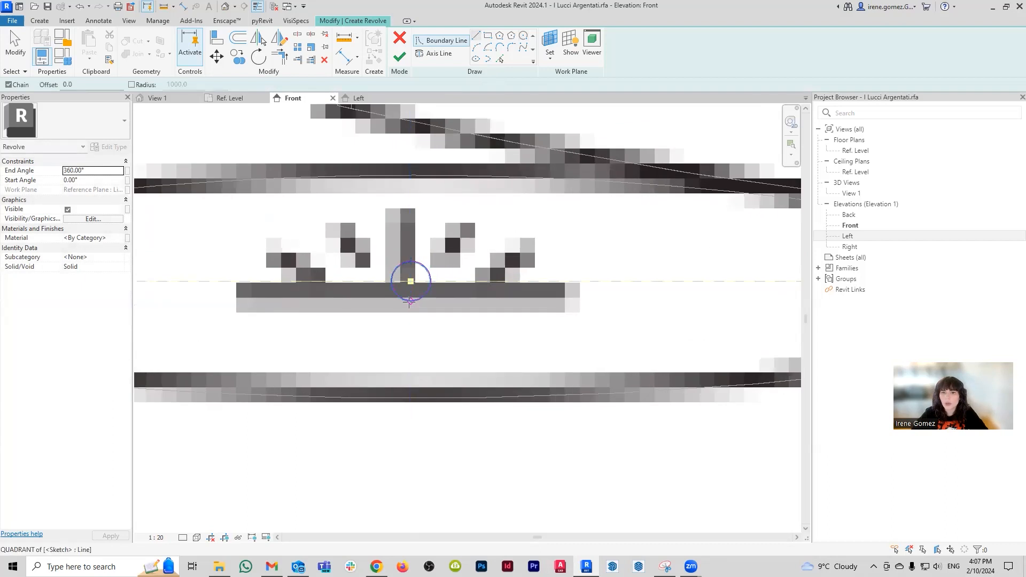
pyautogui.click(410, 299)
pyautogui.click(423, 267)
pyautogui.press('Escape')
pyautogui.press('Escape')
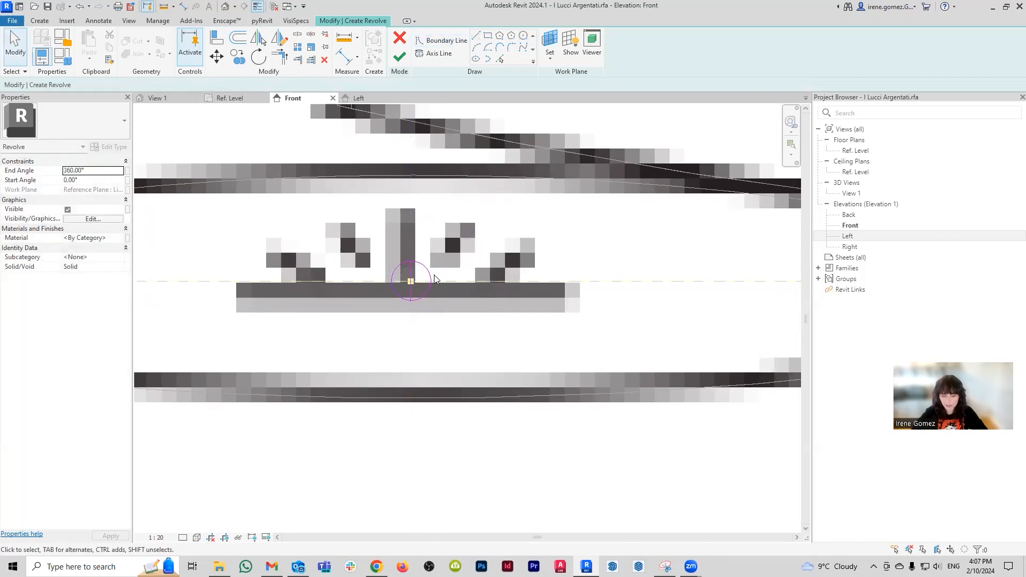
pyautogui.press('s')
pyautogui.press('l')
pyautogui.press('Escape')
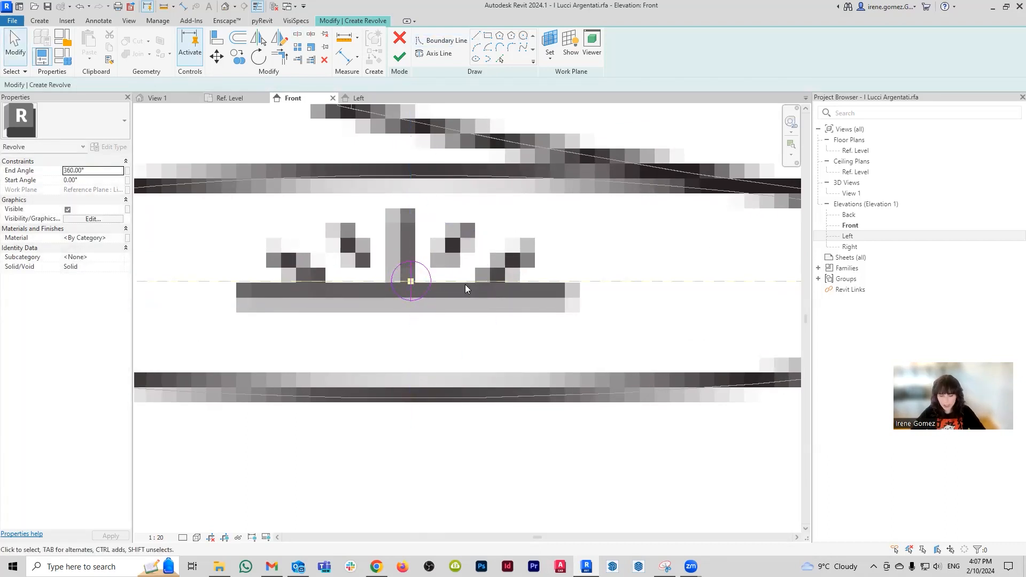
pyautogui.click(409, 274)
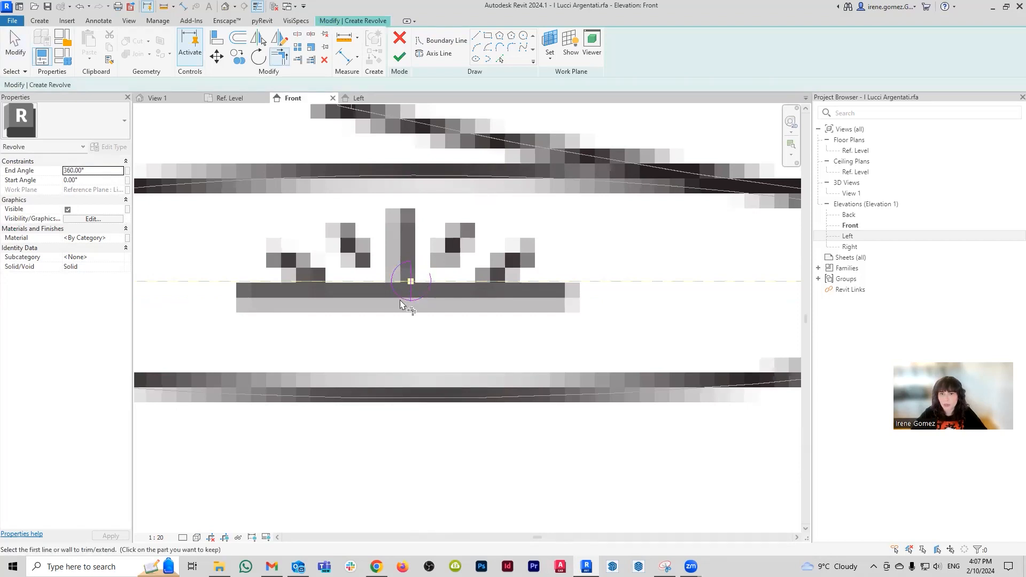
pyautogui.press('Delete')
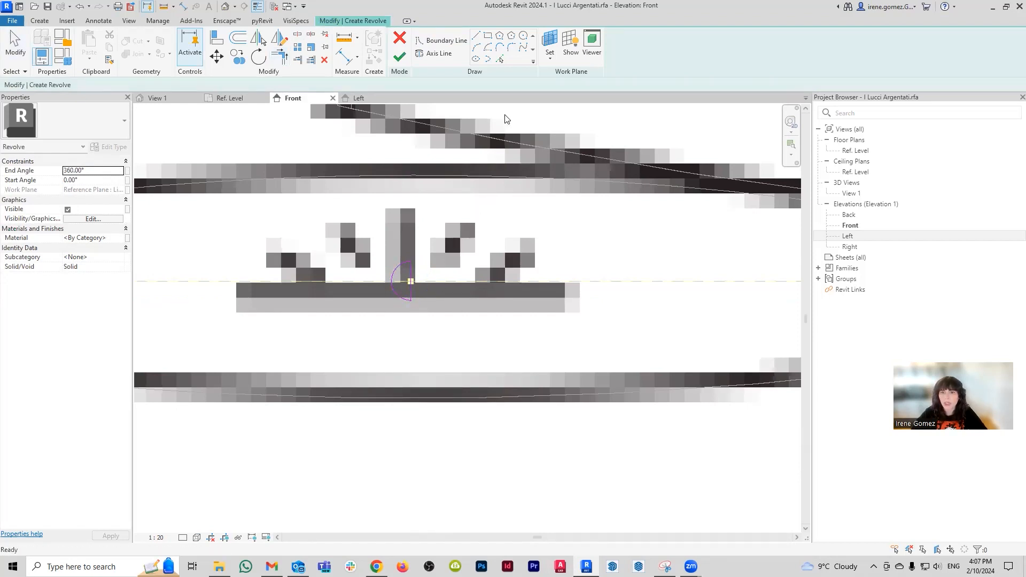
# - Set a vertical axis line along the semicircle's straight edge and finish the 360° revolve as a solid sphere
pyautogui.click(438, 53)
pyautogui.click(410, 319)
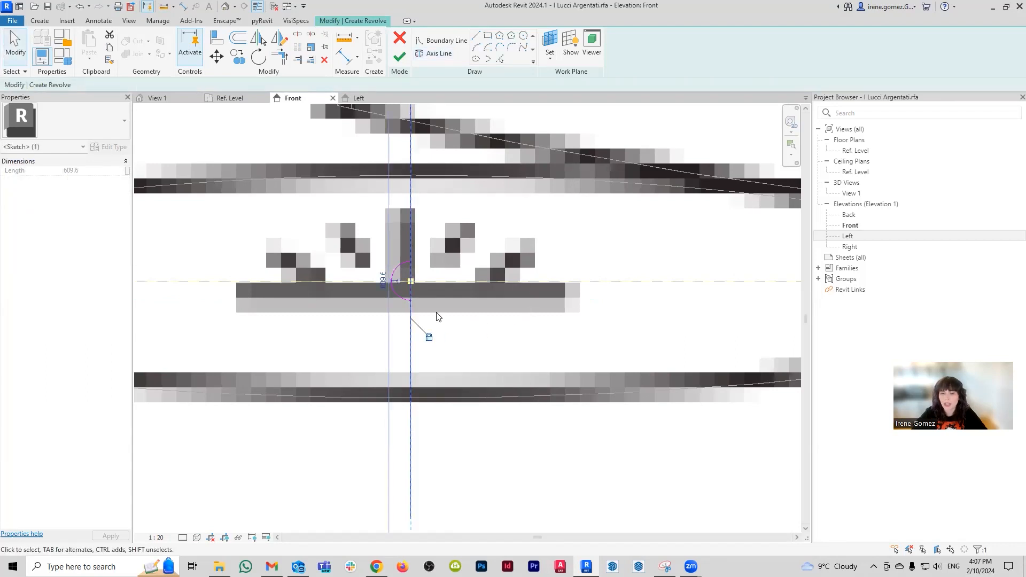
pyautogui.click(399, 56)
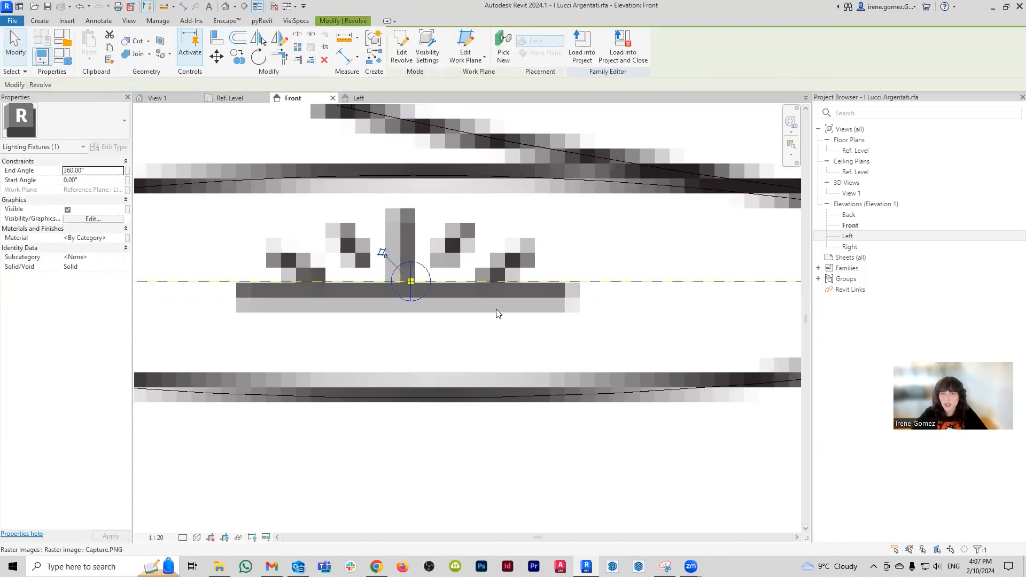
pyautogui.press('Escape')
# - Examine the small sphere's position relative to the light source and the leaves in 3D and in the Ref. Level plan
pyautogui.click(168, 98)
pyautogui.keyDown('shift'); pyautogui.moveTo(700, 414); pyautogui.dragTo(410, 286, button='middle'); pyautogui.keyUp('shift')
pyautogui.scroll(5, 444, 310)
pyautogui.scroll(-3, 429, 307)
pyautogui.click(229, 101)
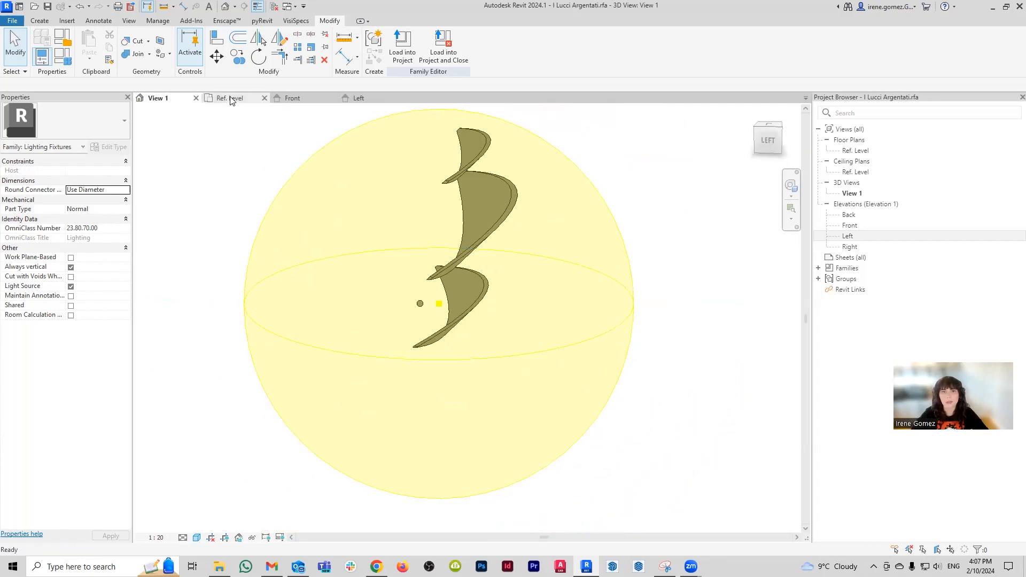
pyautogui.scroll(5, 417, 270)
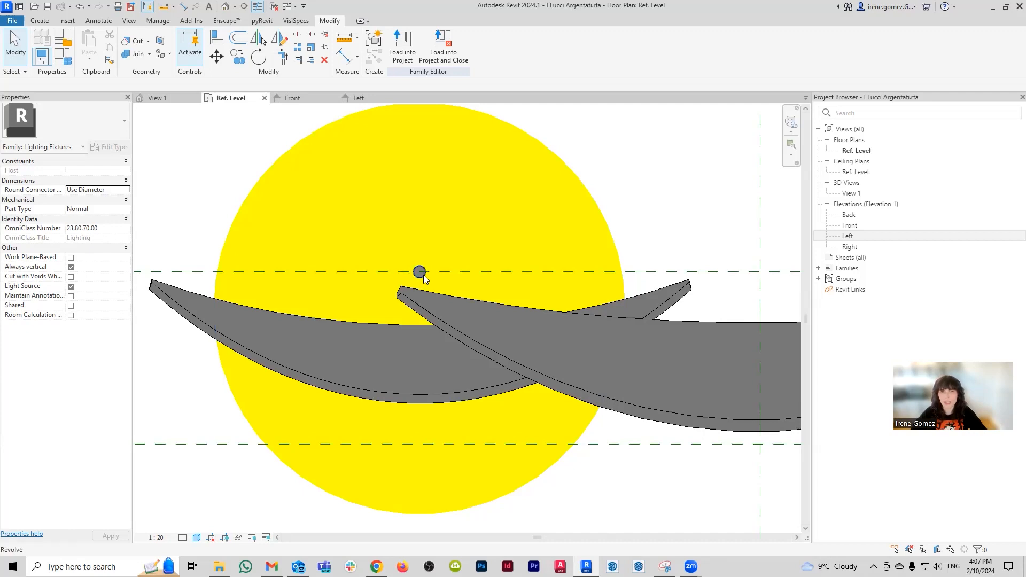
# - Open the Left elevation and check the small revolved sphere's position against the light source centre
pyautogui.click(365, 99)
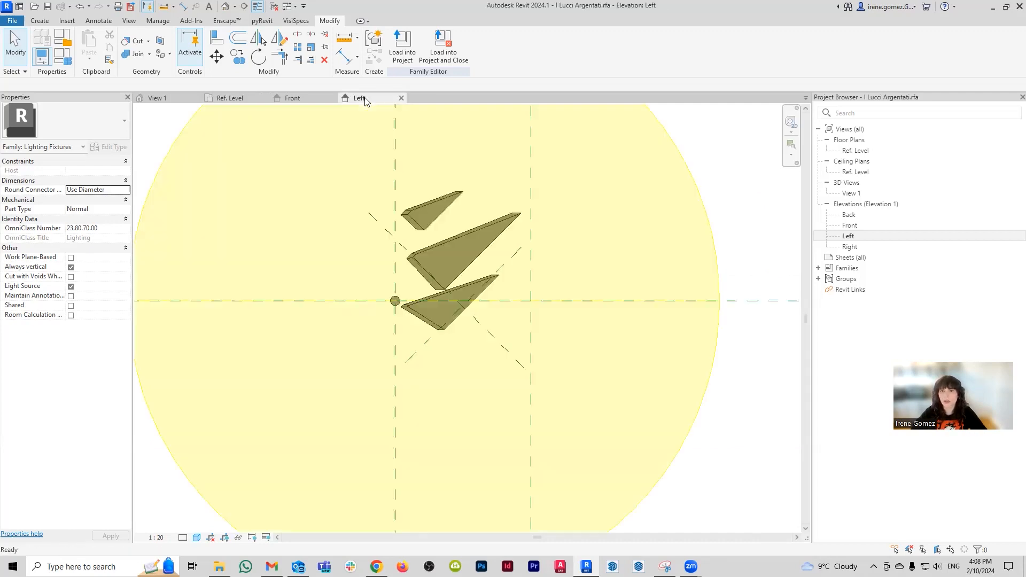
pyautogui.click(396, 308)
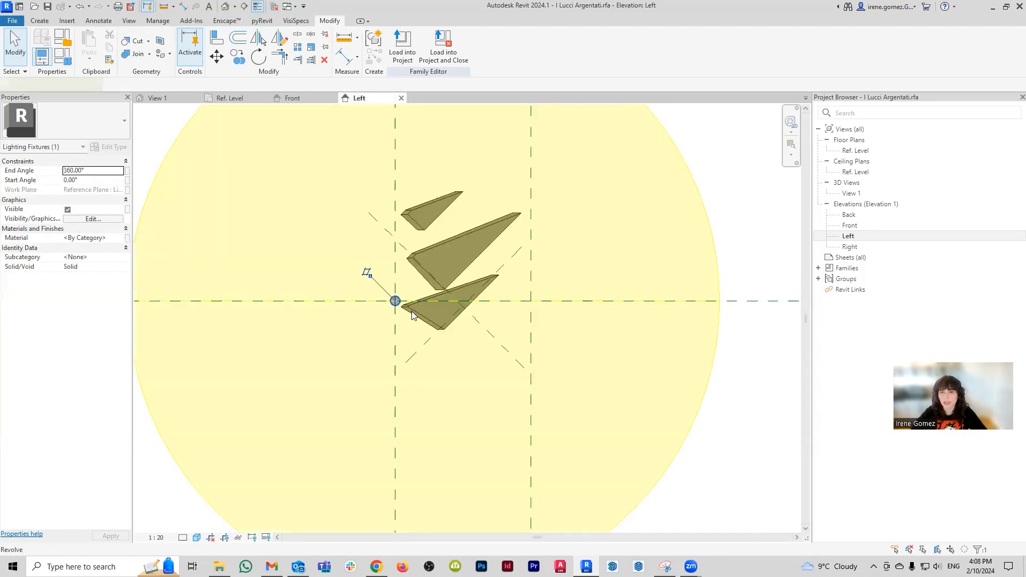
pyautogui.scroll(2, 398, 306)
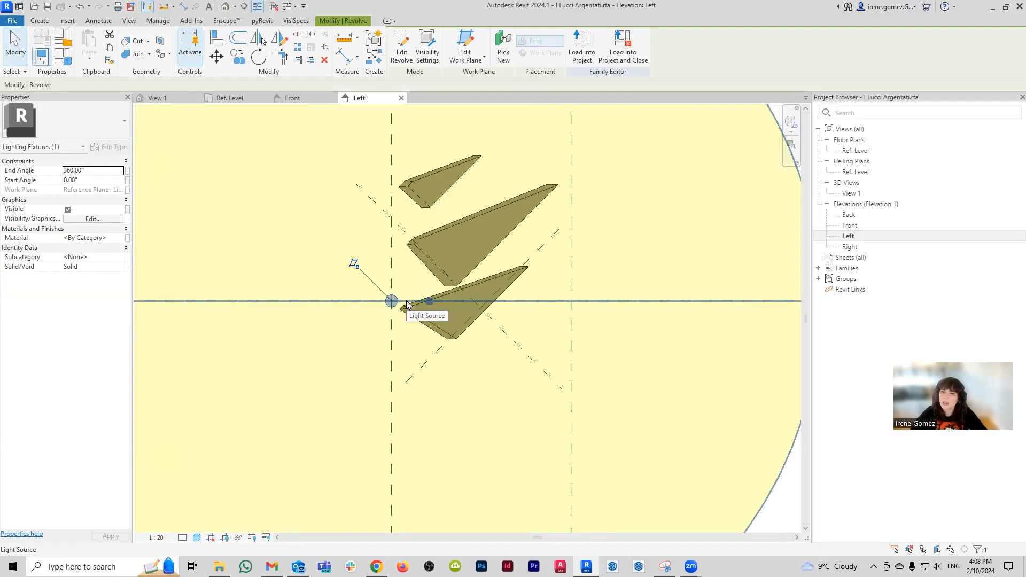
pyautogui.scroll(-2, 406, 305)
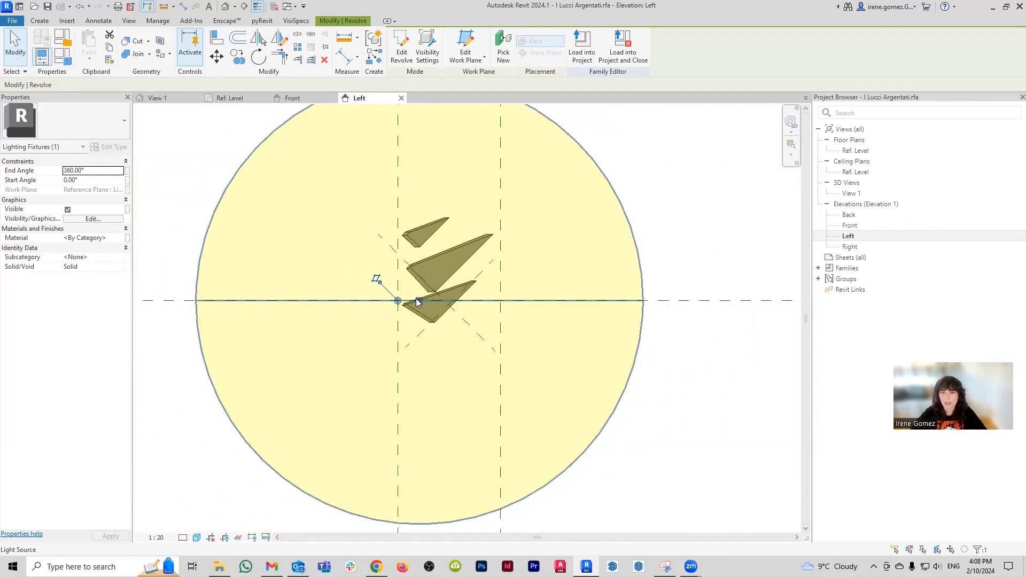
pyautogui.press('Escape')
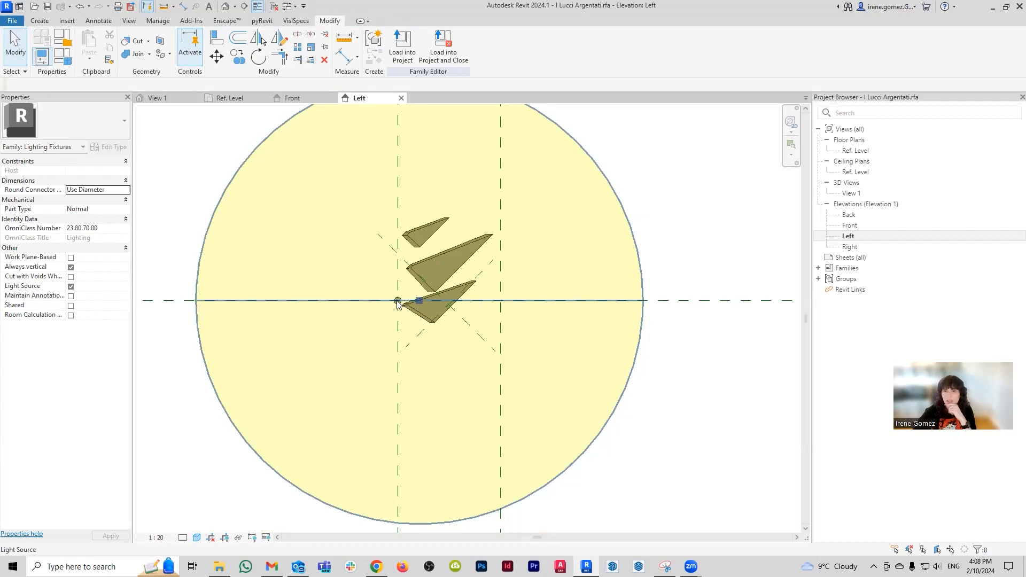
pyautogui.press('p')
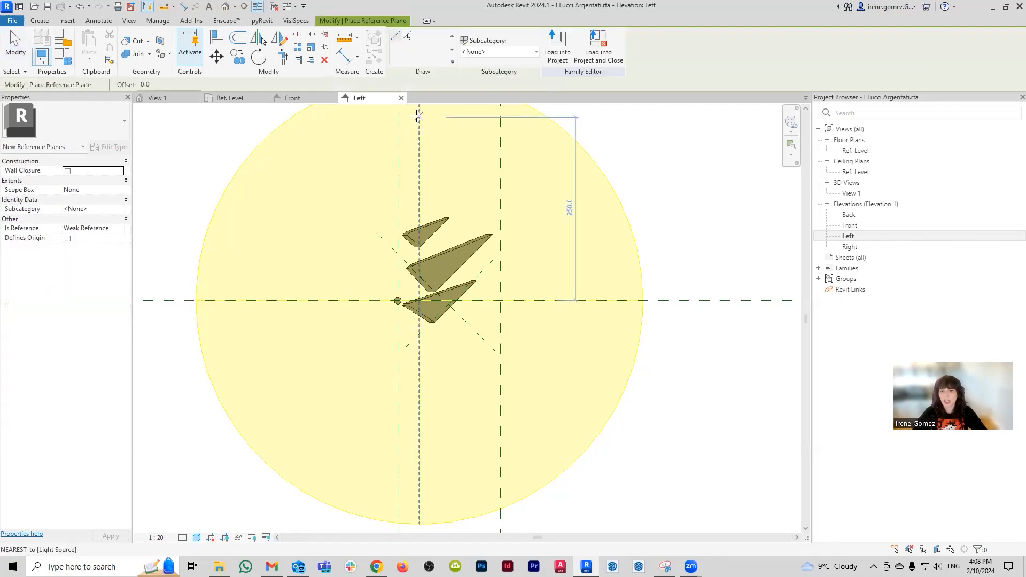
pyautogui.press('Escape')
pyautogui.press('Escape')
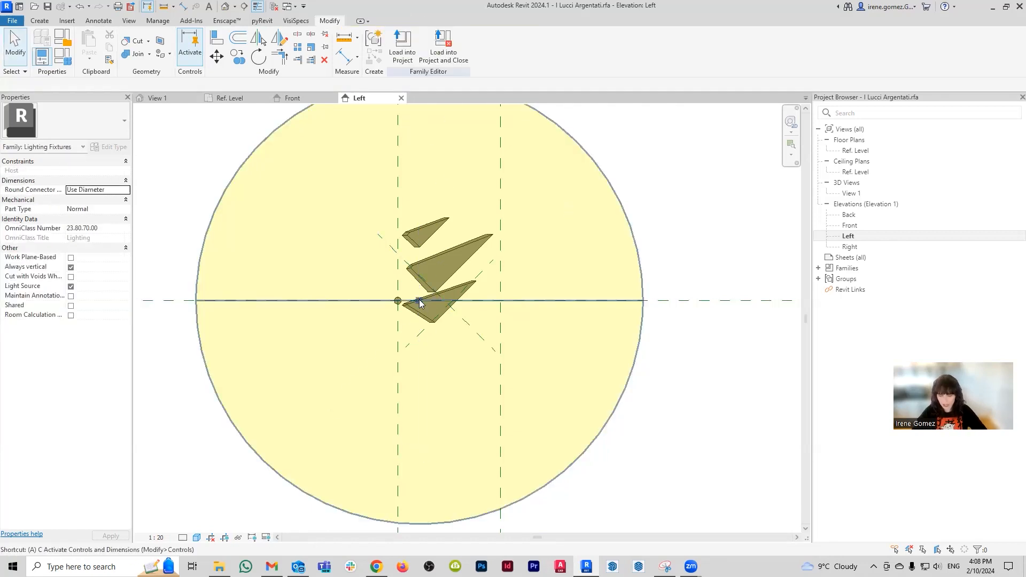
# - Try to rehost the small revolved sphere on a different work plane with Pick New
pyautogui.scroll(2, 394, 304)
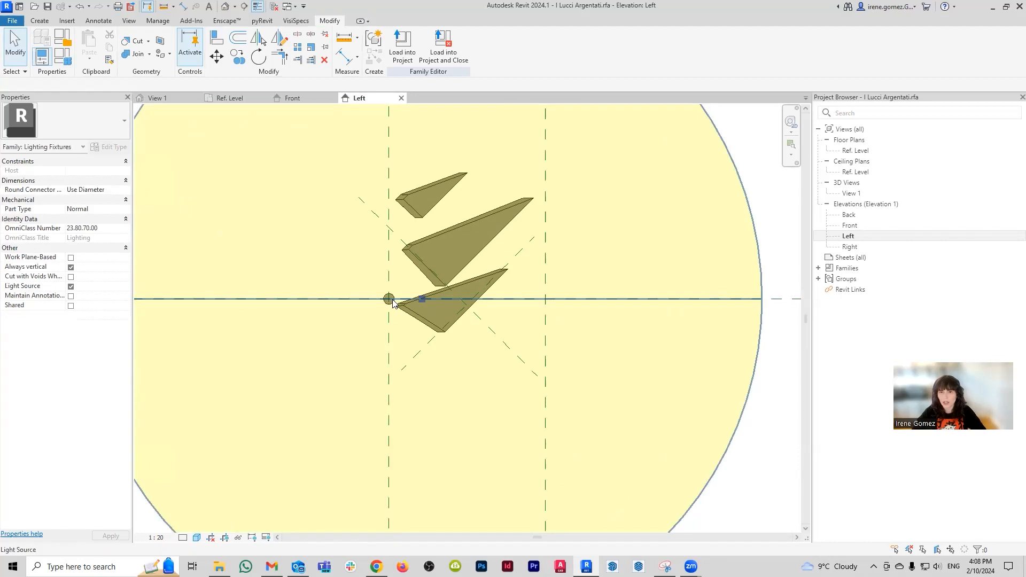
pyautogui.press('Tab')
pyautogui.press('Tab')
pyautogui.press('Tab')
pyautogui.press('Tab')
pyautogui.press('Tab')
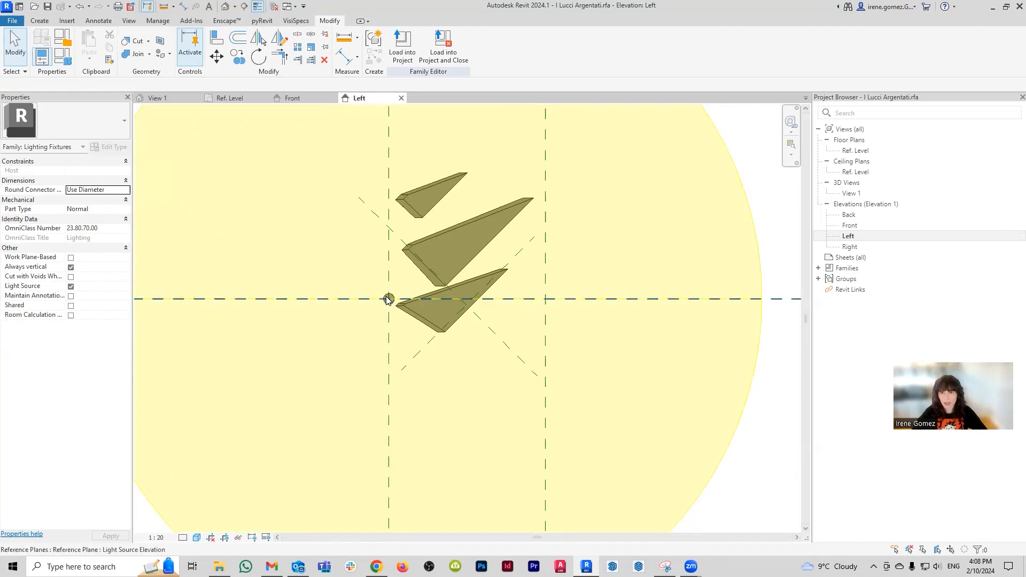
pyautogui.click(388, 300)
pyautogui.scroll(1, 427, 293)
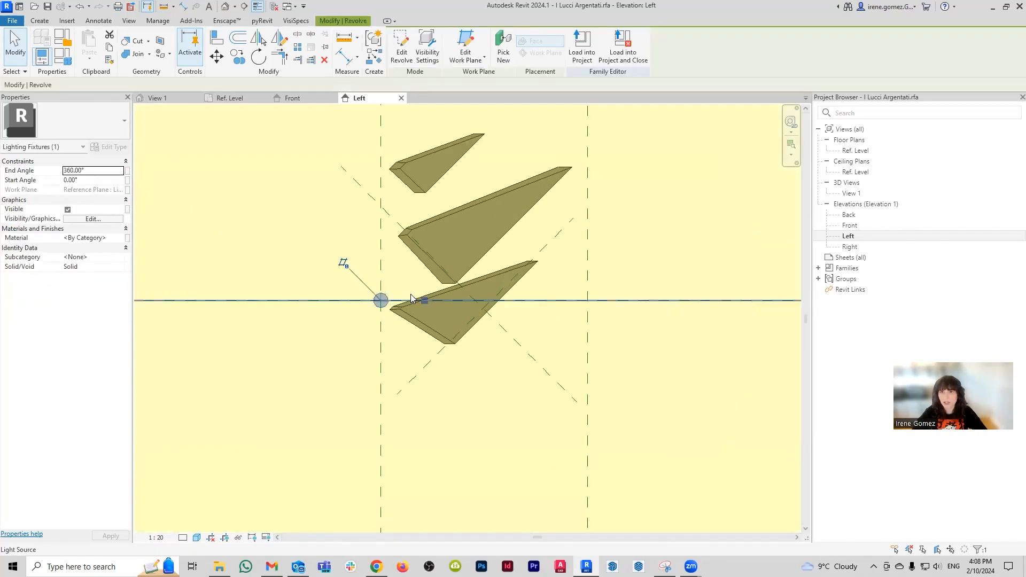
pyautogui.click(503, 53)
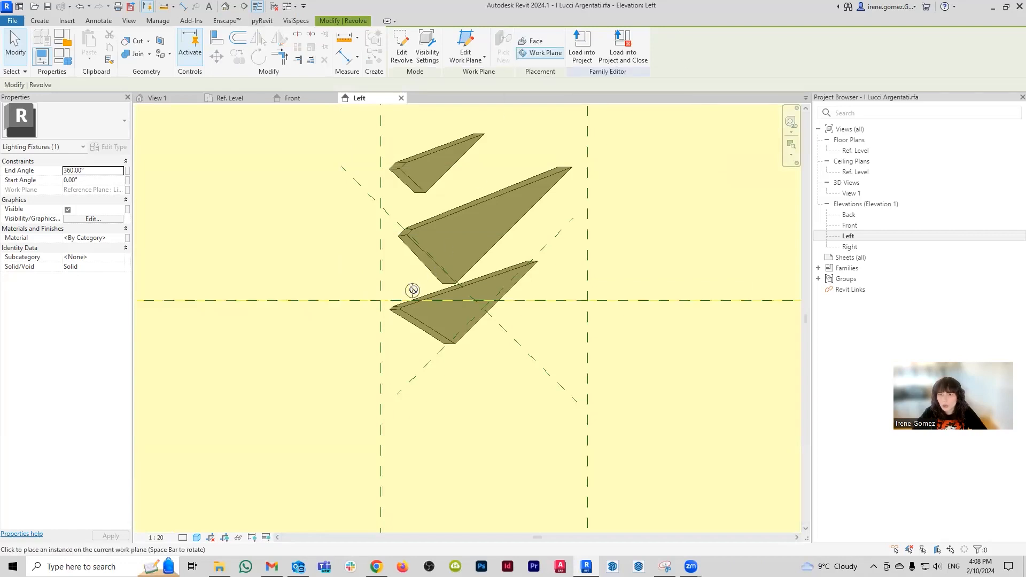
pyautogui.press('Escape')
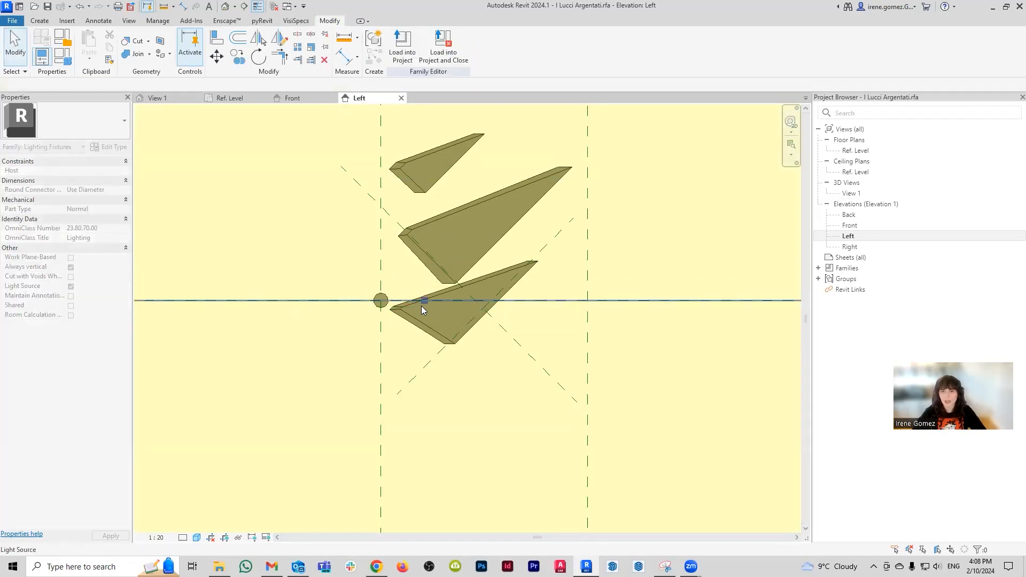
# - Draw a vertical reference plane through the light source's centre and extend it downward past the lowest blade
pyautogui.press('r')
pyautogui.press('p')
pyautogui.click(426, 300)
pyautogui.scroll(-2, 427, 312)
pyautogui.click(427, 122)
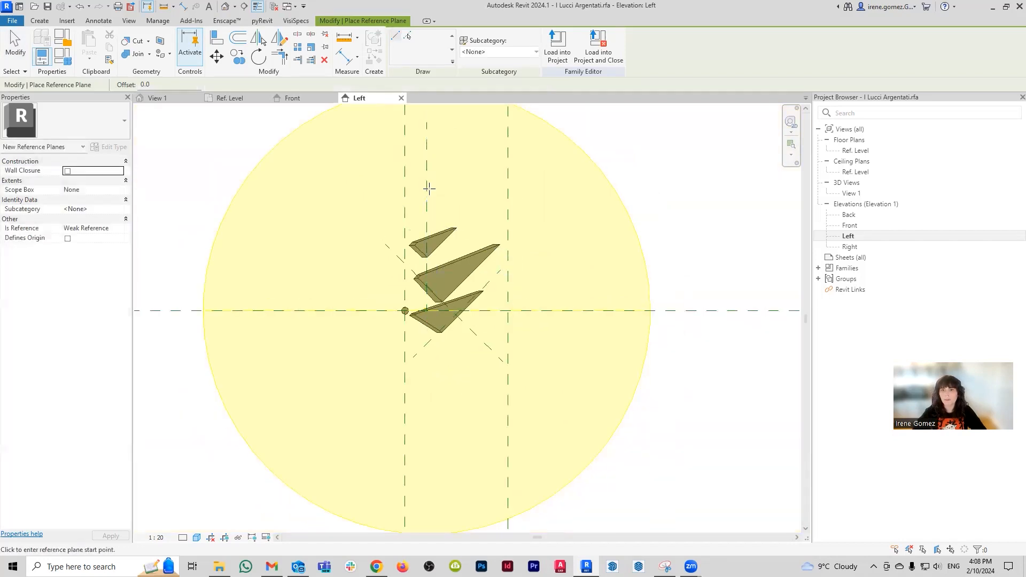
pyautogui.press('Escape')
pyautogui.click(430, 204)
pyautogui.press('Escape')
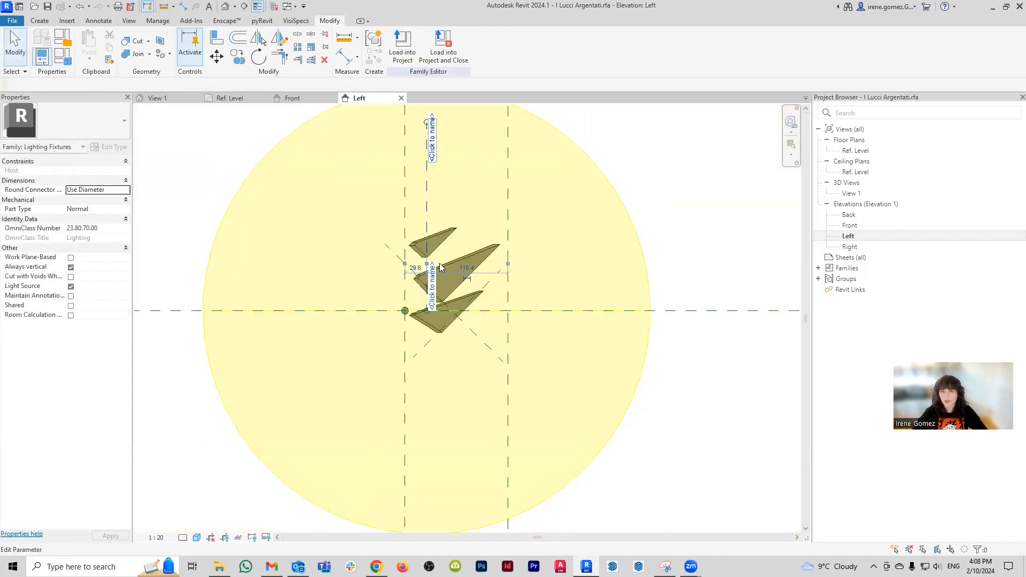
pyautogui.click(427, 161)
pyautogui.press('Escape')
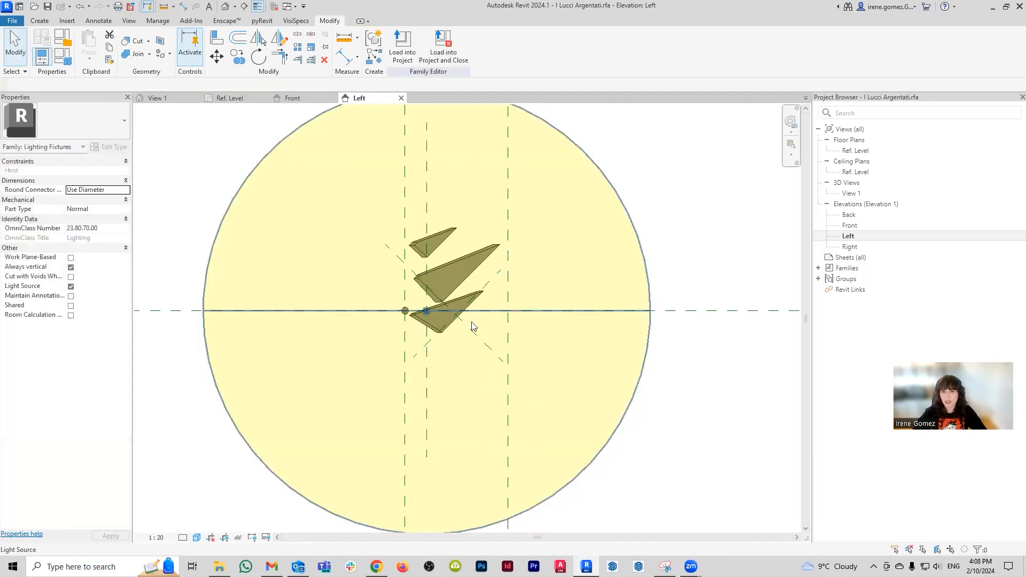
# - Try to place the small sphere on the vertical reference plane through the light source with Pick New
pyautogui.scroll(3, 388, 318)
pyautogui.click(390, 319)
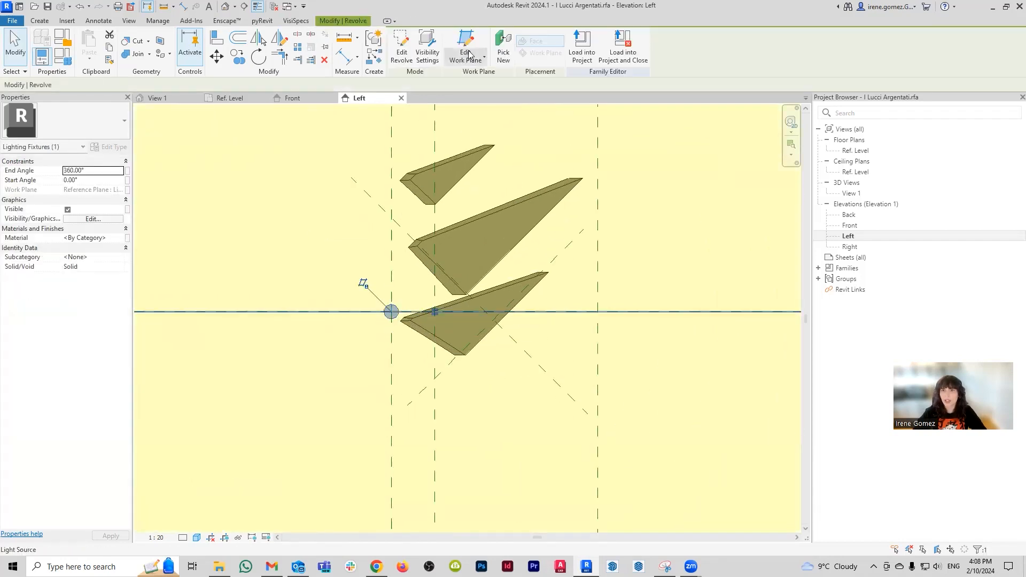
pyautogui.click(503, 47)
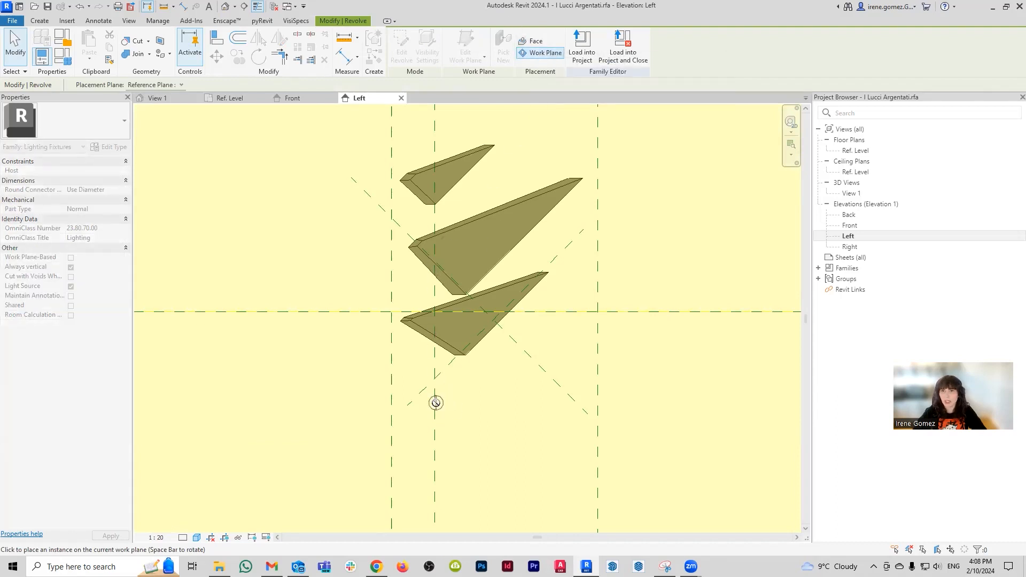
pyautogui.click(435, 401)
# - Name the vertical reference plane through the light source's centre "light"
pyautogui.scroll(-4, 436, 412)
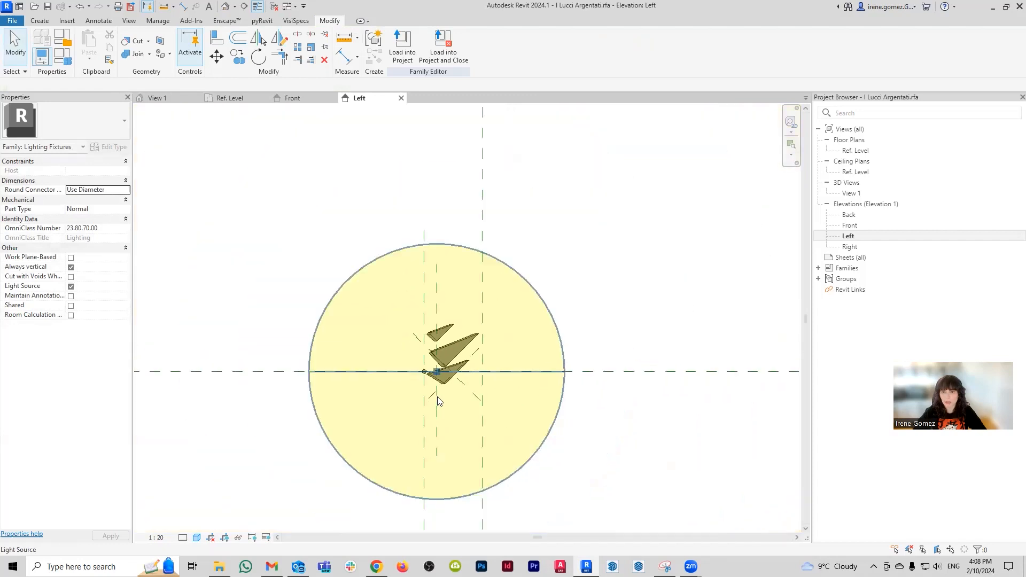
pyautogui.click(439, 295)
pyautogui.scroll(3, 439, 295)
pyautogui.click(439, 295)
pyautogui.write('light')
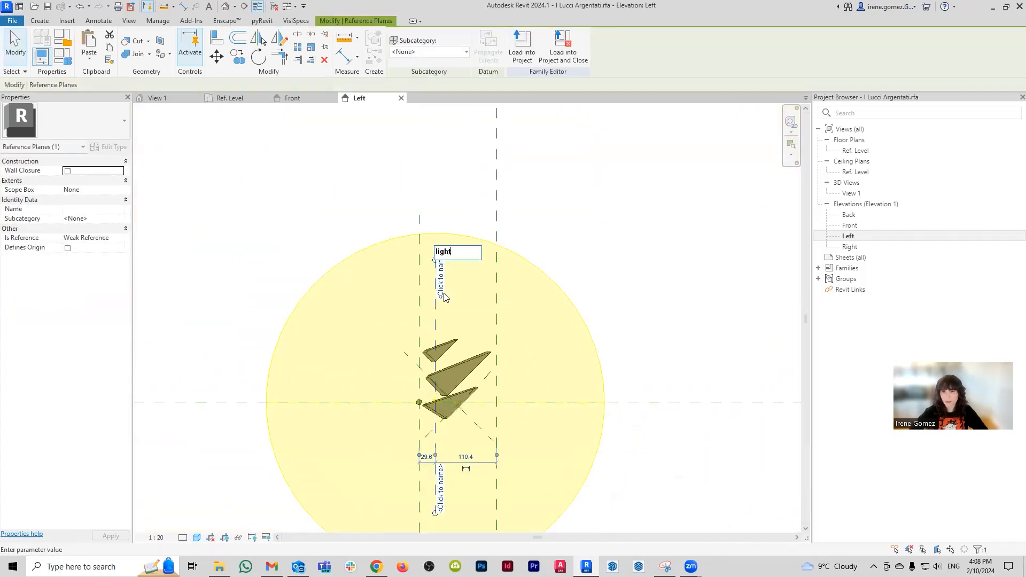
pyautogui.press('Return')
pyautogui.press('Escape')
# - Reassign the small sphere's work plane to the vertical reference plane through the light source with Pick a Plane
pyautogui.scroll(3, 419, 405)
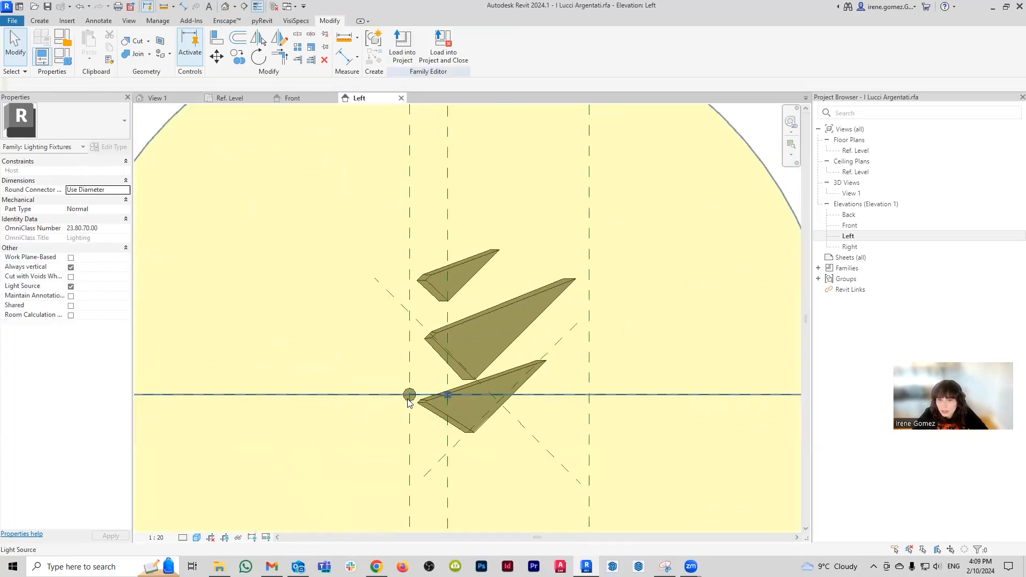
pyautogui.click(408, 398)
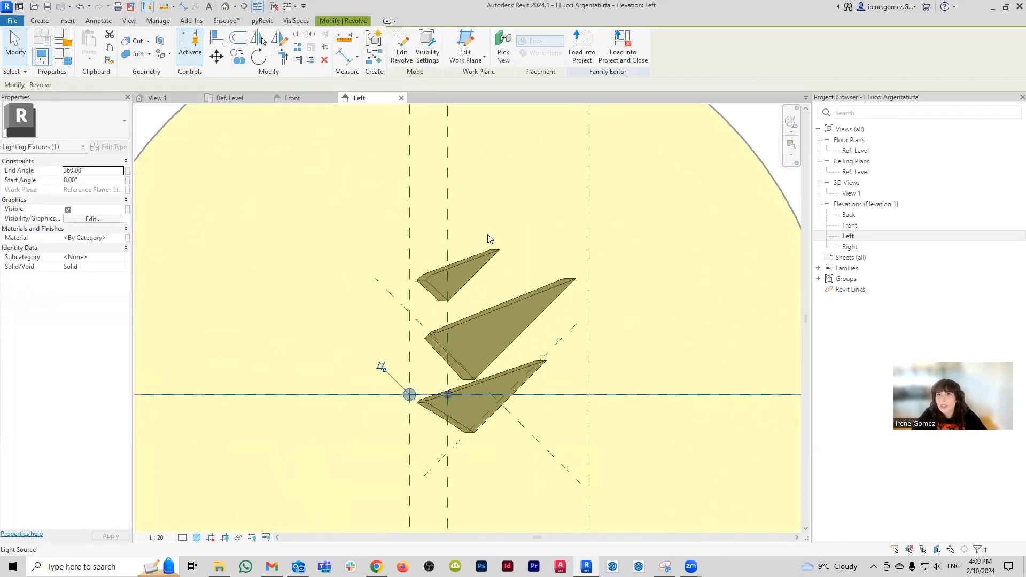
pyautogui.click(477, 62)
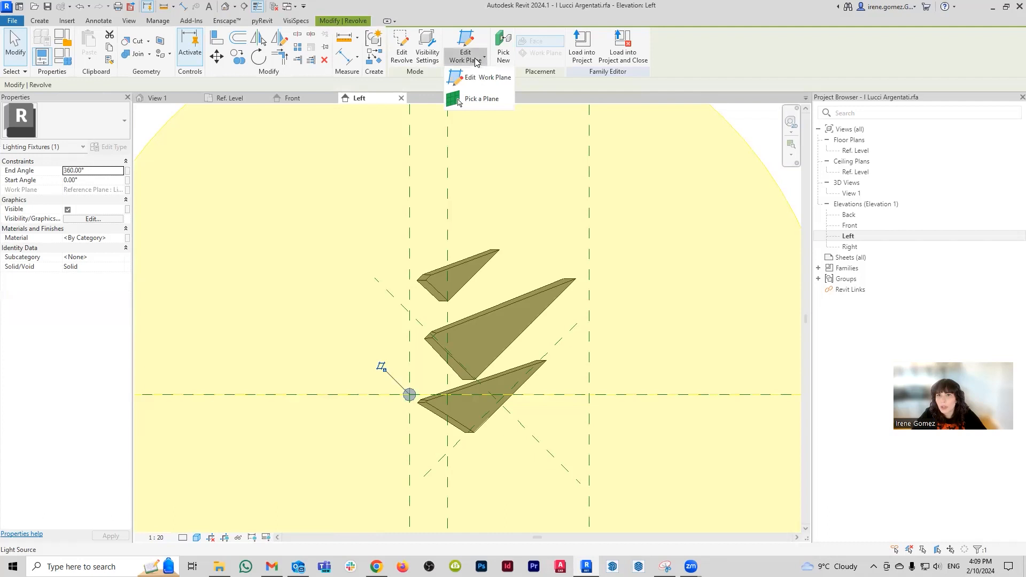
pyautogui.click(485, 100)
pyautogui.click(447, 374)
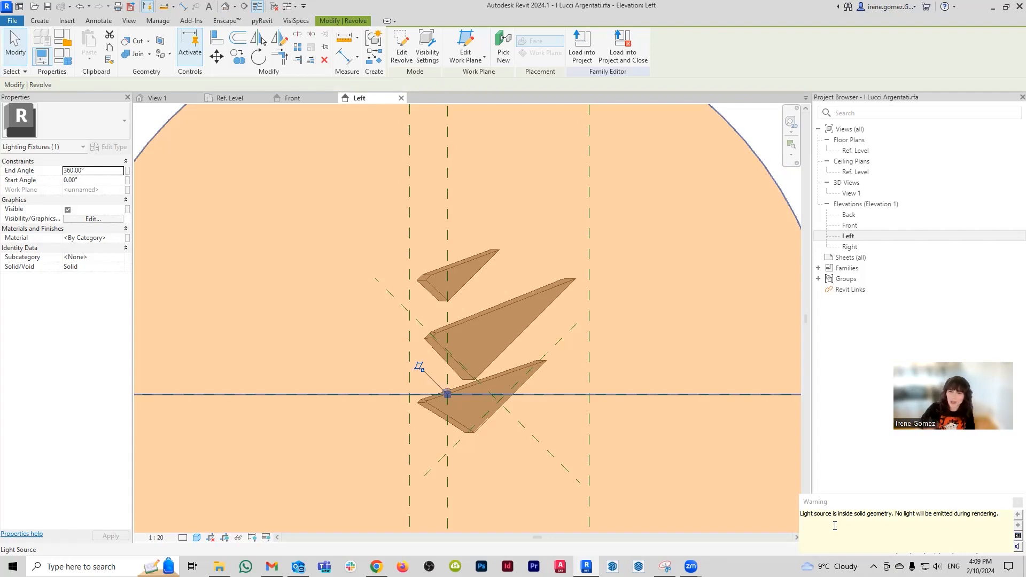
pyautogui.press('Escape')
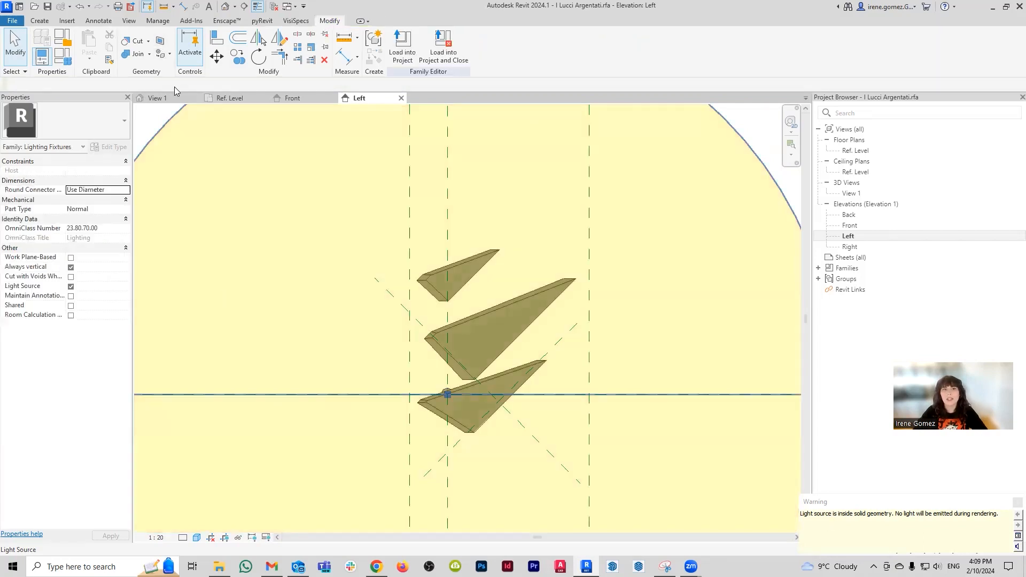
# - Open the 3D view View 1 and open the small sphere's material for editing
pyautogui.click(160, 98)
pyautogui.keyDown('shift'); pyautogui.moveTo(404, 308); pyautogui.dragTo(554, 386, button='middle'); pyautogui.keyUp('shift')
pyautogui.moveTo(544, 334); pyautogui.dragTo(513, 325, button='middle')
pyautogui.scroll(1, 513, 325)
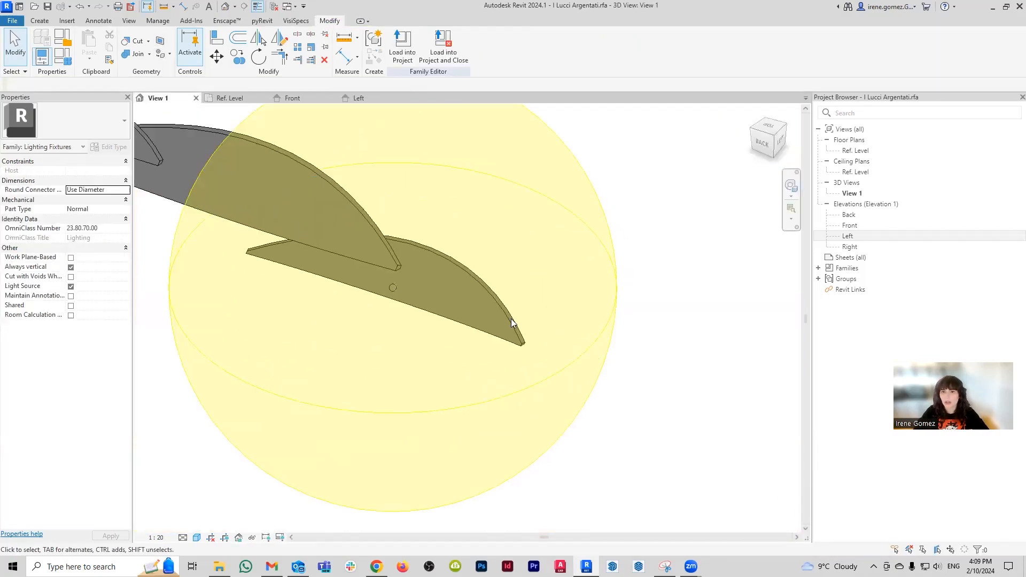
pyautogui.scroll(2, 392, 290)
pyautogui.scroll(2, 393, 290)
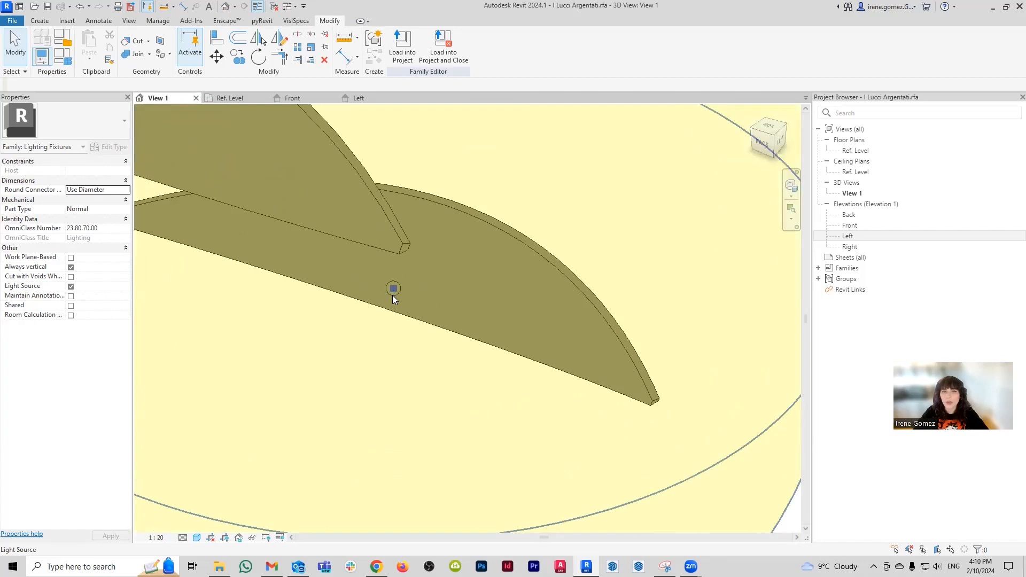
pyautogui.click(392, 298)
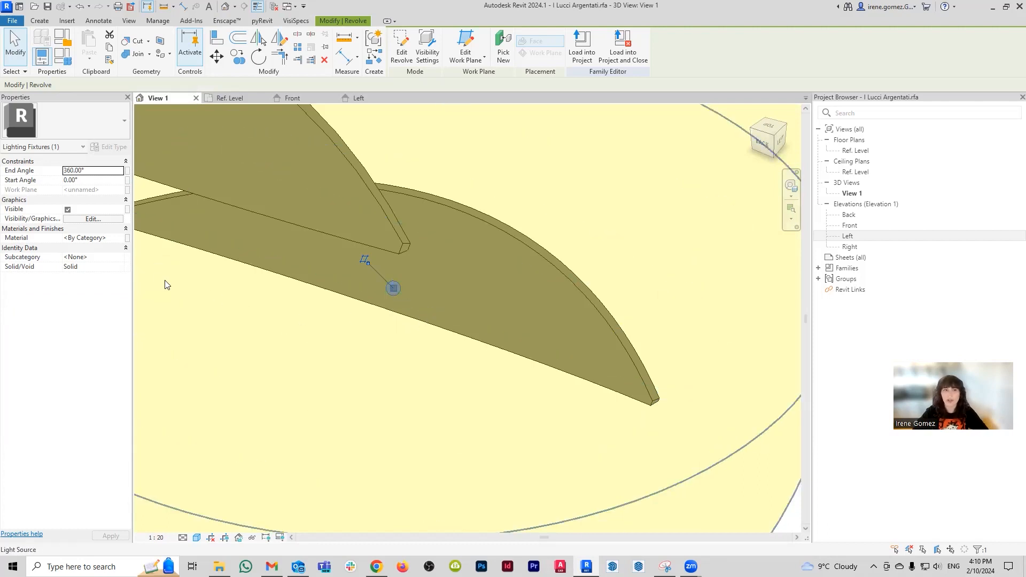
pyautogui.click(121, 238)
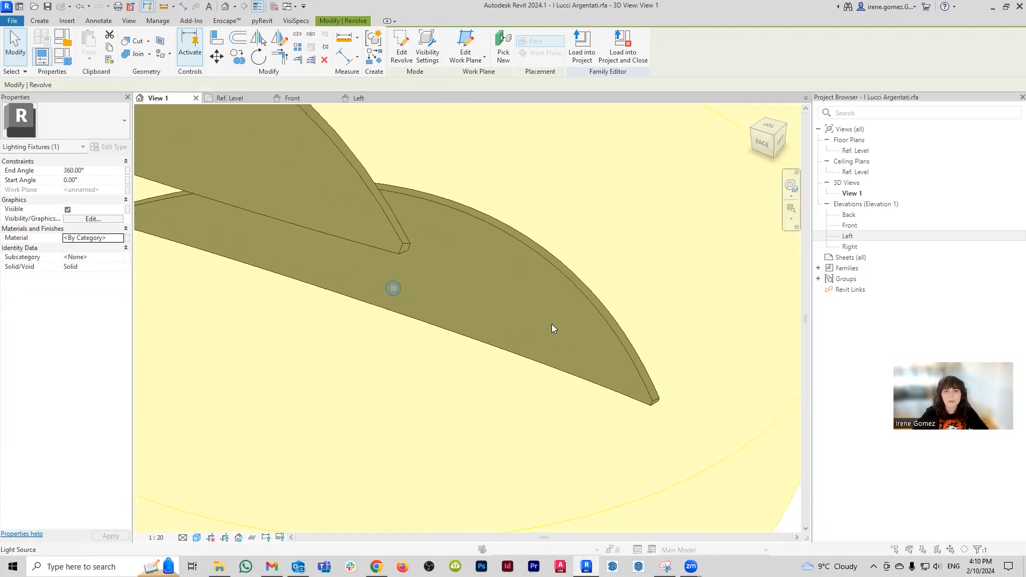
# - Add Glass, White, High Luminance from the AEC Materials Glass library and assign it to the small sphere
pyautogui.click(205, 362)
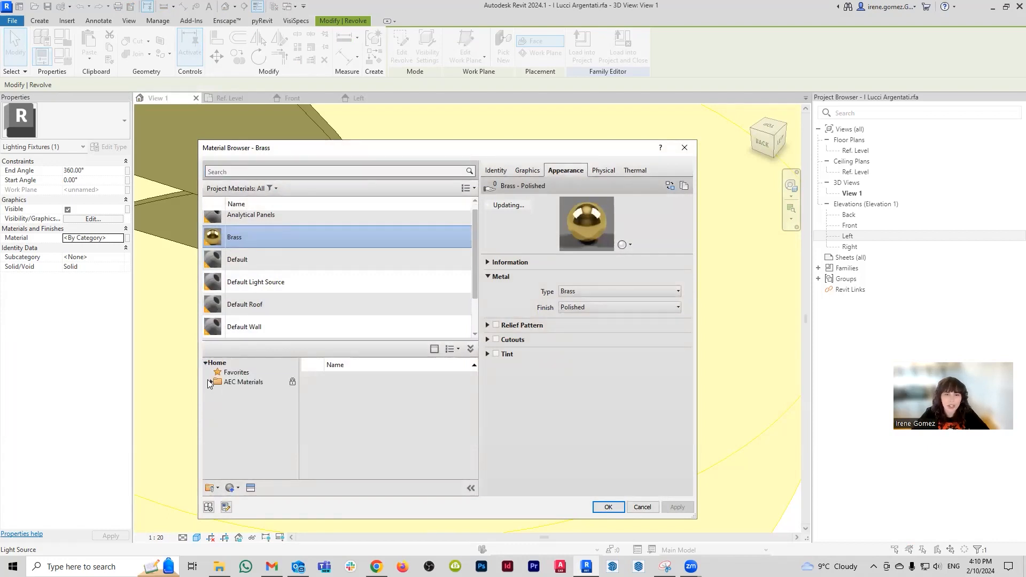
pyautogui.click(210, 382)
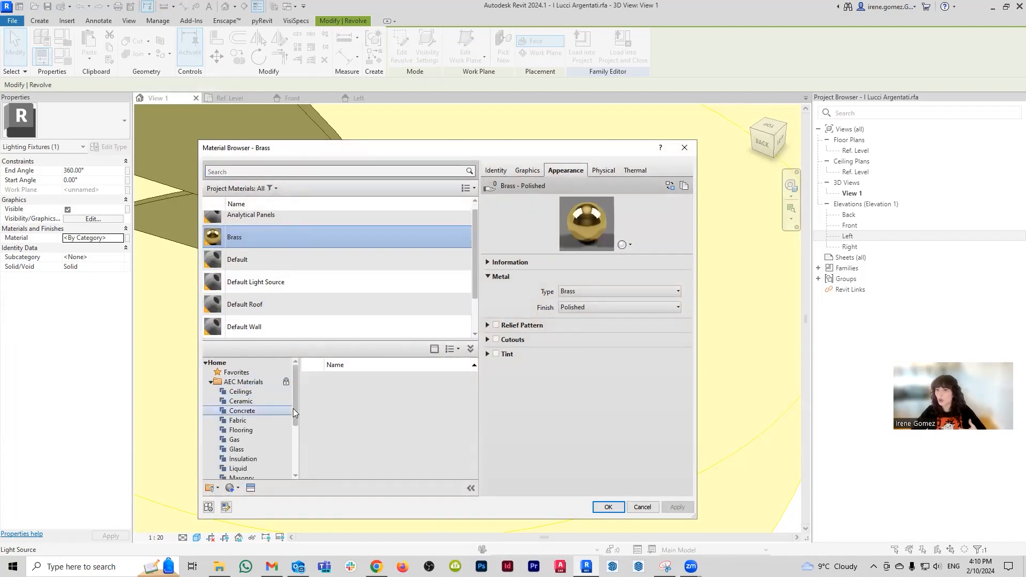
pyautogui.click(238, 448)
pyautogui.moveTo(474, 388); pyautogui.dragTo(477, 455)
pyautogui.moveTo(377, 449)
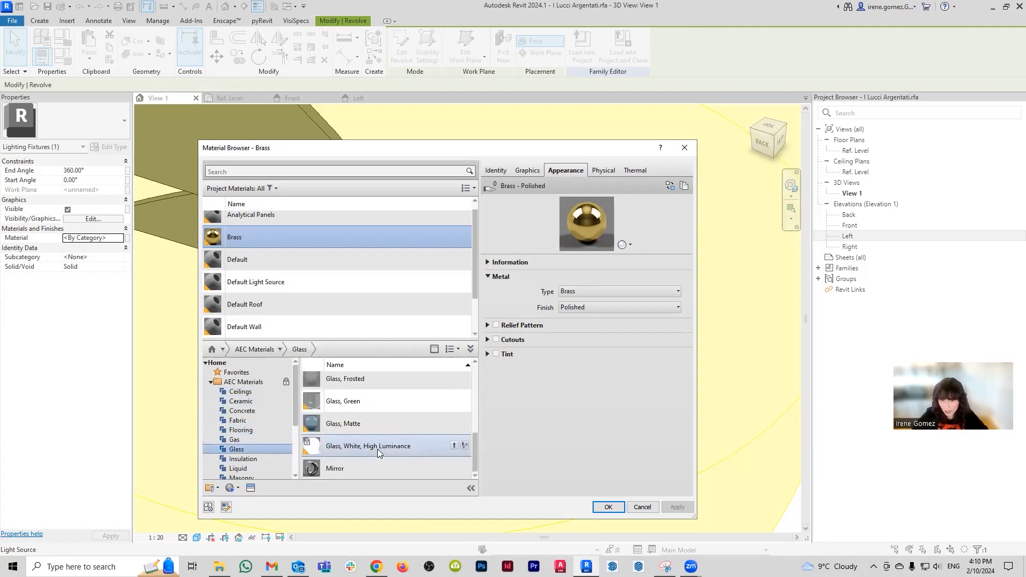
pyautogui.click(453, 447)
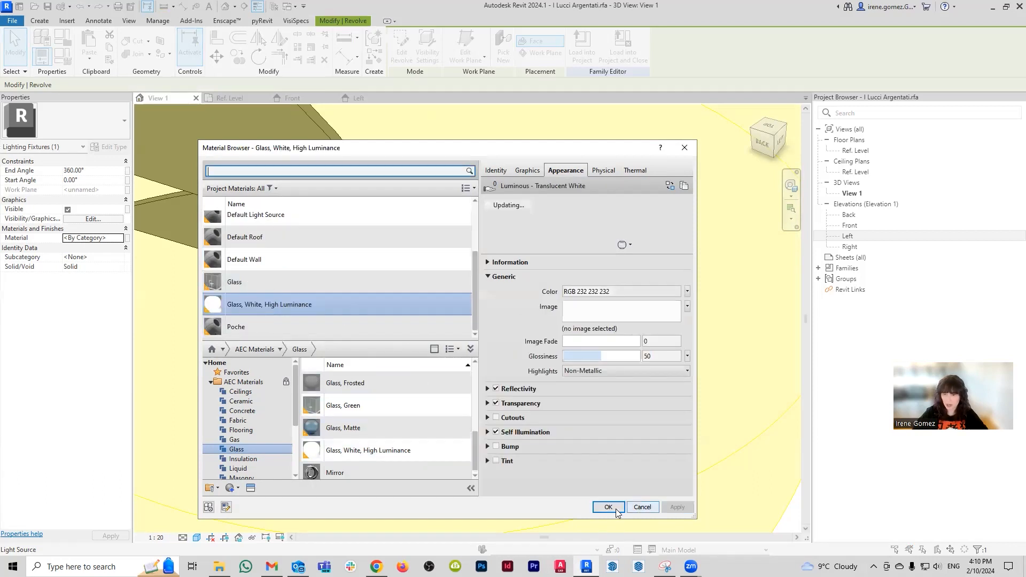
pyautogui.click(609, 508)
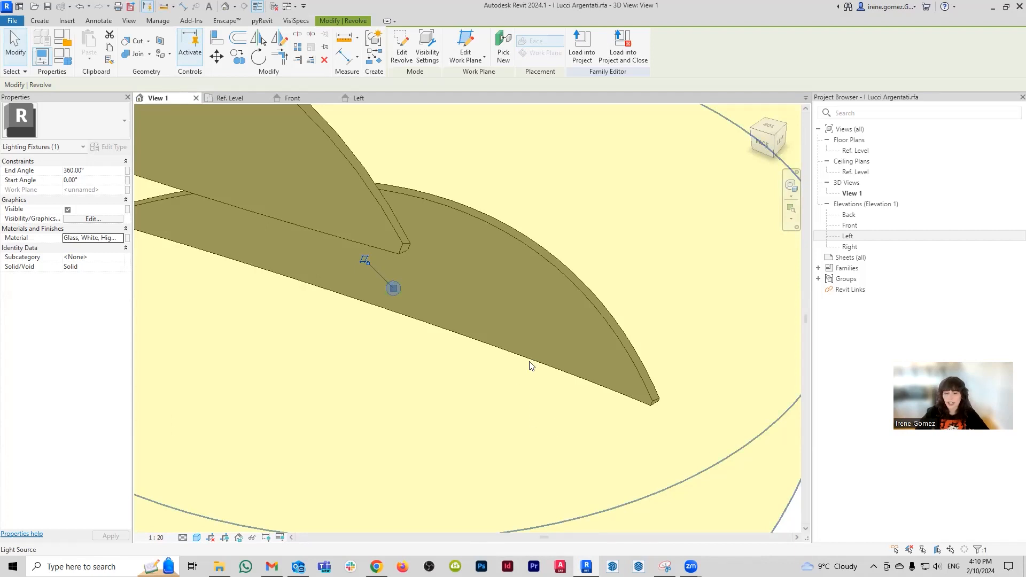
pyautogui.press('Escape')
# - Examine the whole fixture in 3D, and open the Front elevation to view the light source over the reference drawing
pyautogui.scroll(-4, 449, 323)
pyautogui.scroll(-3, 692, 418)
pyautogui.keyDown('shift'); pyautogui.moveTo(691, 418); pyautogui.dragTo(503, 426, button='middle'); pyautogui.keyUp('shift')
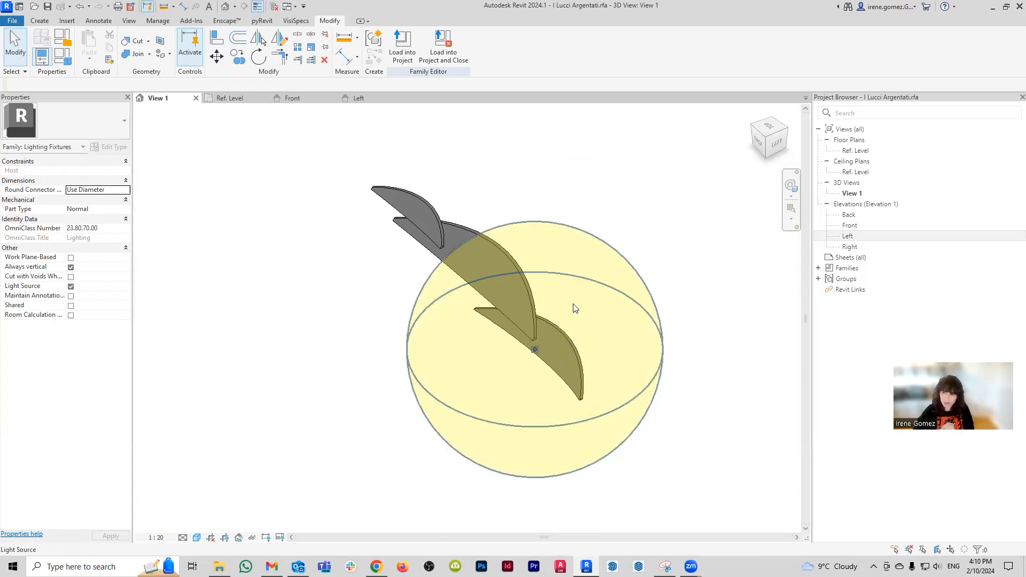
pyautogui.click(310, 96)
pyautogui.scroll(-5, 382, 432)
pyautogui.scroll(1, 365, 380)
pyautogui.click(503, 285)
pyautogui.click(531, 165)
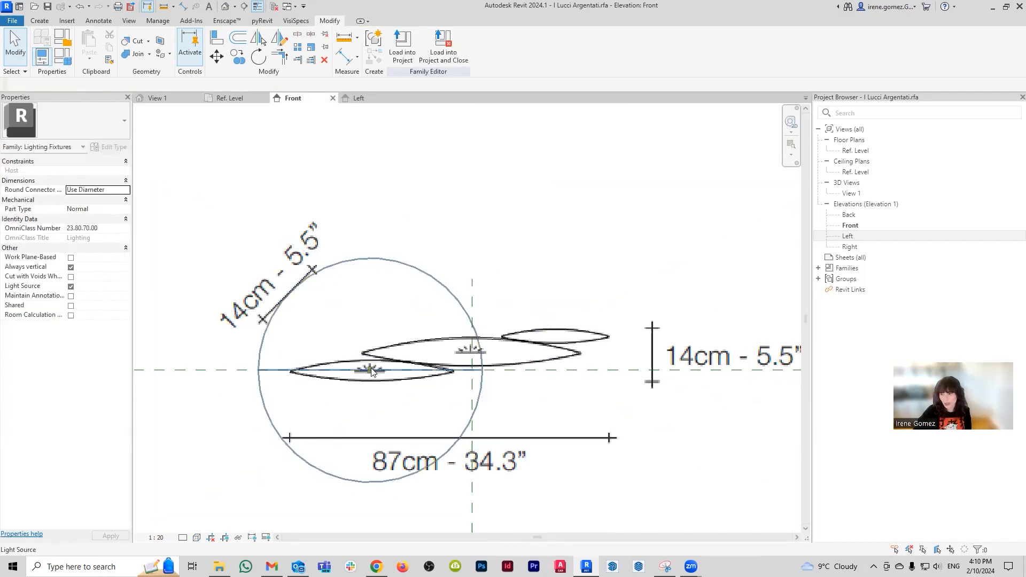
# - Inspect the light source and its alignment with the lens-shaped discs of the reference drawing in the Front elevation
pyautogui.scroll(1, 371, 367)
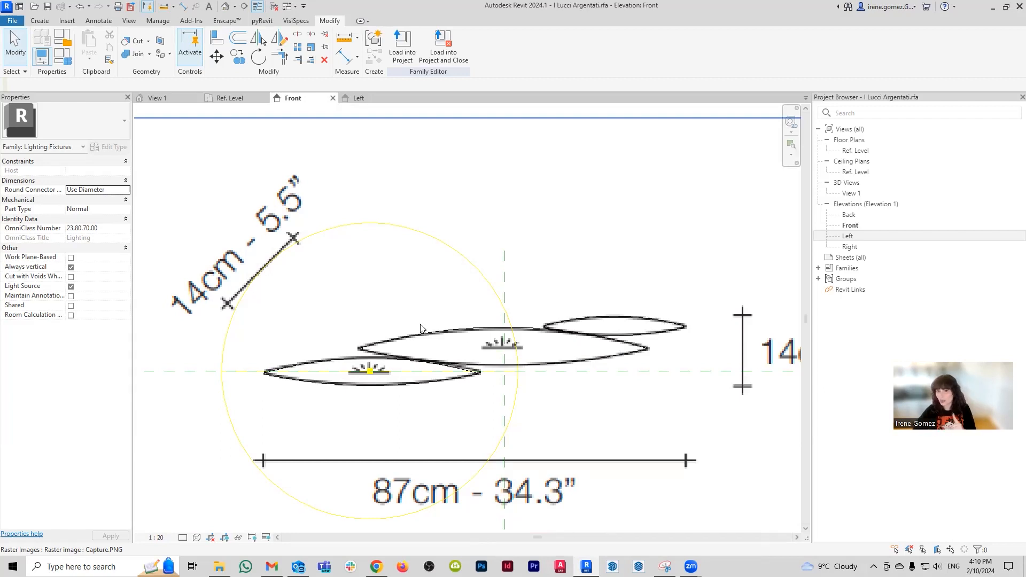
pyautogui.click(438, 239)
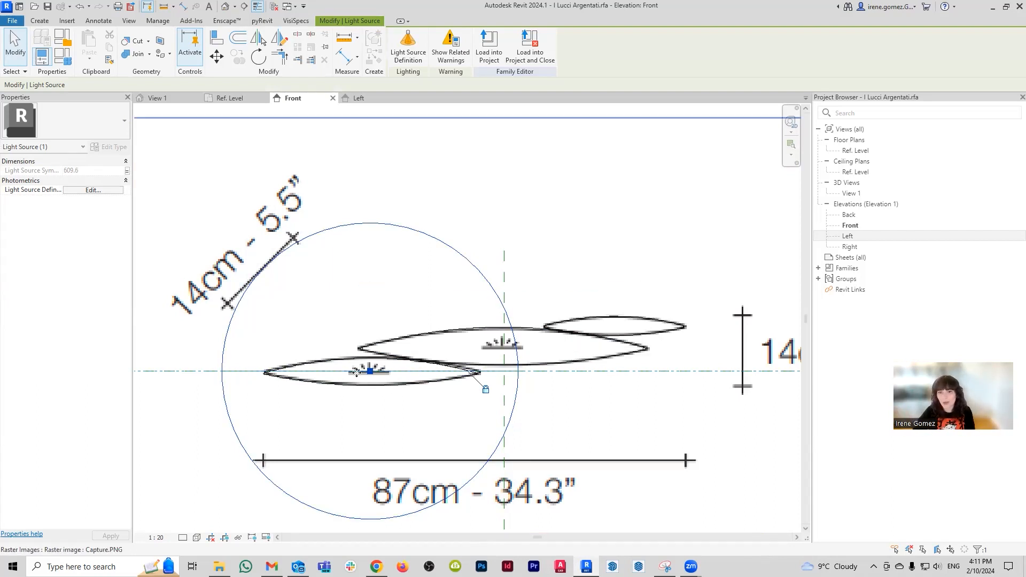
pyautogui.press('Escape')
pyautogui.scroll(2, 375, 371)
pyautogui.scroll(2, 374, 374)
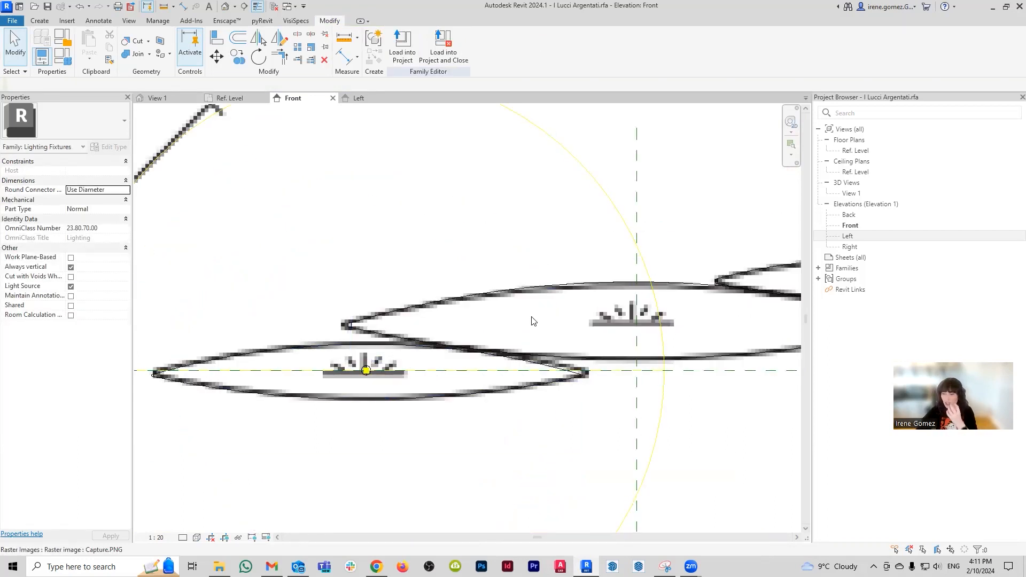
pyautogui.scroll(-4, 532, 320)
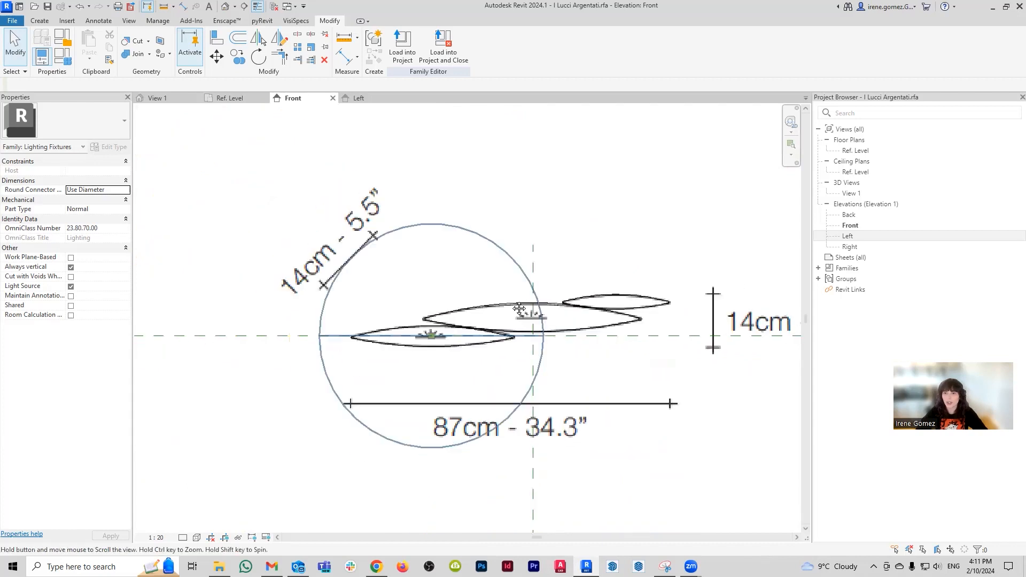
pyautogui.moveTo(520, 309); pyautogui.dragTo(473, 328, button='middle')
# - Create a new family from the Metric Lighting Fixture.rft template in the English template folder
pyautogui.click(12, 20)
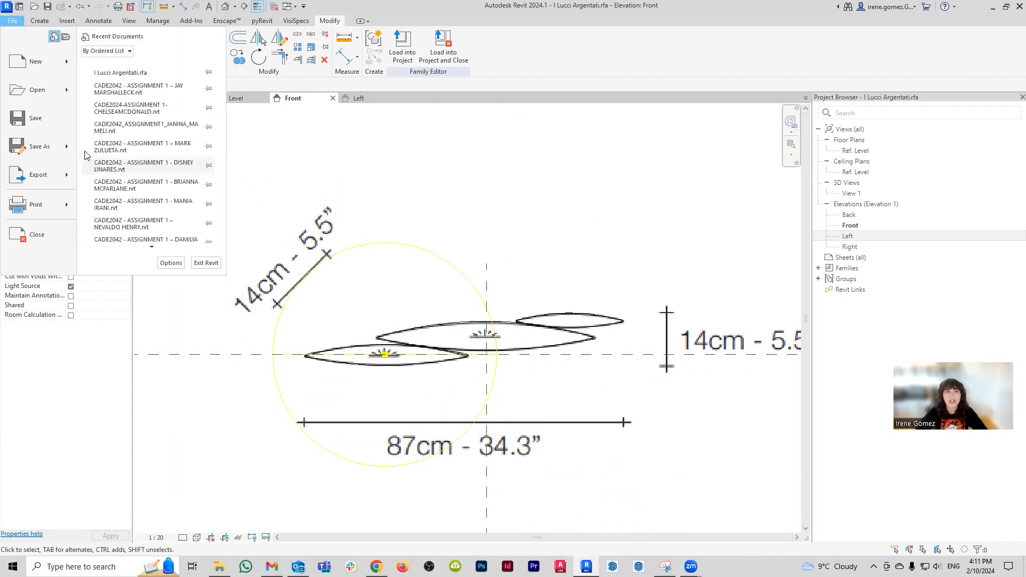
pyautogui.moveTo(57, 63)
pyautogui.click(169, 103)
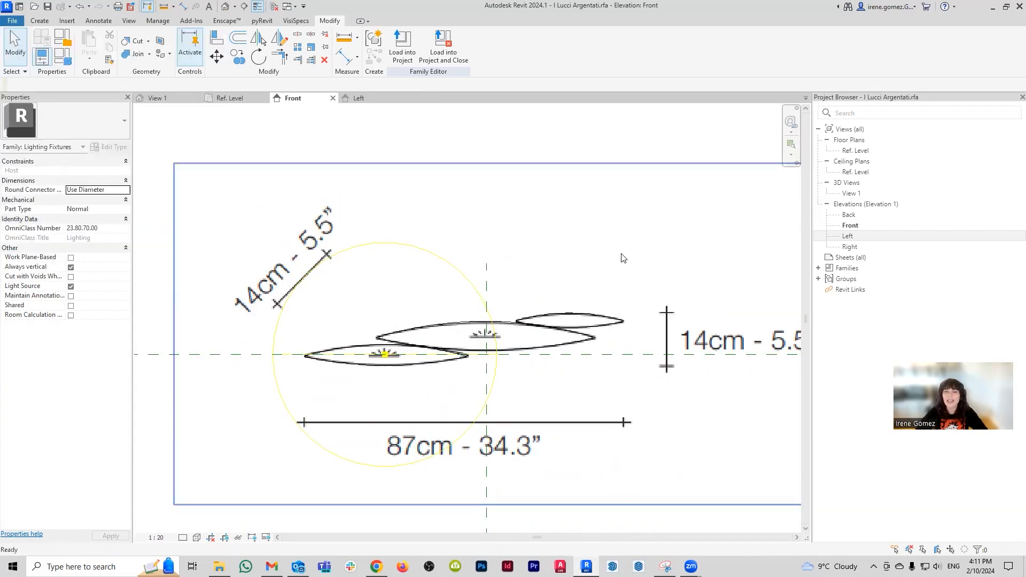
pyautogui.scroll(-10, 441, 278)
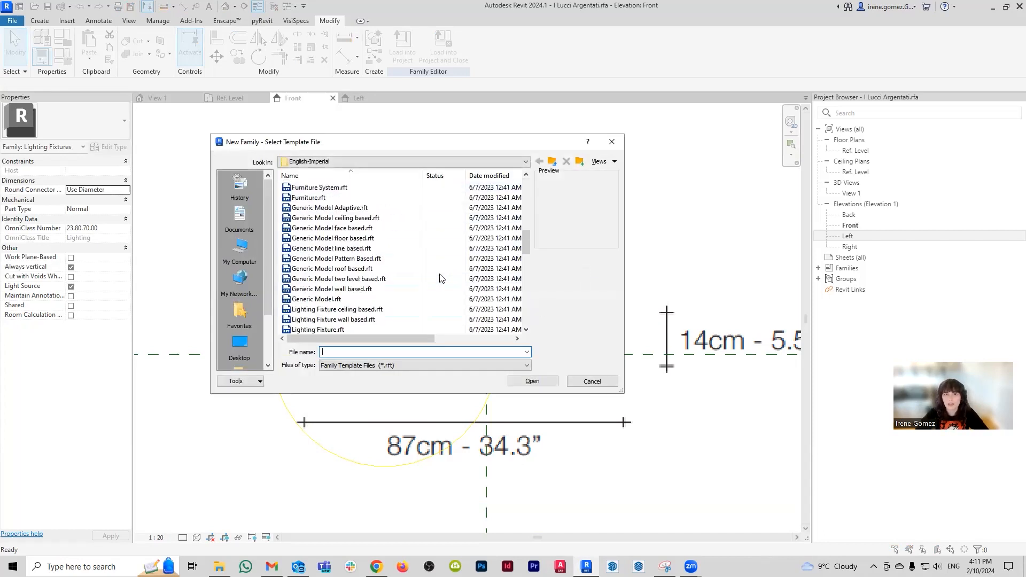
pyautogui.click(554, 162)
pyautogui.doubleClick(406, 207)
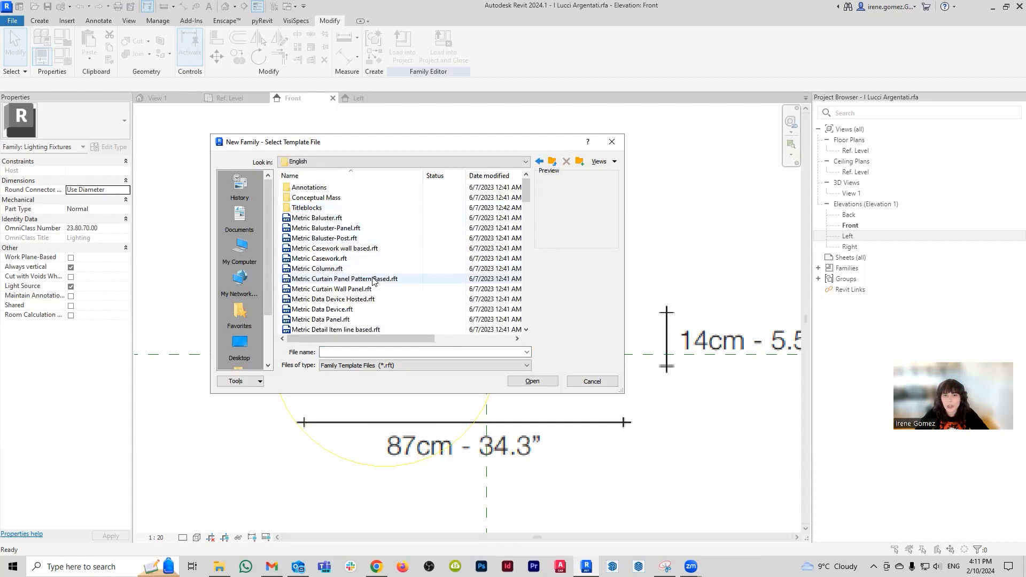
pyautogui.scroll(-10, 373, 282)
pyautogui.scroll(2, 373, 282)
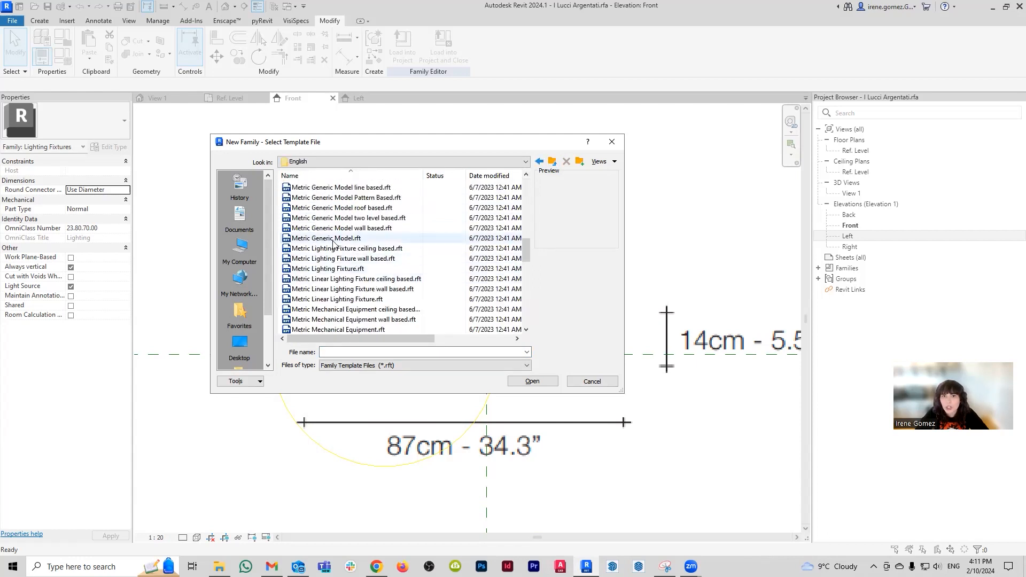
pyautogui.click(327, 269)
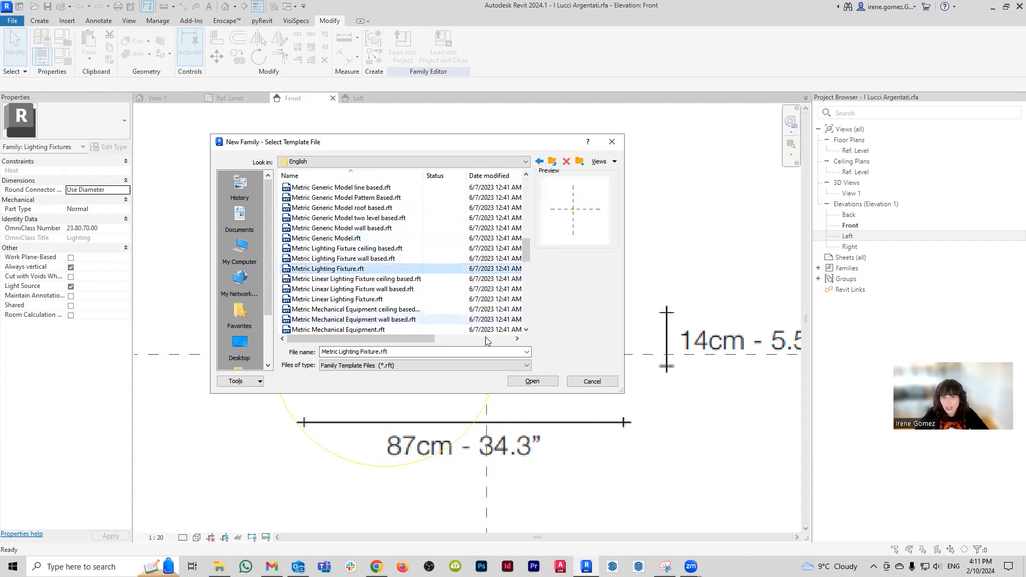
pyautogui.click(529, 383)
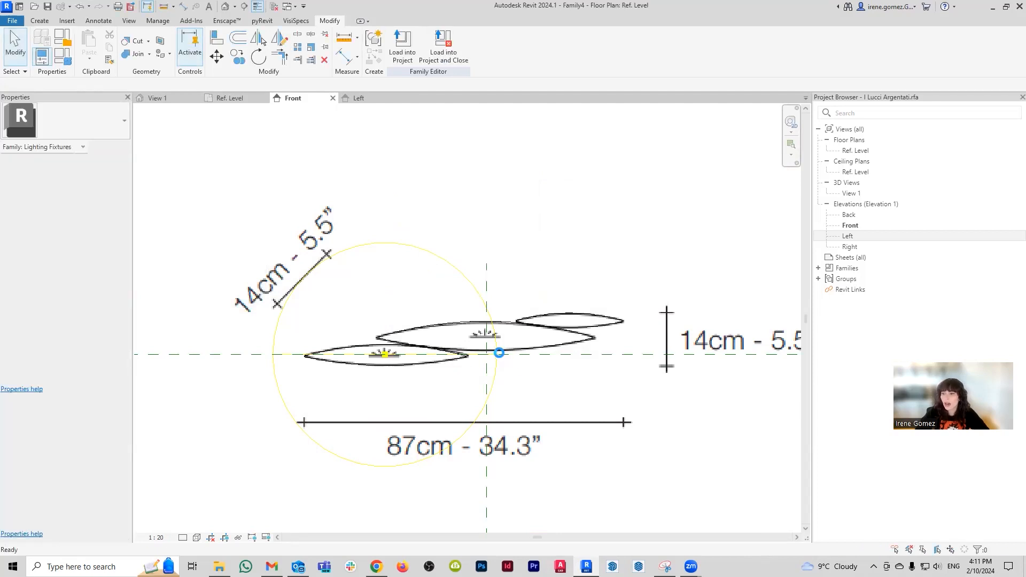
# - Open the new family's Front elevation at the light source
pyautogui.scroll(8, 459, 315)
pyautogui.scroll(3, 479, 346)
pyautogui.scroll(-1, 481, 351)
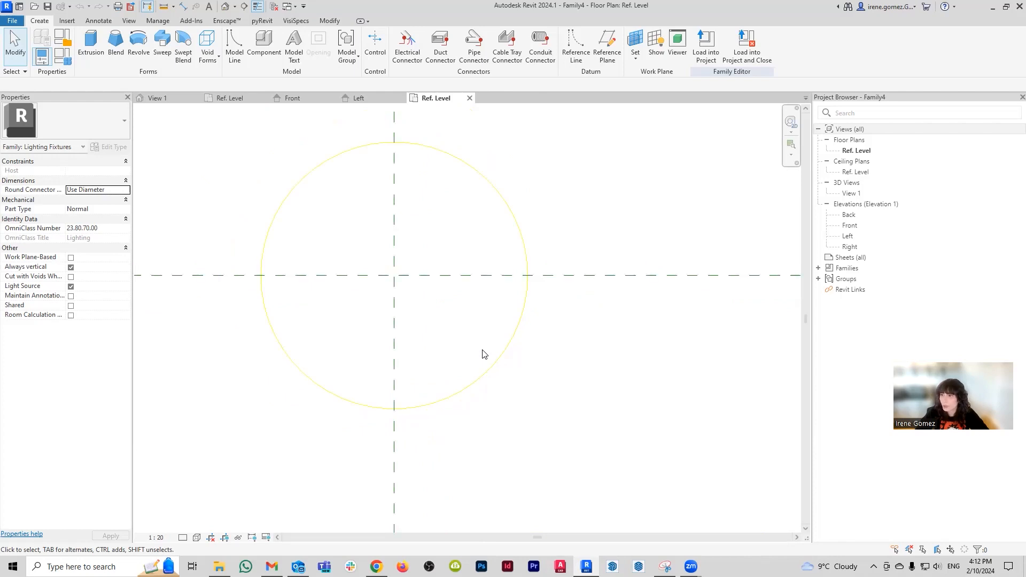
pyautogui.doubleClick(850, 225)
pyautogui.scroll(5, 394, 221)
pyautogui.moveTo(355, 198); pyautogui.dragTo(396, 236, button='middle')
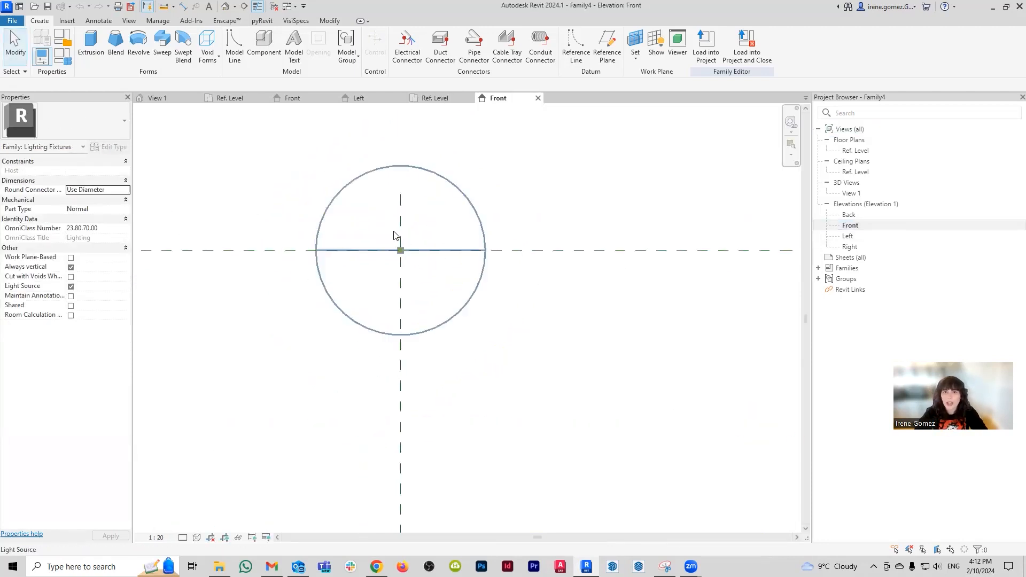
# - Start a Revolve and sketch a circular boundary with radius 5 centred on the light source
pyautogui.click(138, 56)
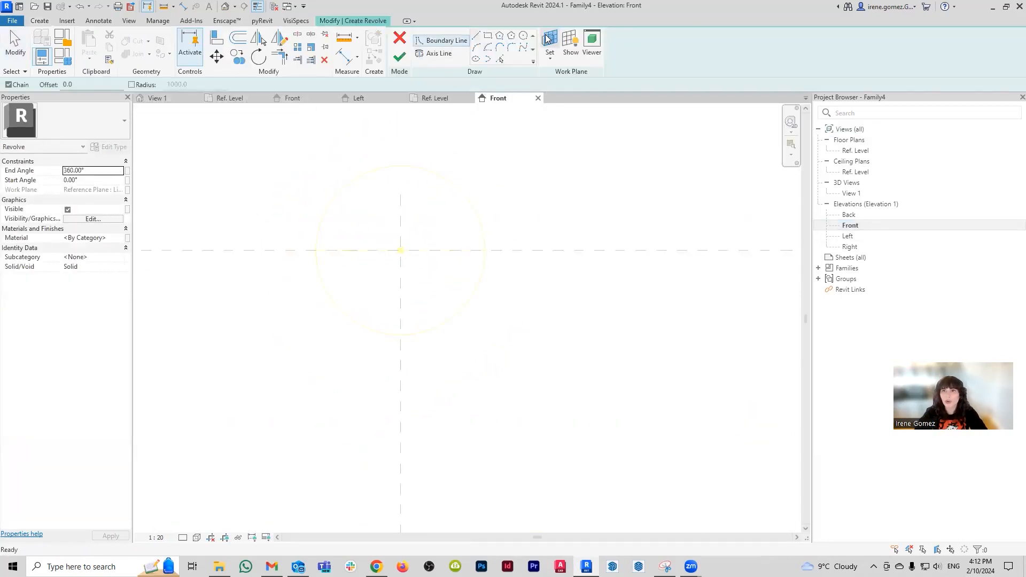
pyautogui.click(523, 36)
pyautogui.click(400, 250)
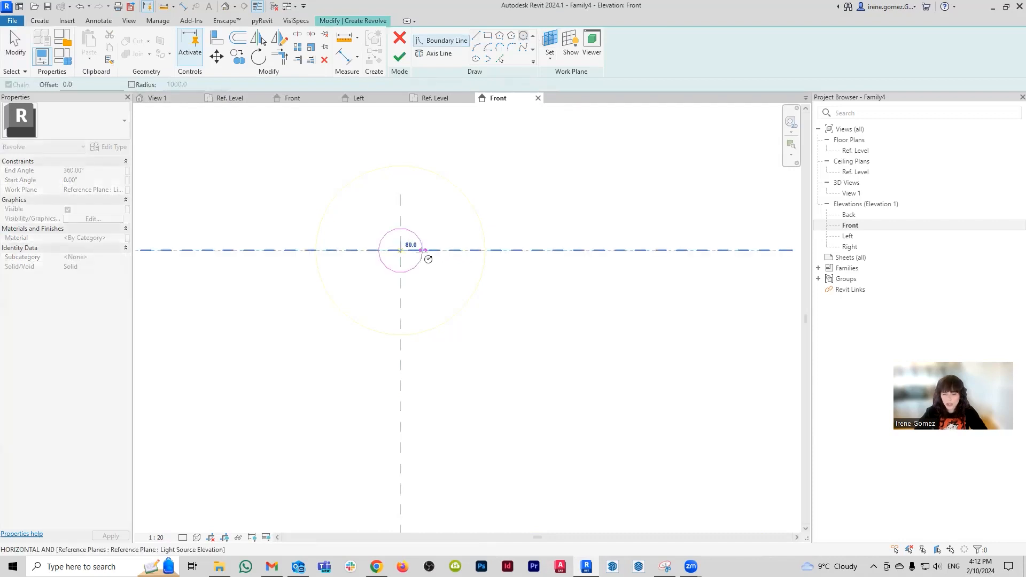
pyautogui.click(422, 258)
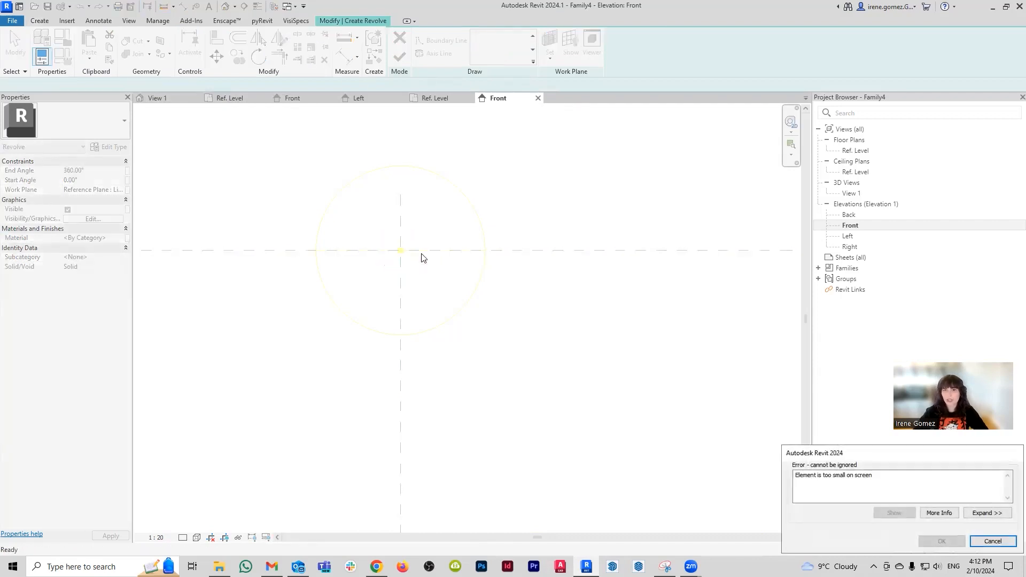
pyautogui.click(992, 541)
pyautogui.scroll(2, 393, 230)
pyautogui.click(522, 36)
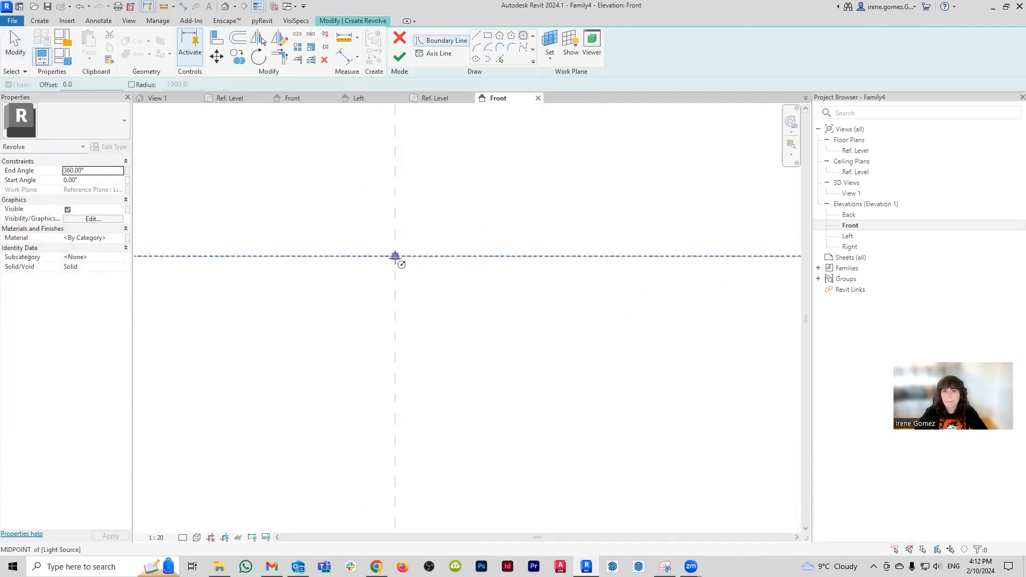
pyautogui.click(395, 256)
pyautogui.write('5')
pyautogui.press('Return')
pyautogui.press('Escape')
pyautogui.press('Escape')
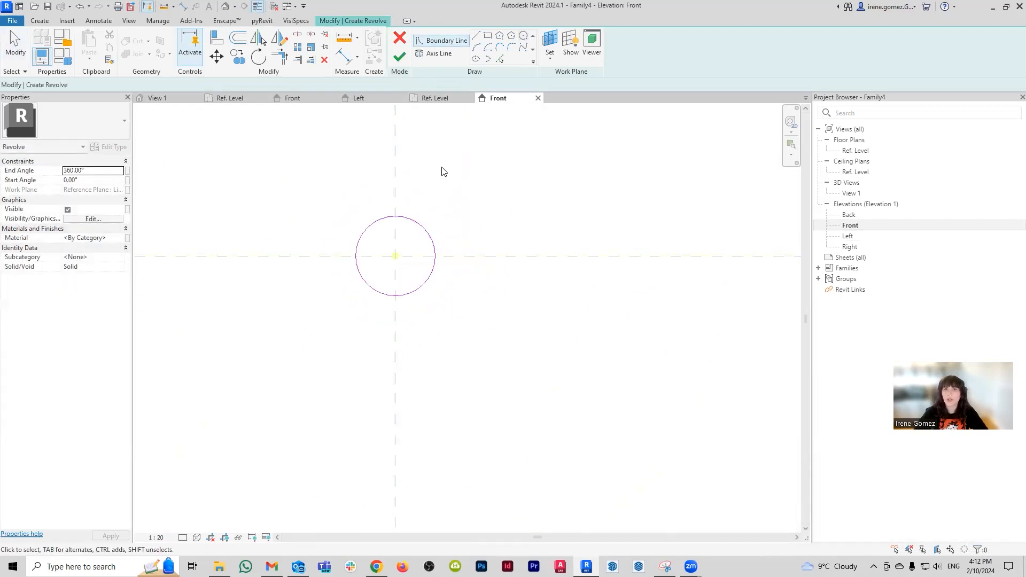
# - Draw a vertical boundary line across the circle from its lower quadrant to its upper quadrant
pyautogui.click(476, 36)
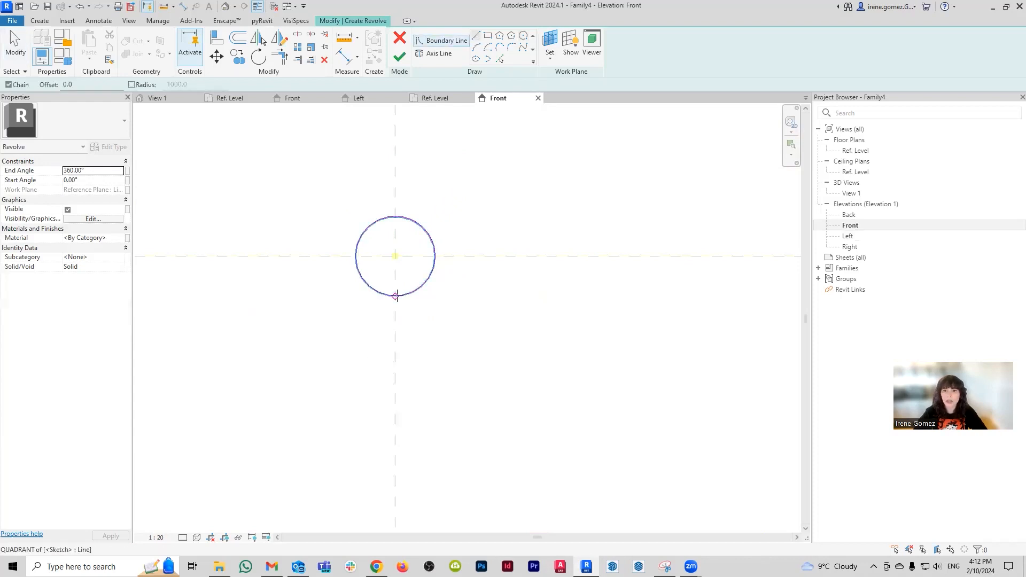
pyautogui.click(395, 295)
pyautogui.click(394, 215)
pyautogui.press('Escape')
pyautogui.press('Escape')
# - Split the circle and trim it against the vertical line, leaving a closed left-half semicircle profile
pyautogui.press('s')
pyautogui.press('l')
pyautogui.click(432, 241)
pyautogui.press('Escape')
pyautogui.press('t')
pyautogui.press('r')
pyautogui.click(382, 218)
pyautogui.click(396, 232)
pyautogui.click(381, 297)
pyautogui.click(395, 288)
# - Pick the vertical reference plane as the axis line and finish the 360-degree revolve as a sphere
pyautogui.click(435, 54)
pyautogui.click(488, 36)
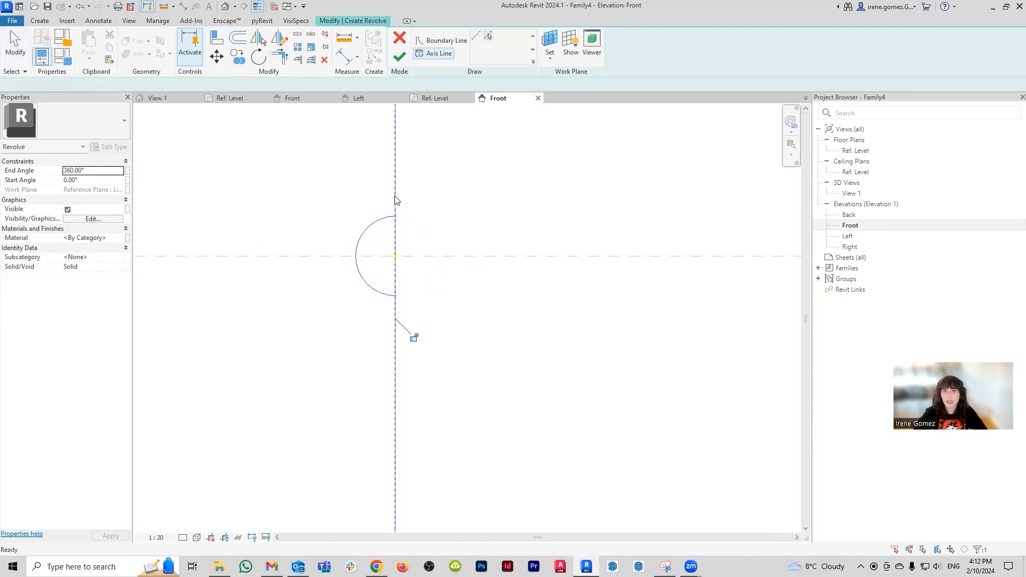
pyautogui.click(401, 331)
pyautogui.click(400, 57)
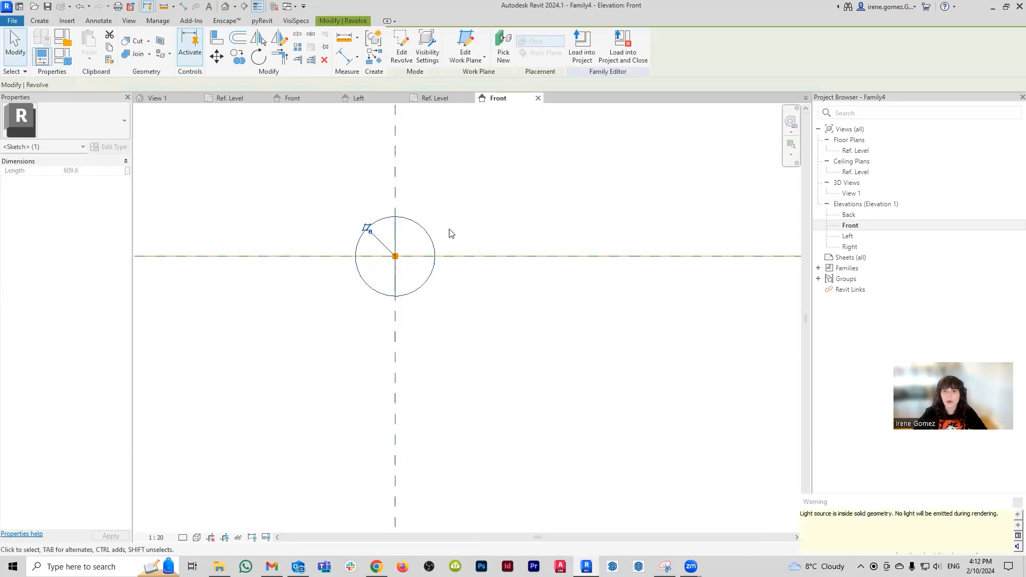
pyautogui.click(282, 133)
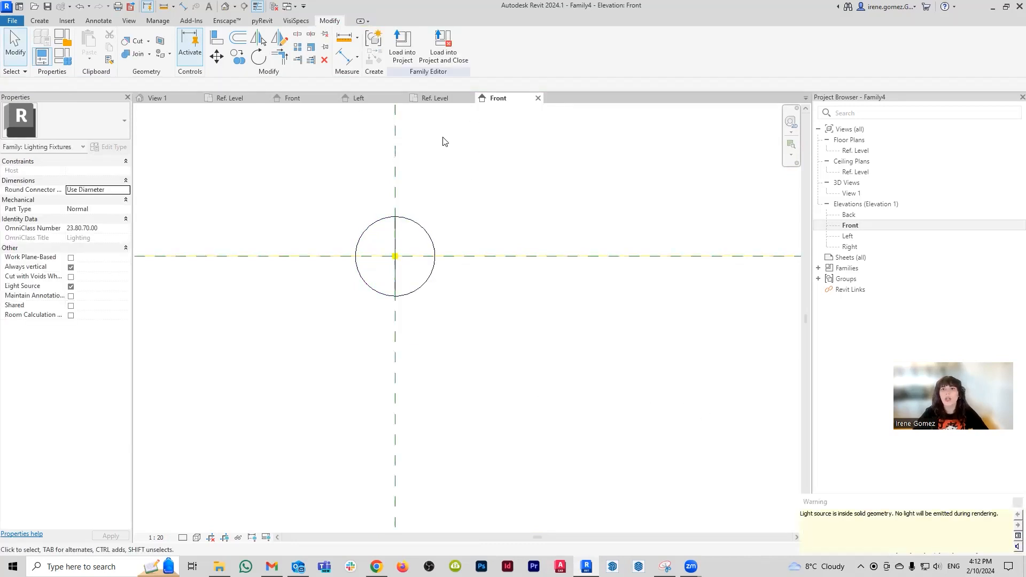
# - Add Glass, White, High Luminance from the AEC Materials Glass library and apply it to the new family's sphere
pyautogui.click(396, 281)
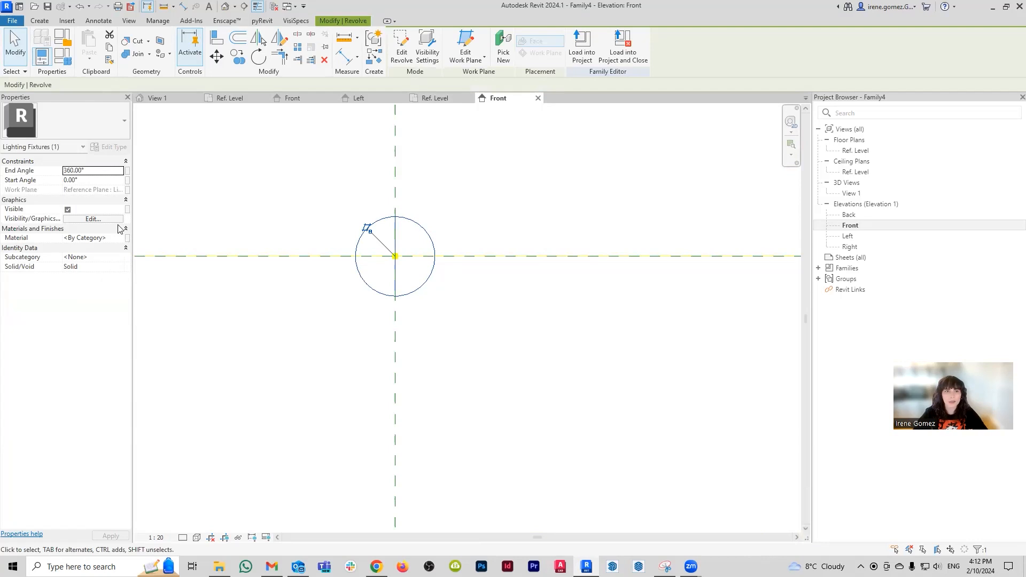
pyautogui.click(126, 238)
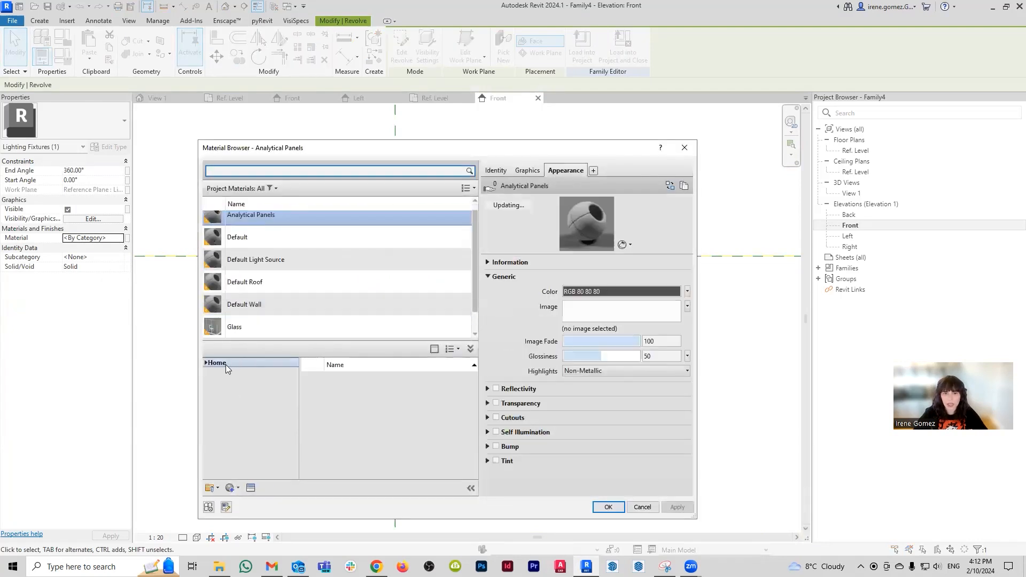
pyautogui.click(206, 363)
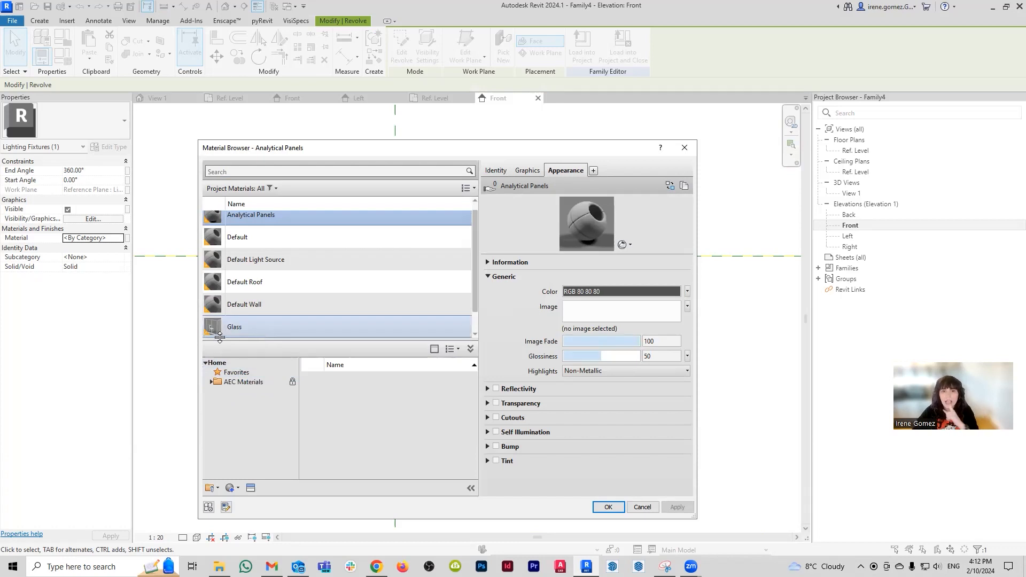
pyautogui.click(211, 382)
pyautogui.click(236, 449)
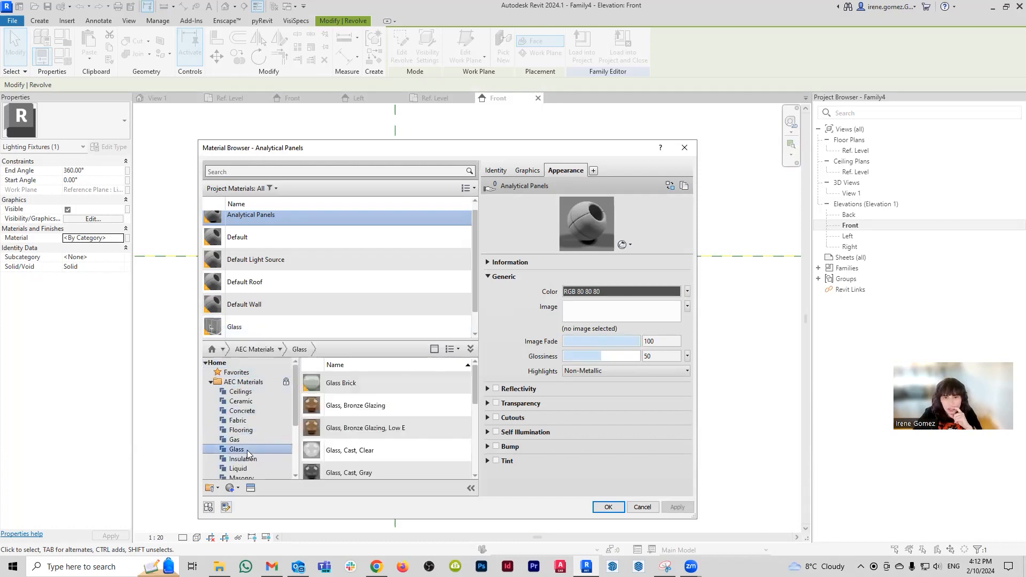
pyautogui.click(464, 445)
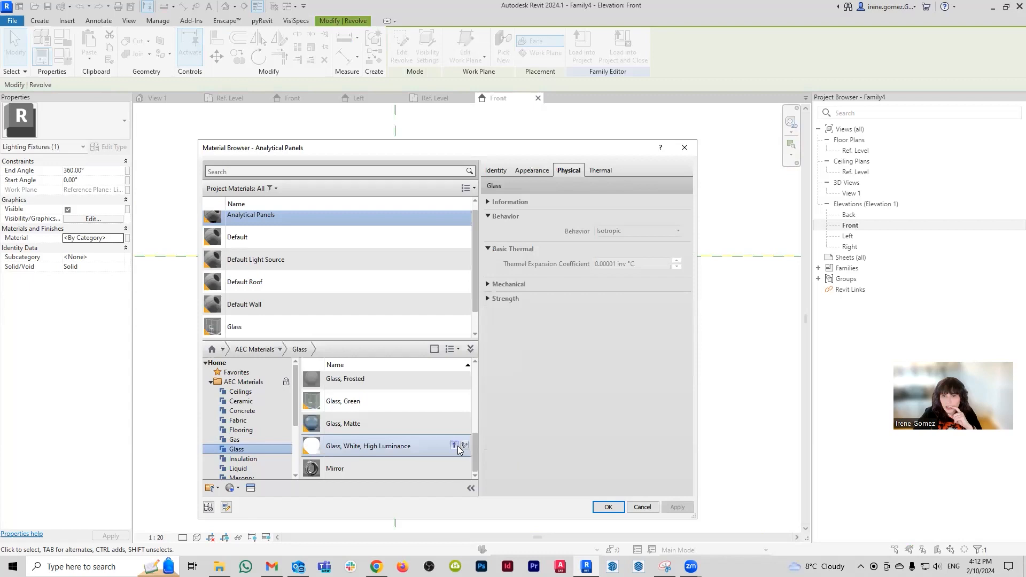
pyautogui.click(454, 446)
pyautogui.click(608, 506)
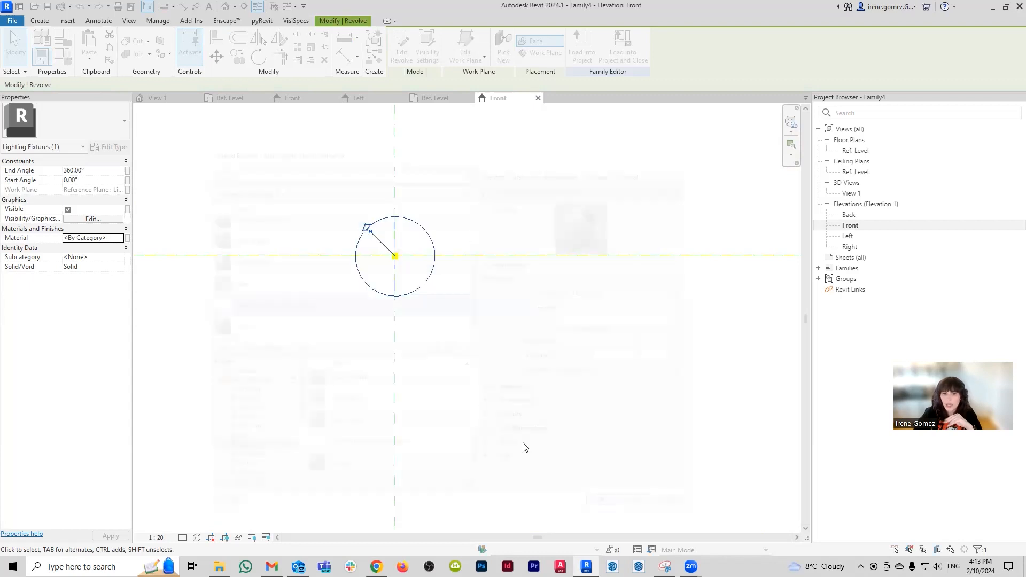
pyautogui.click(505, 331)
# - Save the new lighting family to the Desktop as a family file named single bulb
pyautogui.scroll(-5, 504, 330)
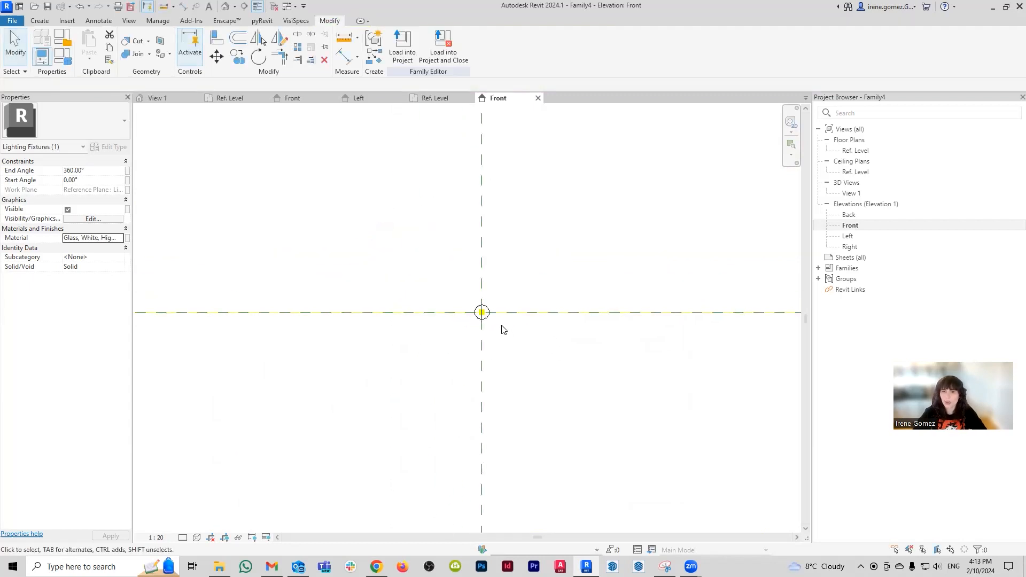
pyautogui.scroll(-3, 504, 330)
pyautogui.scroll(6, 506, 323)
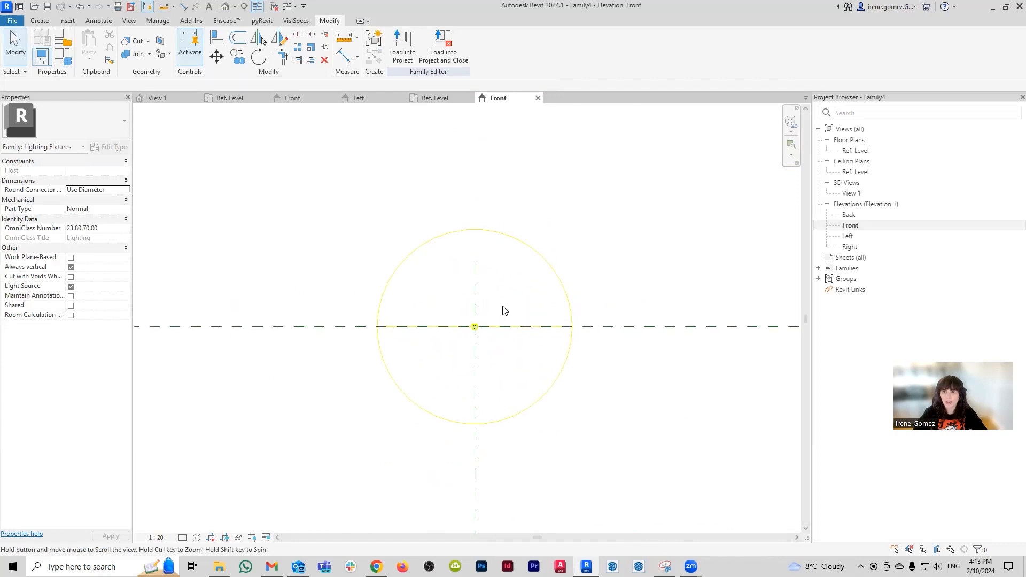
pyautogui.click(11, 20)
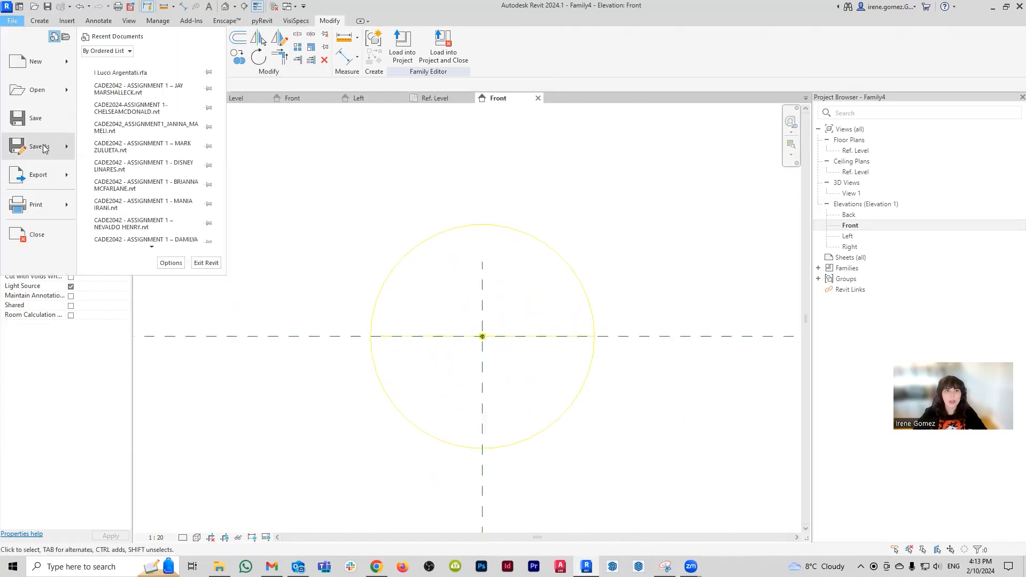
pyautogui.moveTo(41, 144)
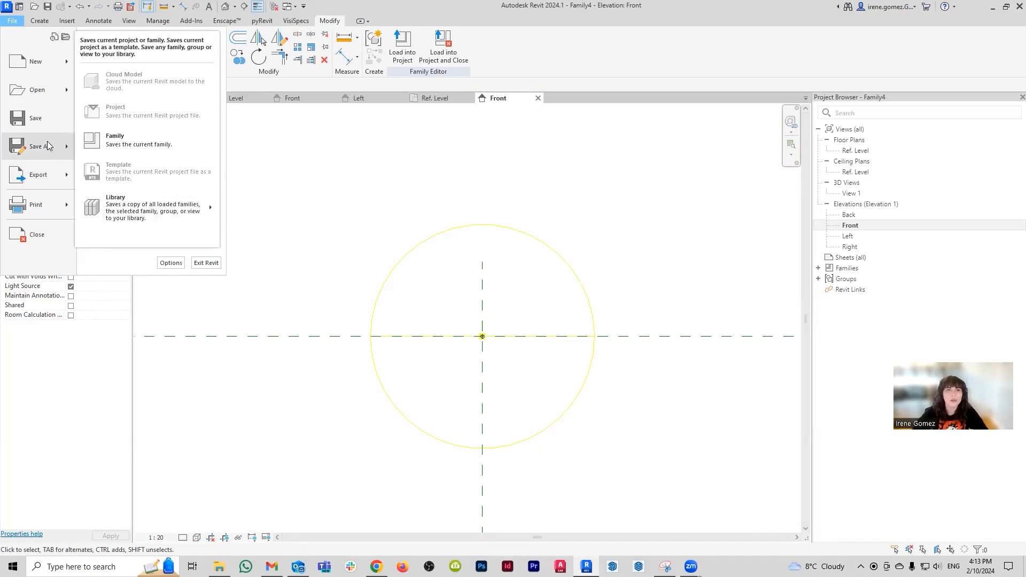
pyautogui.click(123, 140)
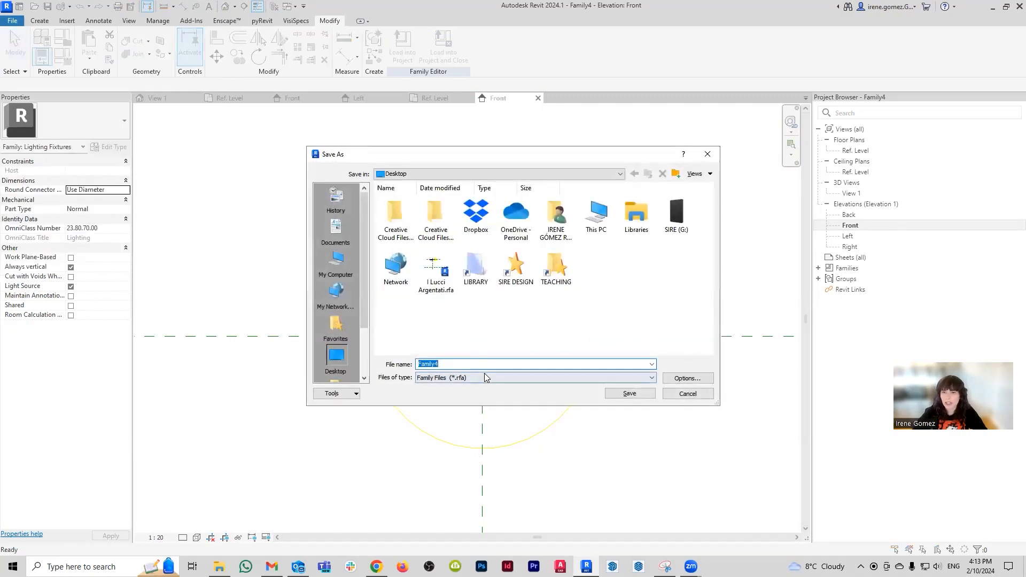
pyautogui.write('si')
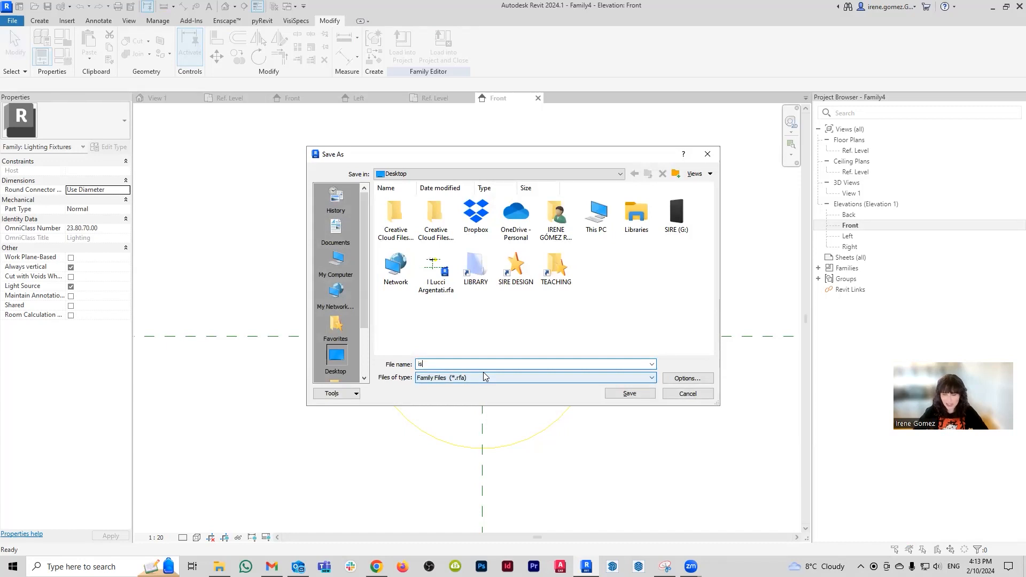
pyautogui.write('ngle bu')
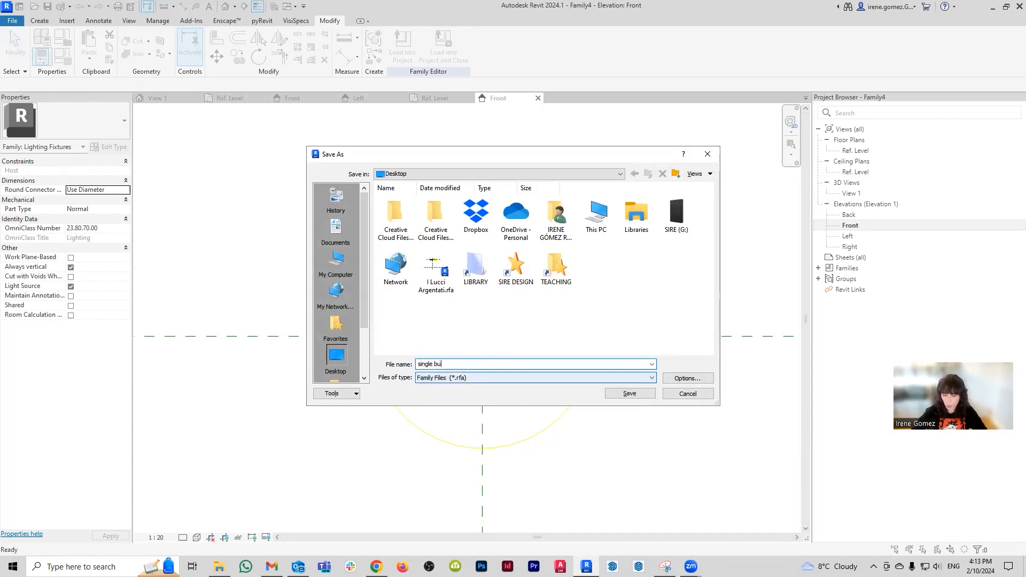
pyautogui.write('lb')
pyautogui.press('Return')
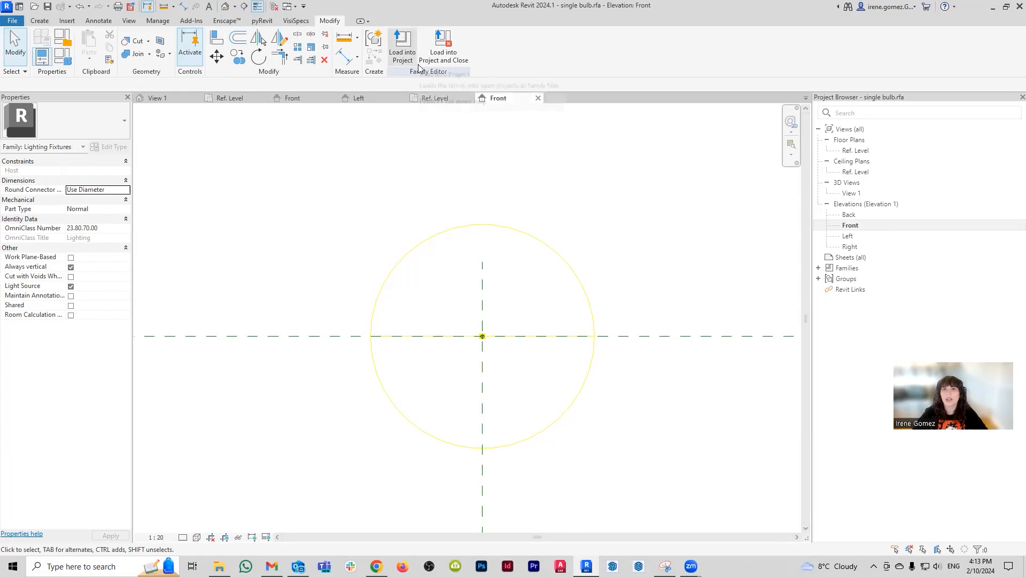
# - Load the single bulb family into I Lucci Argentati, closing its own file, and place one on the vertical reference plane at the middle blade
pyautogui.click(443, 48)
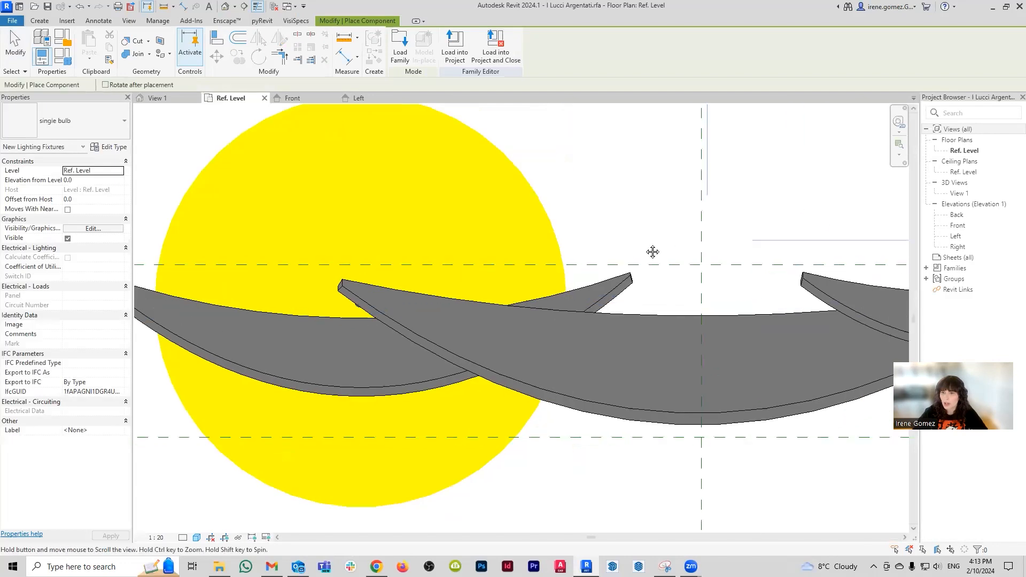
pyautogui.moveTo(653, 252); pyautogui.dragTo(556, 265, button='middle')
pyautogui.scroll(-5, 566, 270)
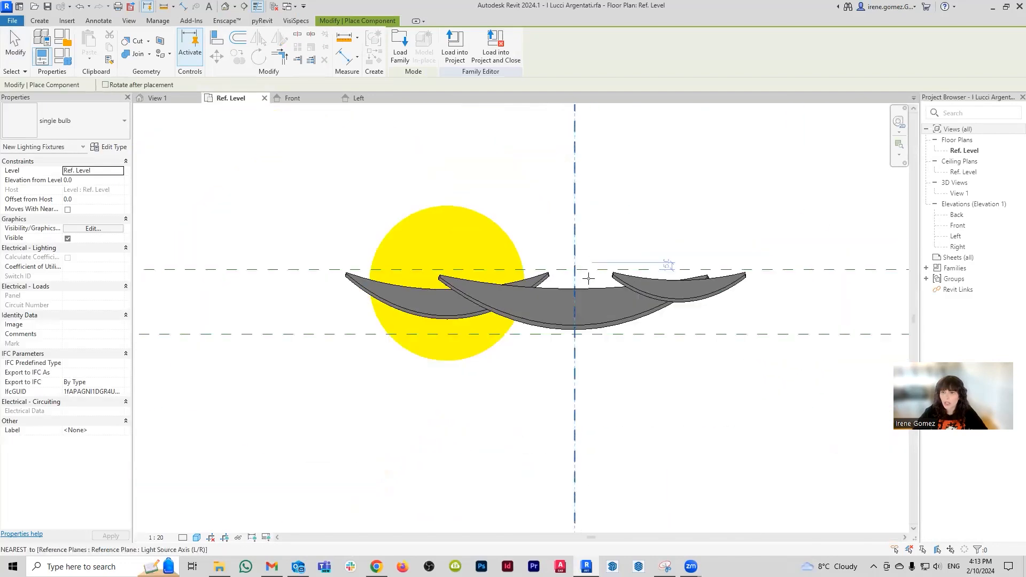
pyautogui.moveTo(649, 271); pyautogui.dragTo(540, 280, button='middle')
pyautogui.scroll(3, 543, 279)
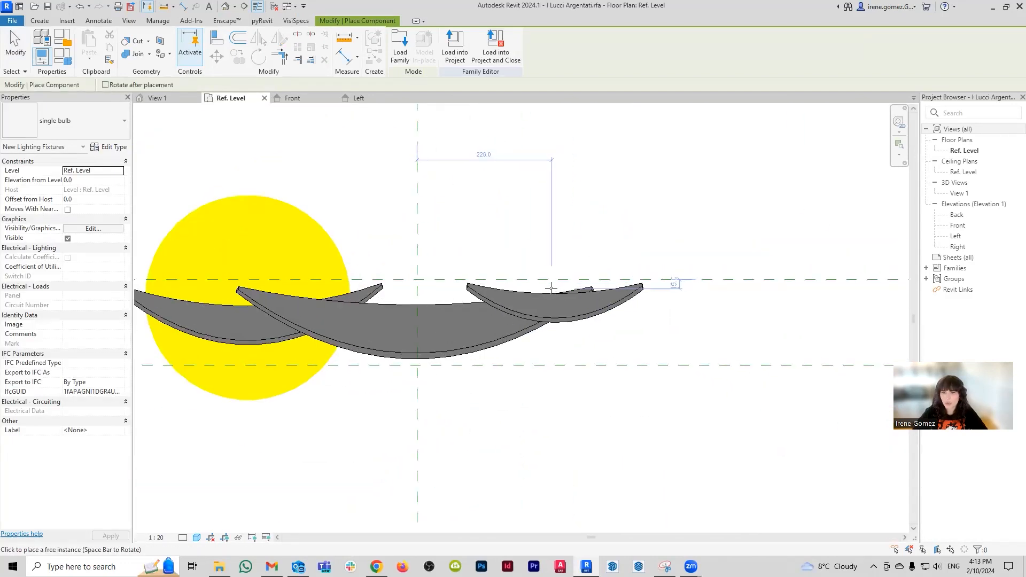
pyautogui.click(417, 296)
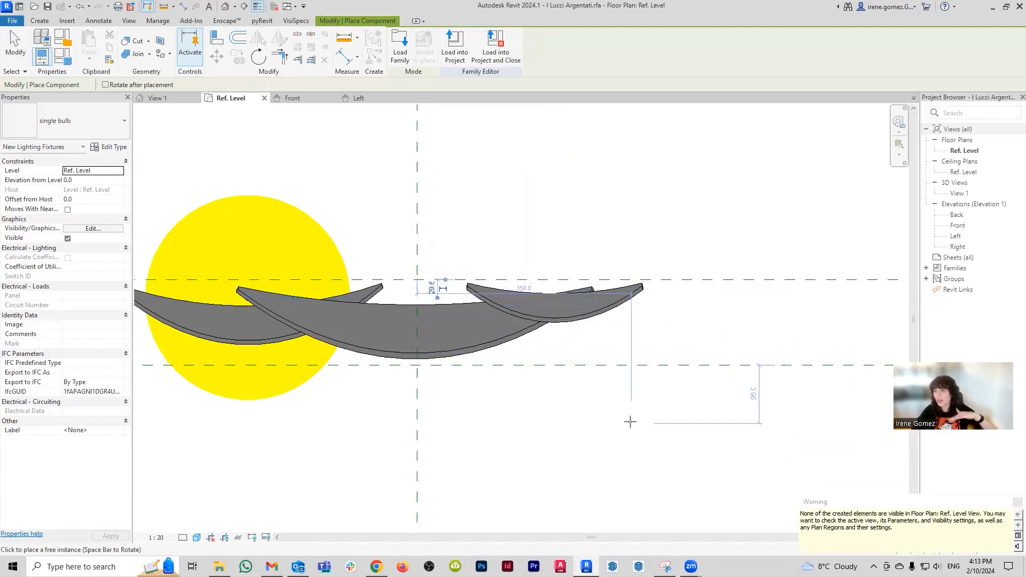
pyautogui.press('Escape')
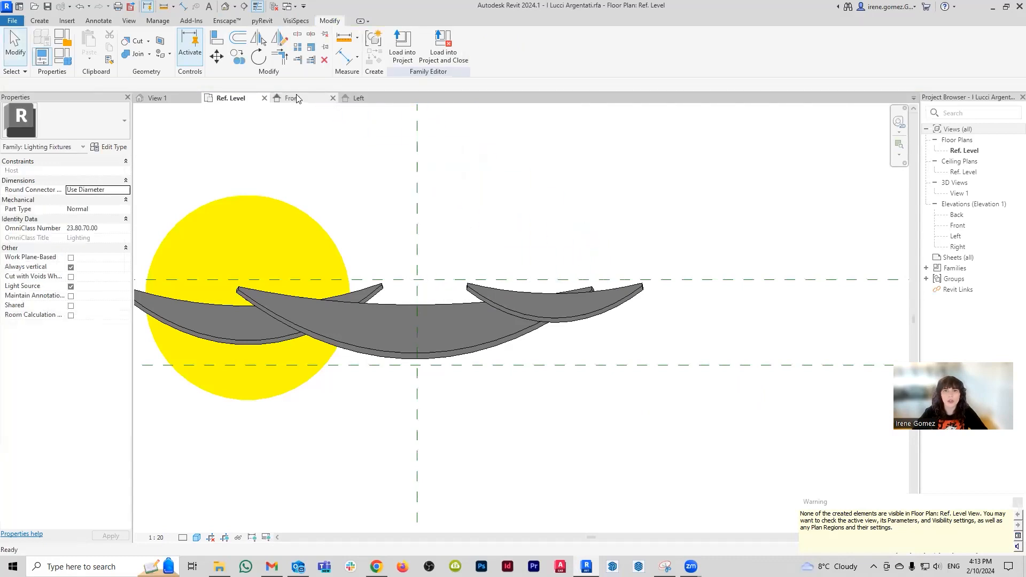
# - Nudge the placed single bulb up at the middle blade in the Front elevation and check it in the Left elevation and 3D view
pyautogui.click(293, 98)
pyautogui.click(524, 250)
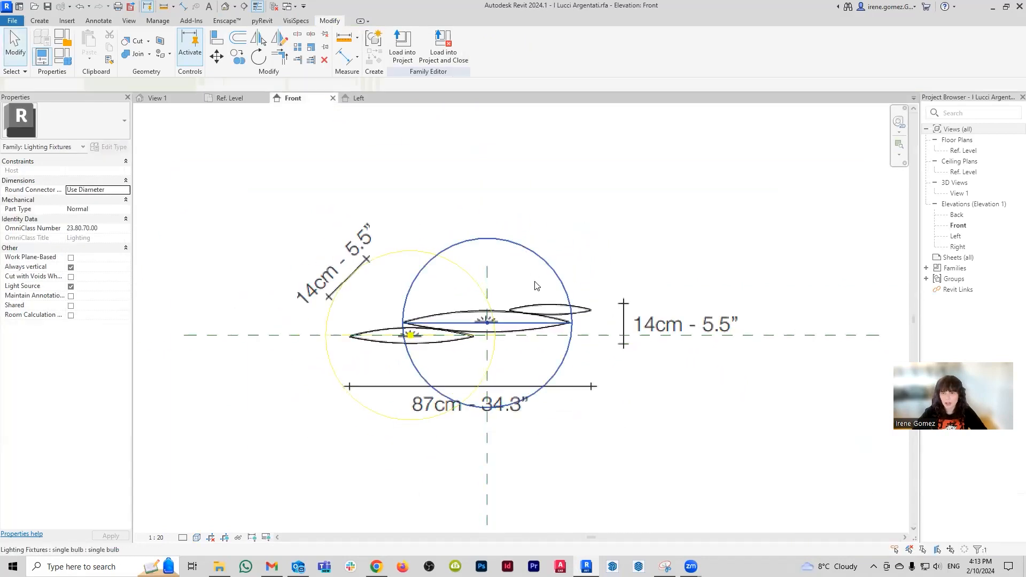
pyautogui.scroll(4, 485, 327)
pyautogui.scroll(1, 485, 327)
pyautogui.press('Up')
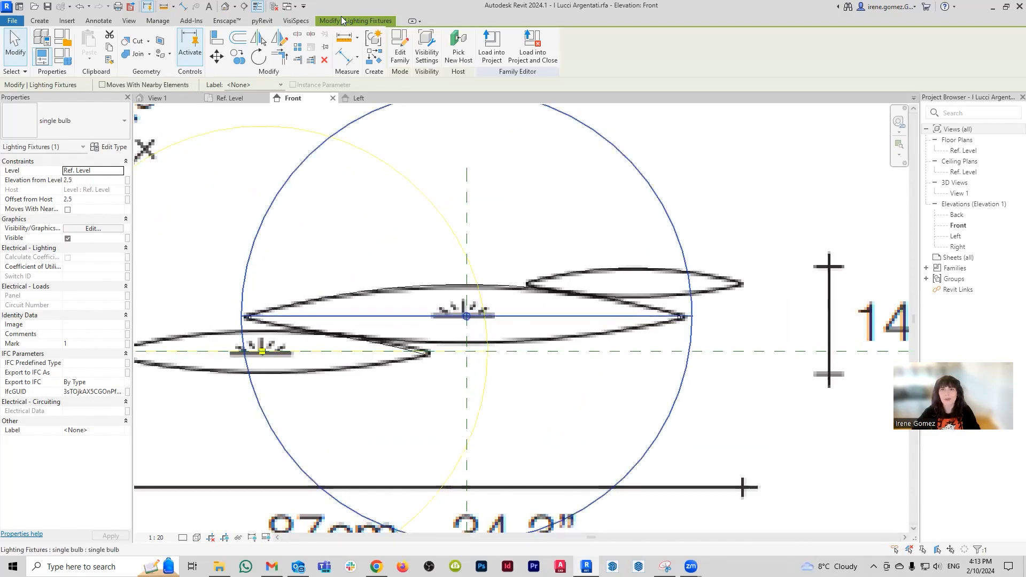
pyautogui.click(358, 98)
pyautogui.scroll(-4, 440, 275)
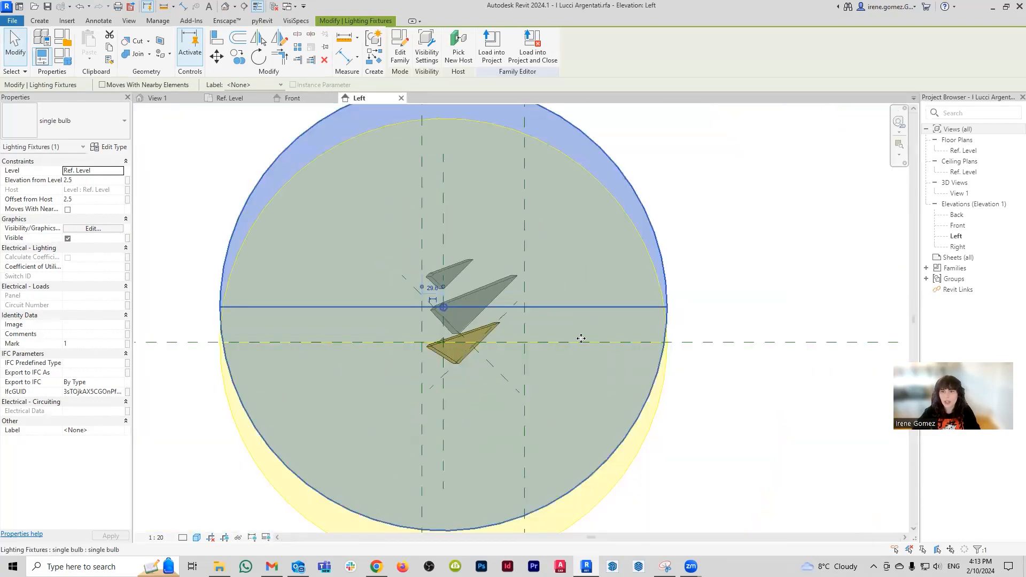
pyautogui.click(746, 451)
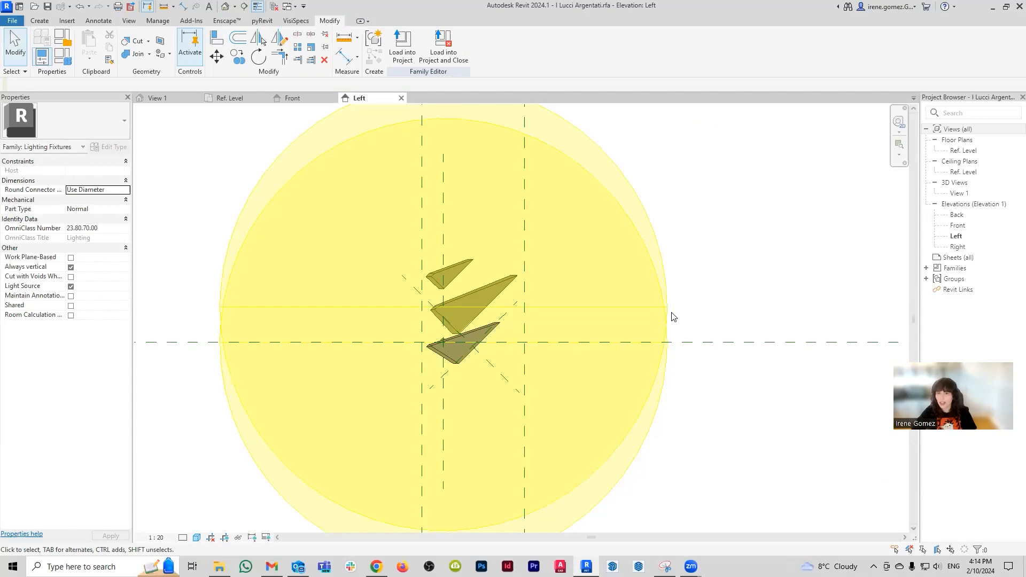
pyautogui.click(156, 98)
pyautogui.keyDown('shift'); pyautogui.moveTo(723, 400); pyautogui.dragTo(436, 381, button='middle'); pyautogui.keyUp('shift')
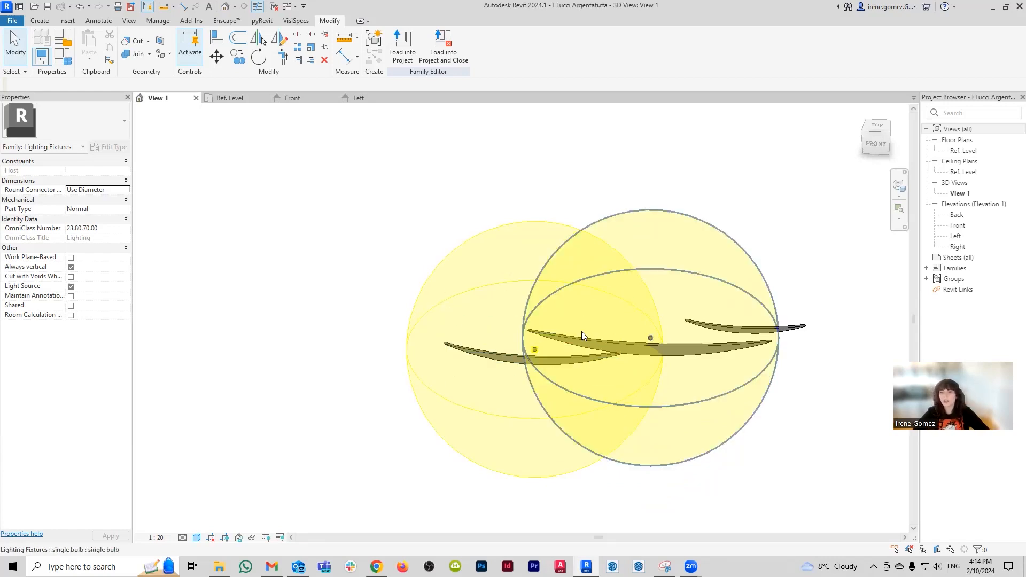
# - Create a new project from the DefaultMetric.rte template in the English templates folder
pyautogui.click(12, 22)
pyautogui.click(329, 170)
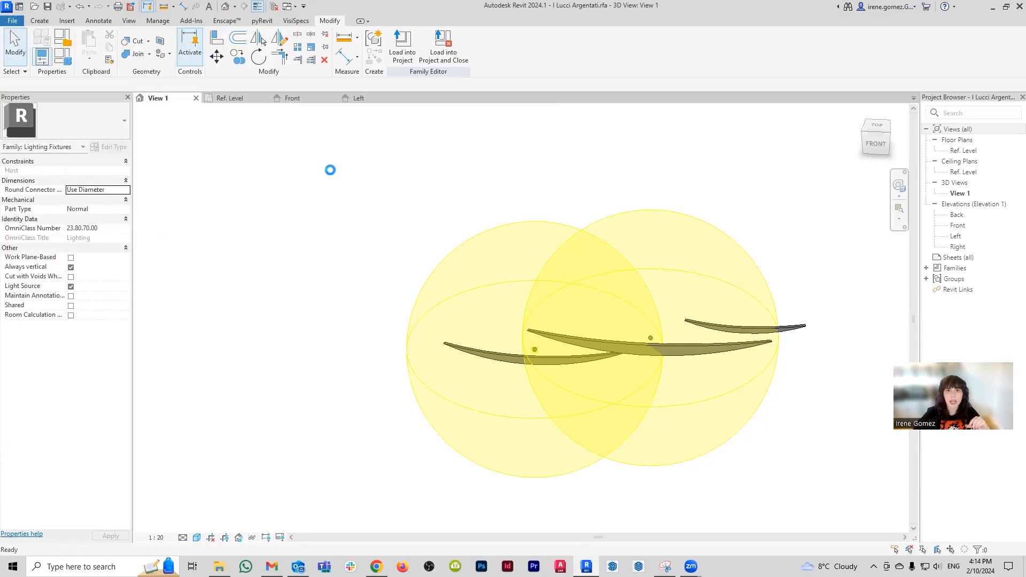
pyautogui.click(11, 21)
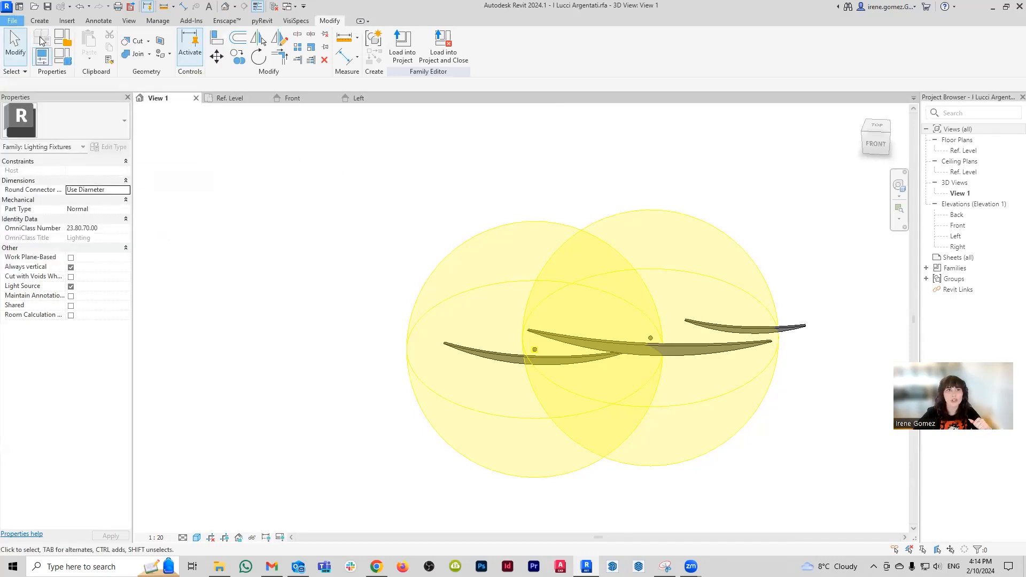
pyautogui.moveTo(75, 62)
pyautogui.click(155, 63)
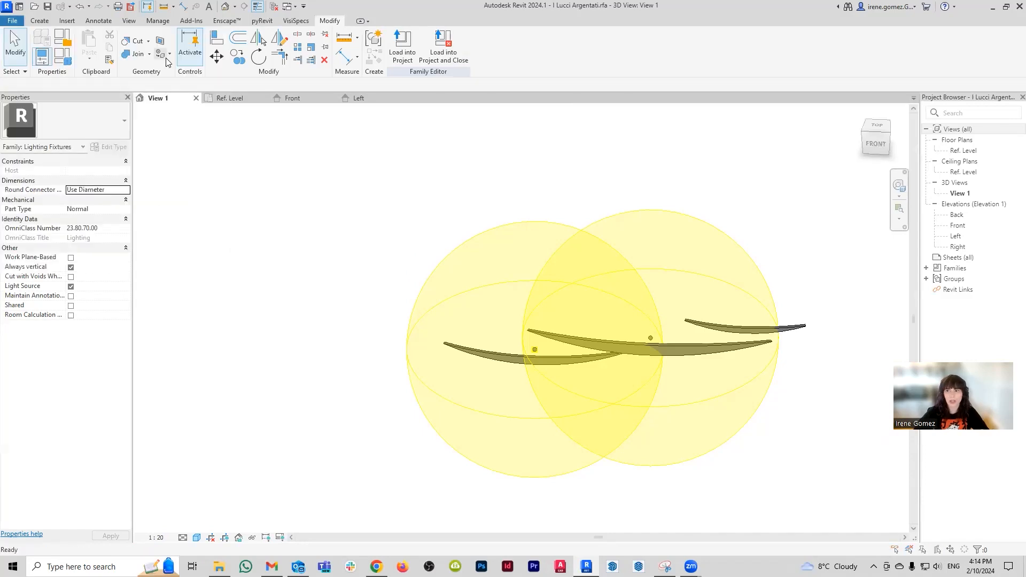
pyautogui.click(594, 263)
pyautogui.click(553, 162)
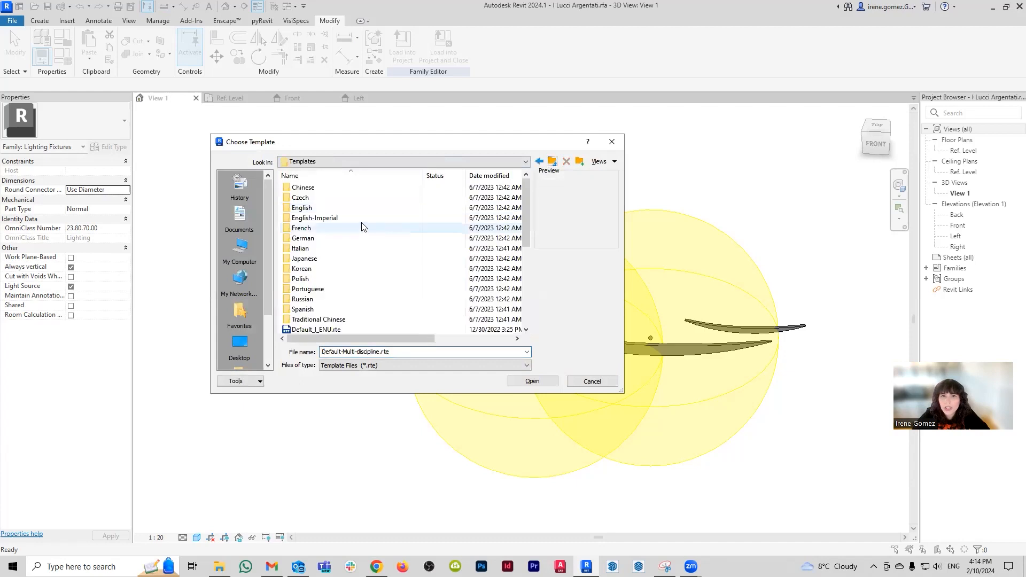
pyautogui.doubleClick(302, 207)
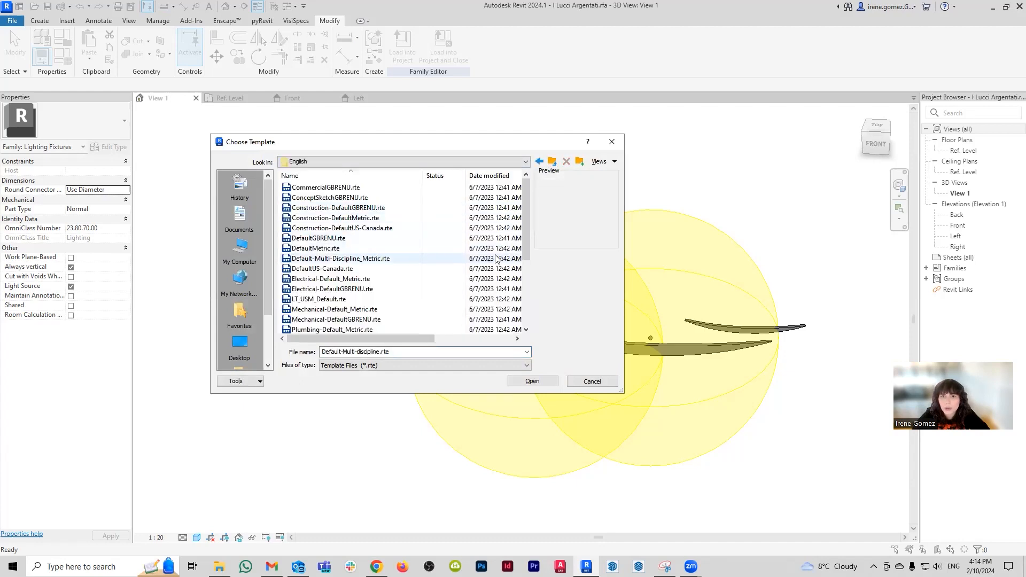
pyautogui.doubleClick(363, 249)
pyautogui.click(483, 318)
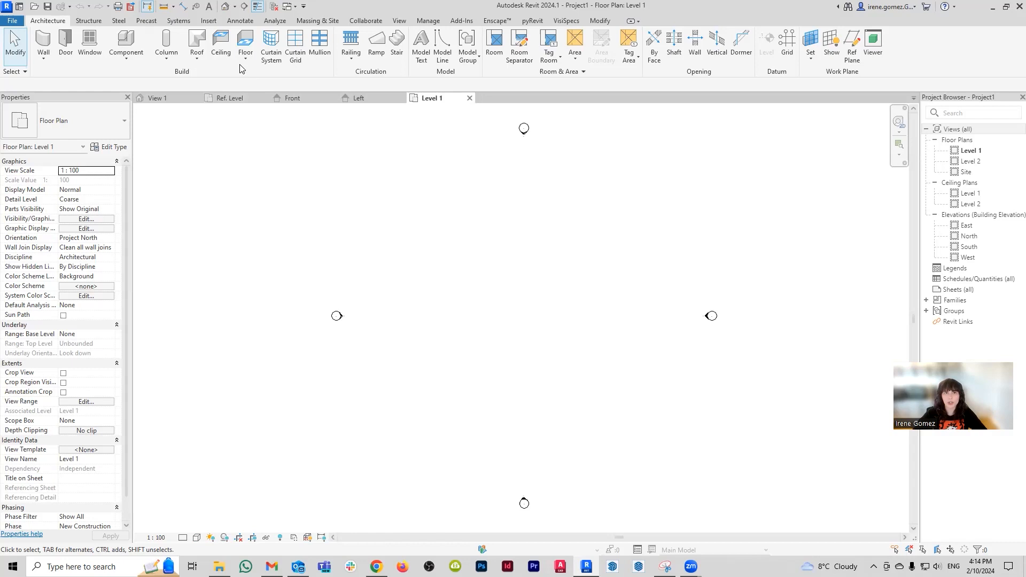
# - Draw a rectangular room of Generic - 200mm walls, about 6300 by 4600 mm, at the centre of the Level 1 plan
pyautogui.press('w')
pyautogui.press('a')
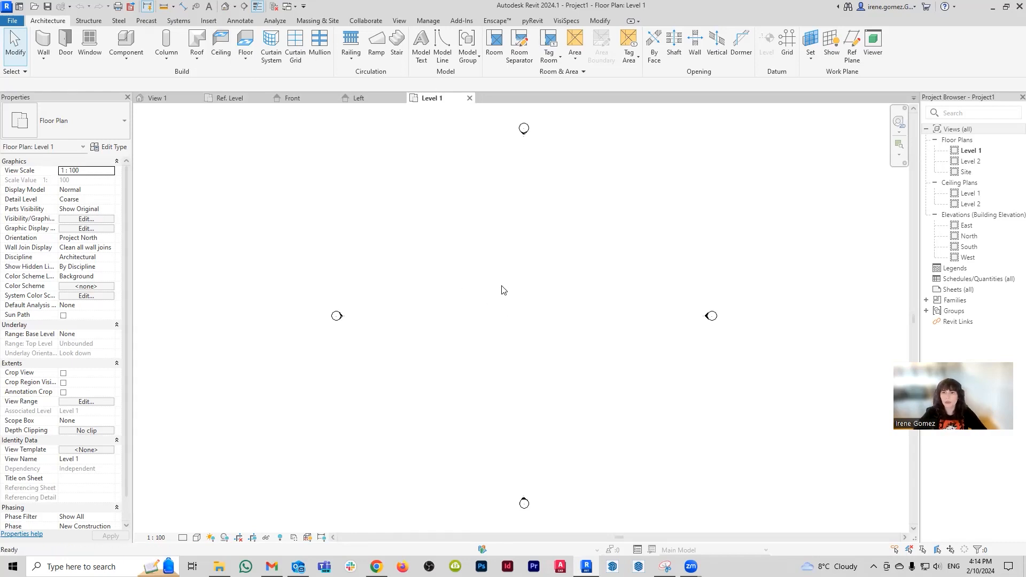
pyautogui.click(468, 36)
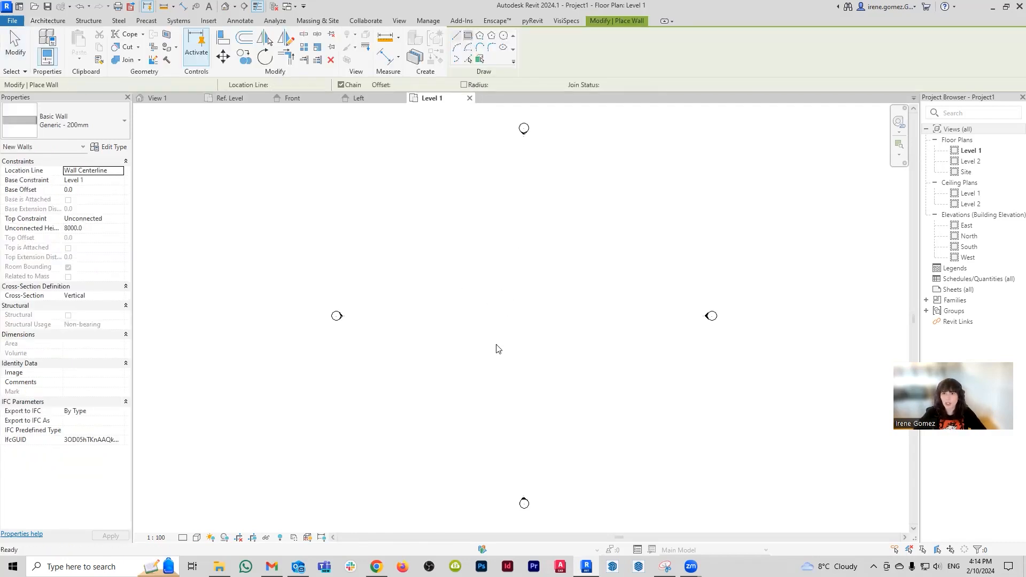
pyautogui.click(497, 294)
pyautogui.click(547, 331)
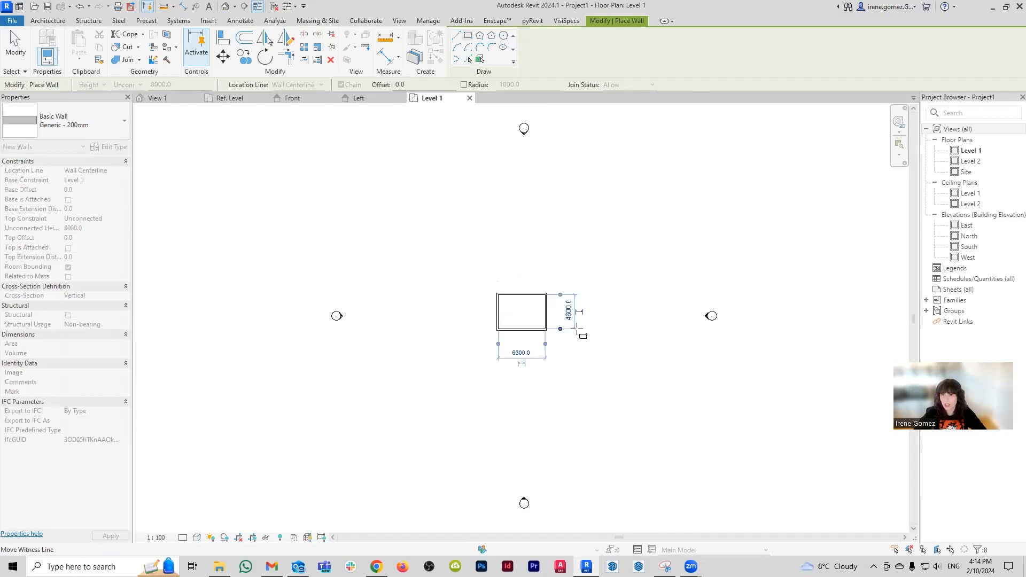
pyautogui.press('Escape')
pyautogui.press('Escape')
pyautogui.scroll(5, 534, 320)
pyautogui.scroll(3, 532, 277)
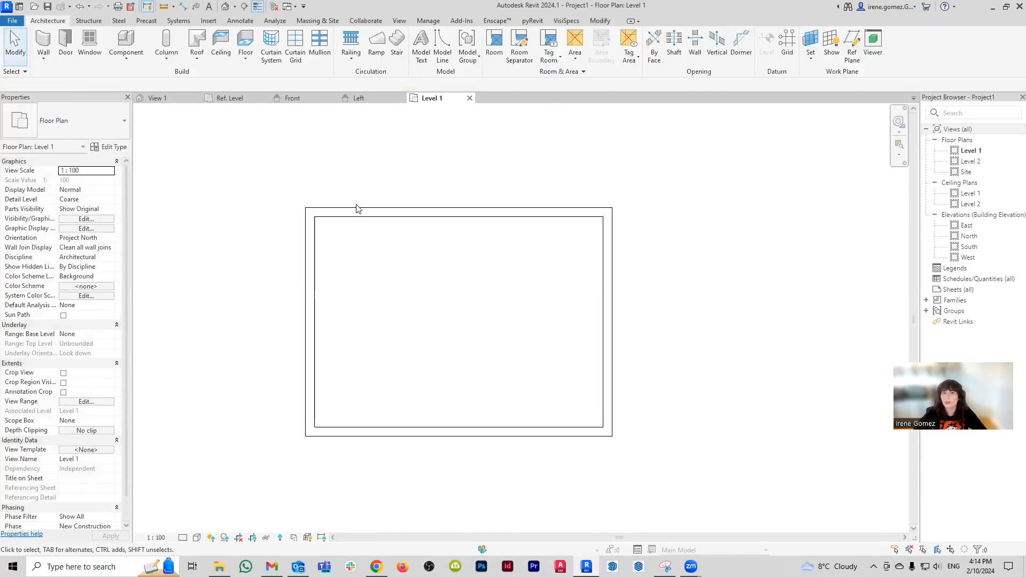
# - Create a rectangular Generic 150mm floor on Level 1 spanning the room's outer wall corners
pyautogui.click(251, 44)
pyautogui.click(549, 35)
pyautogui.click(305, 207)
pyautogui.click(612, 436)
pyautogui.click(460, 56)
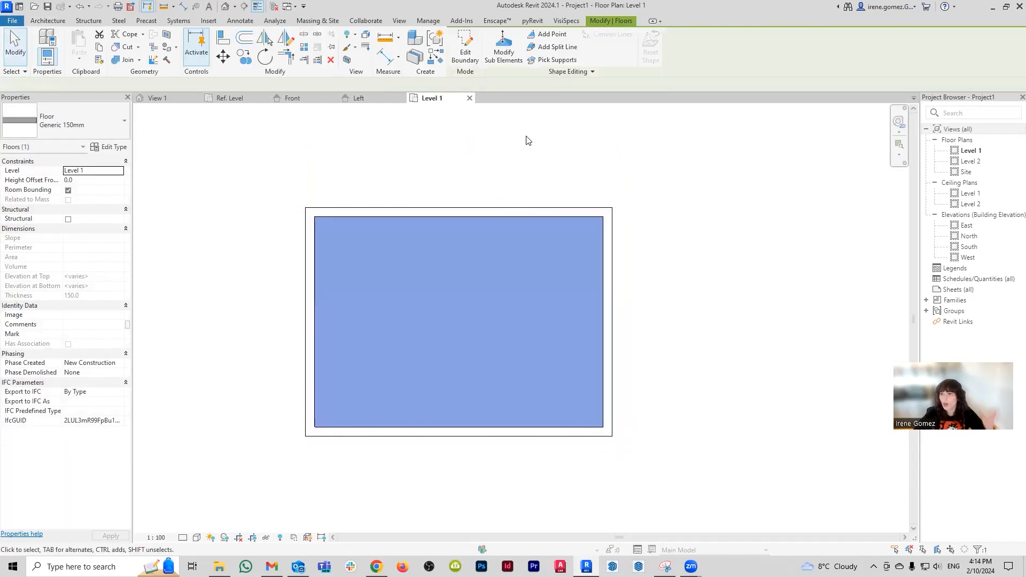
pyautogui.press('Escape')
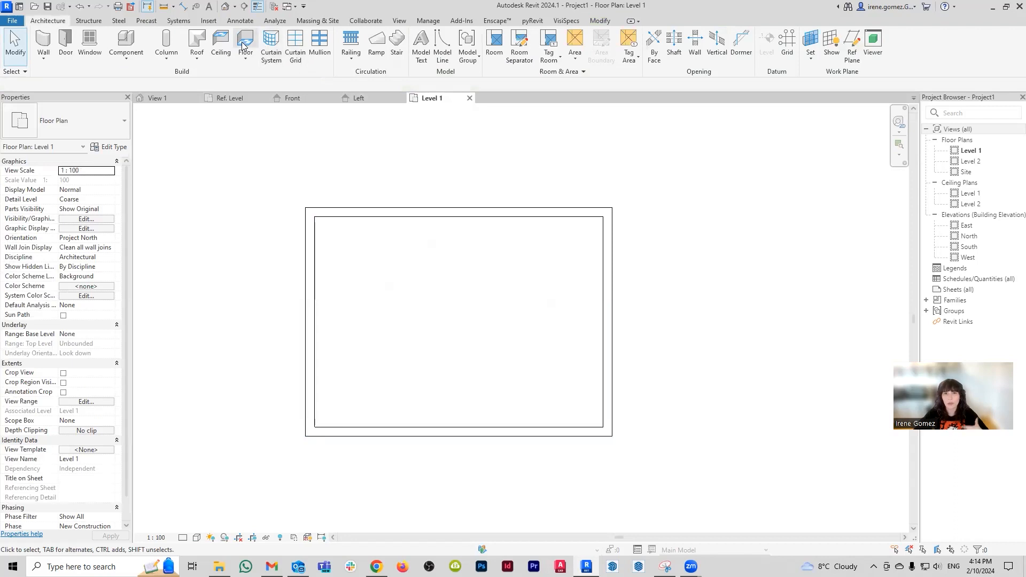
# - Add an automatic Compound Ceiling Plain inside the room with a 2600 mm height offset from Level 1
pyautogui.click(223, 46)
pyautogui.click(514, 226)
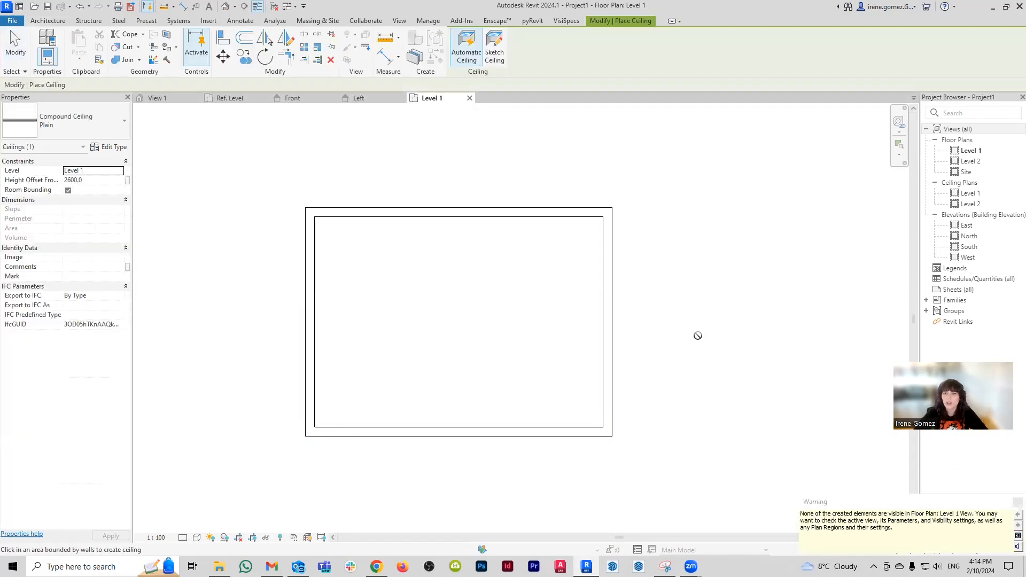
pyautogui.press('Escape')
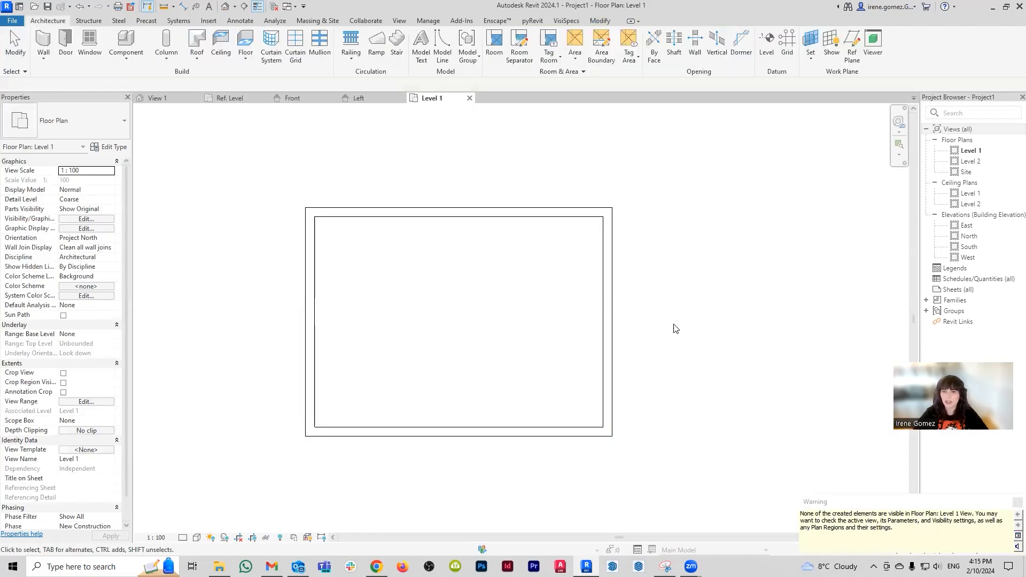
# - Create a perspective camera view at 1750 mm eye height, looking from inside the room's lower wall towards and past the upper wall
pyautogui.click(235, 7)
pyautogui.click(250, 33)
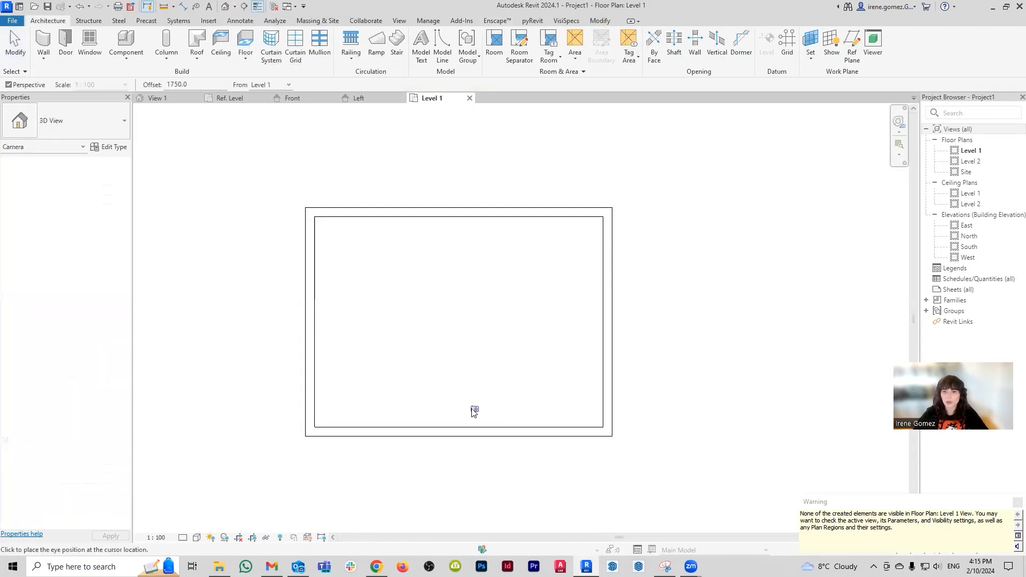
pyautogui.click(453, 412)
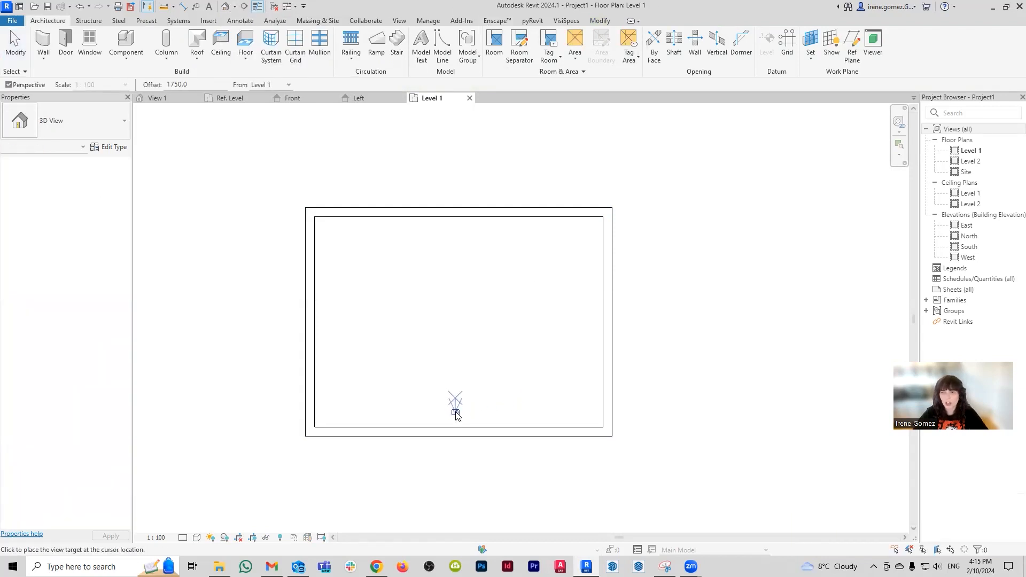
pyautogui.click(454, 190)
pyautogui.scroll(-4, 477, 262)
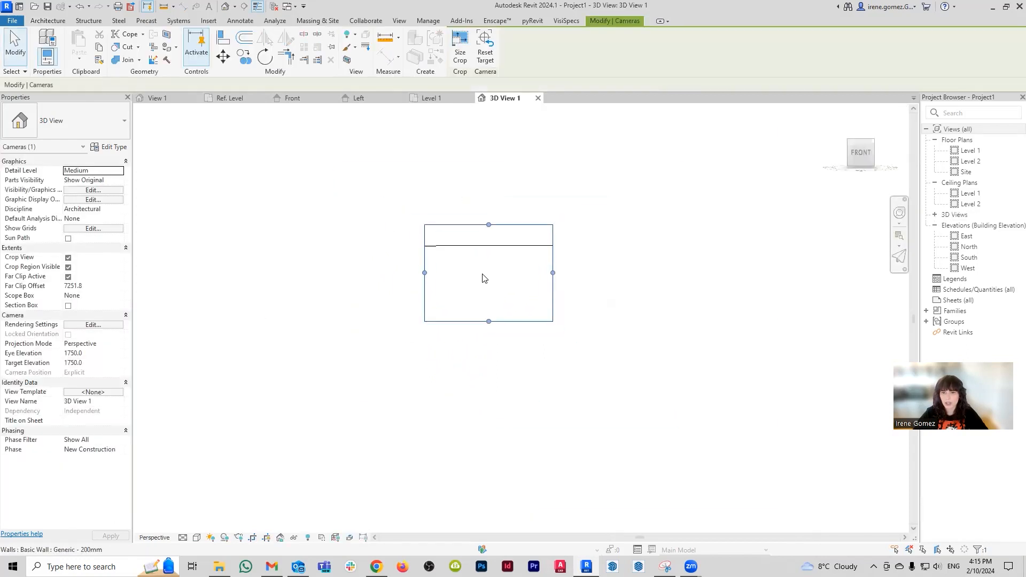
# - Enlarge the camera view's crop region on all sides to show the floor, the ceiling and more of the back wall
pyautogui.moveTo(487, 315); pyautogui.dragTo(487, 351)
pyautogui.moveTo(562, 277); pyautogui.dragTo(601, 276)
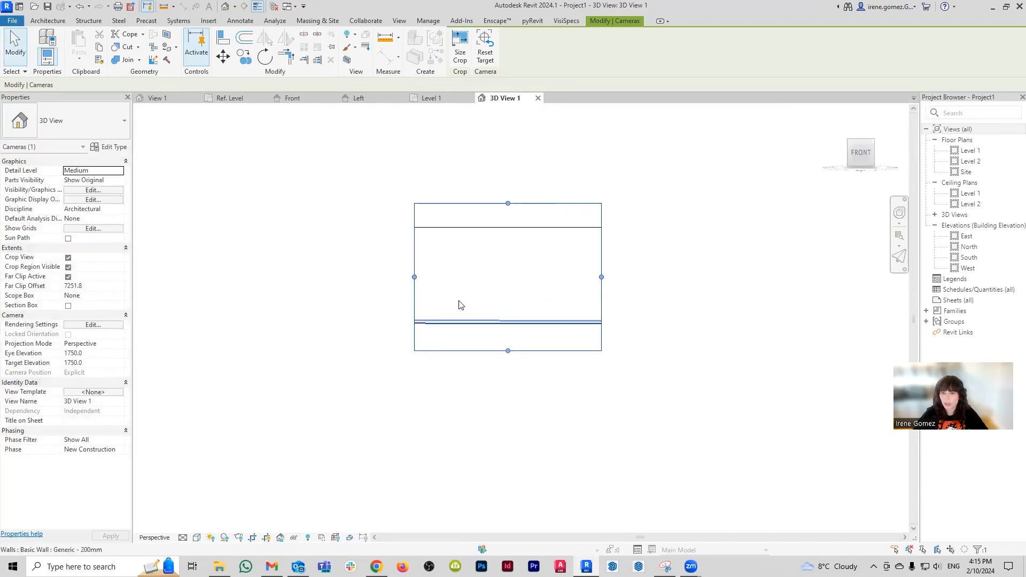
pyautogui.moveTo(414, 277); pyautogui.dragTo(375, 277)
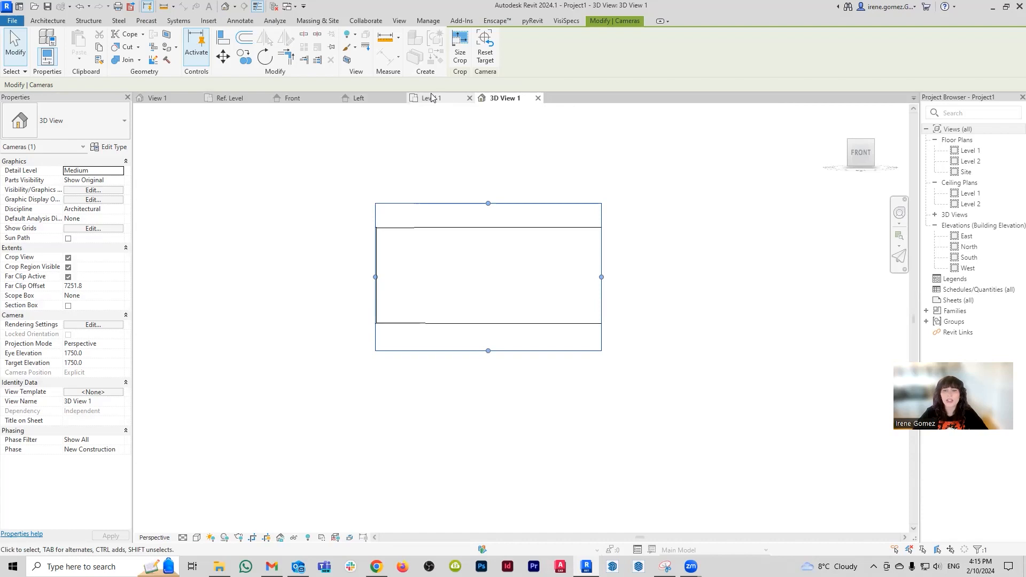
# - Load the I Lucci Argentati family into the project and place it on Level 1 at the midpoint of the upper wall's inner face
pyautogui.click(157, 98)
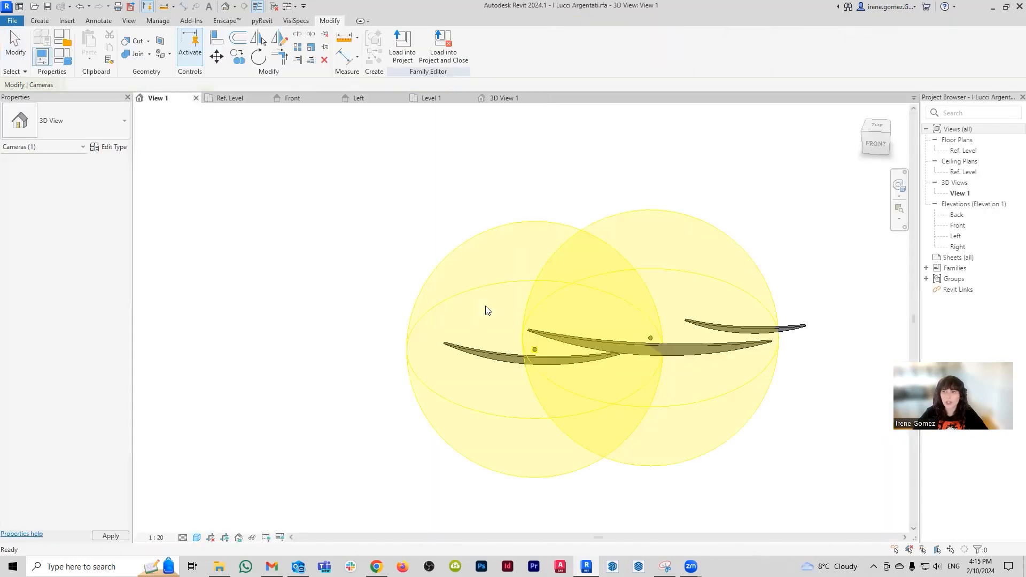
pyautogui.click(486, 310)
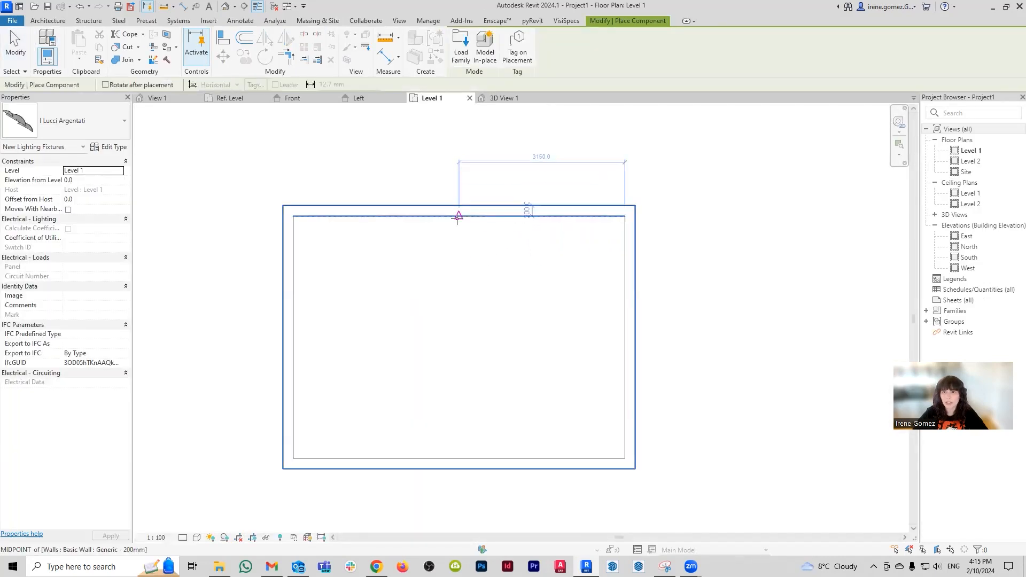
pyautogui.click(459, 217)
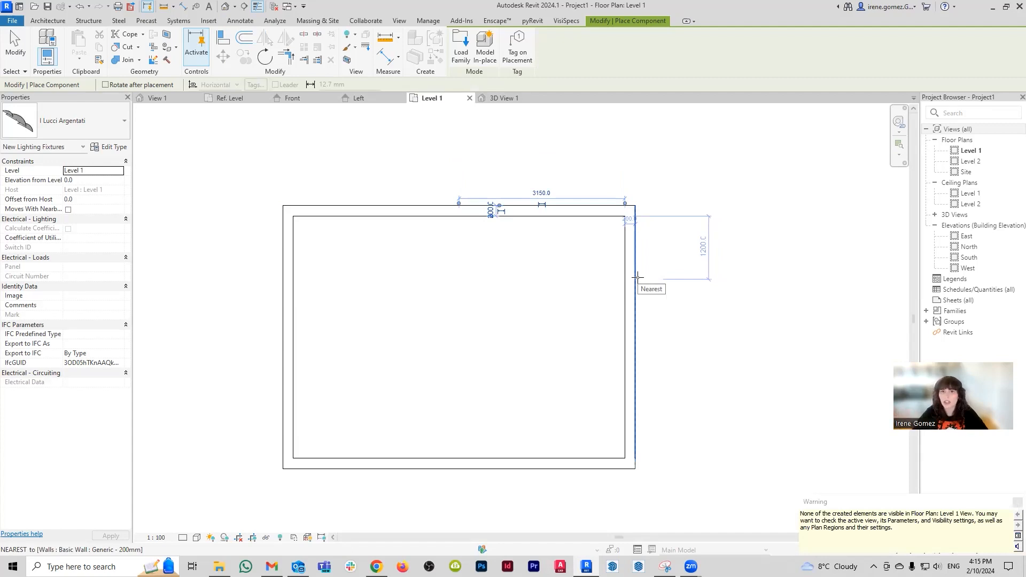
pyautogui.click(504, 98)
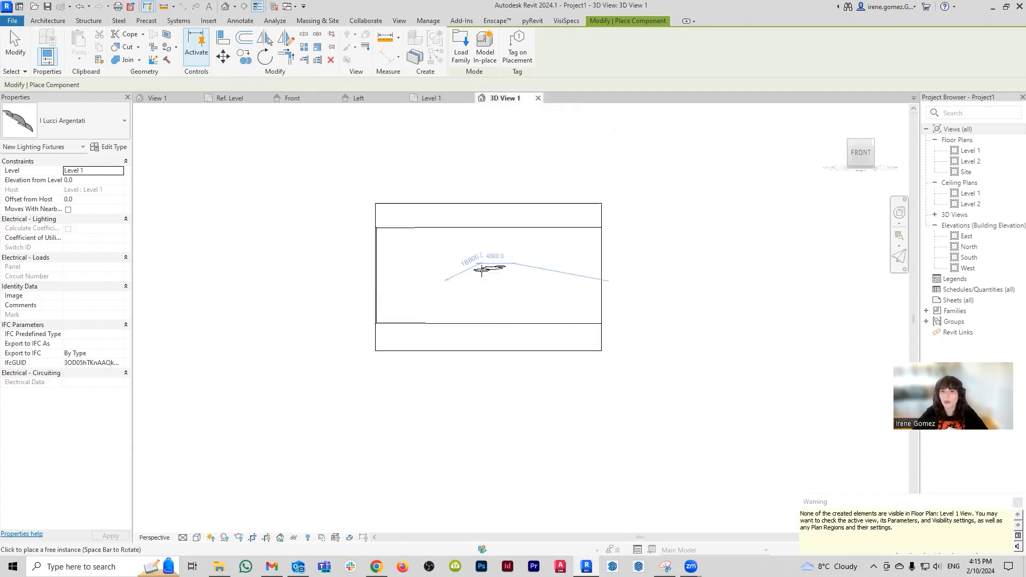
pyautogui.scroll(5, 495, 310)
pyautogui.scroll(-4, 495, 310)
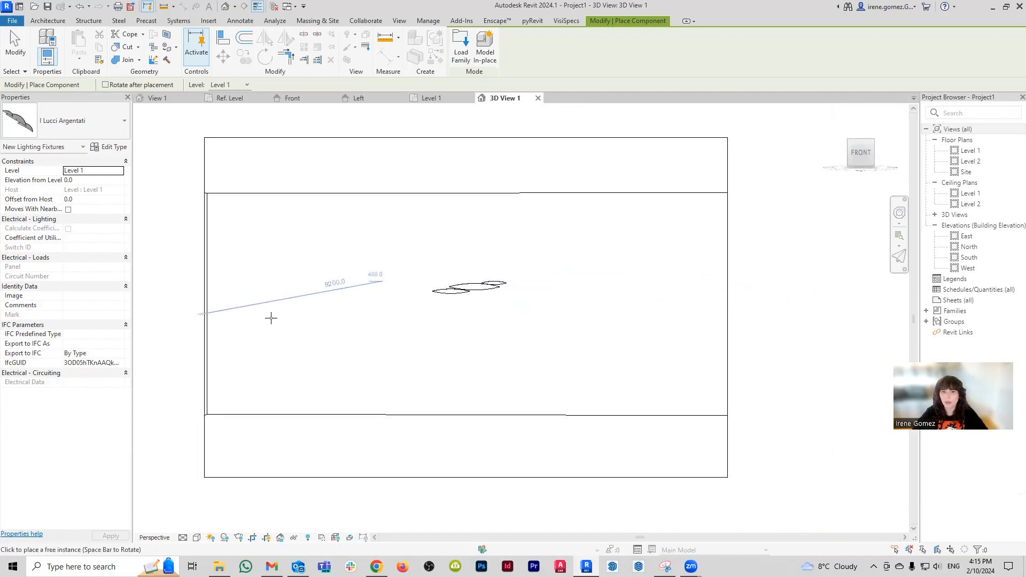
pyautogui.press('Escape')
pyautogui.press('Escape')
# - Tighten the camera view's crop region to a portrait frame around the wall fixture, keeping strips of ceiling and floor
pyautogui.click(204, 321)
pyautogui.moveTo(205, 308); pyautogui.dragTo(354, 307)
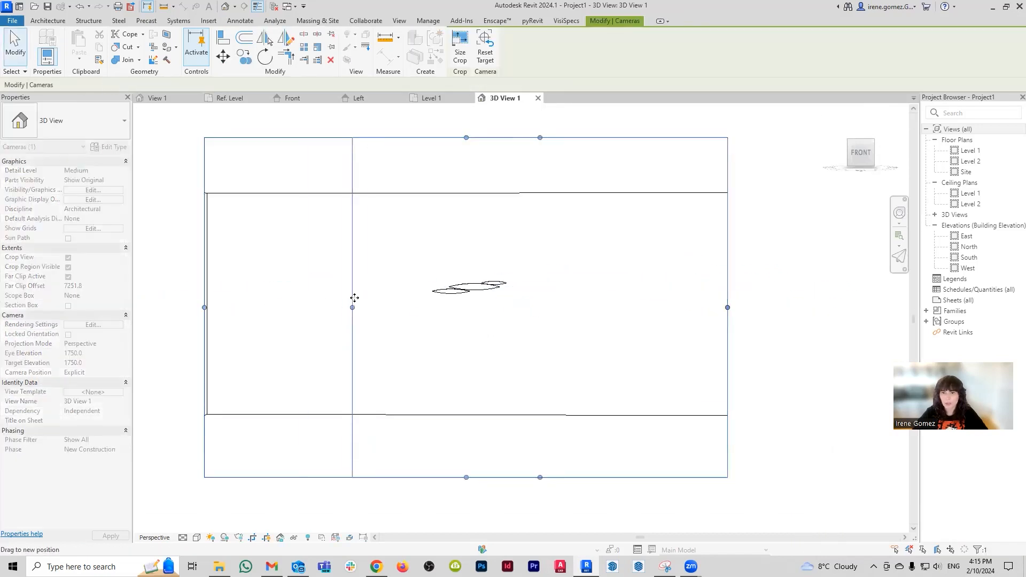
pyautogui.moveTo(727, 307); pyautogui.dragTo(578, 308)
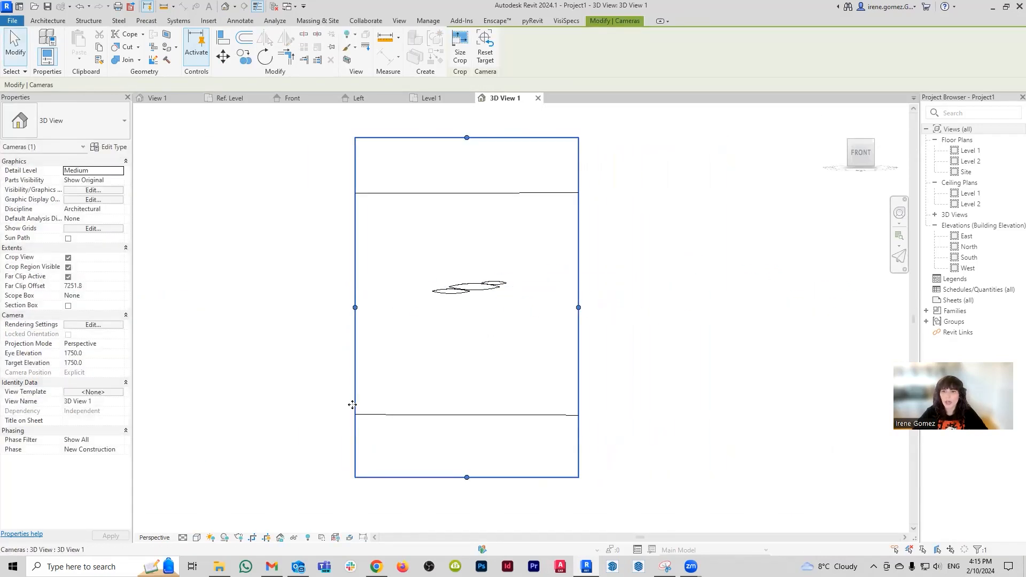
pyautogui.moveTo(466, 477); pyautogui.dragTo(466, 454)
pyautogui.moveTo(466, 138); pyautogui.dragTo(467, 147)
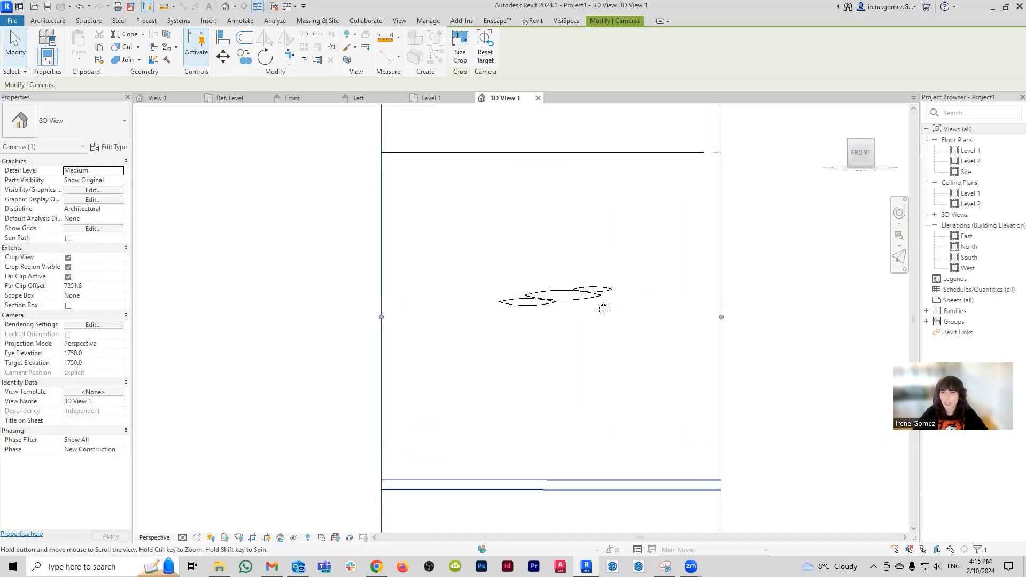
pyautogui.scroll(-1, 597, 297)
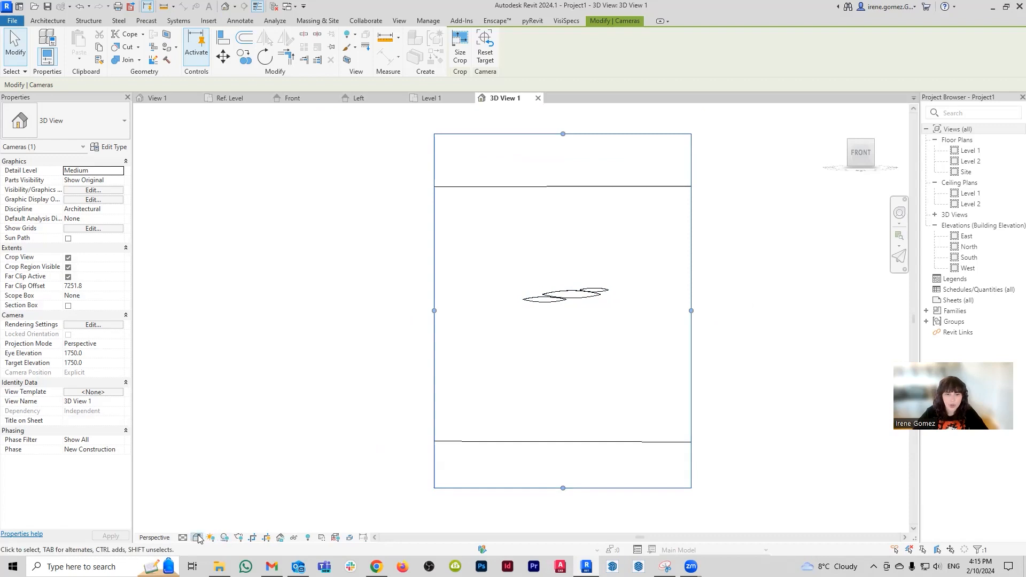
# - Render the camera view with the Interior: Artificial only lighting scheme
pyautogui.click(240, 538)
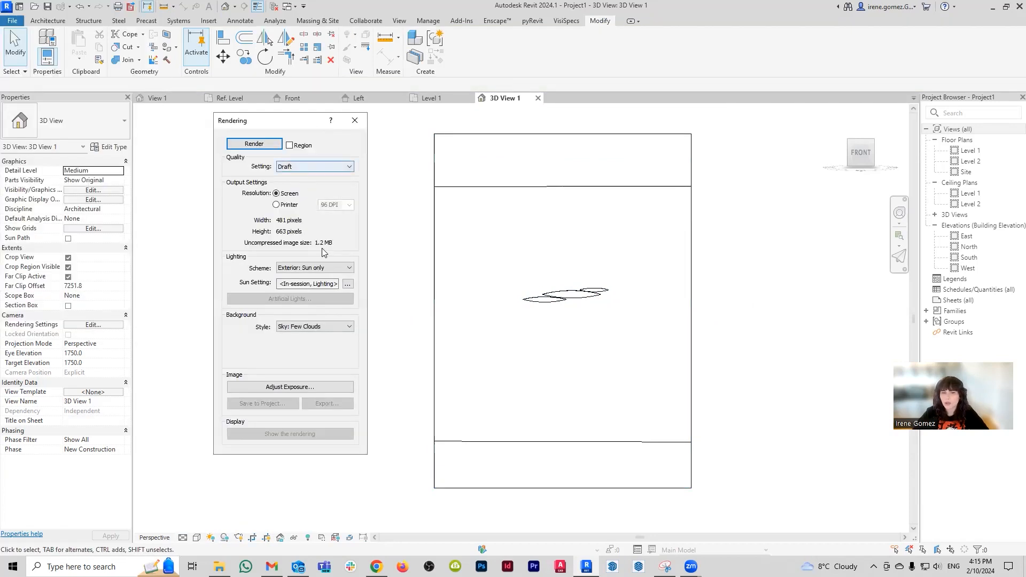
pyautogui.click(337, 269)
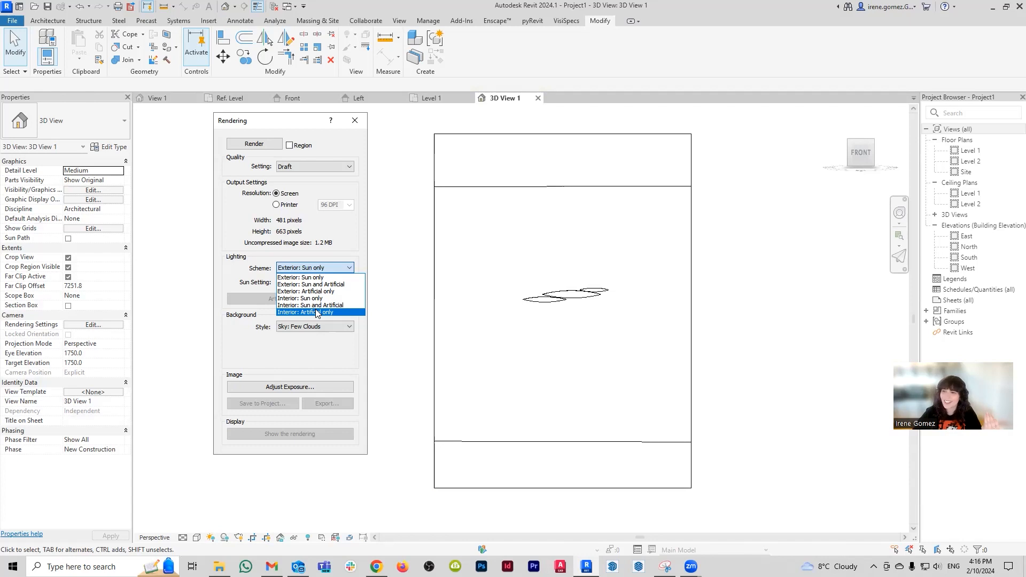
pyautogui.click(317, 312)
pyautogui.click(252, 144)
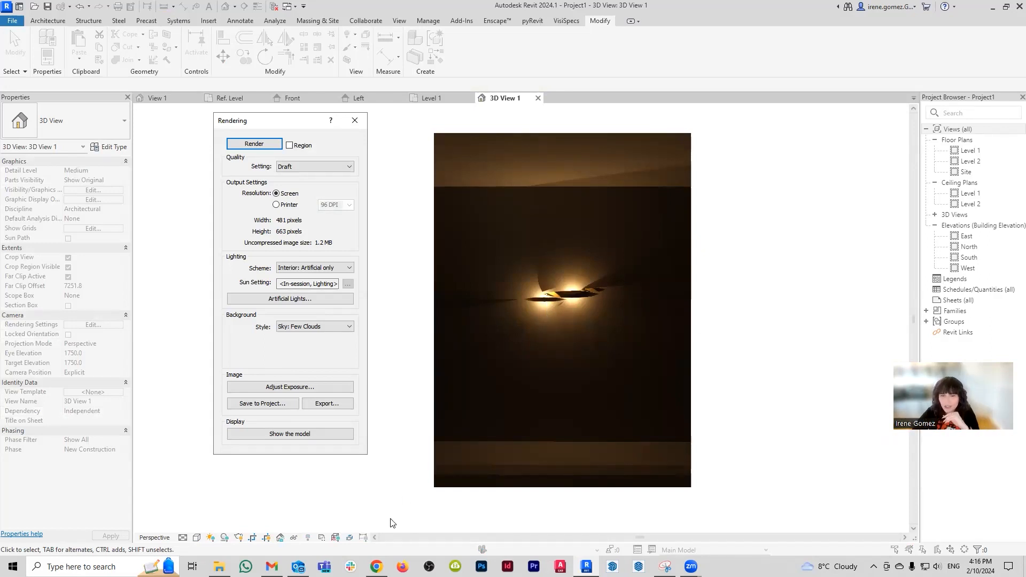
# - Compare the rendering with the product photo on the Terzani web page in Chrome, return to Revit and close the rendering settings
pyautogui.click(376, 566)
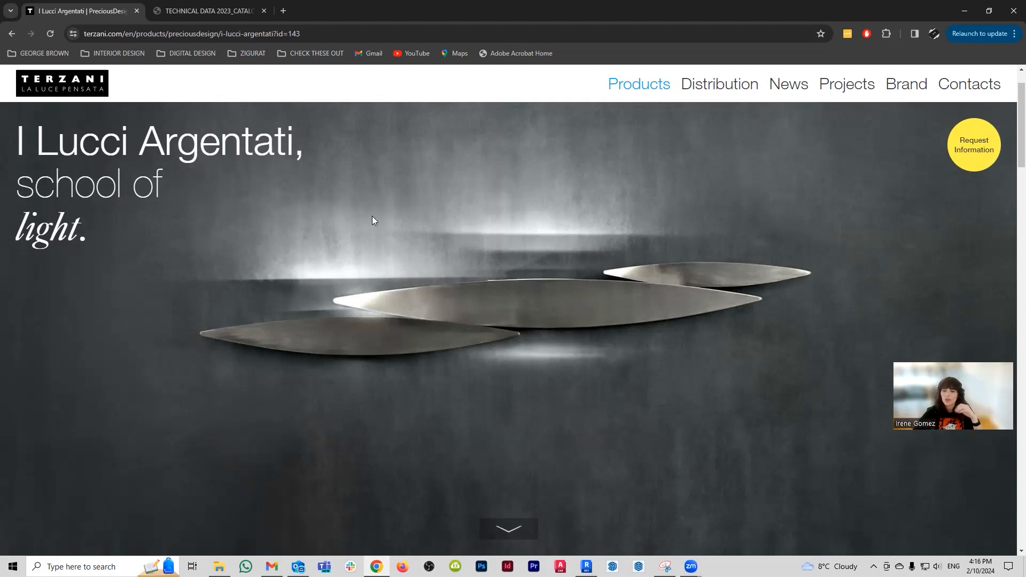
pyautogui.click(376, 566)
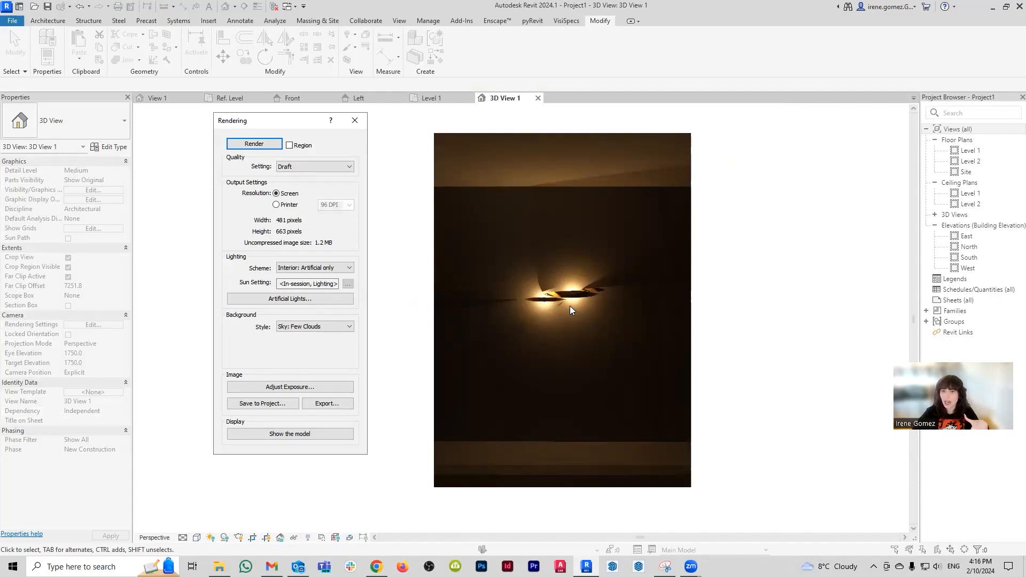
pyautogui.click(361, 121)
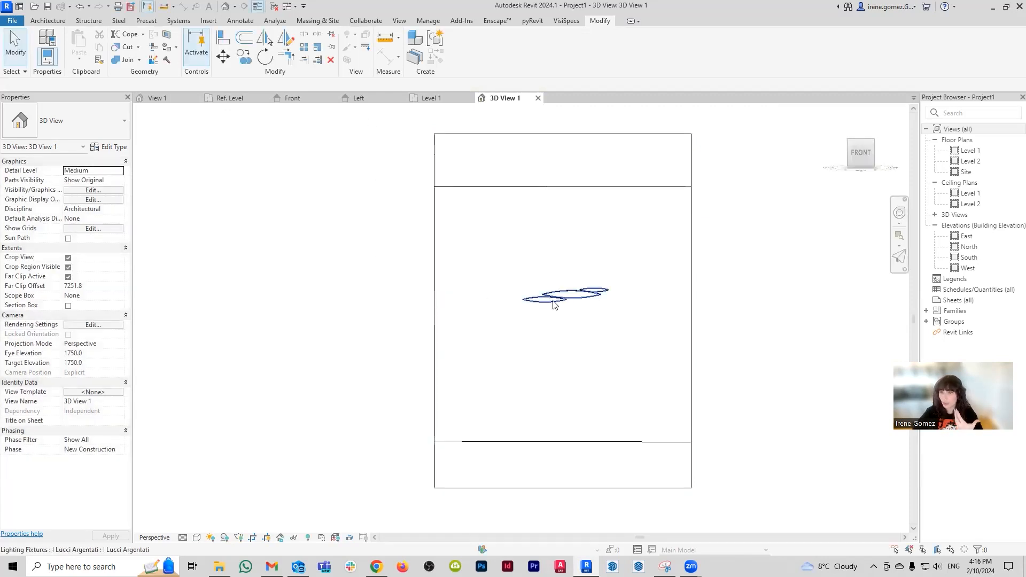
# - Set the placed I Lucci Argentati type's initial color temperature to 4500 K and render the camera view again to test it
pyautogui.click(553, 304)
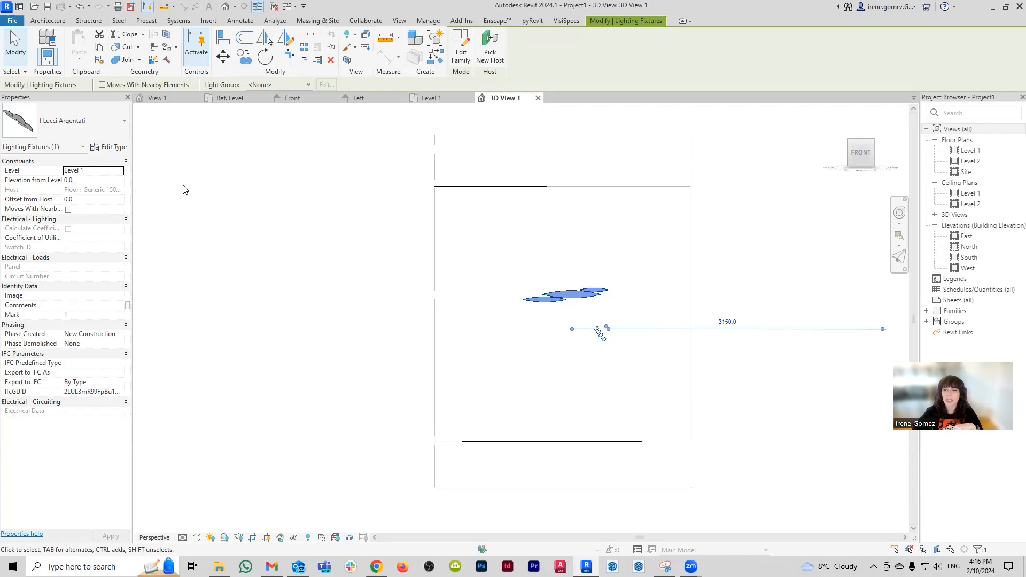
pyautogui.scroll(1, 580, 320)
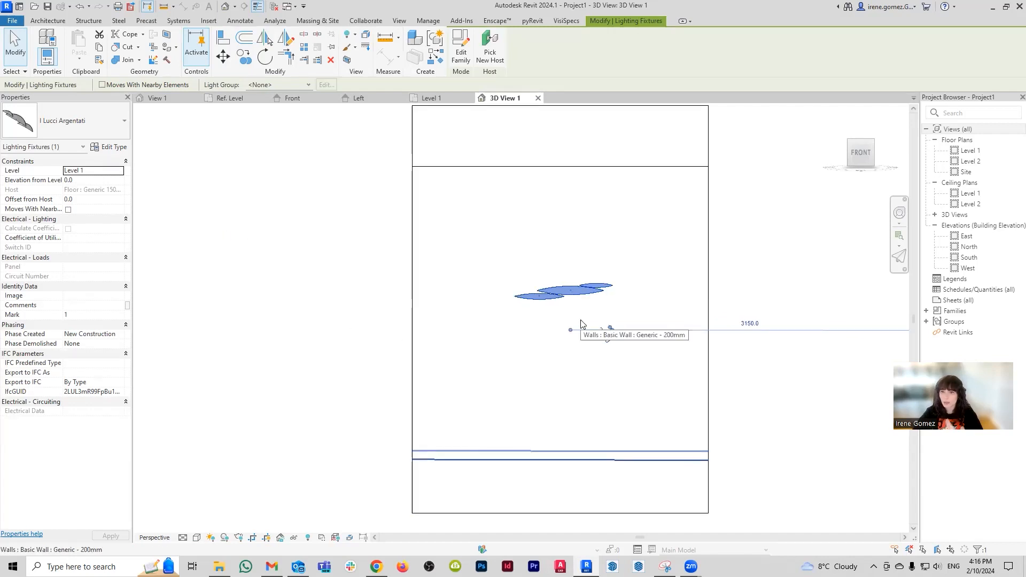
pyautogui.click(124, 150)
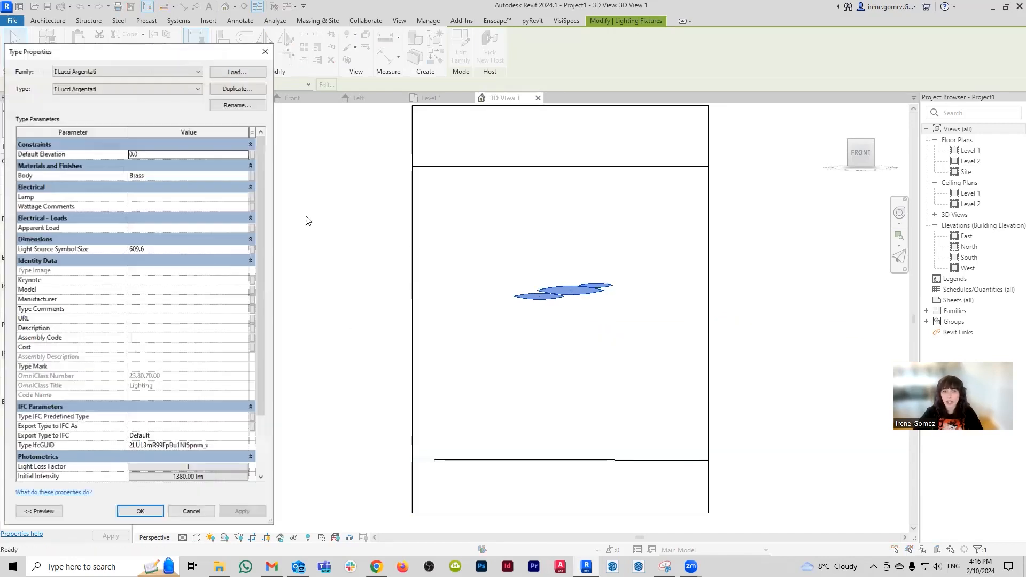
pyautogui.scroll(-5, 210, 273)
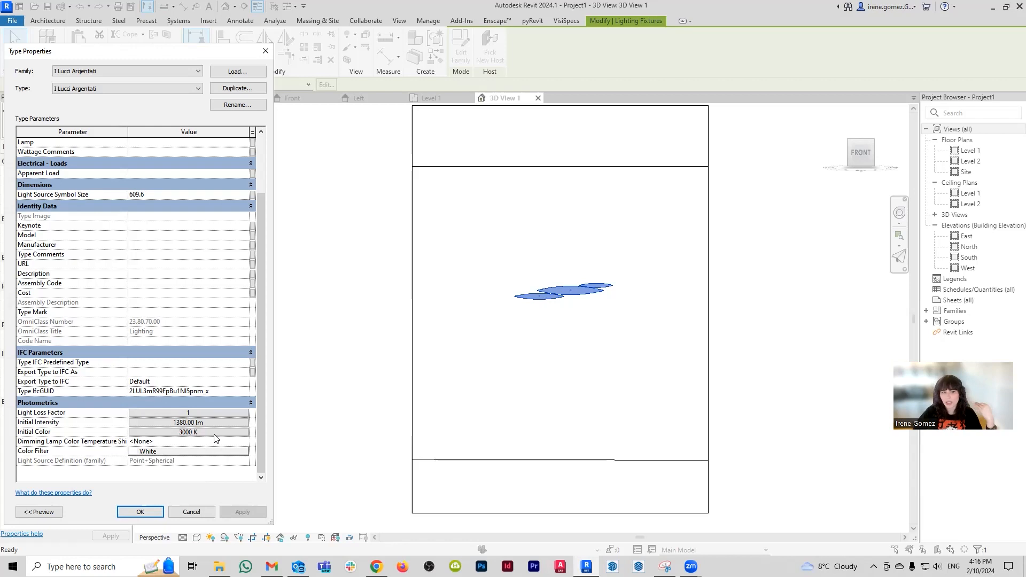
pyautogui.click(209, 435)
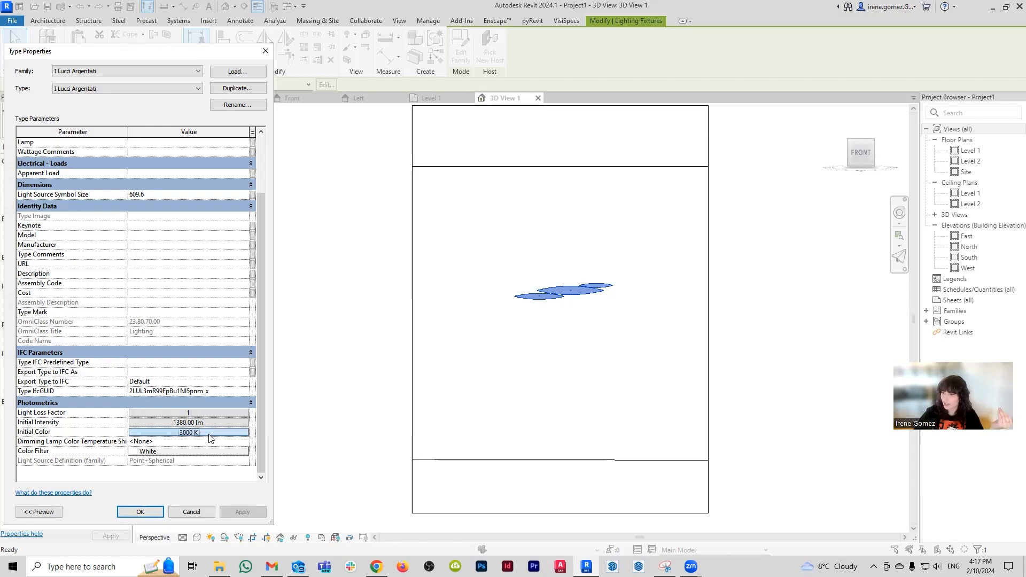
pyautogui.click(208, 434)
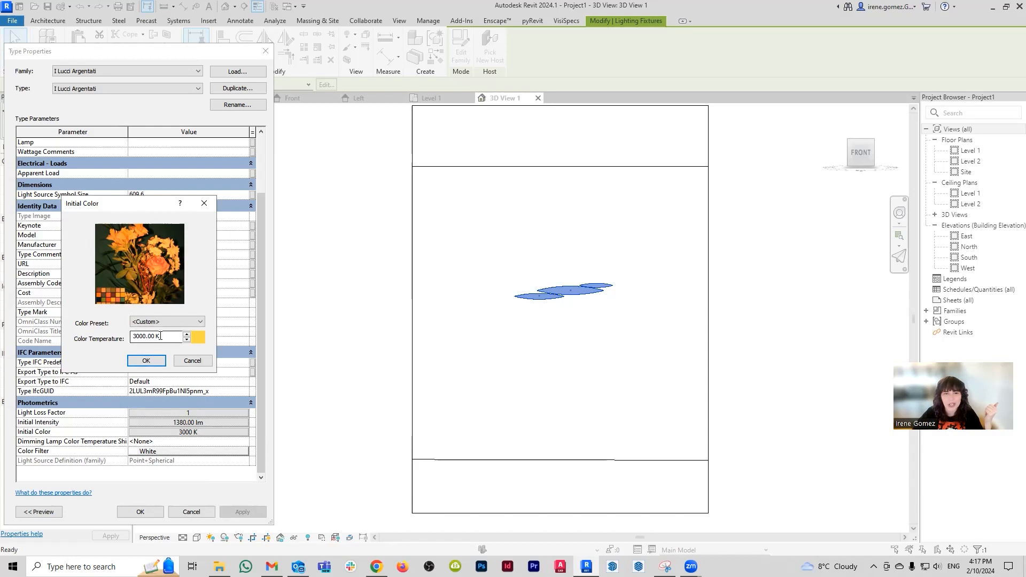
pyautogui.moveTo(167, 337); pyautogui.dragTo(68, 345)
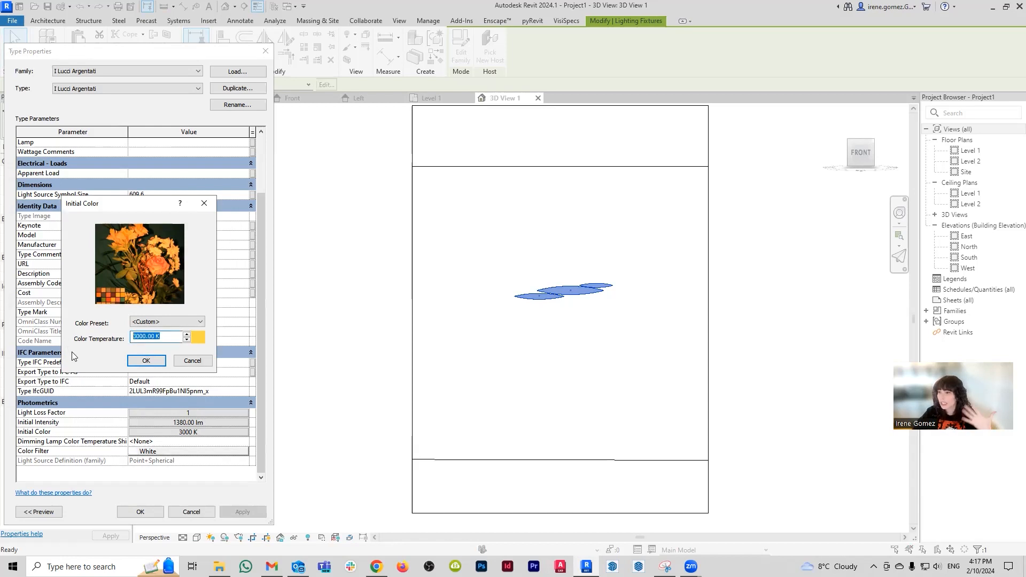
pyautogui.write('4500')
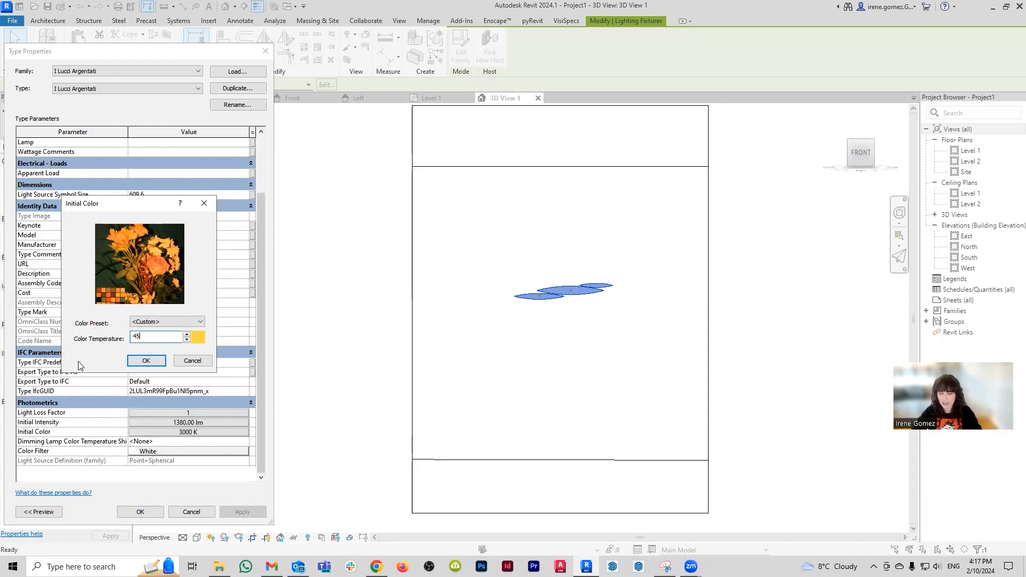
pyautogui.click(147, 361)
pyautogui.click(141, 512)
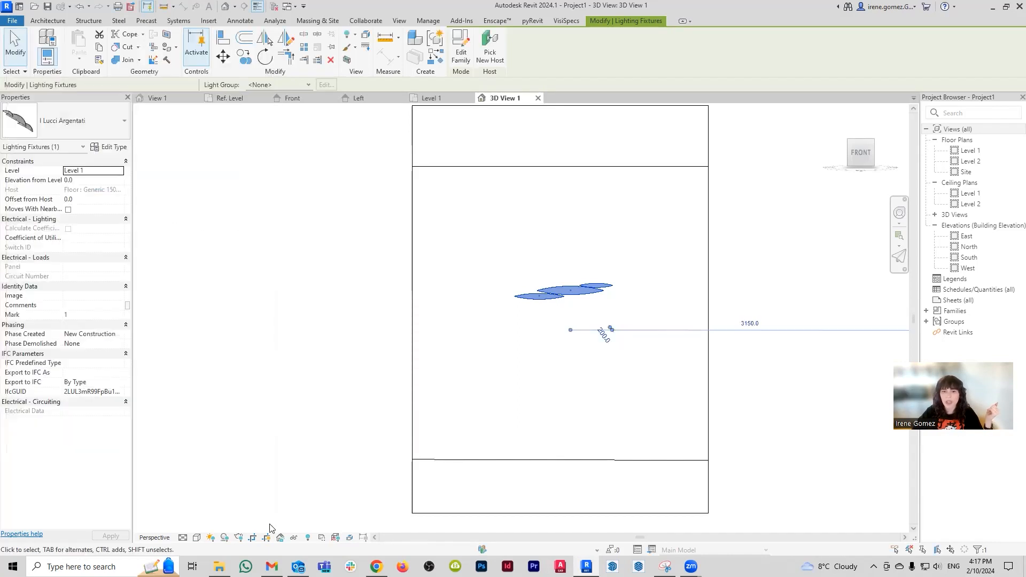
pyautogui.click(238, 537)
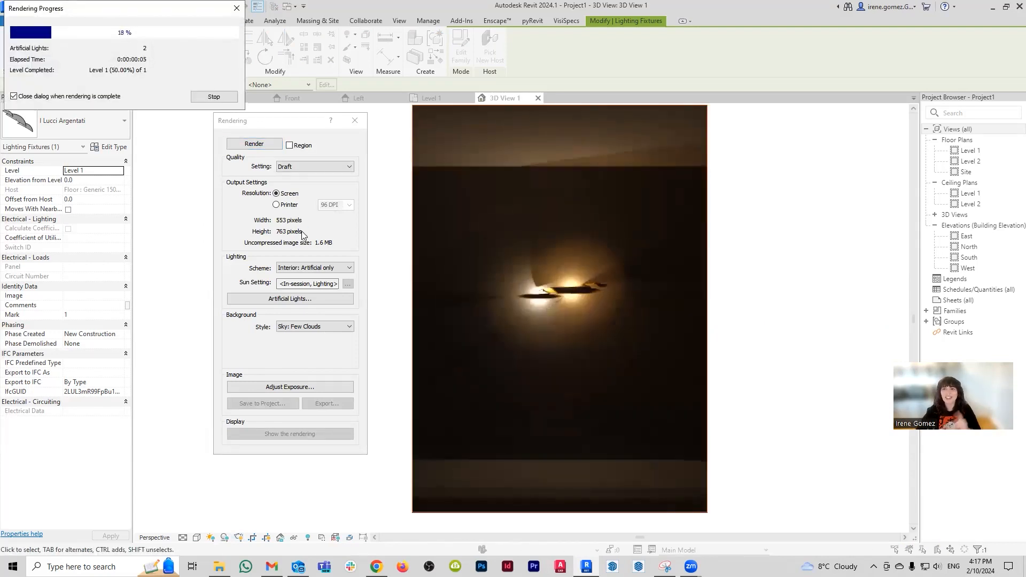
pyautogui.click(353, 121)
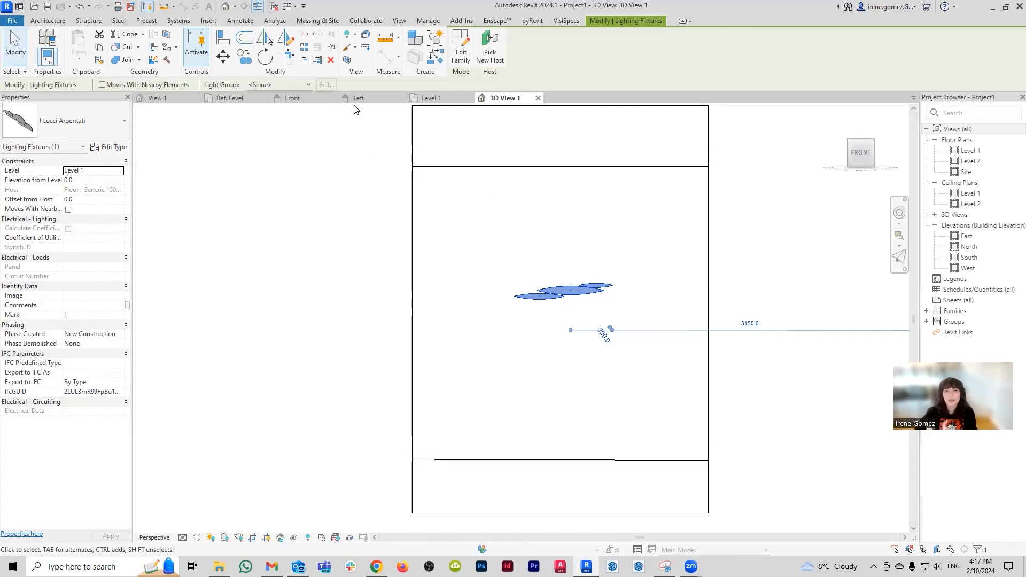
# - In the I Lucci Argentati family, associate the nested single bulb's Light Source Symbol Size with the host's matching parameter
pyautogui.click(160, 98)
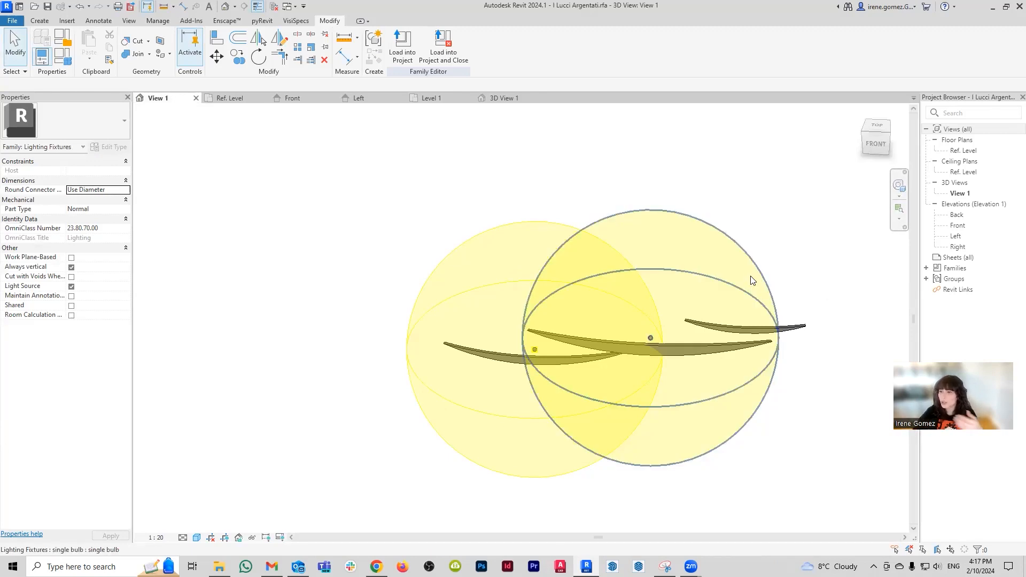
pyautogui.click(716, 265)
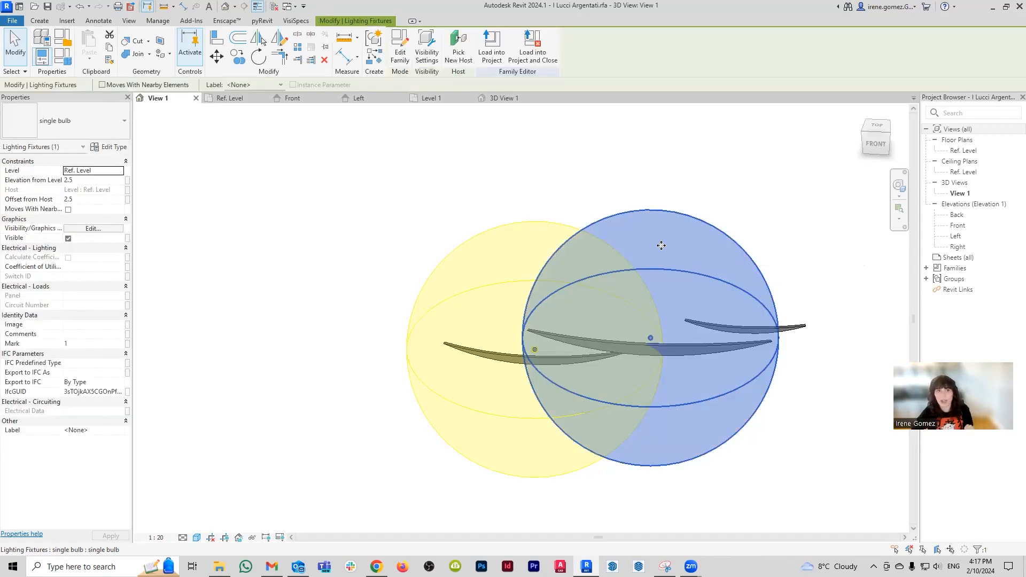
pyautogui.click(113, 152)
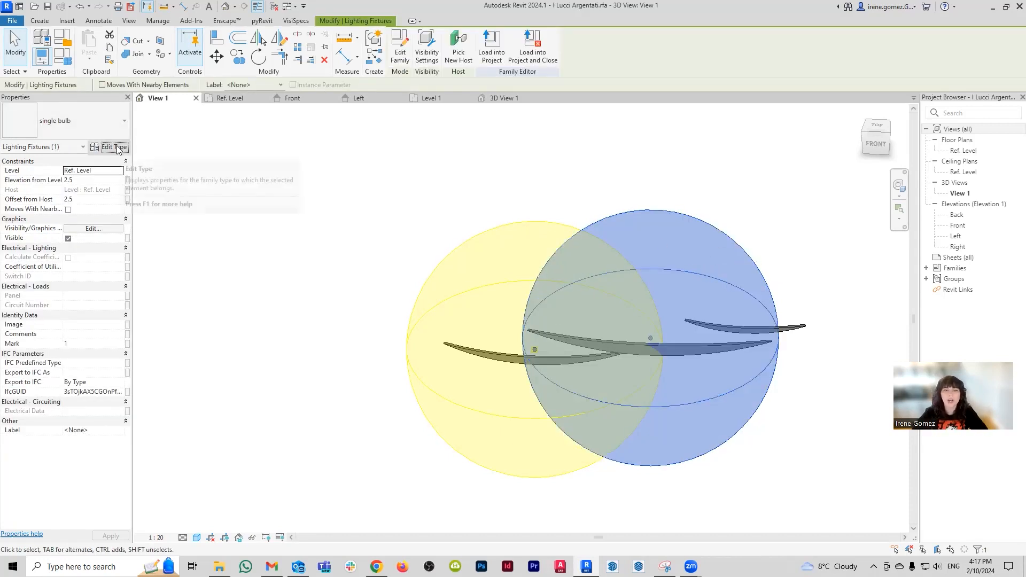
pyautogui.scroll(-5, 215, 303)
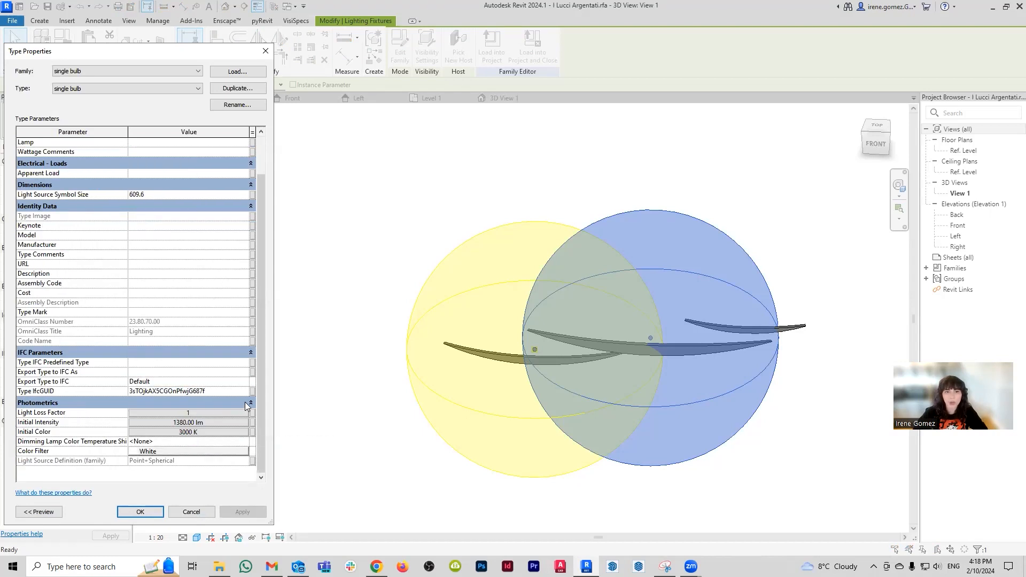
pyautogui.click(252, 194)
pyautogui.click(101, 265)
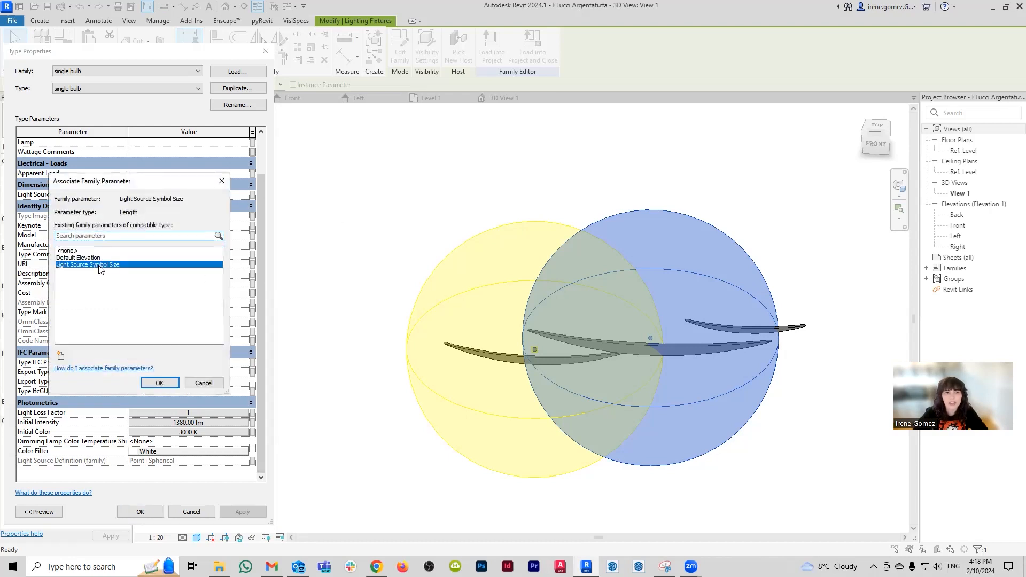
pyautogui.click(159, 382)
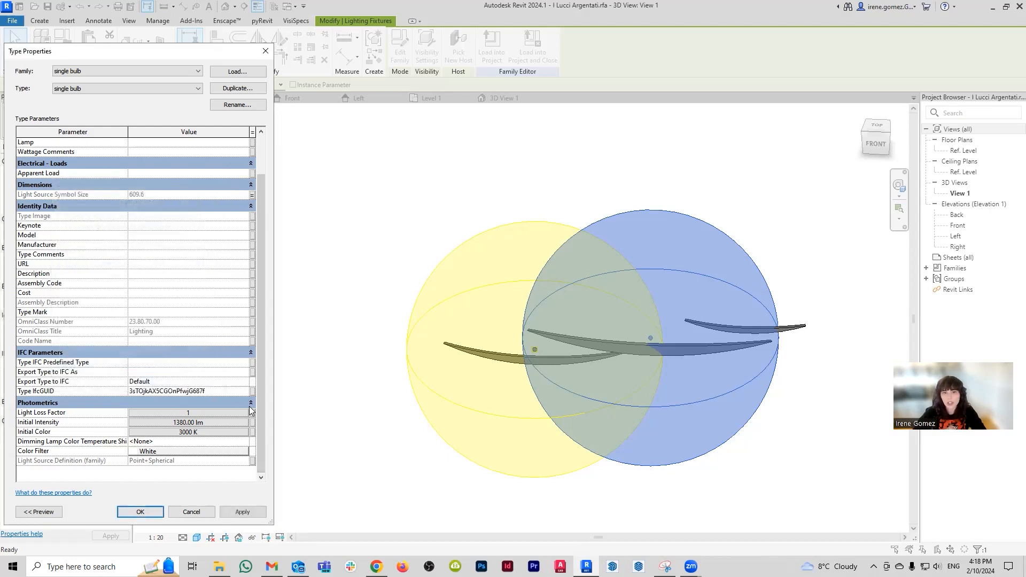
# - Associate the nested bulb's Light Loss Factor and Initial Intensity with the host family's parameters of the same names
pyautogui.click(253, 413)
pyautogui.click(86, 258)
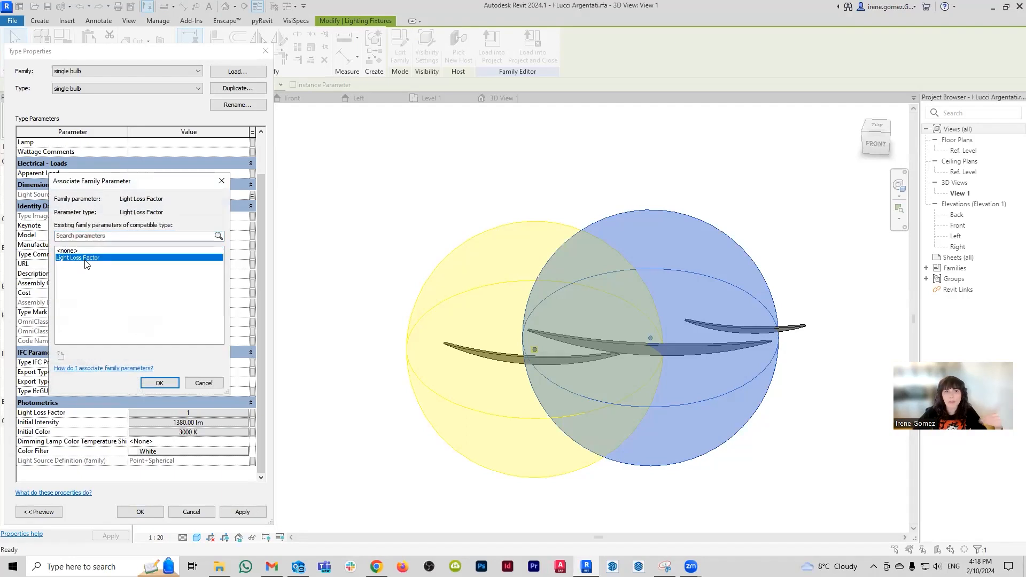
pyautogui.click(159, 382)
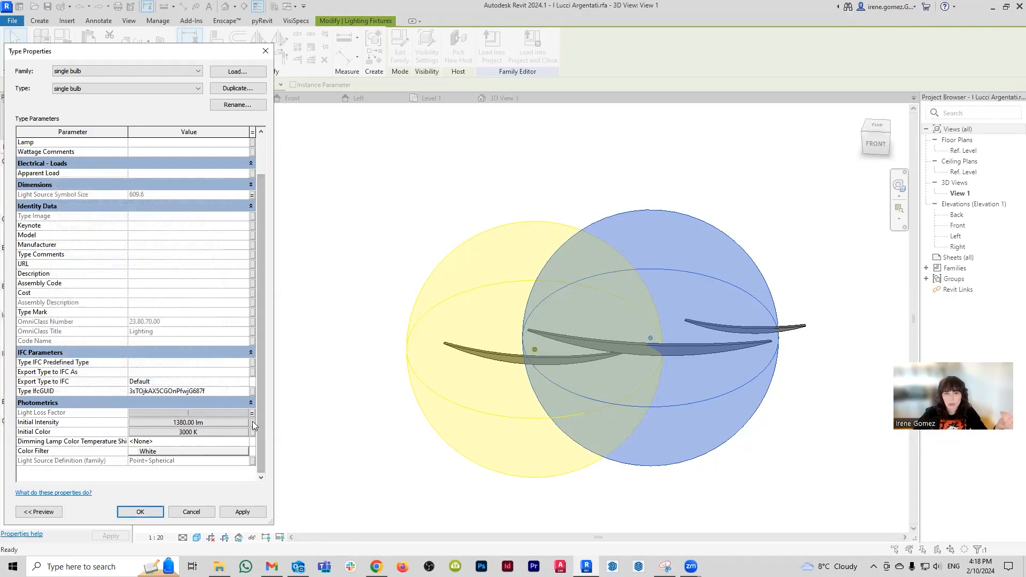
pyautogui.click(253, 421)
pyautogui.click(85, 258)
pyautogui.click(159, 382)
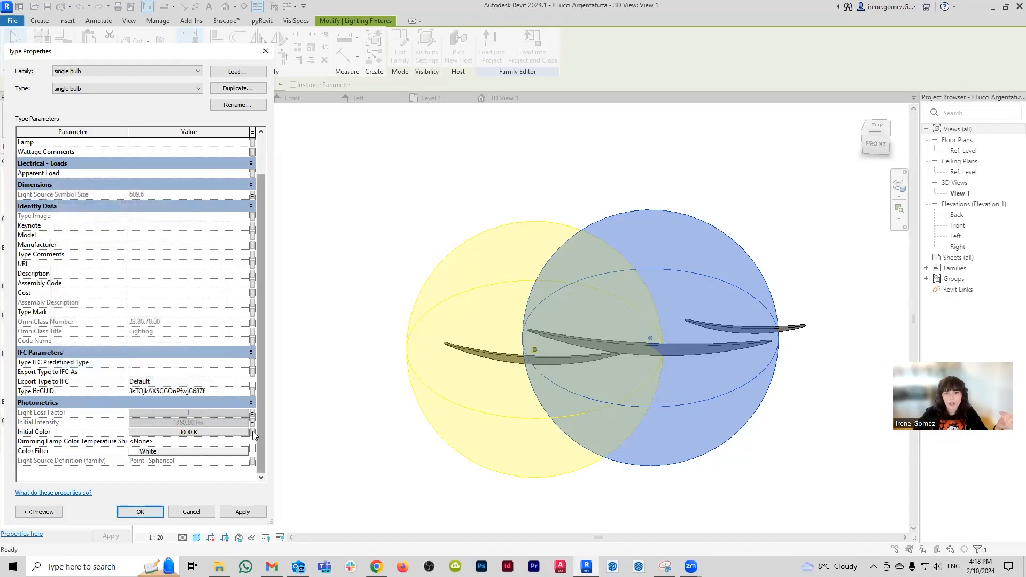
# - Associate the nested bulb's Initial Color with the host family's matching parameter and accept the type property changes
pyautogui.click(253, 432)
pyautogui.click(73, 258)
pyautogui.click(159, 382)
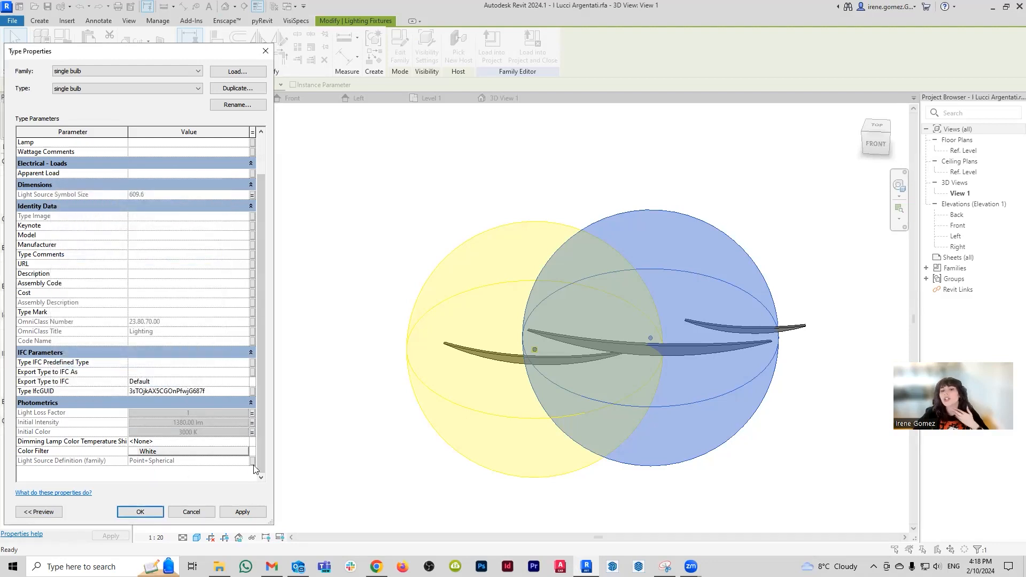
pyautogui.click(245, 514)
pyautogui.click(252, 460)
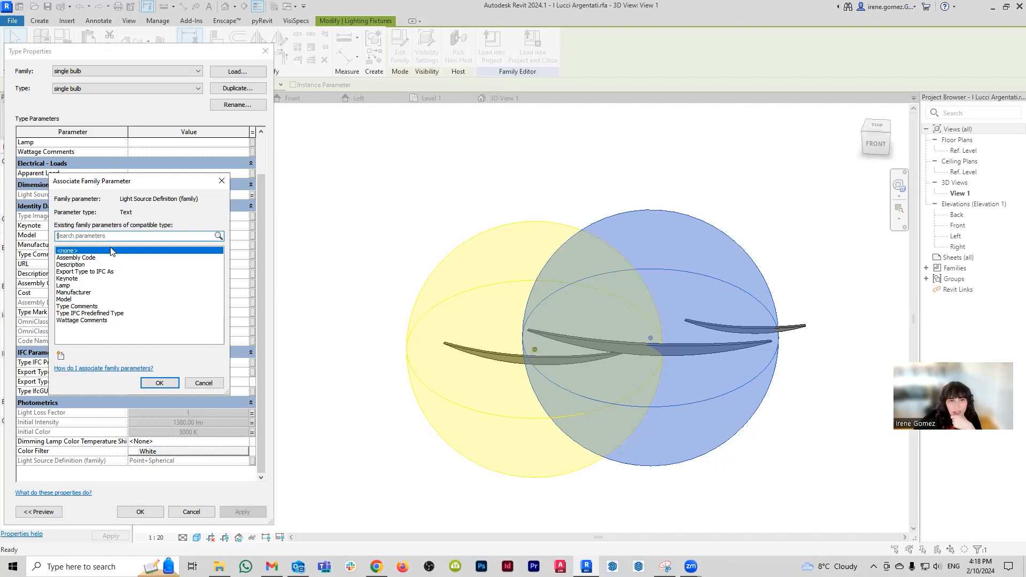
pyautogui.click(222, 181)
pyautogui.click(140, 512)
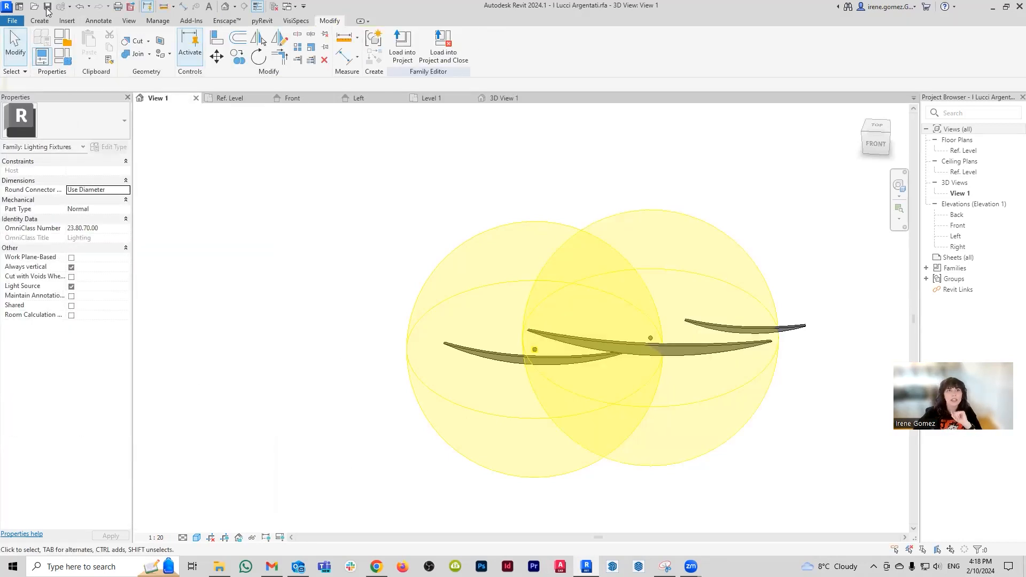
# - Load the family into Project1, overwriting the existing version, and render the 3D View 1 camera view again
pyautogui.click(406, 59)
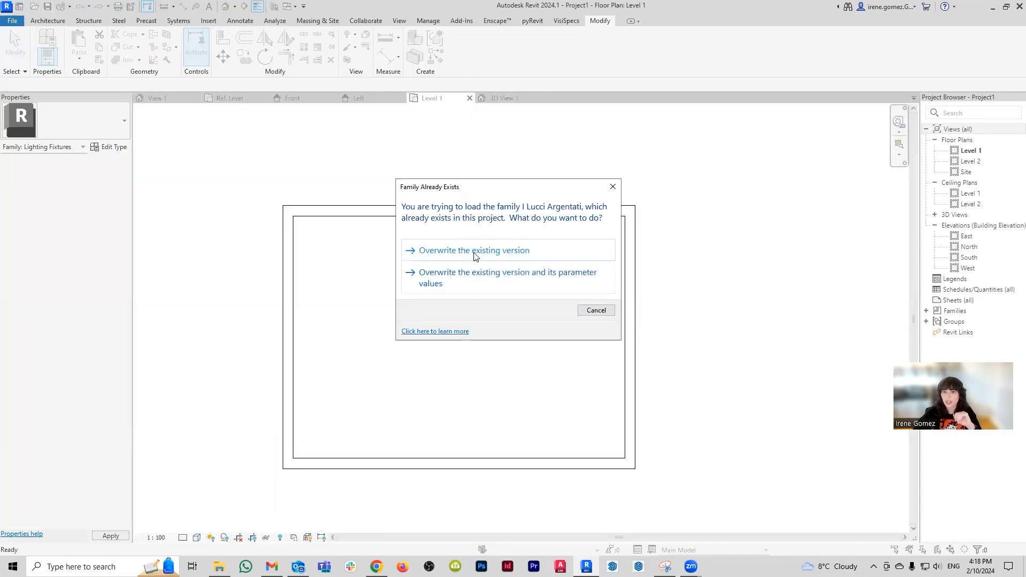
pyautogui.click(509, 252)
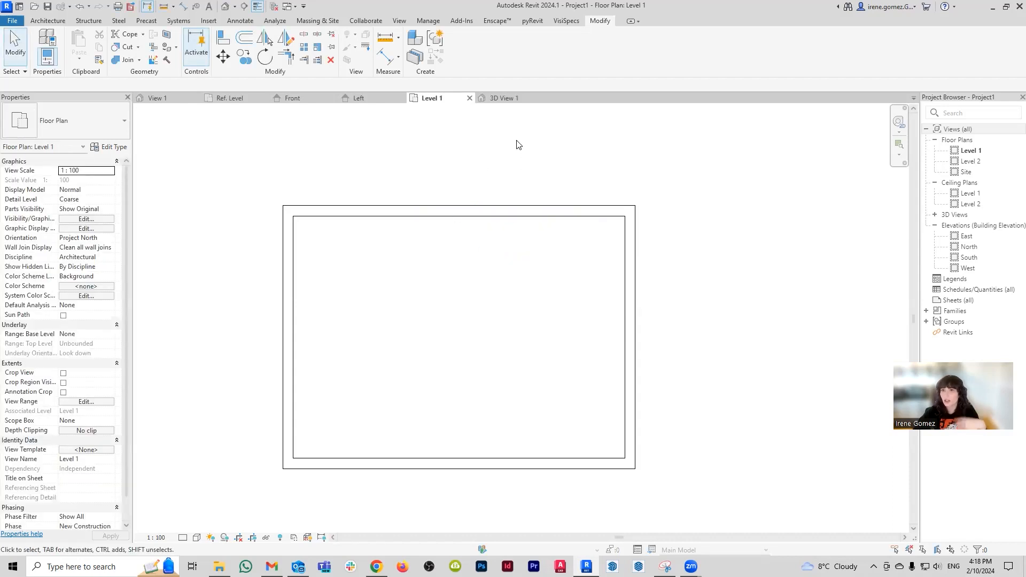
pyautogui.click(505, 98)
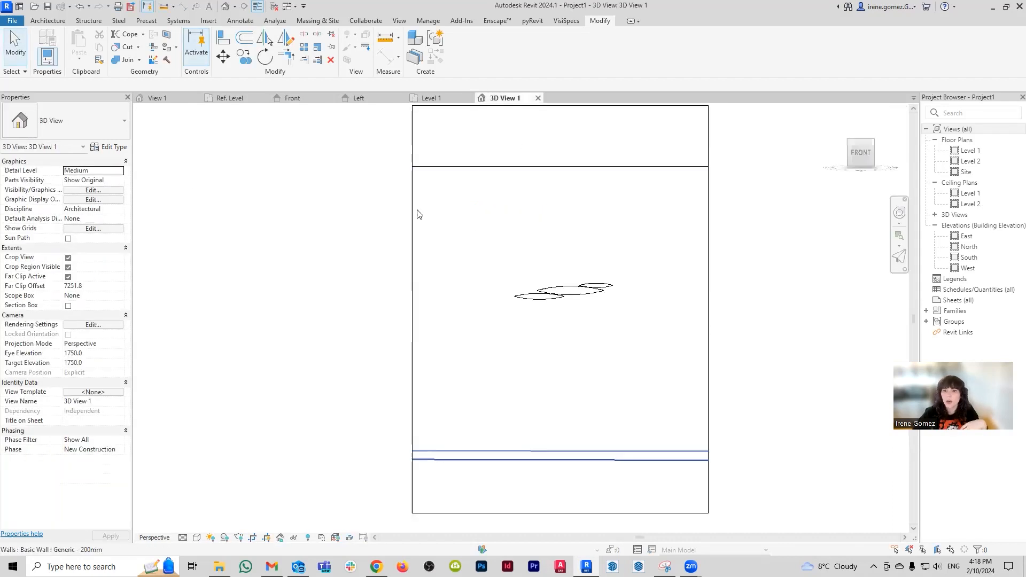
pyautogui.click(239, 536)
pyautogui.click(261, 143)
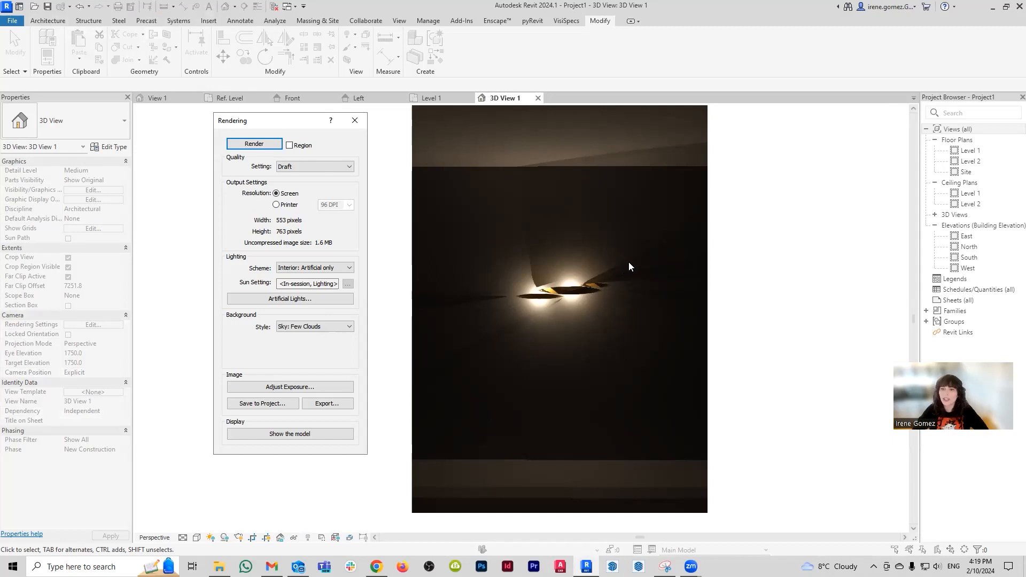
pyautogui.click(354, 120)
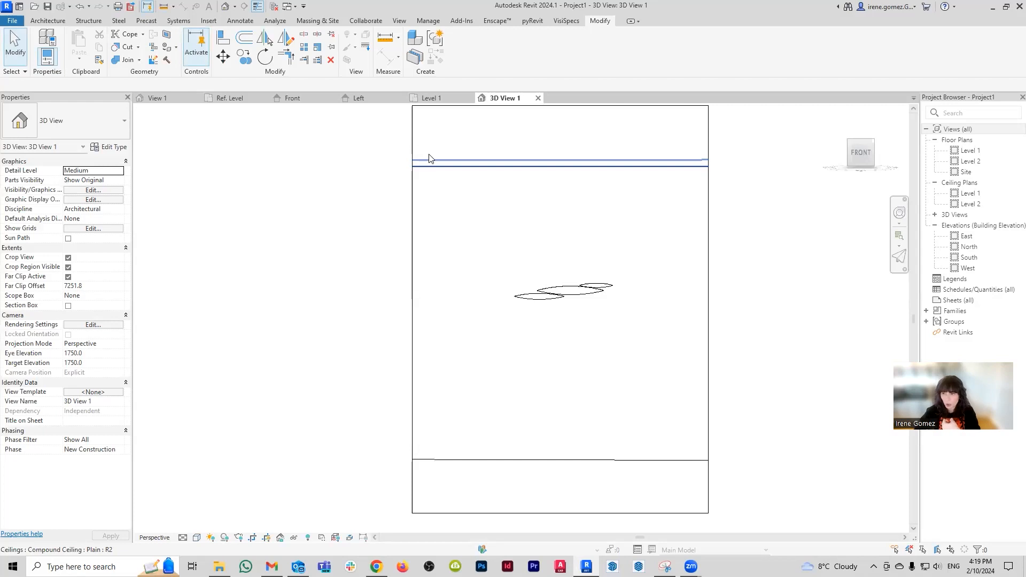
# - In the I Lucci Argentati family, change the host's own light source to a Photometric Web light distribution
pyautogui.click(182, 103)
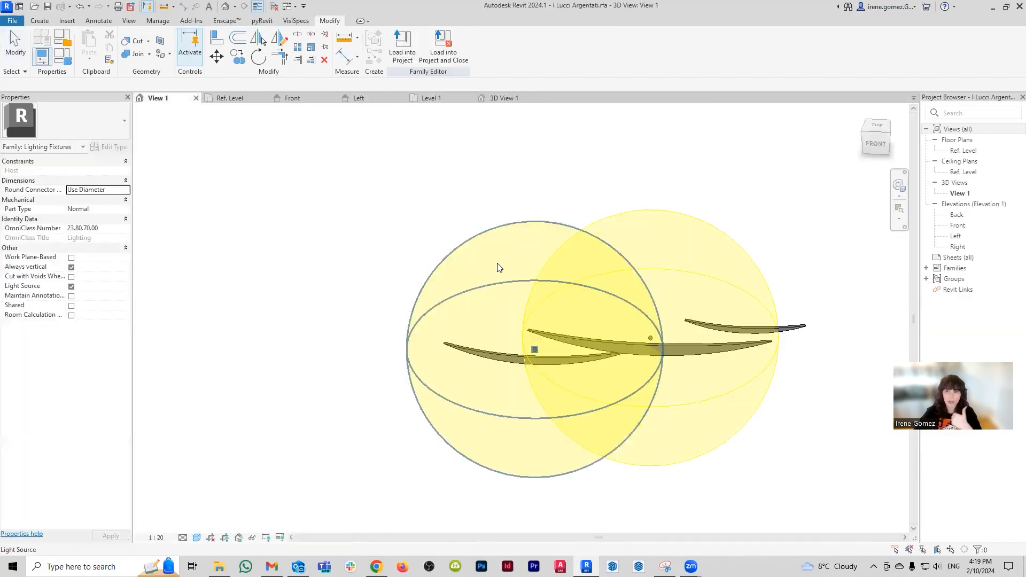
pyautogui.click(514, 252)
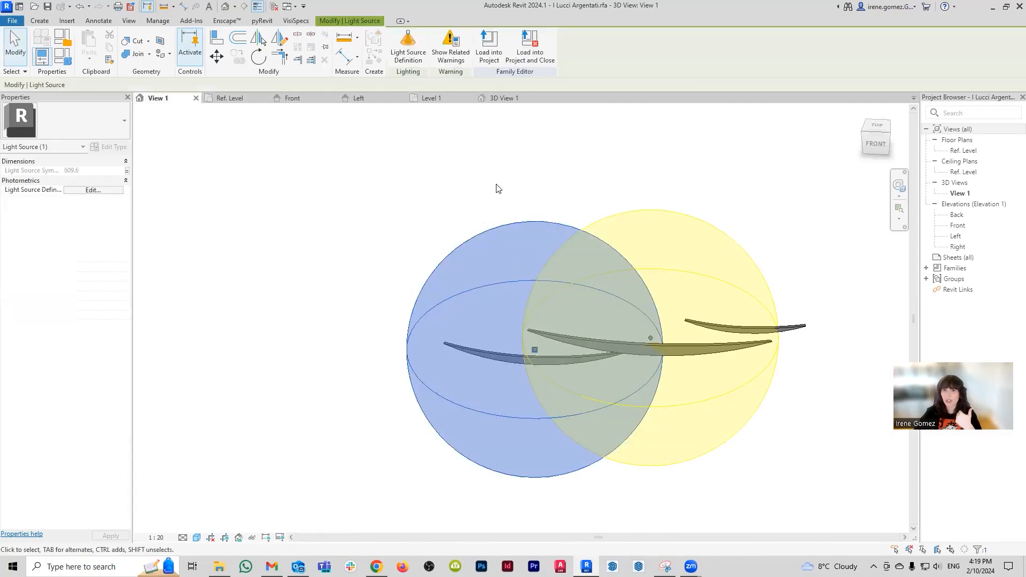
pyautogui.click(409, 53)
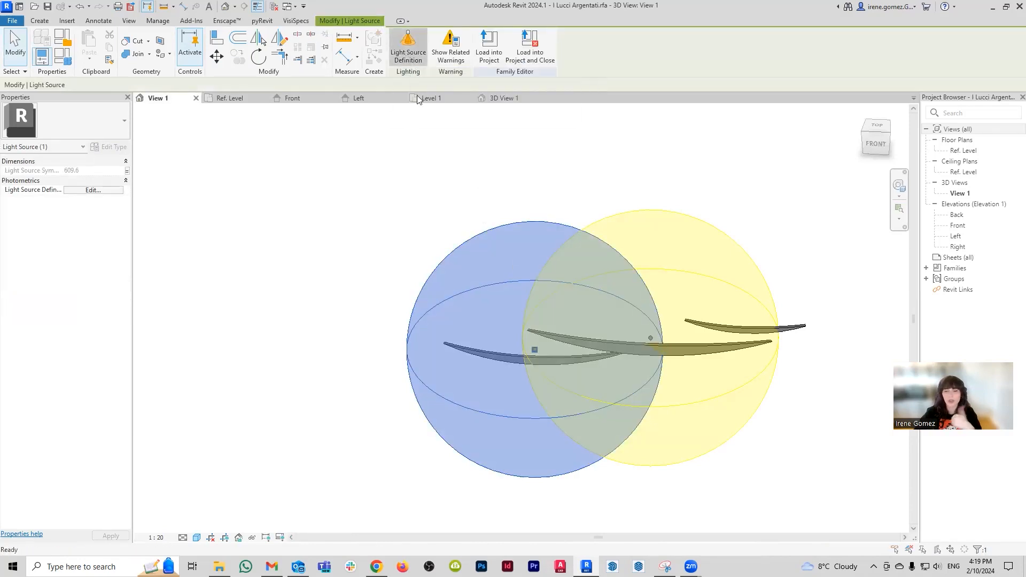
pyautogui.moveTo(587, 161); pyautogui.dragTo(318, 187)
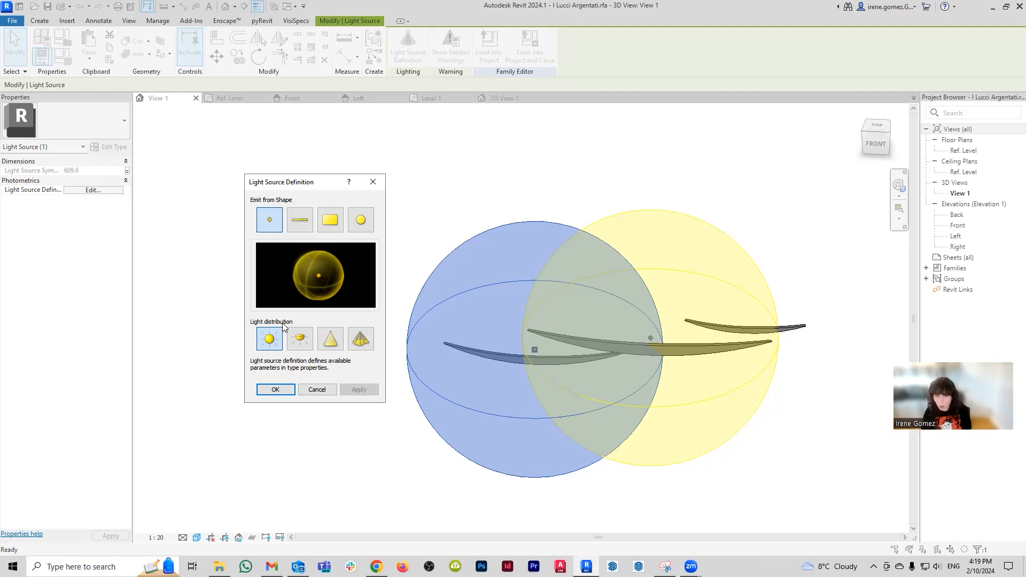
pyautogui.click(295, 346)
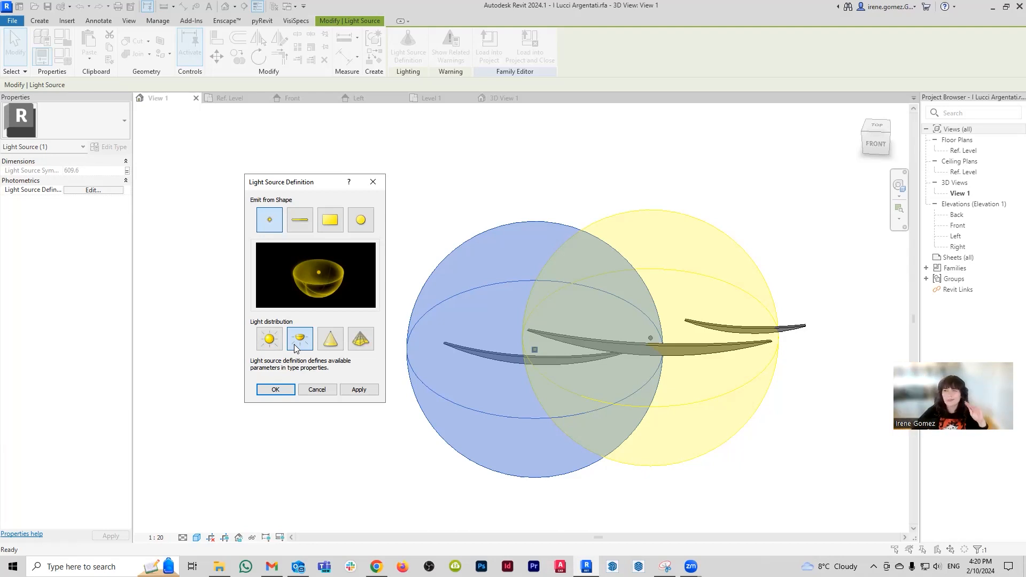
pyautogui.click(329, 341)
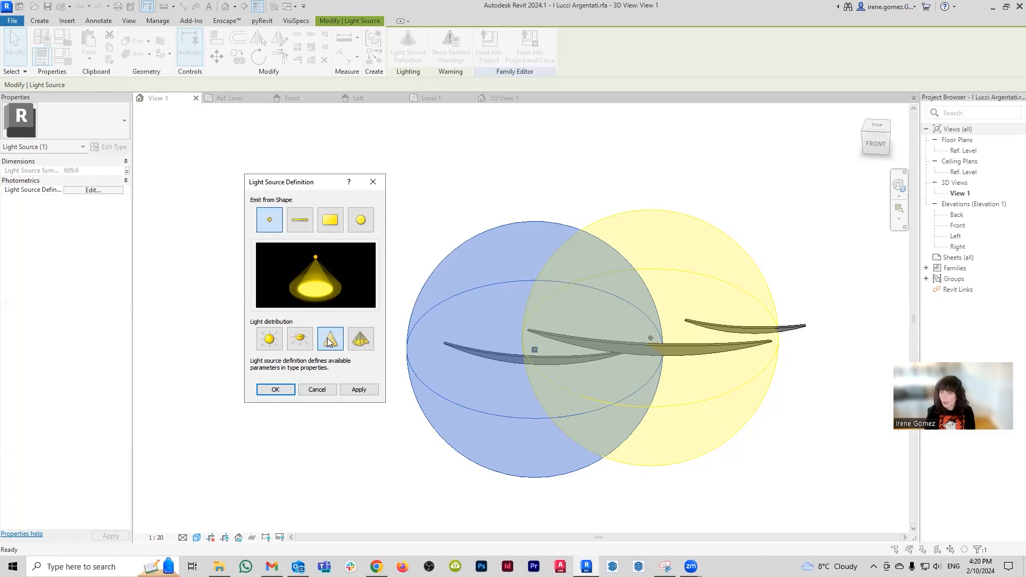
pyautogui.click(361, 339)
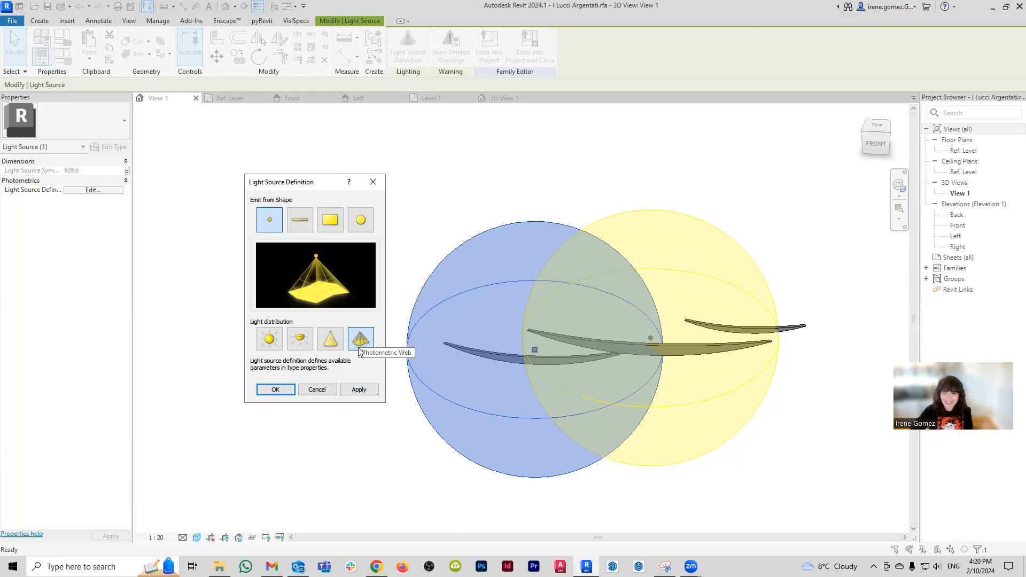
pyautogui.click(359, 389)
pyautogui.click(275, 389)
# - Start choosing a file for the light source's Photometric Web File family parameter, enlarging the file selection dialog
pyautogui.keyDown('shift'); pyautogui.moveTo(662, 401); pyautogui.dragTo(675, 377, button='middle'); pyautogui.keyUp('shift')
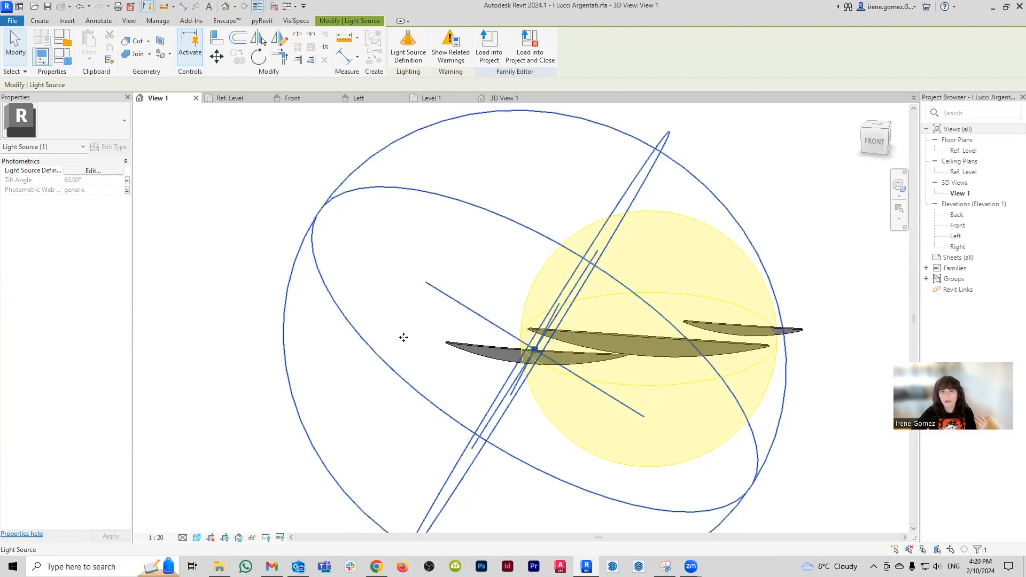
pyautogui.click(61, 57)
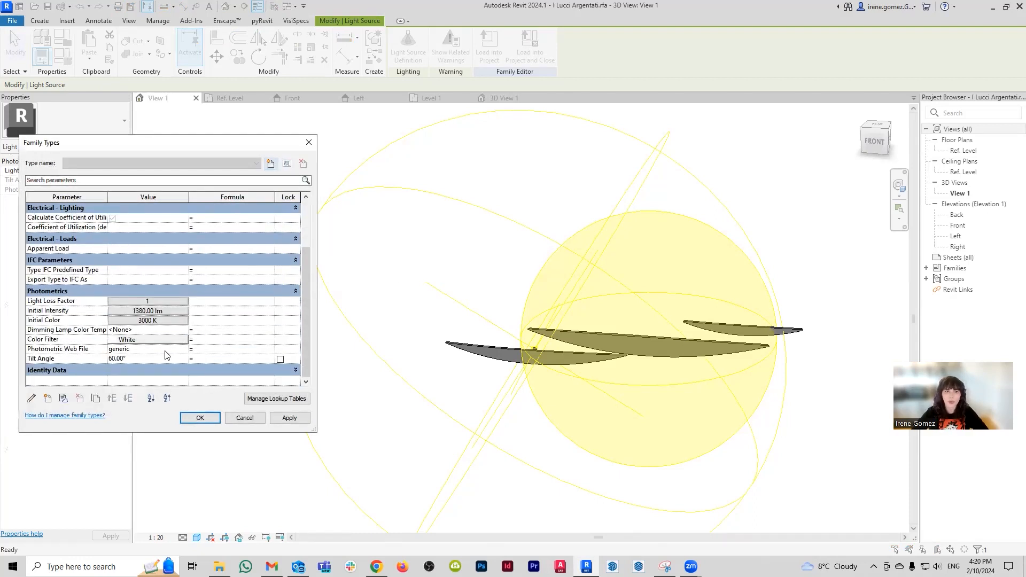
pyautogui.click(185, 351)
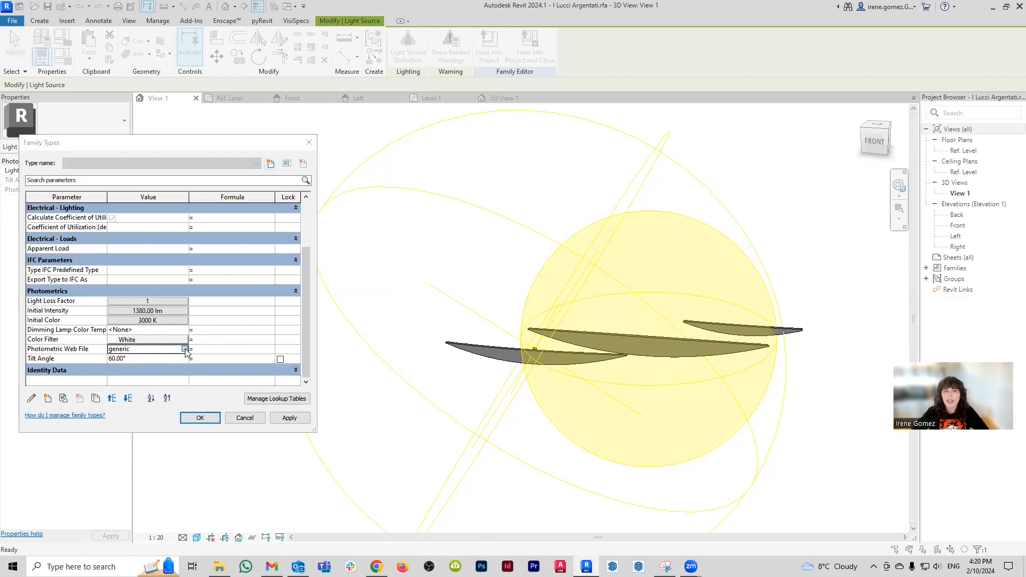
pyautogui.click(184, 350)
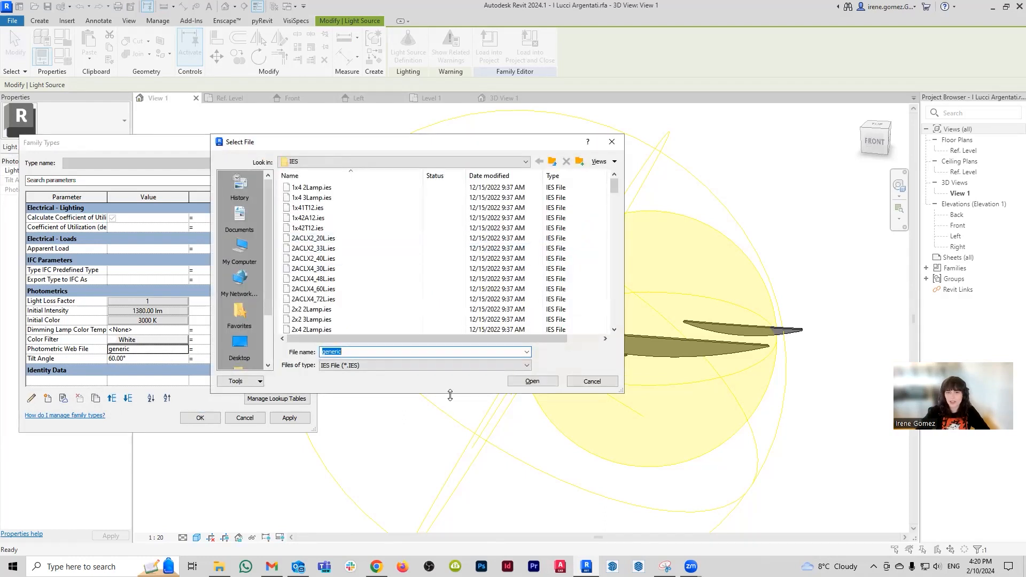
pyautogui.moveTo(450, 395); pyautogui.dragTo(451, 518)
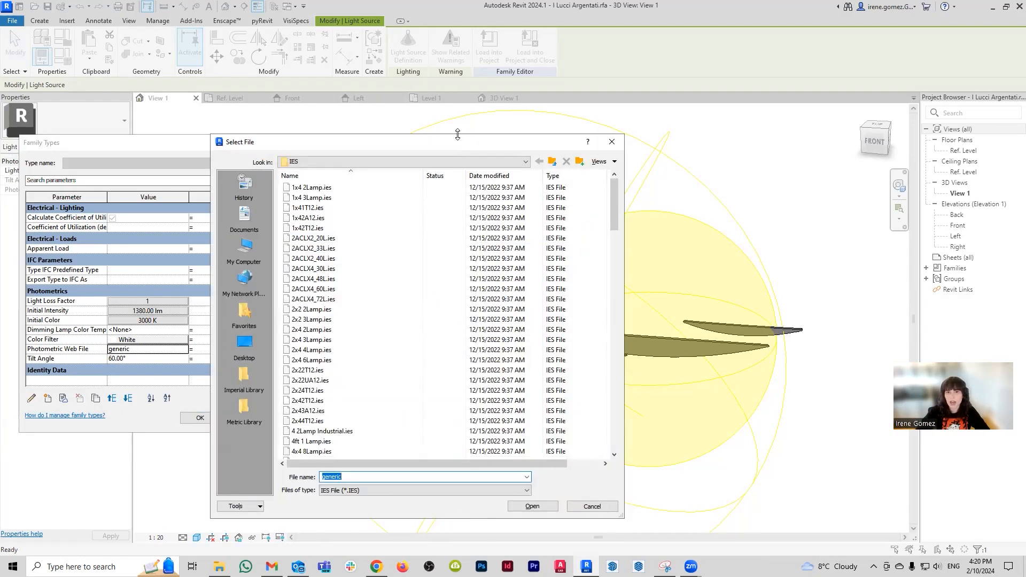
pyautogui.moveTo(457, 134); pyautogui.dragTo(452, 14)
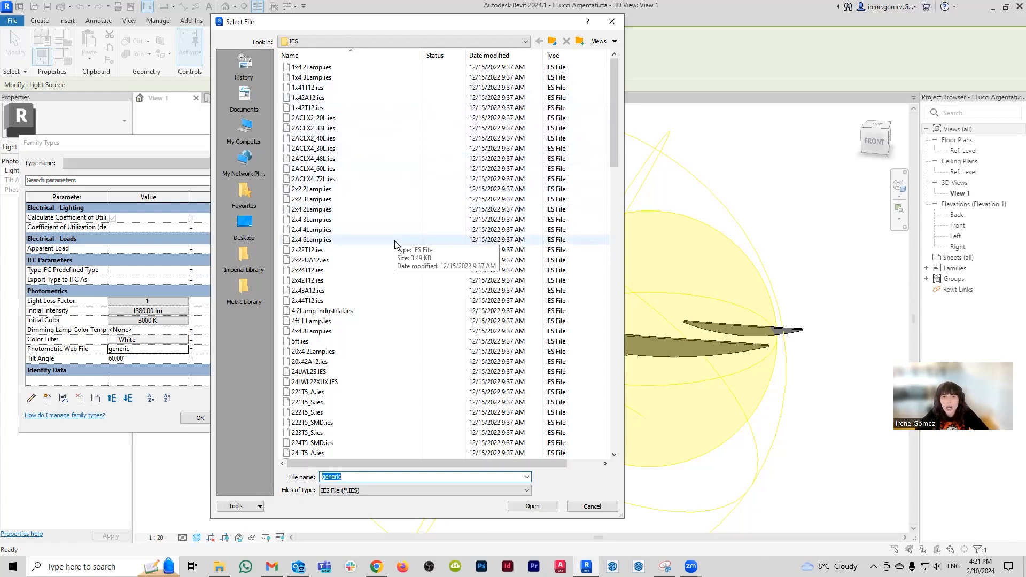
# - Look through the IES folder for the available photometric web files
pyautogui.scroll(-1, 404, 267)
pyautogui.scroll(-3, 384, 372)
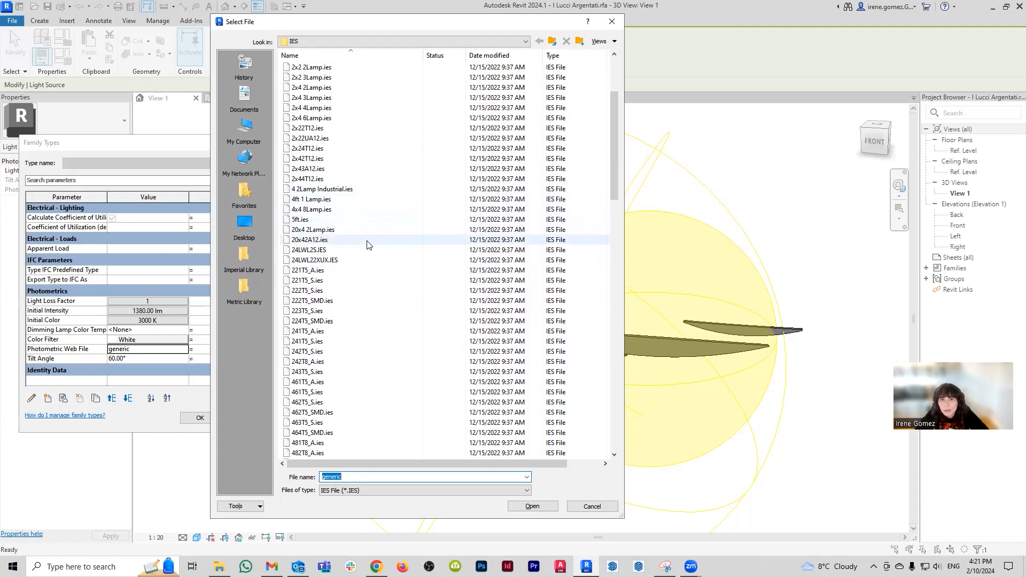
pyautogui.scroll(-2, 378, 369)
pyautogui.scroll(-3, 378, 369)
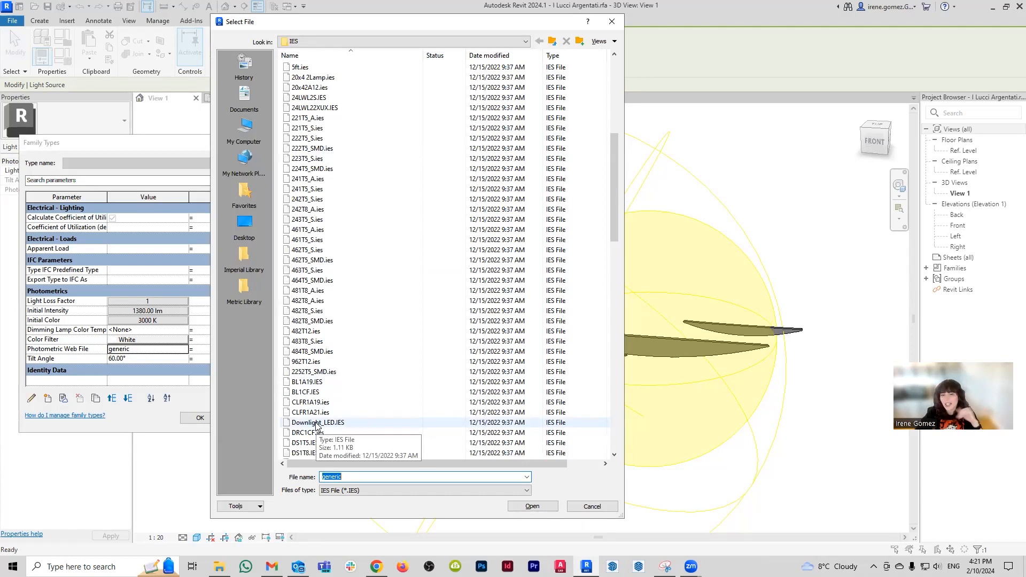
pyautogui.scroll(-3, 379, 413)
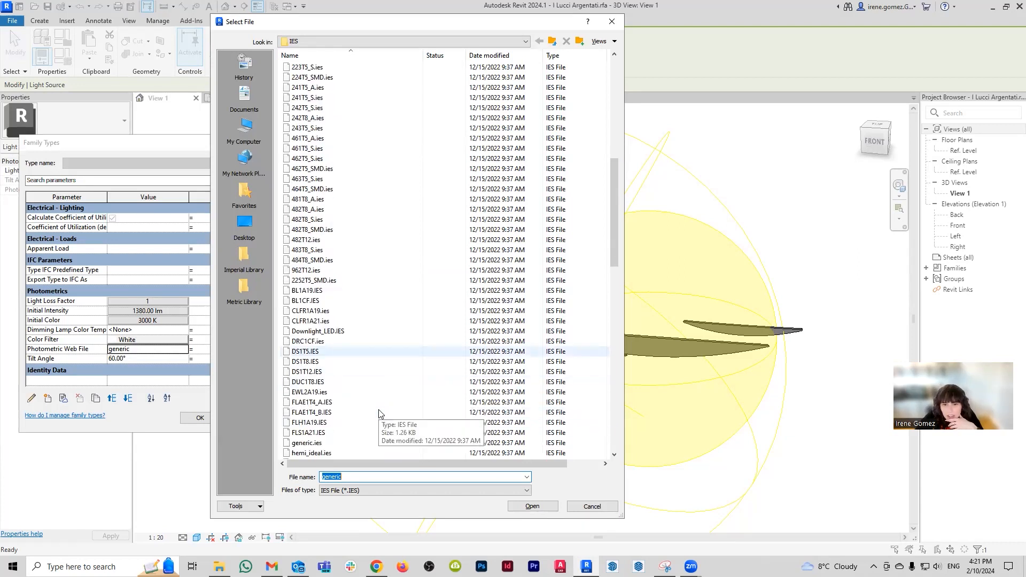
pyautogui.scroll(-1, 379, 413)
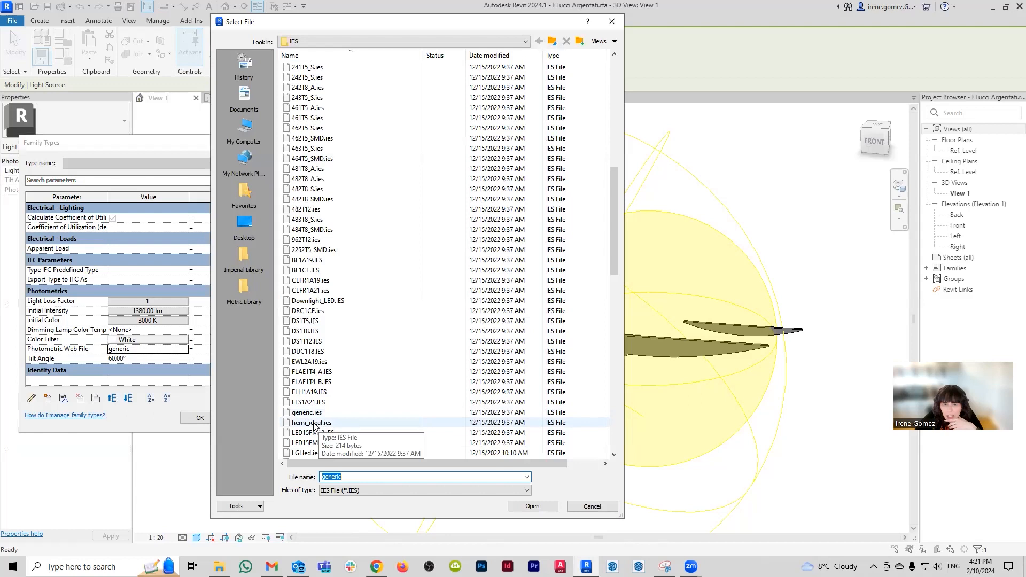
pyautogui.scroll(-5, 379, 416)
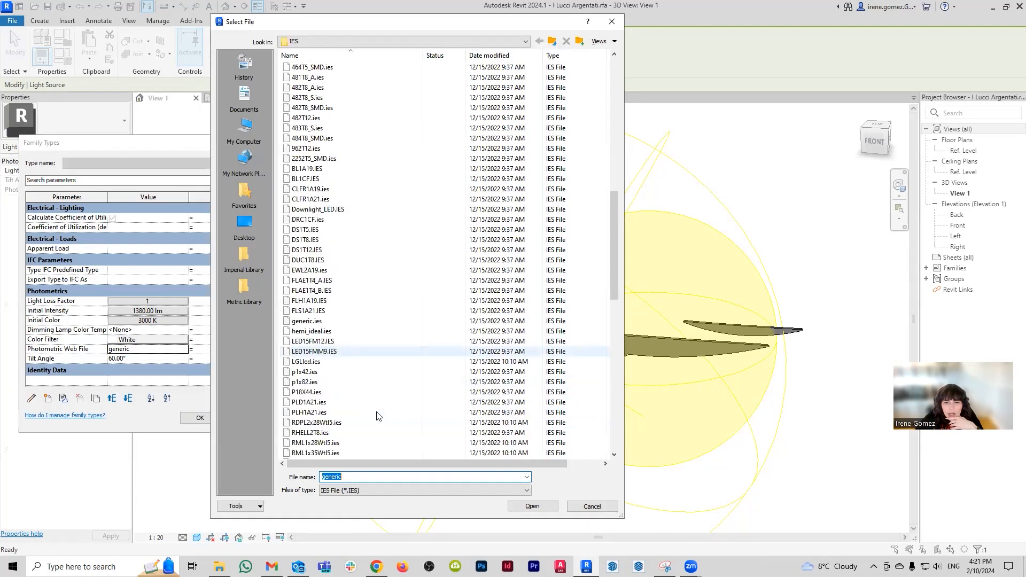
pyautogui.scroll(-12, 378, 415)
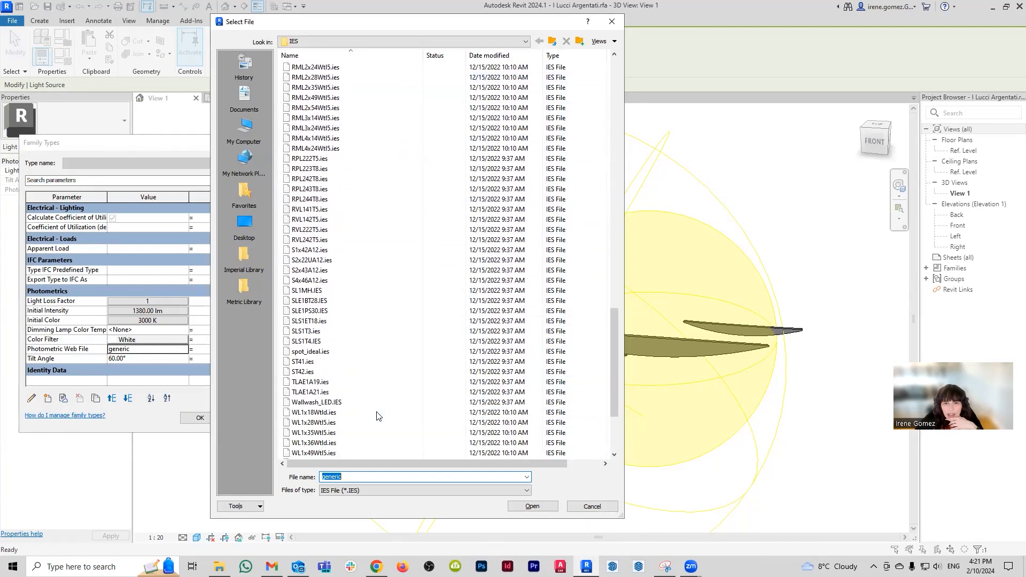
pyautogui.scroll(-3, 377, 415)
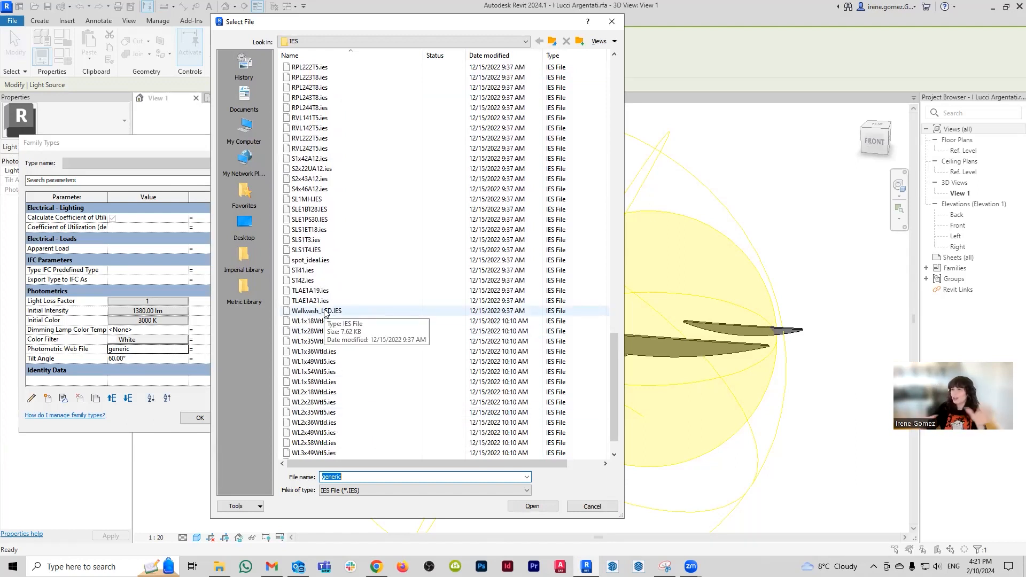
# - Switch to the IES.pdf reference sheet and compare the light distributions previewed for each IES file
pyautogui.click(219, 566)
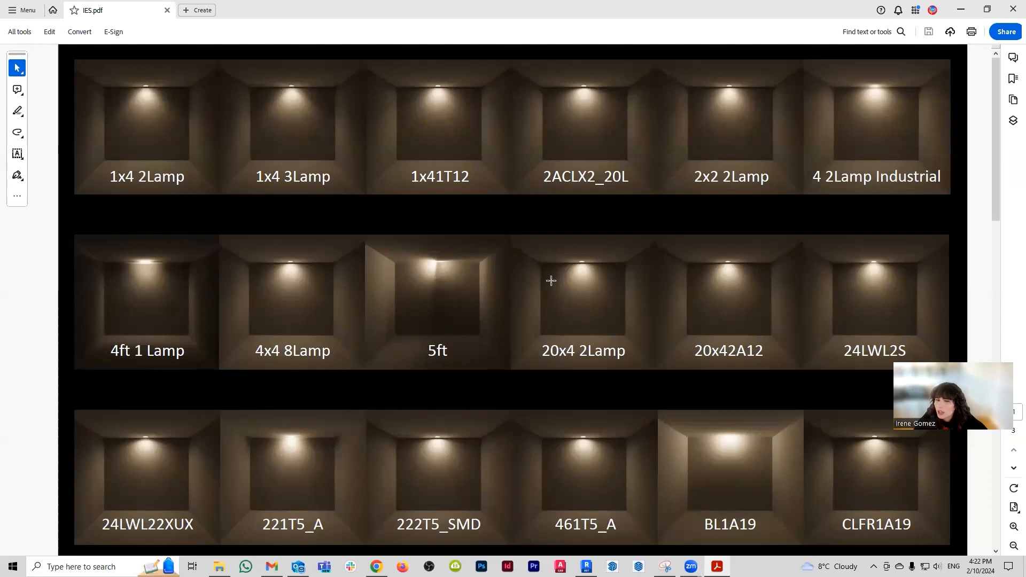
pyautogui.scroll(-3, 551, 281)
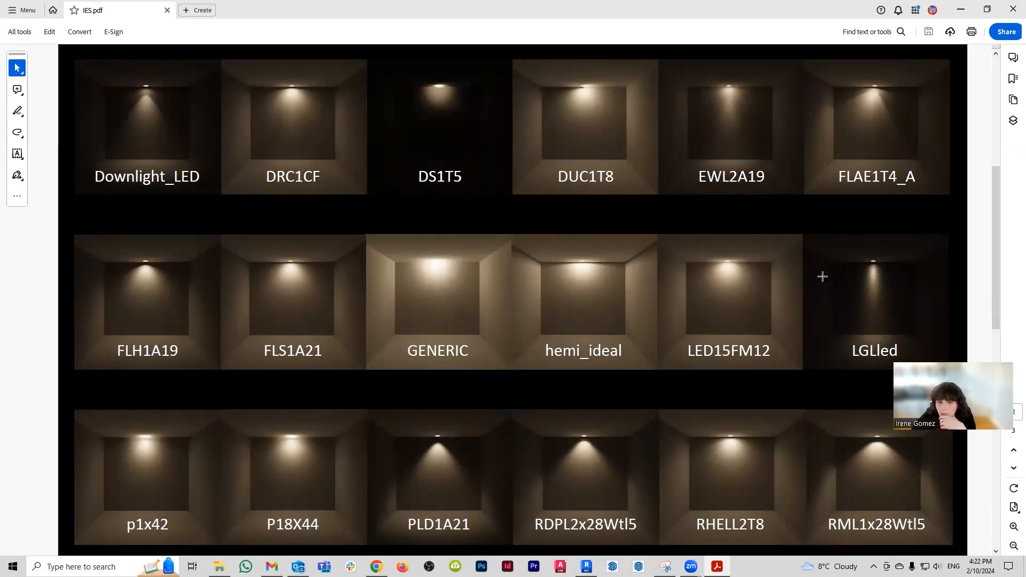
pyautogui.scroll(-2, 808, 279)
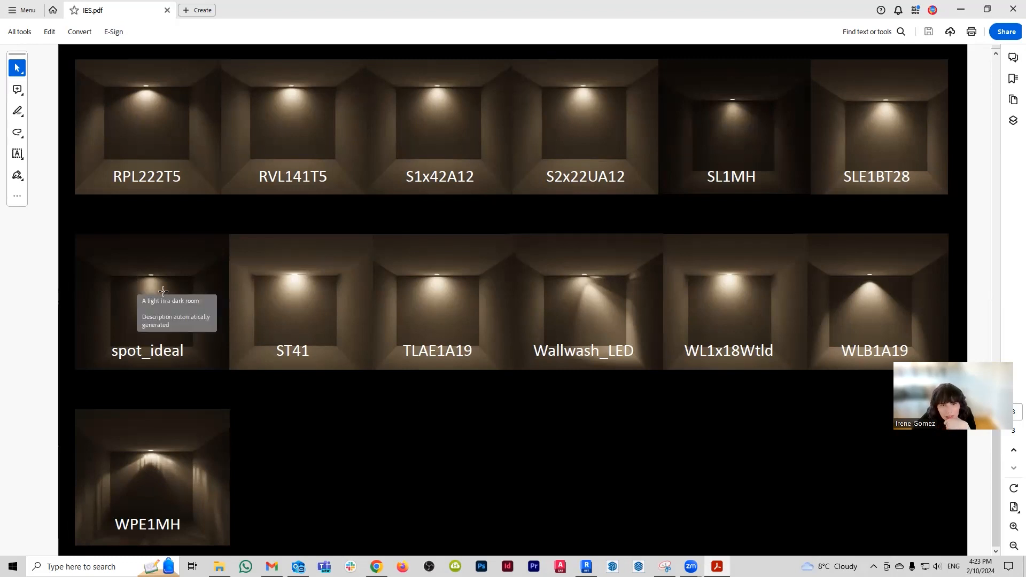
pyautogui.scroll(3, 560, 297)
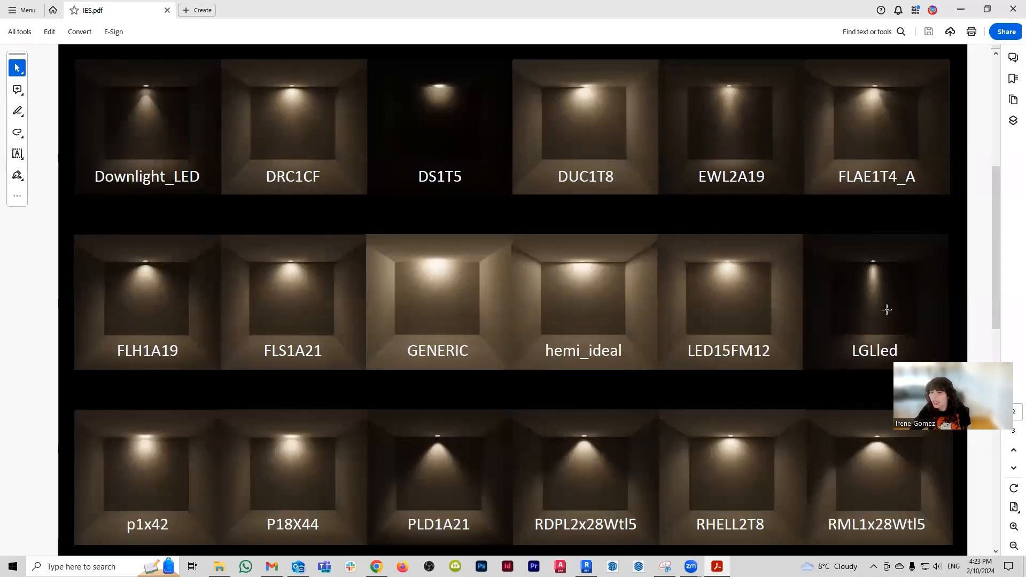
# - Back in Revit, assign LGLled.ies as the Photometric Web File and accept the family type changes
pyautogui.click(586, 566)
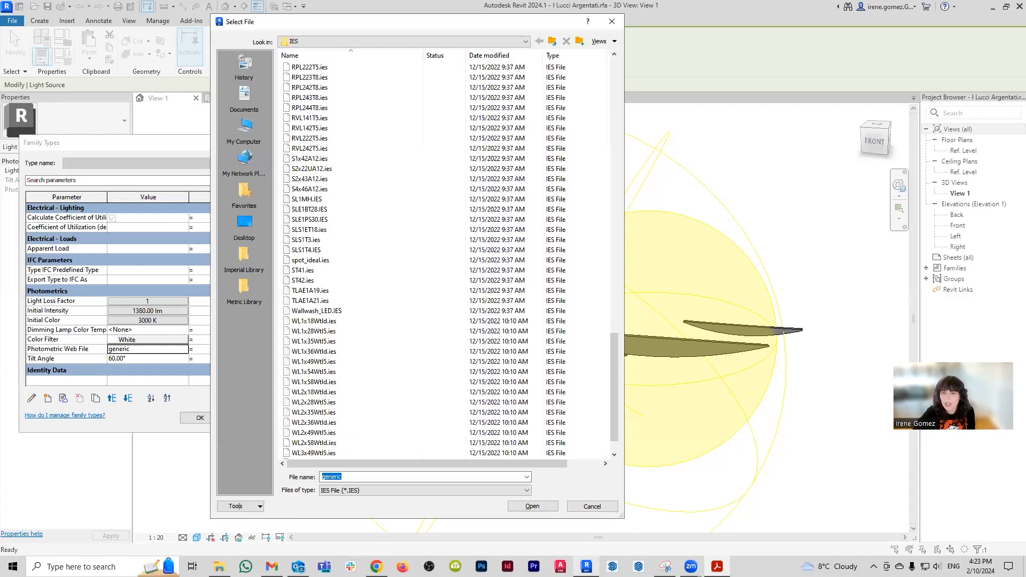
pyautogui.scroll(6, 416, 254)
pyautogui.scroll(3, 411, 258)
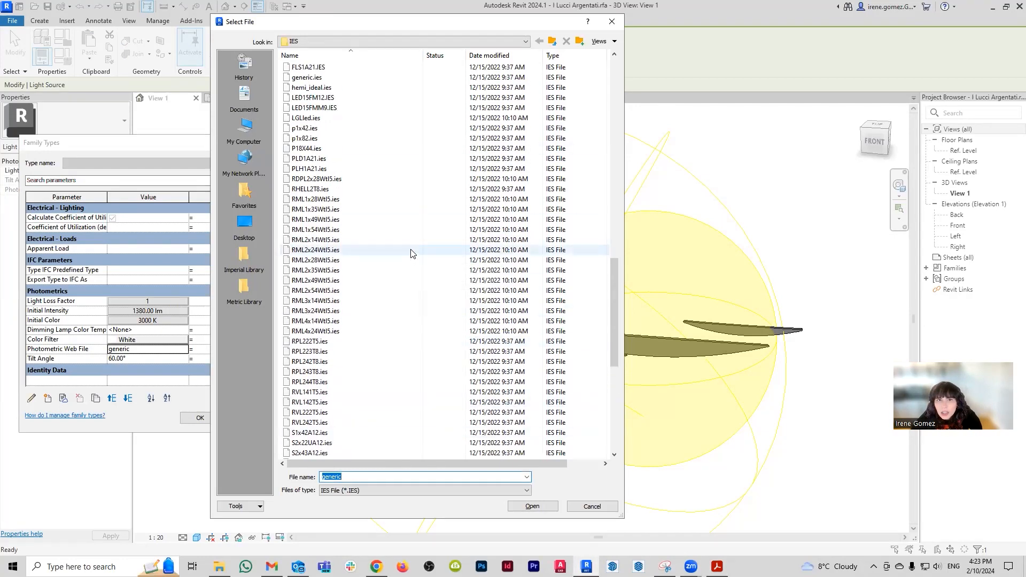
pyautogui.click(417, 118)
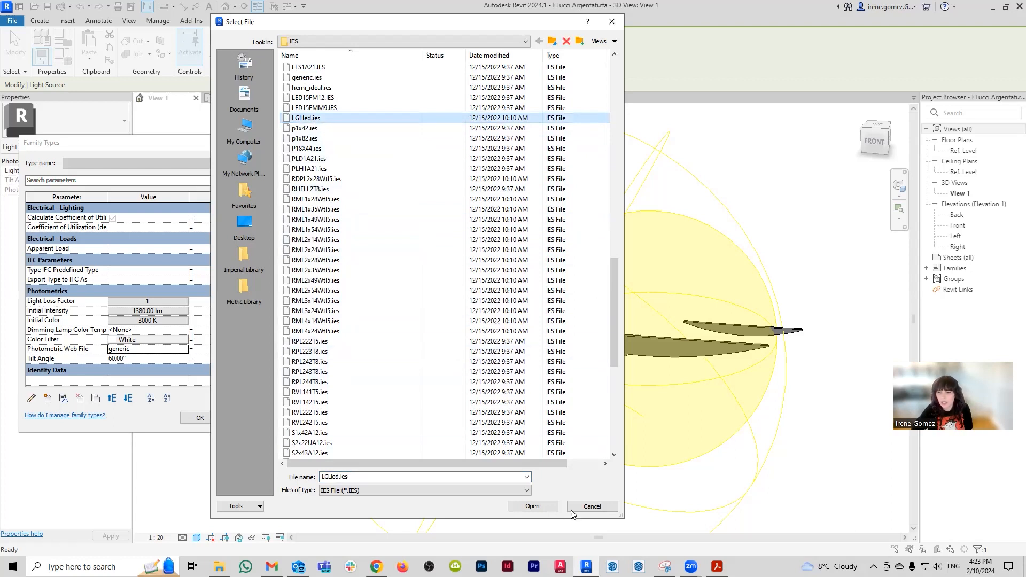
pyautogui.click(553, 508)
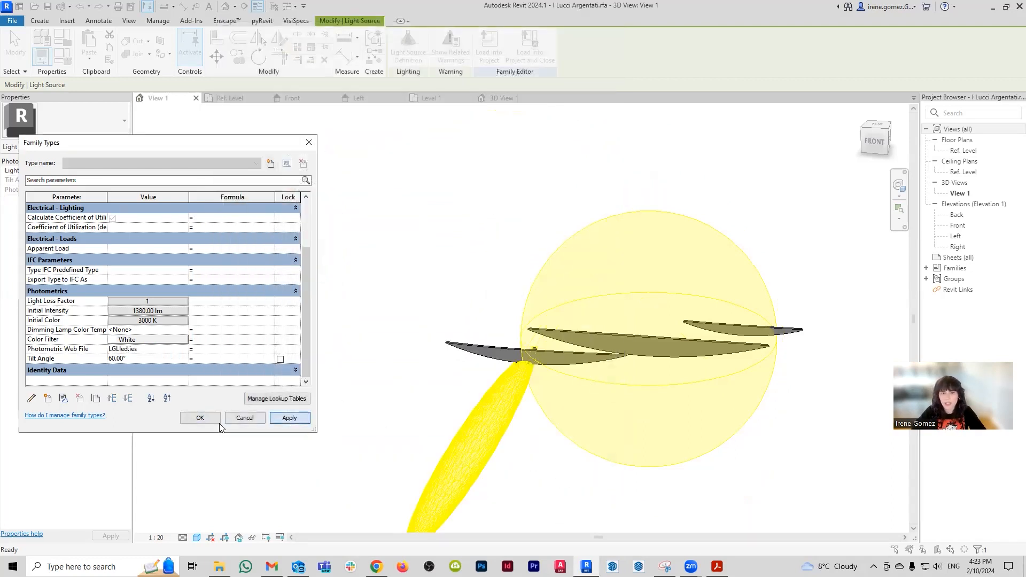
pyautogui.click(212, 418)
# - Examine the direction of the photometric web beam in View 1 and in the Front and Left elevations
pyautogui.click(599, 482)
pyautogui.keyDown('shift'); pyautogui.moveTo(531, 401); pyautogui.dragTo(556, 378, button='middle'); pyautogui.keyUp('shift')
pyautogui.keyDown('shift'); pyautogui.moveTo(456, 333); pyautogui.dragTo(521, 406, button='middle'); pyautogui.keyUp('shift')
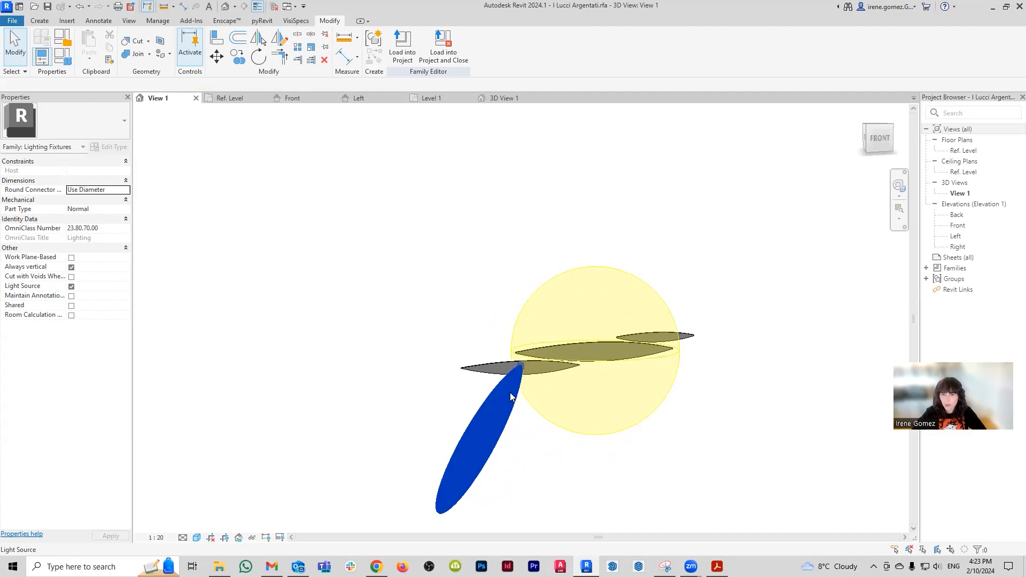
pyautogui.keyDown('shift'); pyautogui.moveTo(593, 377); pyautogui.dragTo(556, 434, button='middle'); pyautogui.keyUp('shift')
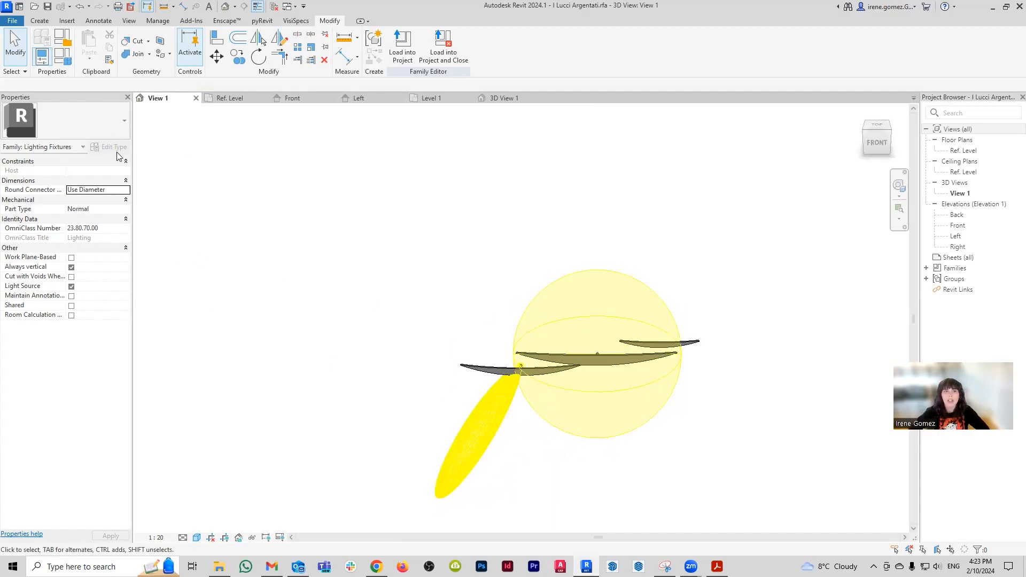
pyautogui.click(313, 102)
pyautogui.scroll(-4, 496, 246)
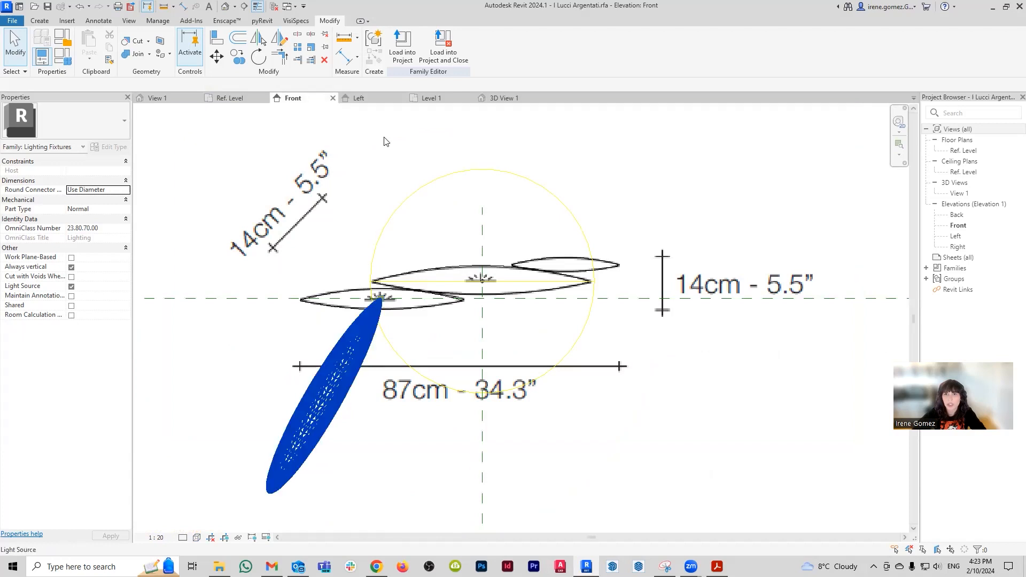
pyautogui.click(374, 100)
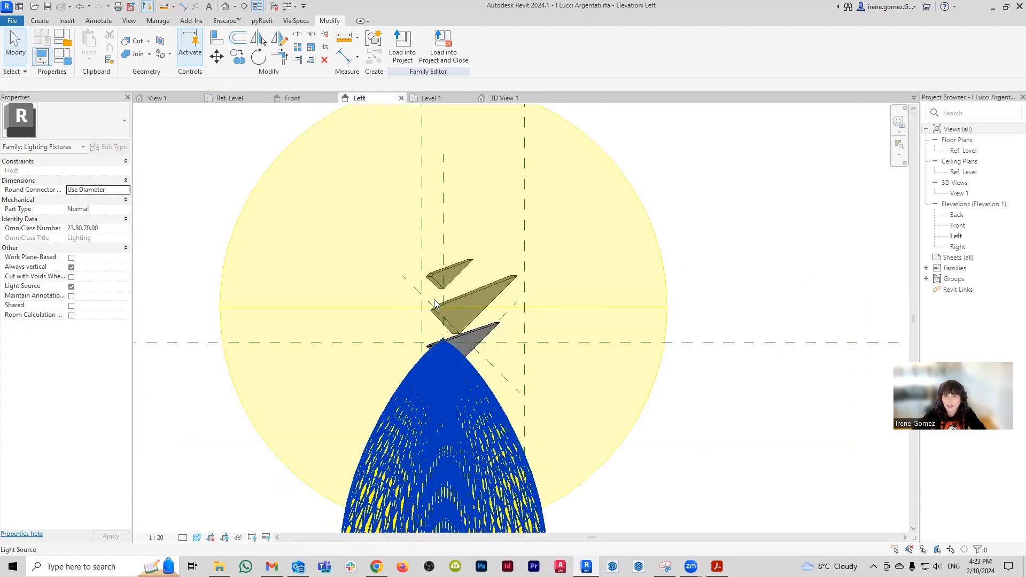
pyautogui.scroll(-3, 438, 312)
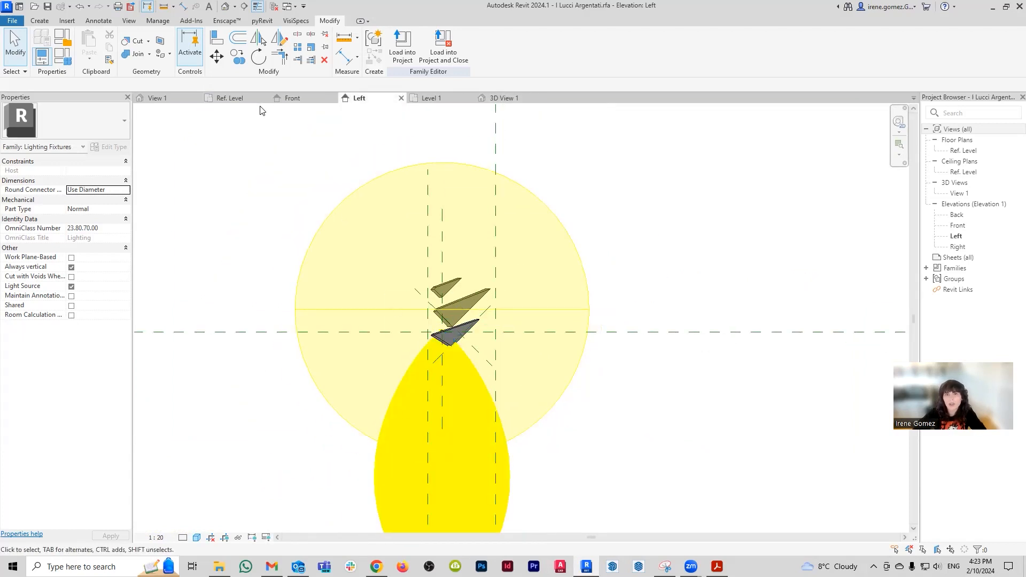
pyautogui.click(304, 102)
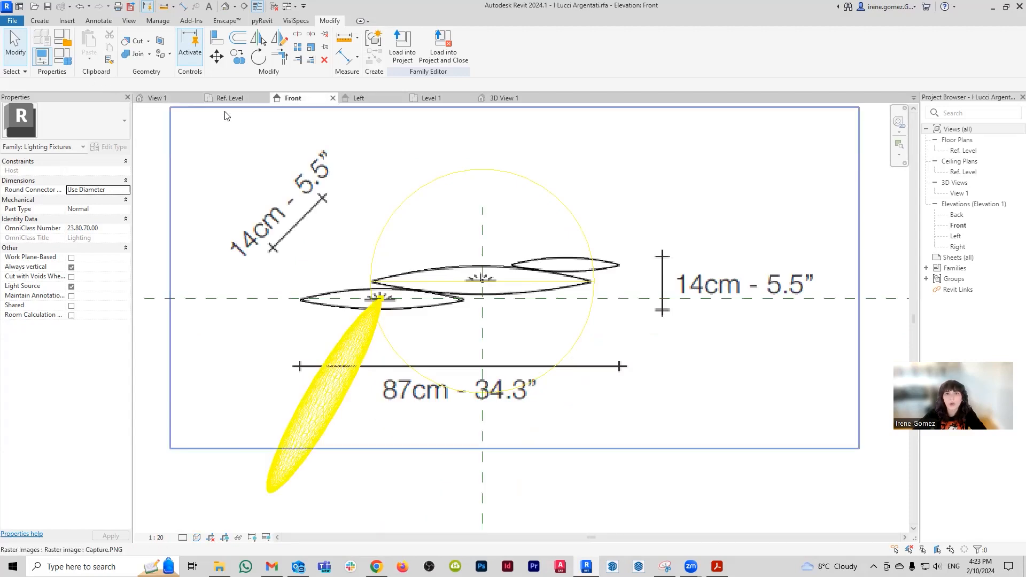
# - In the Ref. Level plan, rotate the photometric web light source 90° clockwise about a point in the middle of its beam
pyautogui.click(230, 98)
pyautogui.scroll(-2, 454, 336)
pyautogui.moveTo(278, 344); pyautogui.dragTo(390, 345, button='middle')
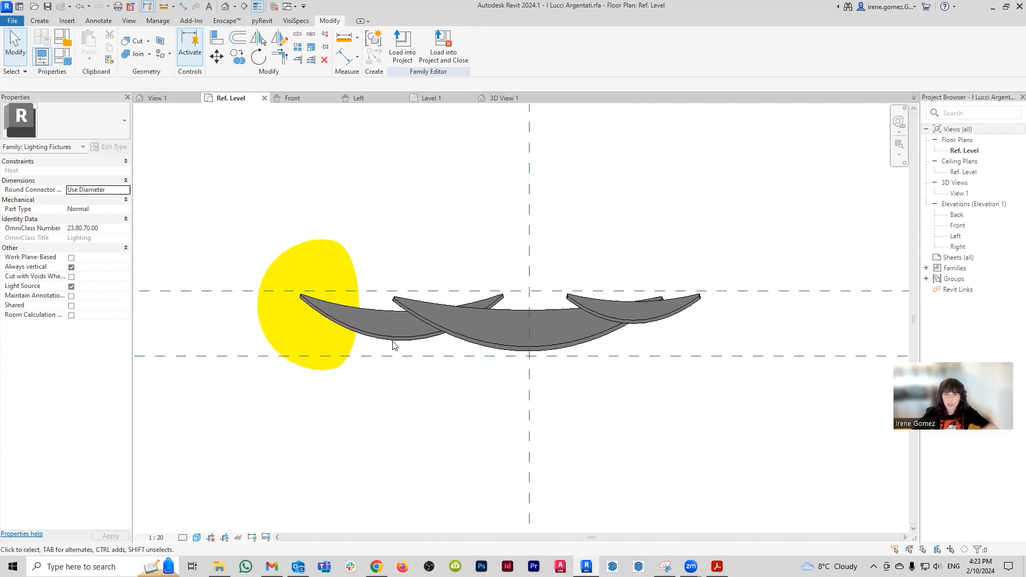
pyautogui.click(326, 355)
pyautogui.scroll(4, 330, 306)
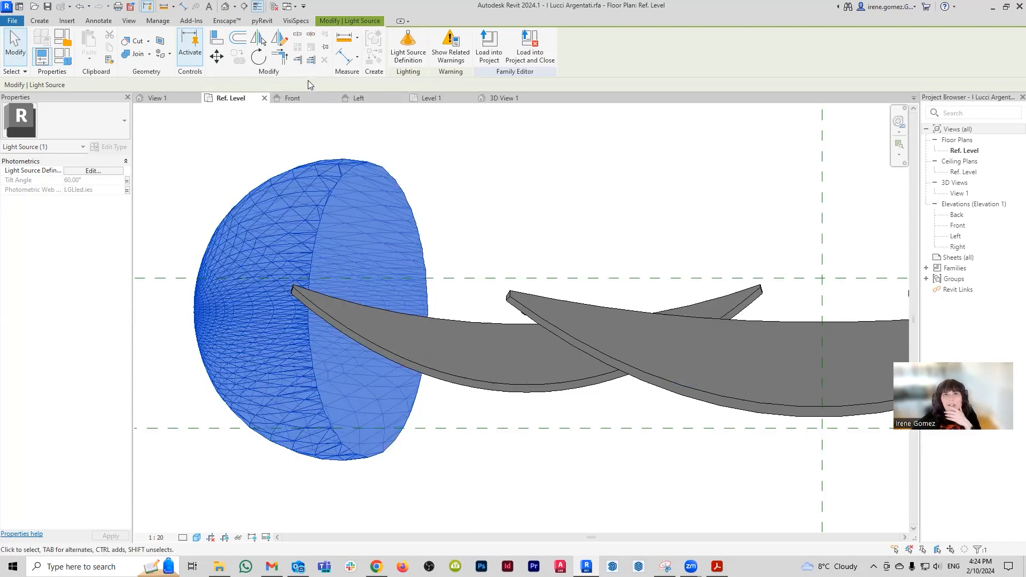
pyautogui.click(258, 56)
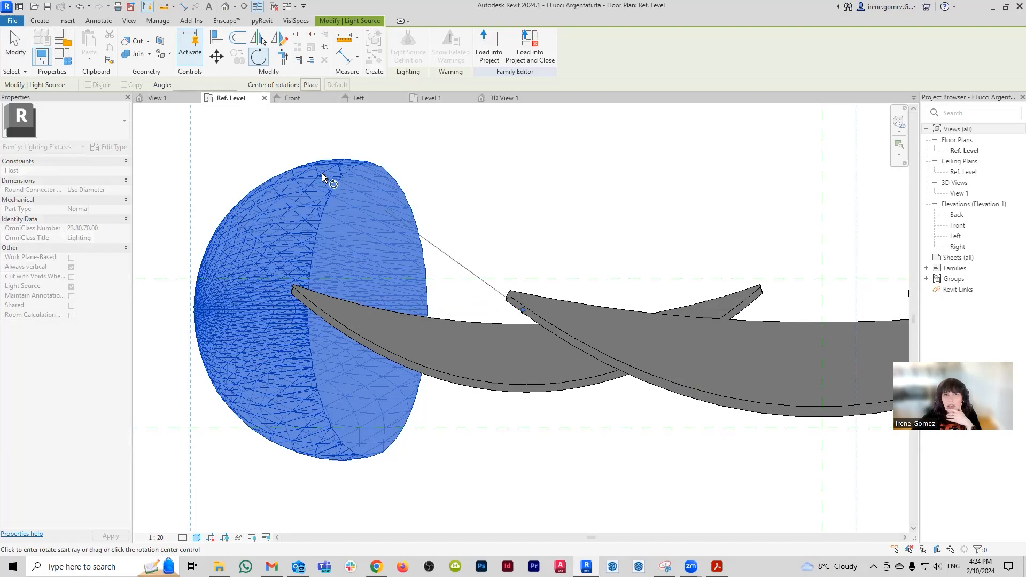
pyautogui.press('space')
pyautogui.click(309, 309)
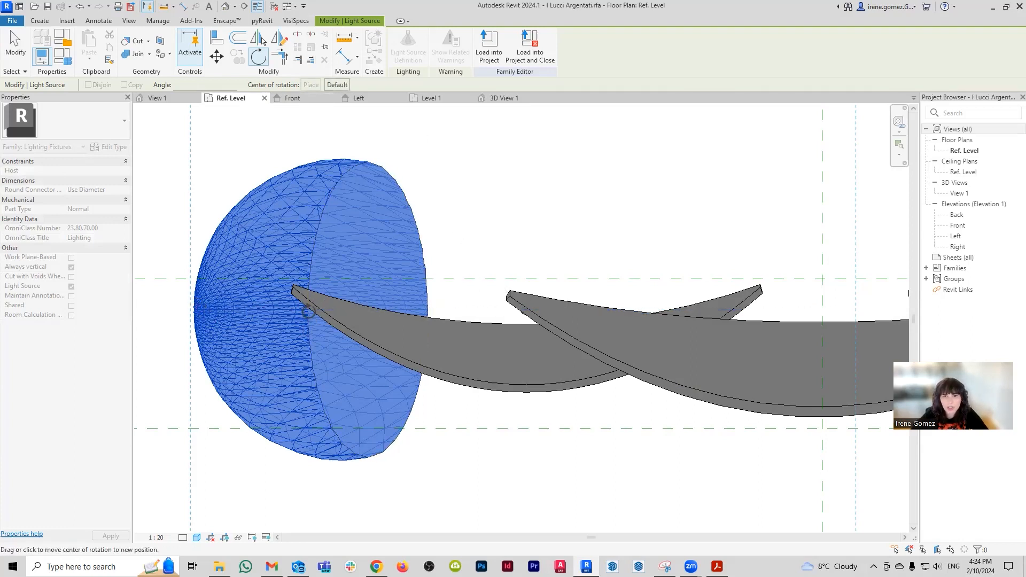
pyautogui.click(446, 313)
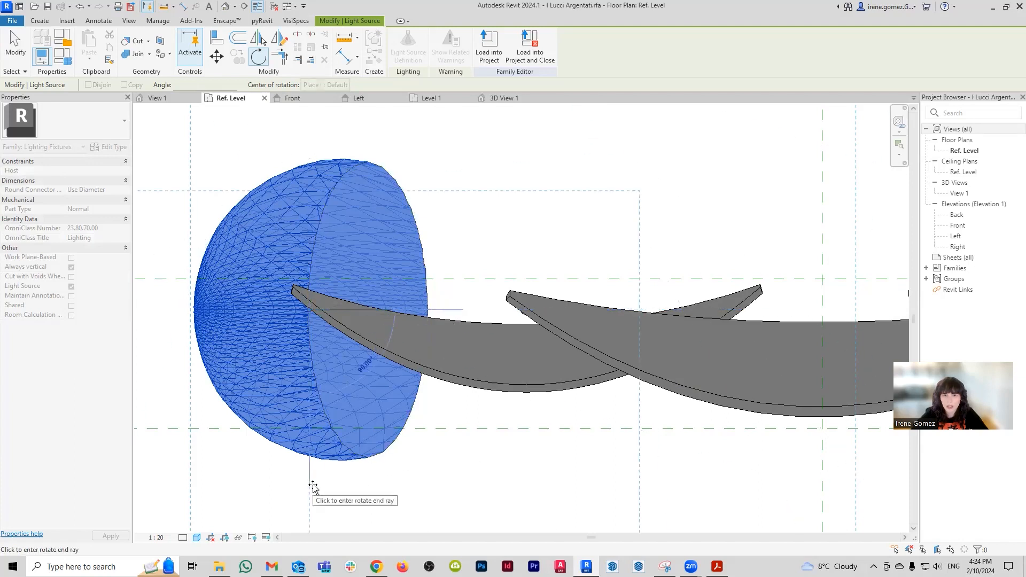
pyautogui.click(312, 484)
# - Check the rotated light source's position and direction in View 1 and the Front elevation
pyautogui.click(157, 97)
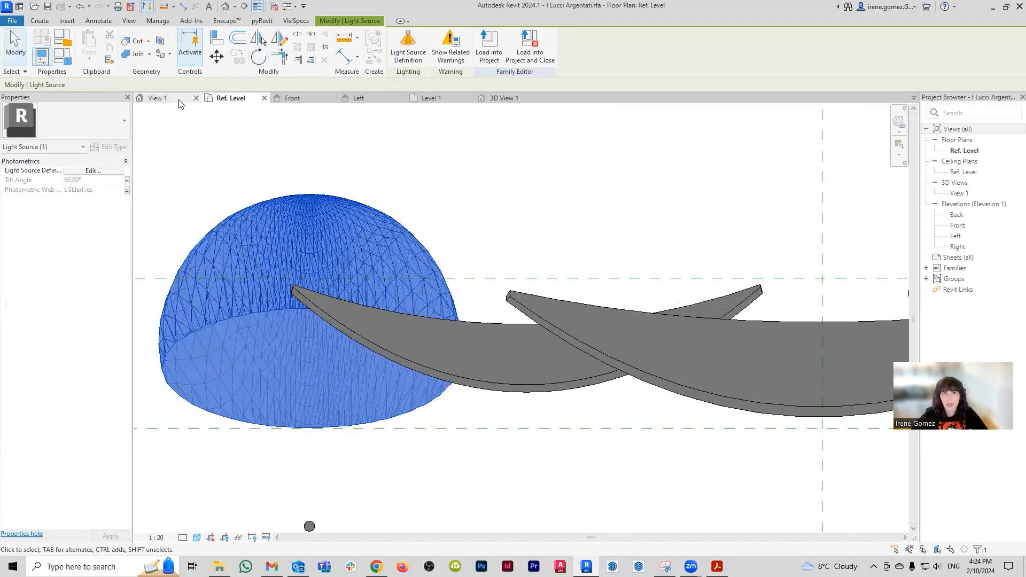
pyautogui.keyDown('shift'); pyautogui.moveTo(587, 448); pyautogui.dragTo(526, 474, button='middle'); pyautogui.keyUp('shift')
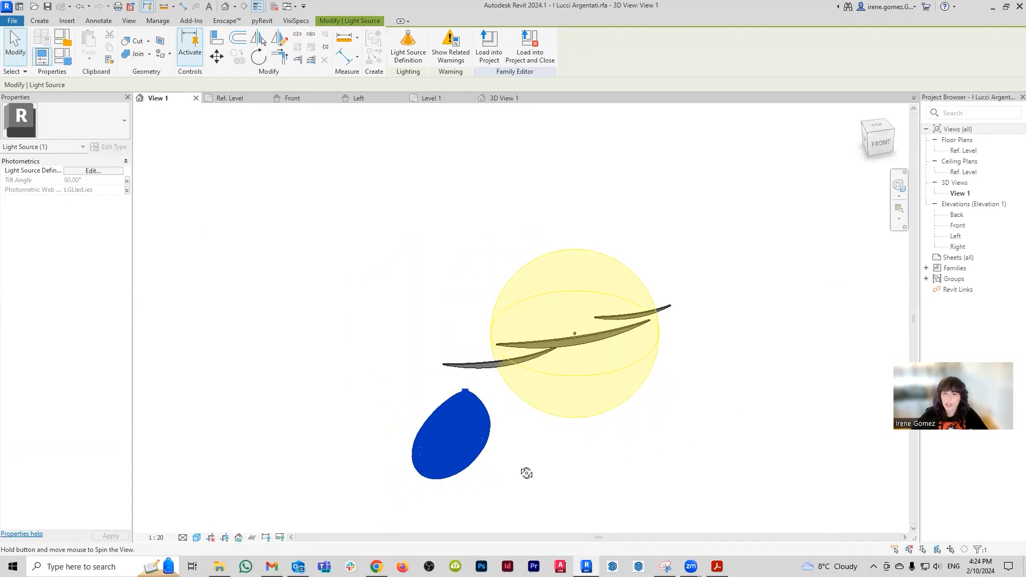
pyautogui.click(292, 98)
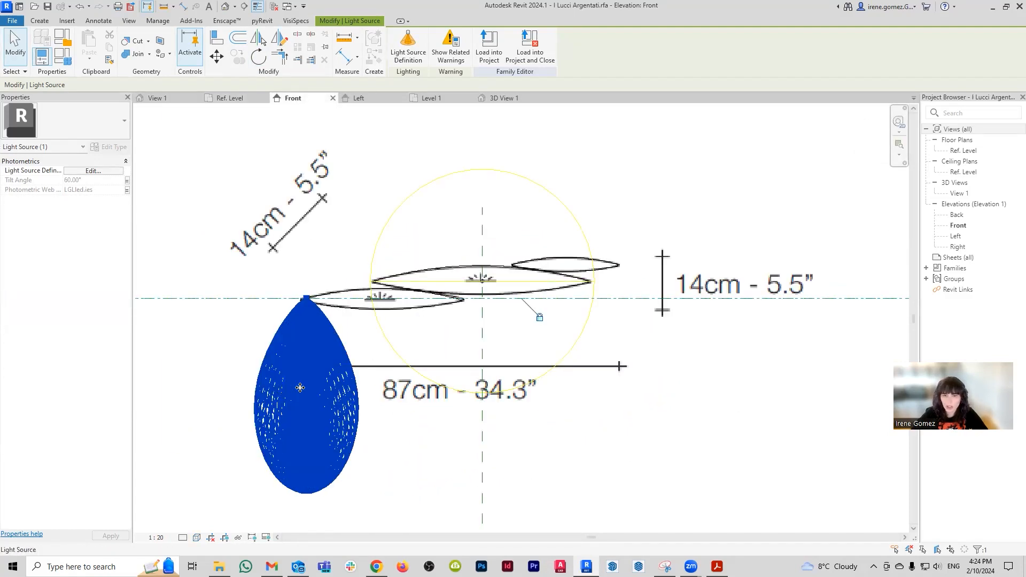
# - In the Ref. Level plan, rotate the photometric web light source 180° about its default centre
pyautogui.click(235, 99)
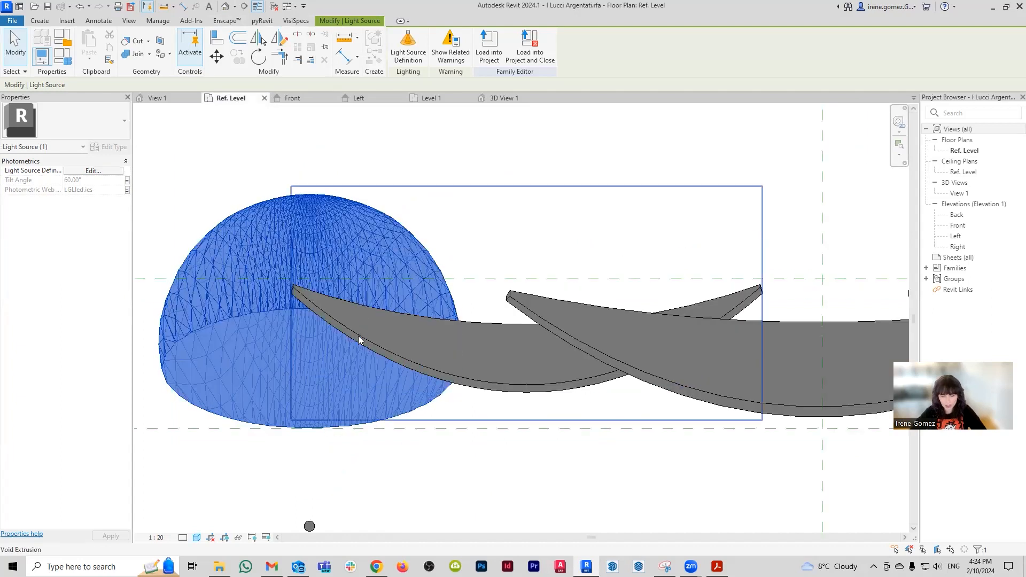
pyautogui.press('r')
pyautogui.press('o')
pyautogui.moveTo(310, 337); pyautogui.dragTo(393, 256, button='middle')
pyautogui.scroll(-1, 329, 310)
pyautogui.click(382, 342)
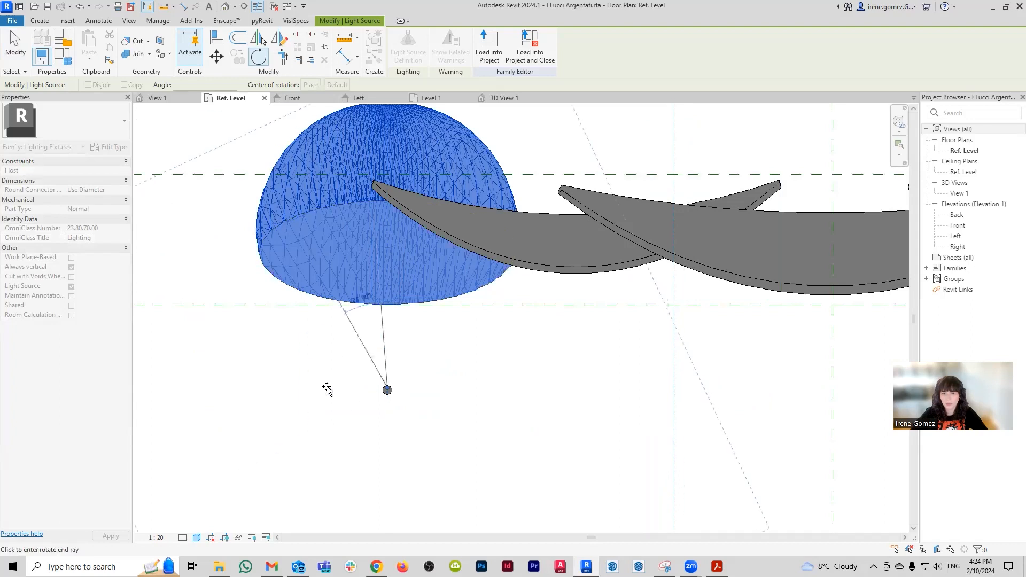
pyautogui.write('180')
pyautogui.press('Return')
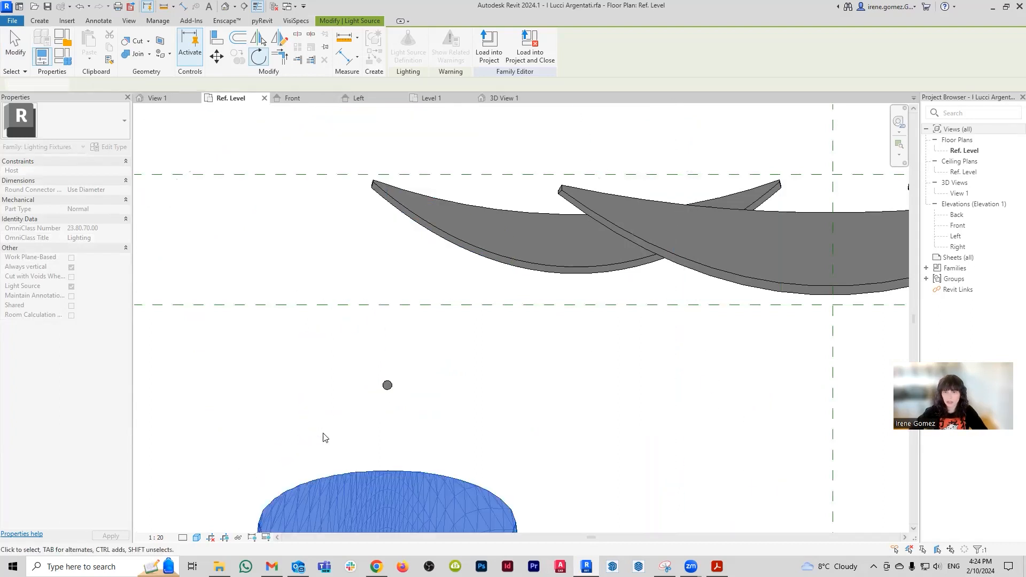
pyautogui.moveTo(444, 434); pyautogui.dragTo(424, 356, button='middle')
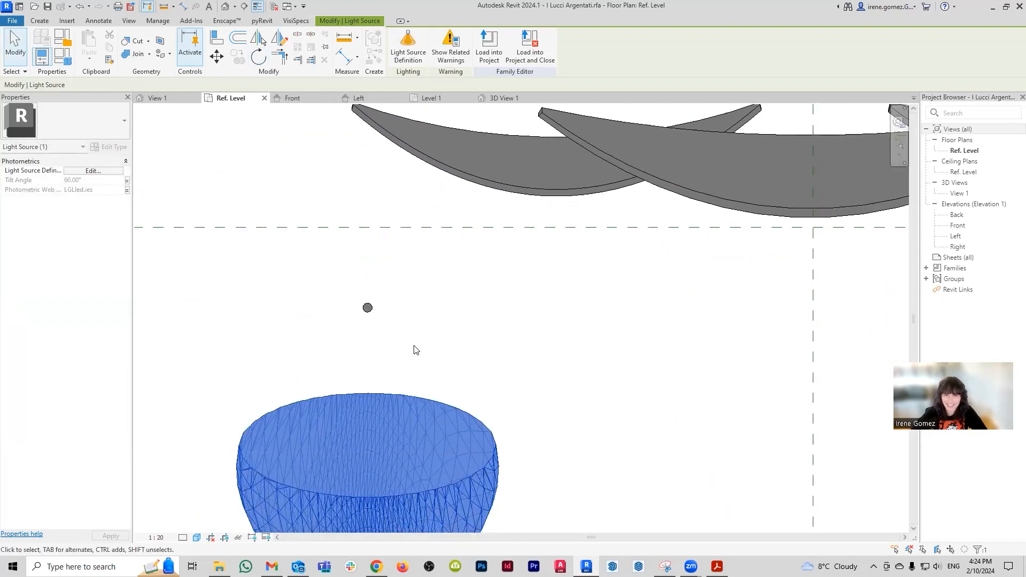
# - Inspect the rotated light source's beam direction and origin relative to the fixture in View 1
pyautogui.click(158, 98)
pyautogui.keyDown('shift'); pyautogui.moveTo(567, 339); pyautogui.dragTo(517, 440, button='middle'); pyautogui.keyUp('shift')
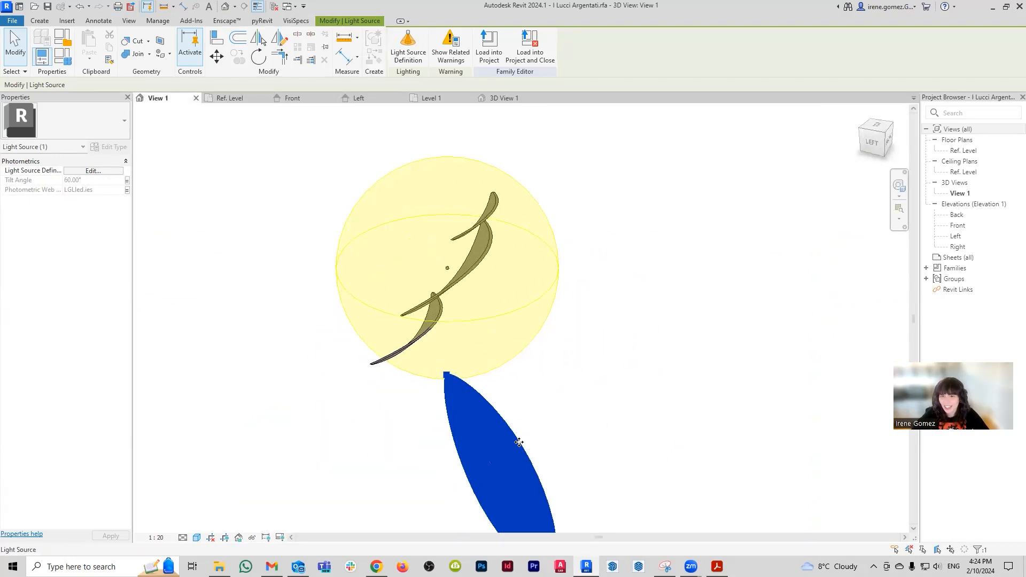
pyautogui.press('Escape')
pyautogui.scroll(2, 442, 422)
pyautogui.scroll(5, 435, 345)
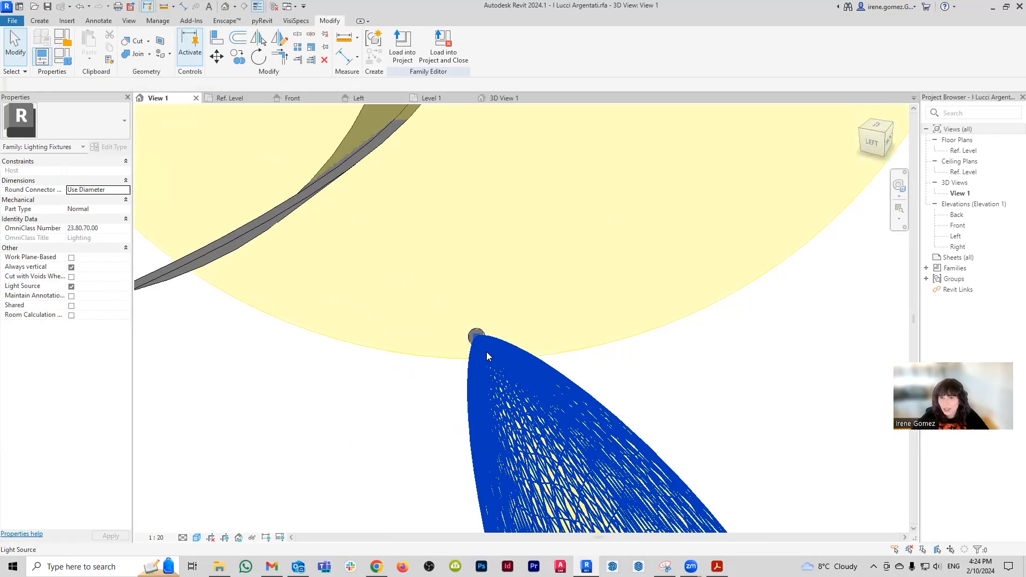
pyautogui.moveTo(469, 340)
pyautogui.keyDown('shift'); pyautogui.mouseDown(button='middle')
pyautogui.moveTo(447, 419)
pyautogui.moveTo(522, 284)
pyautogui.moveTo(373, 403)
pyautogui.moveTo(457, 347)
pyautogui.mouseUp(button='middle'); pyautogui.keyUp('shift')
pyautogui.hotkey('ctrl', 'Tab')
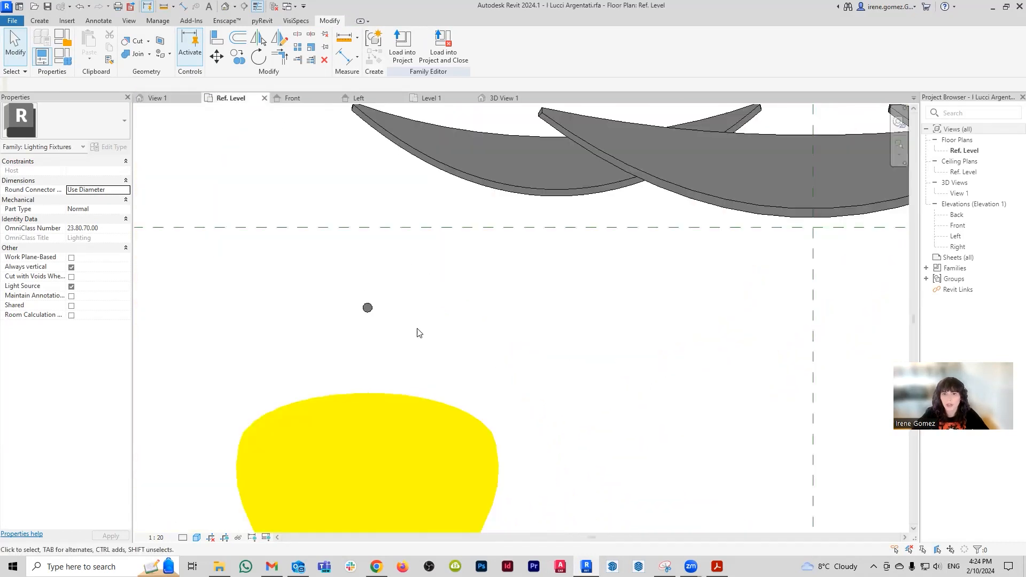
# - Move the light source in the plan and Front elevation to the middle of the lowest leaf, and check its position in the Left elevation
pyautogui.scroll(-2, 372, 320)
pyautogui.click(371, 317)
pyautogui.scroll(2, 387, 314)
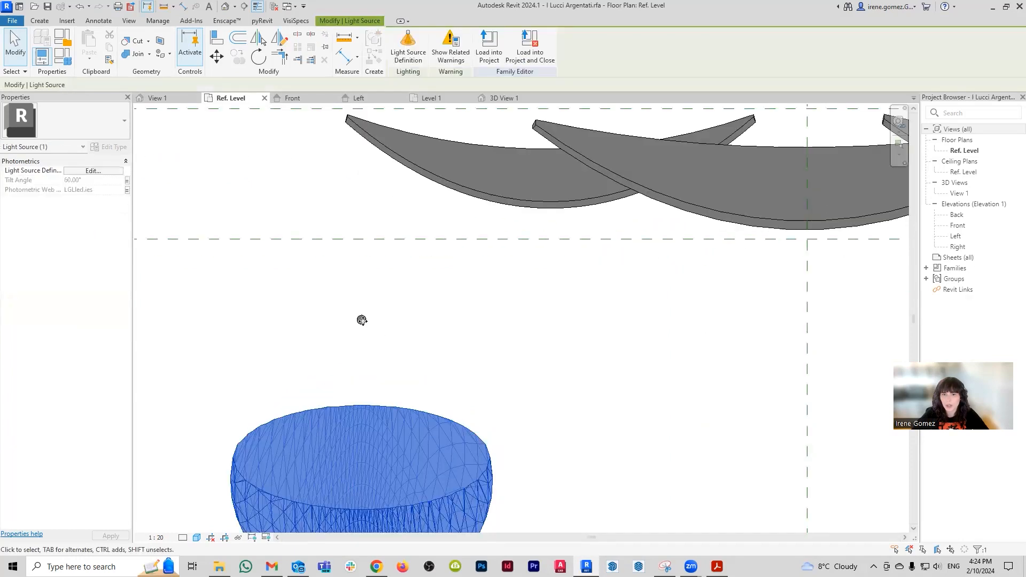
pyautogui.moveTo(472, 214); pyautogui.dragTo(535, 138)
pyautogui.moveTo(653, 155); pyautogui.dragTo(464, 259, button='middle')
pyautogui.click(294, 98)
pyautogui.scroll(3, 391, 299)
pyautogui.moveTo(391, 299); pyautogui.dragTo(400, 302)
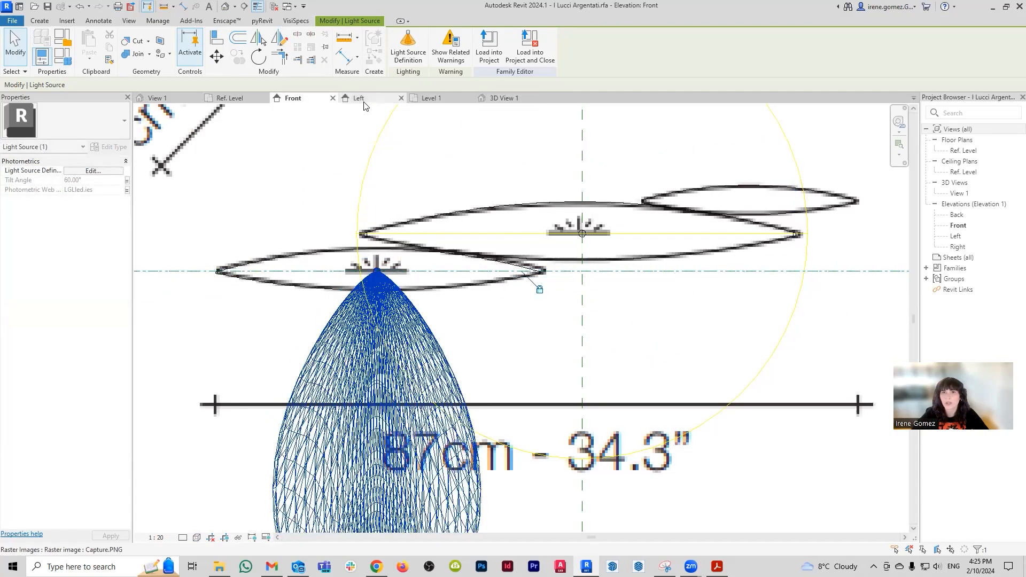
pyautogui.click(362, 100)
pyautogui.scroll(3, 478, 356)
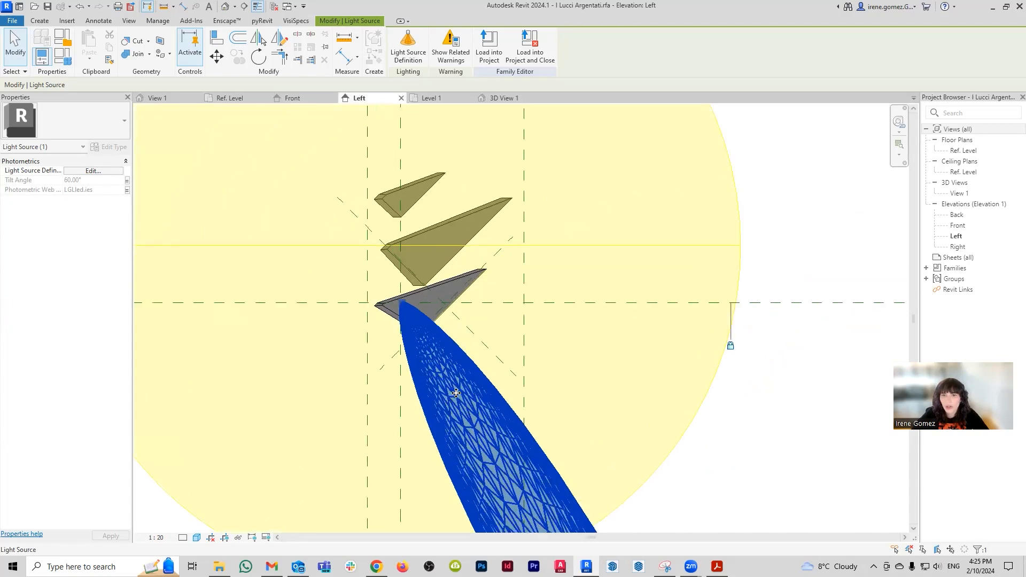
pyautogui.click(809, 413)
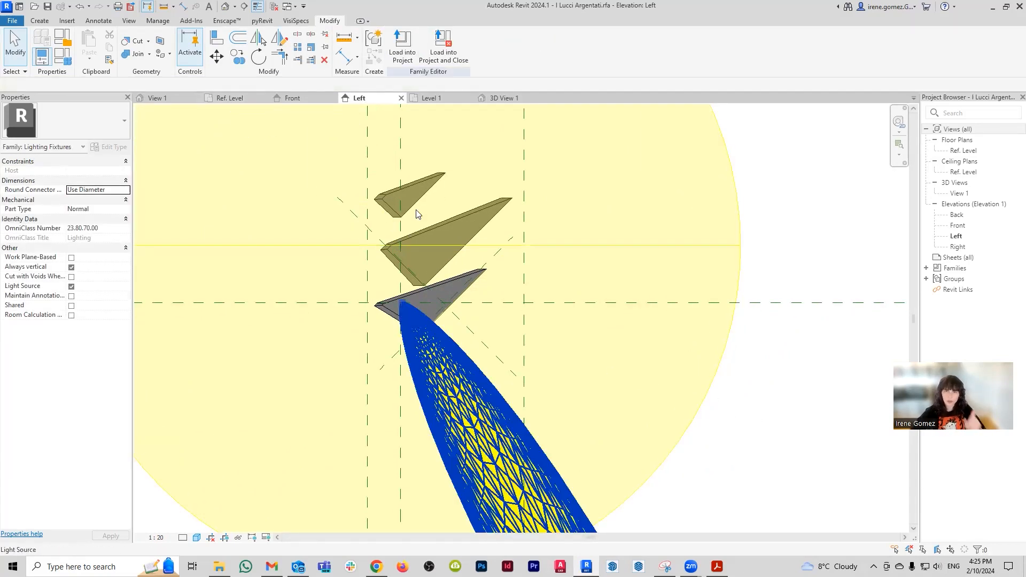
# - In the Front elevation, rotate the light source 180° about the tip of its beam, and check its direction in View 1
pyautogui.click(297, 98)
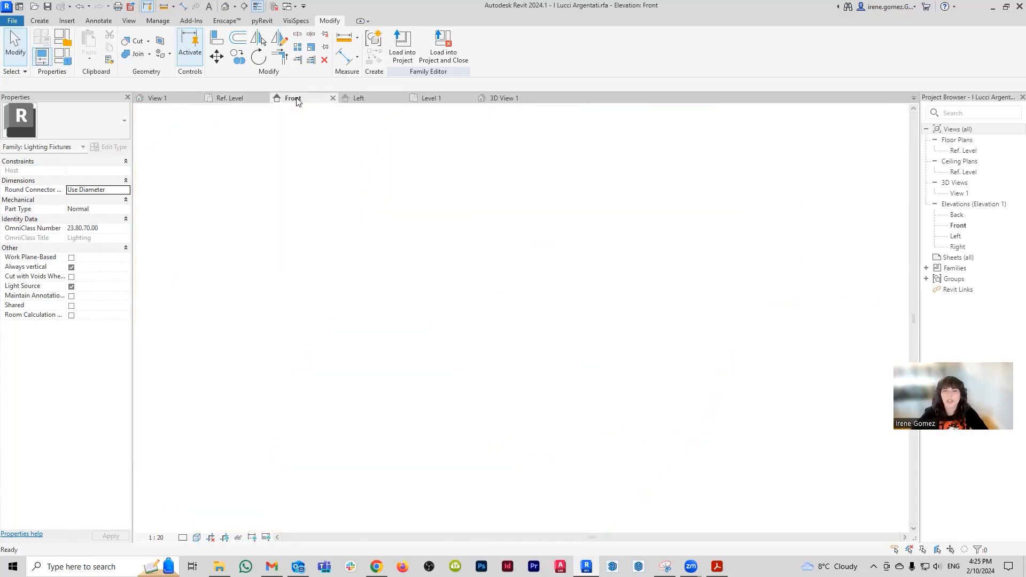
pyautogui.click(401, 325)
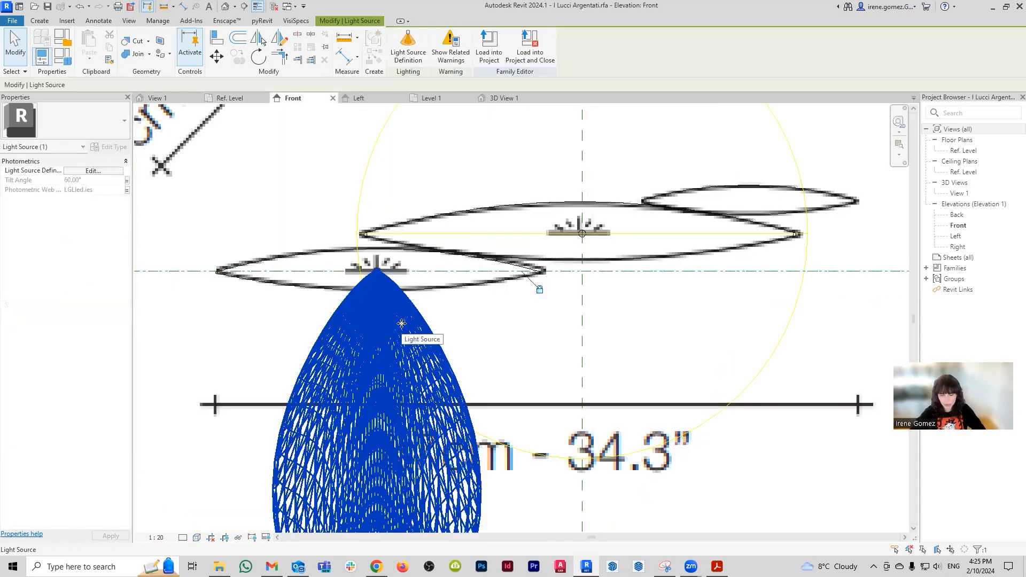
pyautogui.press('r')
pyautogui.press('o')
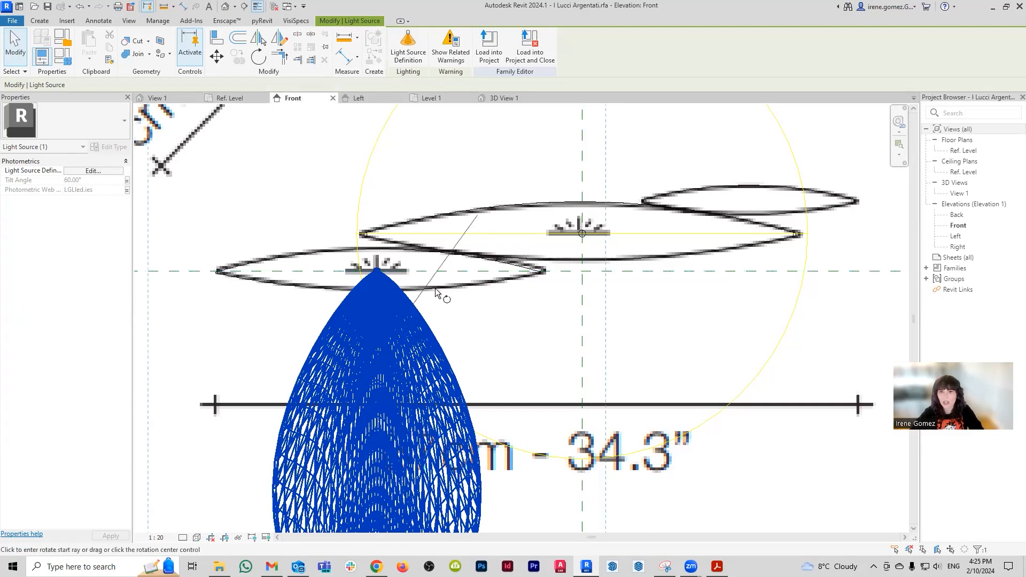
pyautogui.click(311, 85)
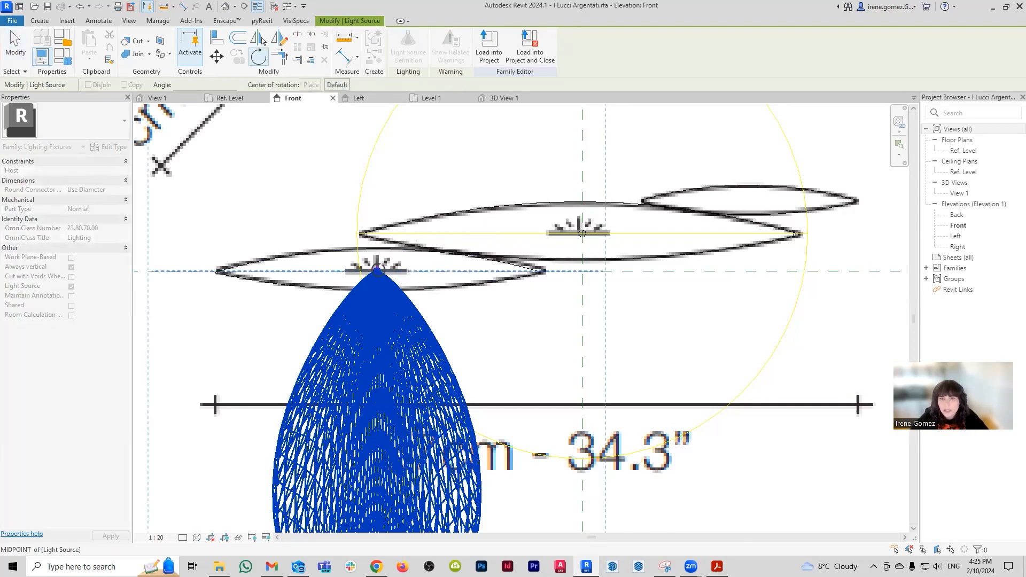
pyautogui.click(376, 271)
pyautogui.click(426, 276)
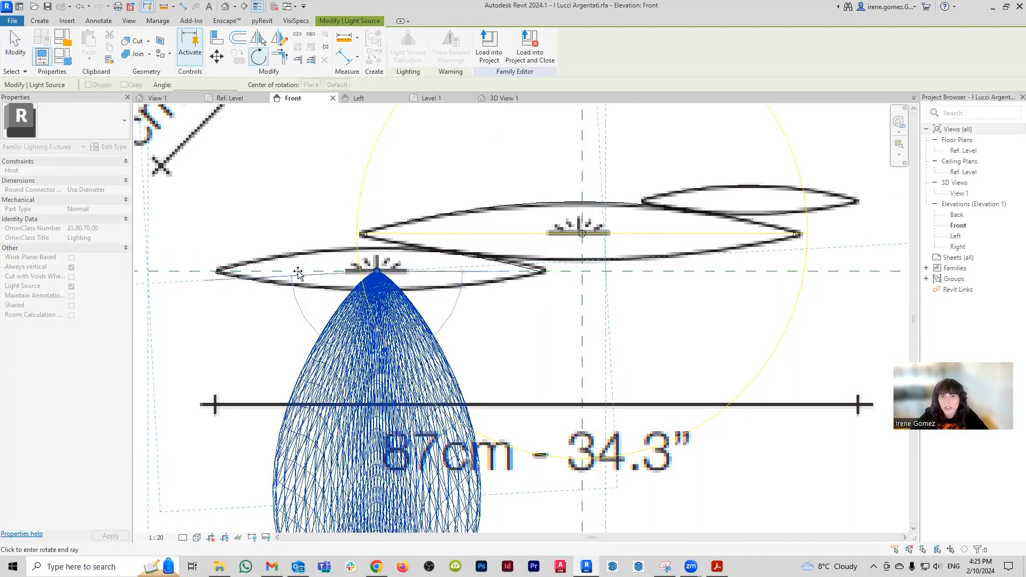
pyautogui.click(296, 271)
pyautogui.scroll(-4, 462, 318)
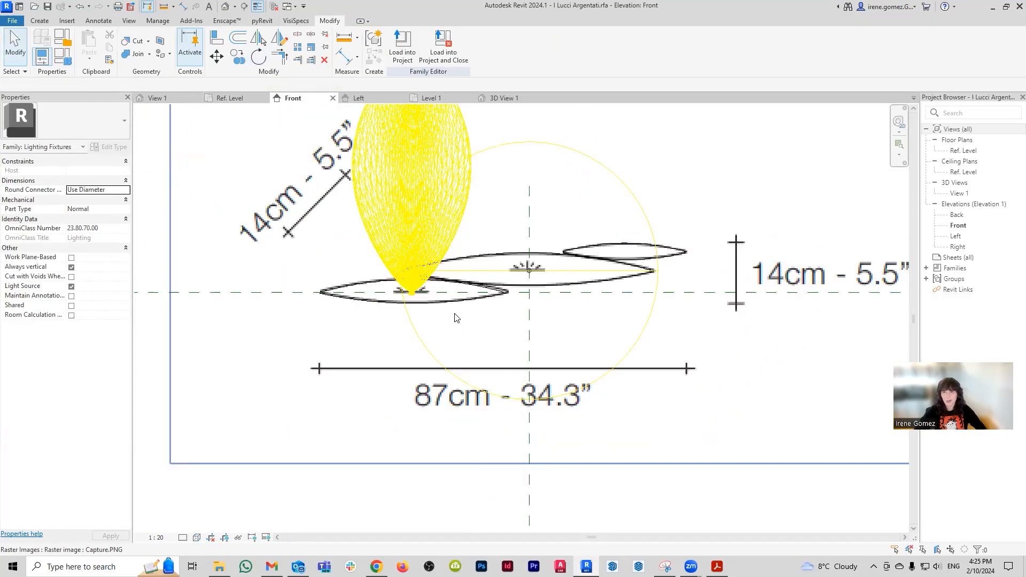
pyautogui.click(164, 100)
pyautogui.keyDown('shift'); pyautogui.moveTo(515, 313); pyautogui.dragTo(563, 339, button='middle'); pyautogui.keyUp('shift')
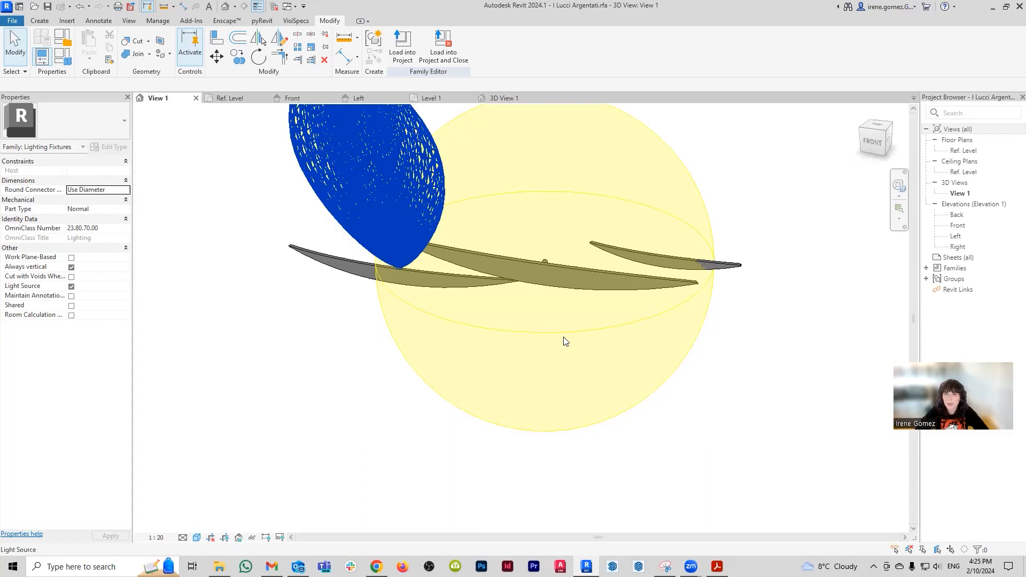
# - Review the photometric type properties of the nested single bulb fixture on the middle leaf
pyautogui.click(563, 339)
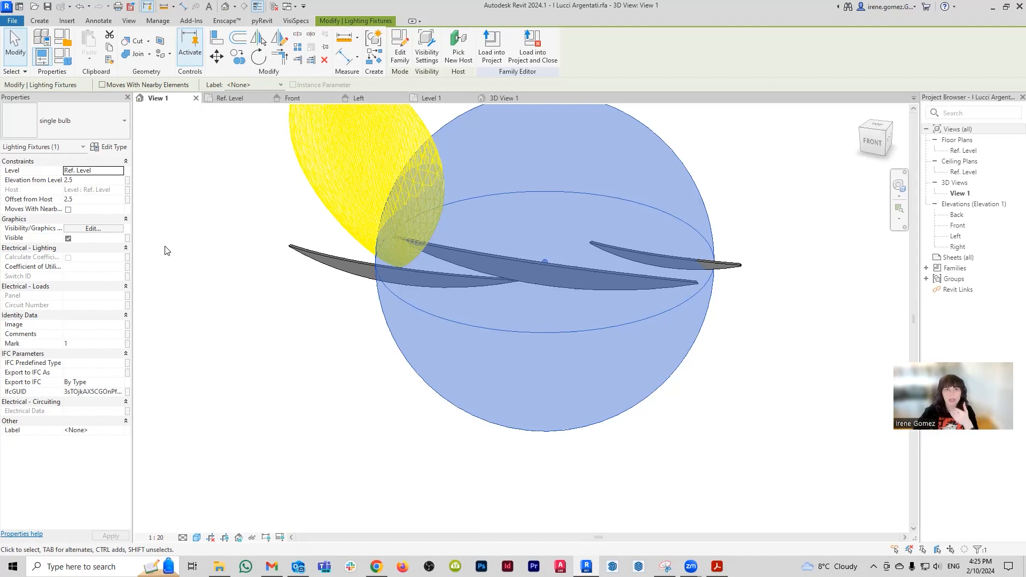
pyautogui.click(114, 147)
pyautogui.scroll(-5, 193, 393)
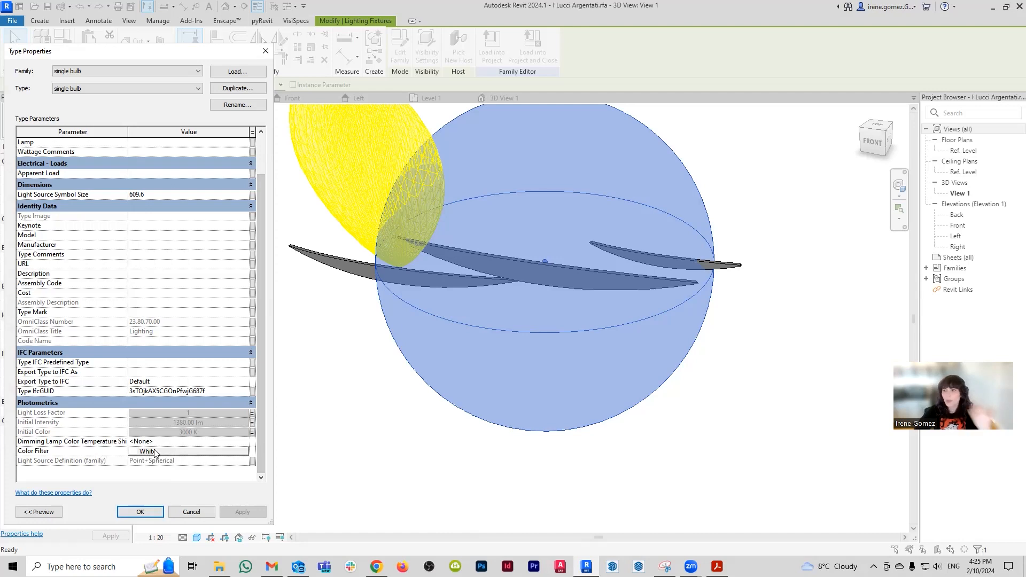
pyautogui.press('Escape')
pyautogui.press('Escape')
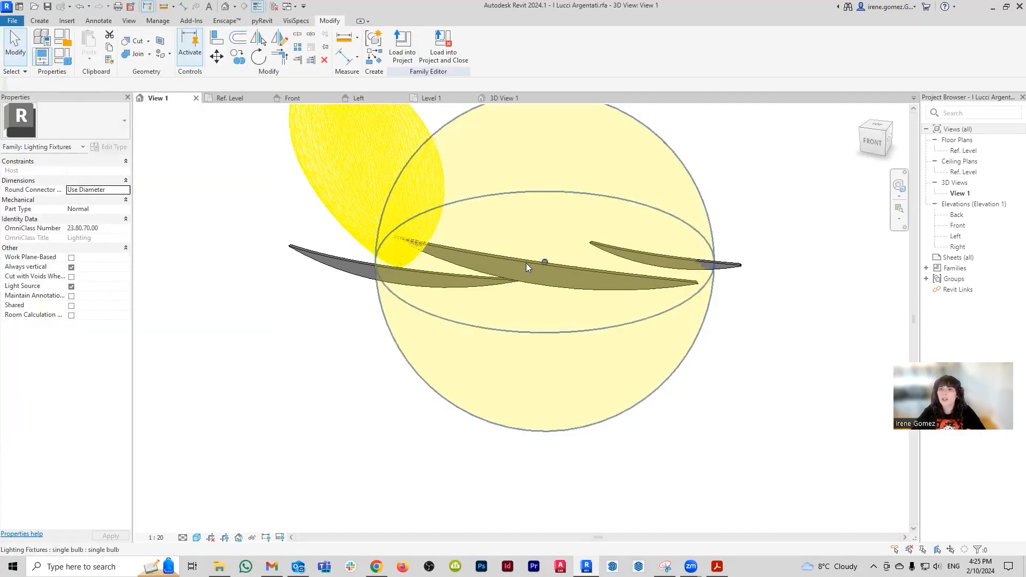
# - Open the single bulb family for editing and set its point light source's distribution to Photometric Web
pyautogui.doubleClick(619, 414)
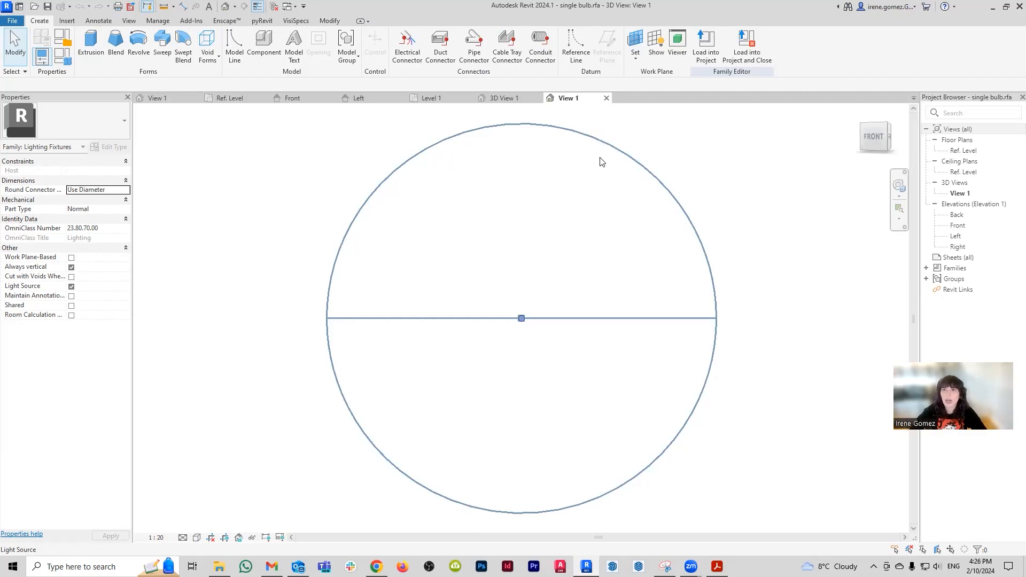
pyautogui.click(586, 138)
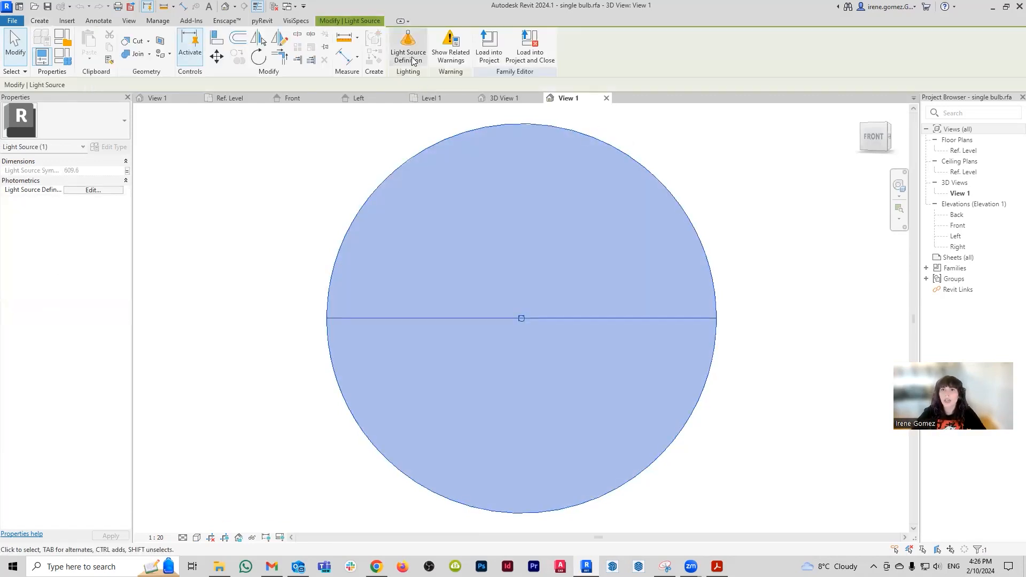
pyautogui.click(408, 46)
pyautogui.click(362, 340)
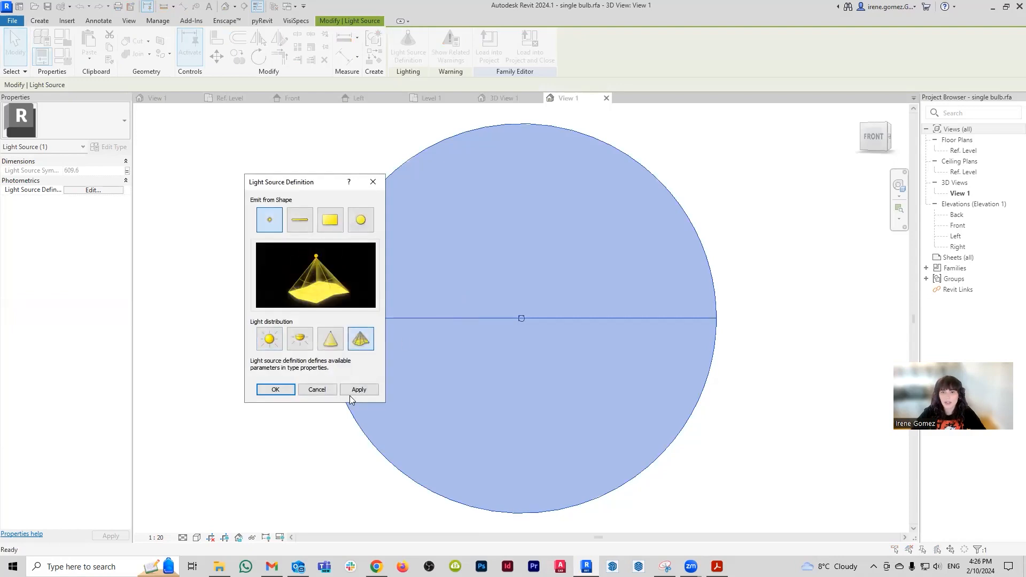
pyautogui.click(350, 393)
pyautogui.click(300, 390)
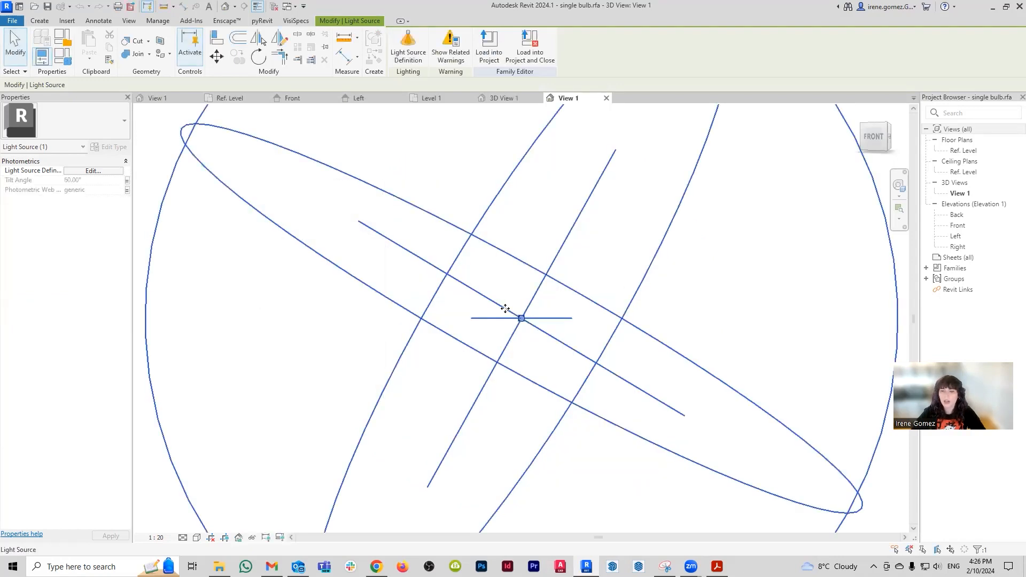
# - Save over single bulb.rfa and load it into I Lucci Argentati.rfa, closing it and overwriting the existing version and its parameter values
pyautogui.click(47, 7)
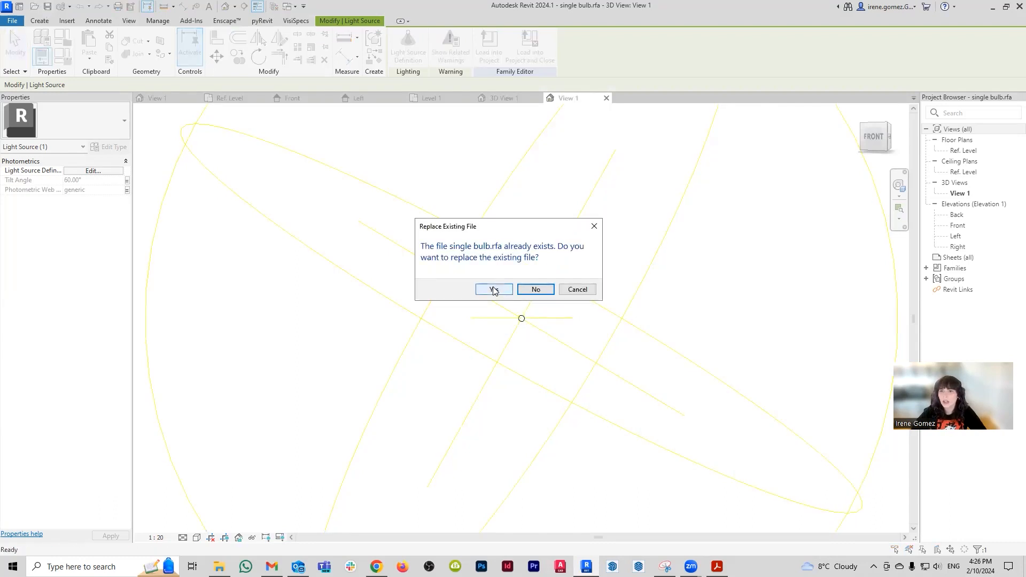
pyautogui.click(493, 290)
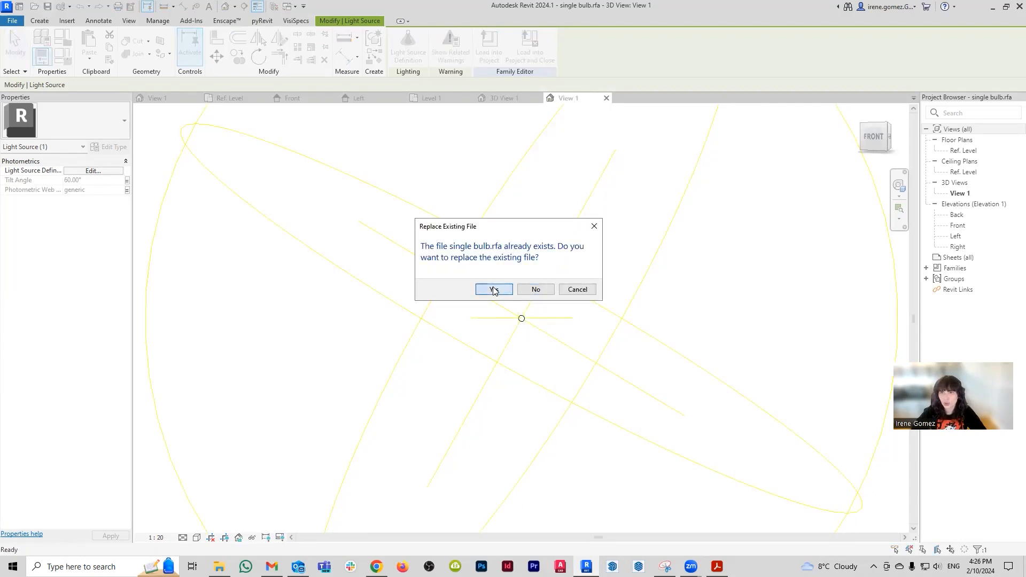
pyautogui.click(488, 153)
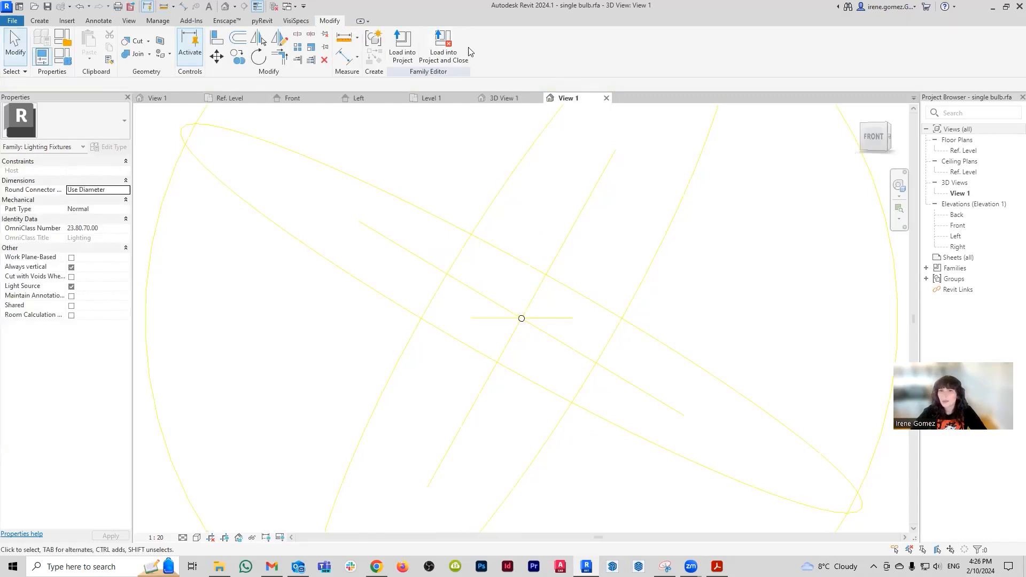
pyautogui.click(447, 60)
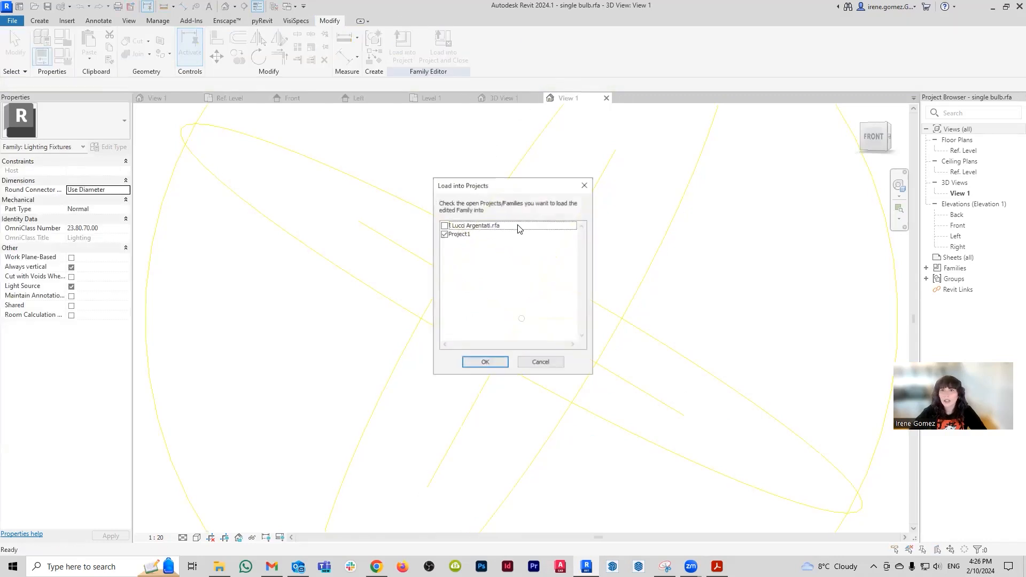
pyautogui.click(444, 225)
pyautogui.click(483, 362)
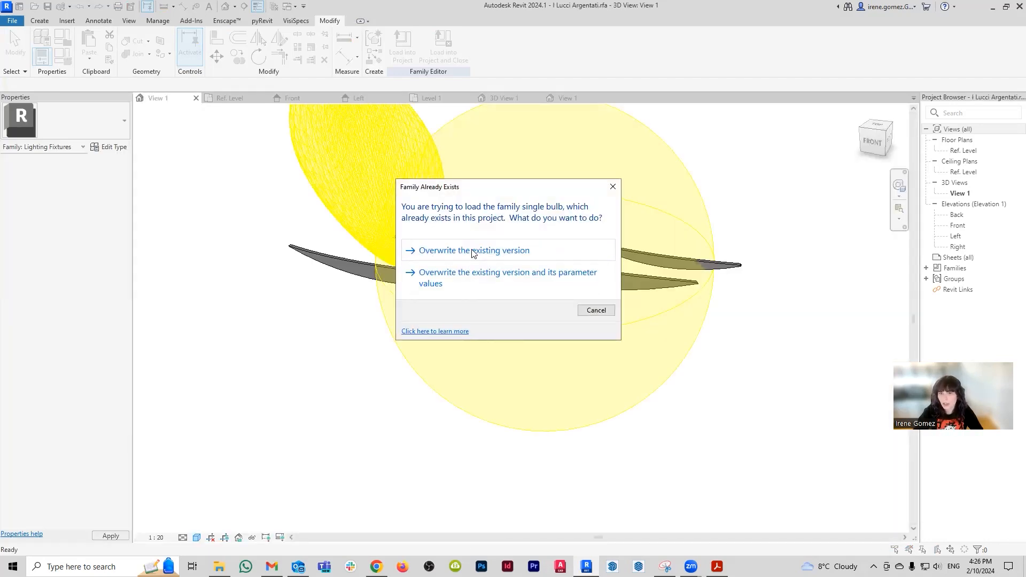
pyautogui.click(486, 284)
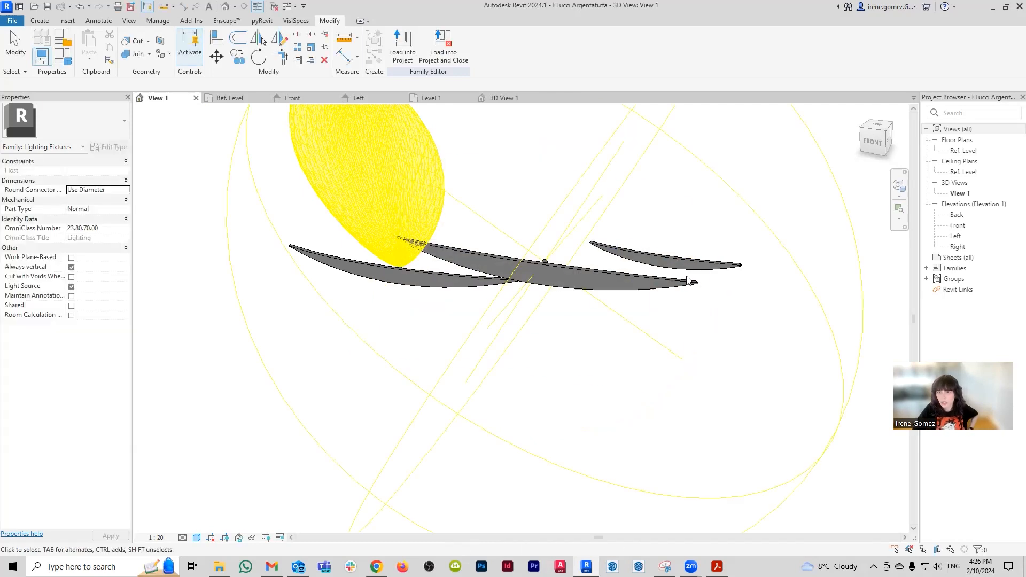
# - Link the middle single bulb's Photometric Web File and Tilt Angle type properties to the family parameters of the same names
pyautogui.keyDown('shift'); pyautogui.moveTo(492, 337); pyautogui.dragTo(542, 305, button='middle'); pyautogui.keyUp('shift')
pyautogui.click(513, 294)
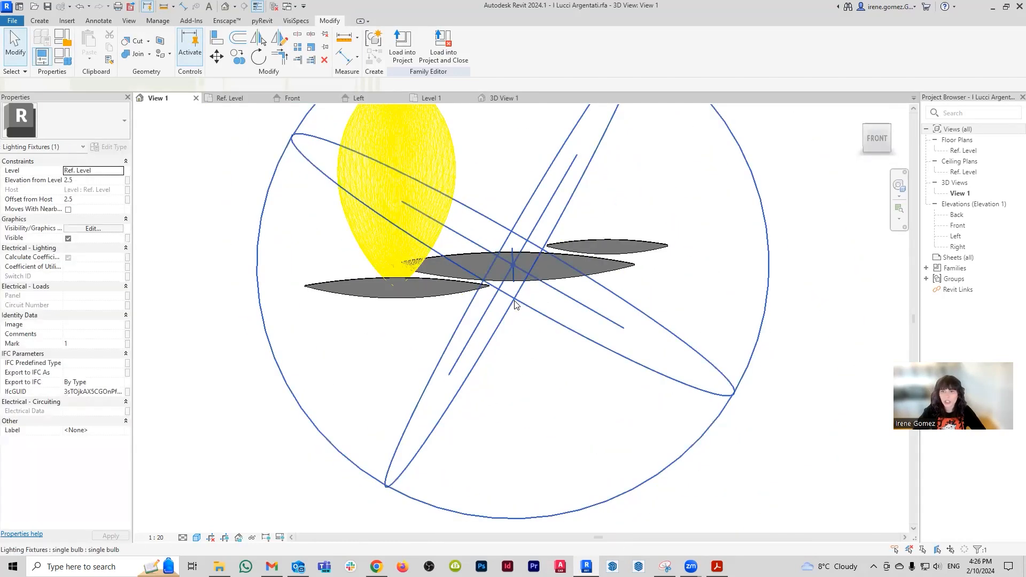
pyautogui.click(109, 147)
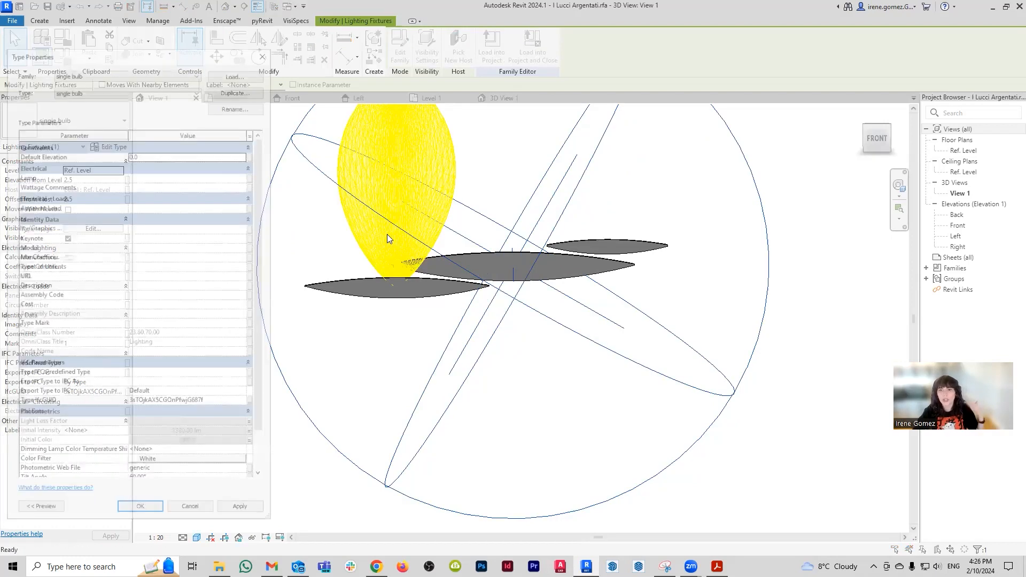
pyautogui.scroll(-2, 216, 337)
pyautogui.scroll(-1, 216, 337)
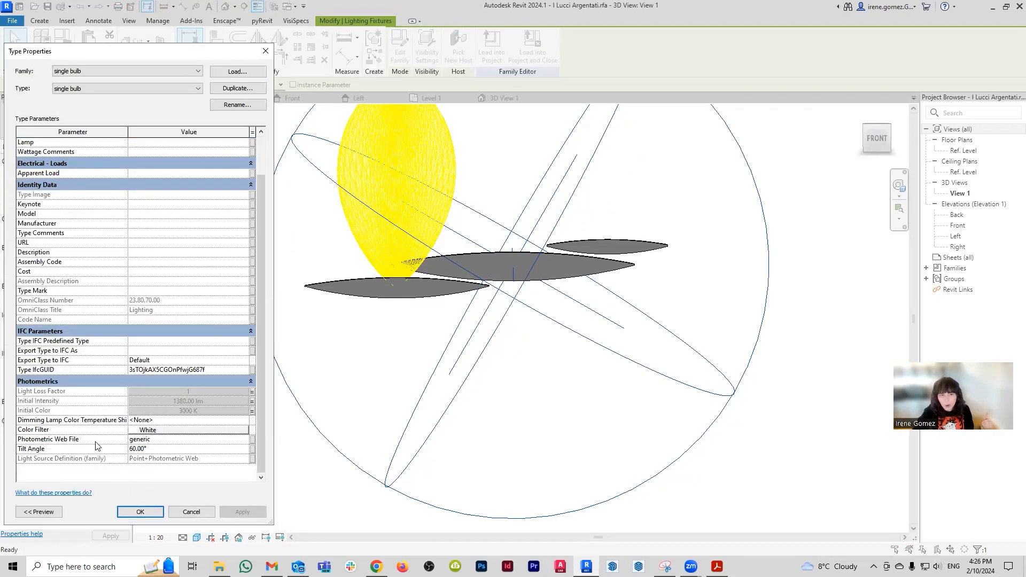
pyautogui.click(253, 439)
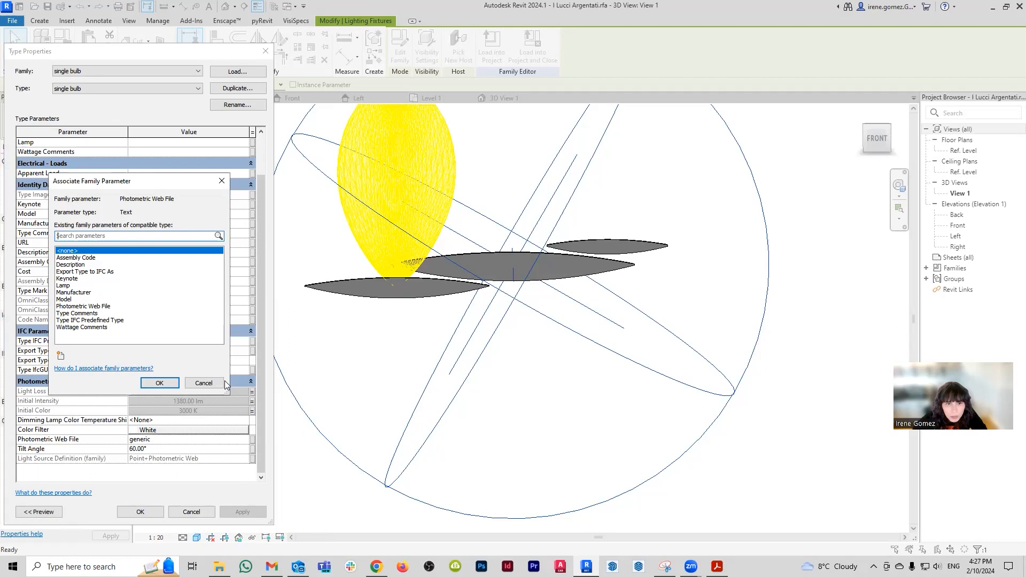
pyautogui.click(89, 306)
pyautogui.click(159, 383)
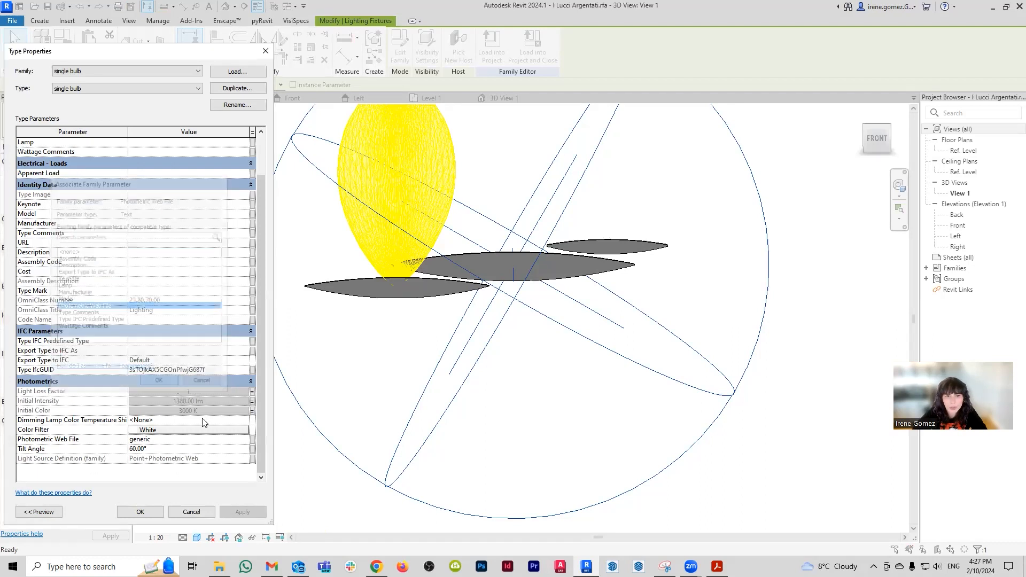
pyautogui.click(252, 449)
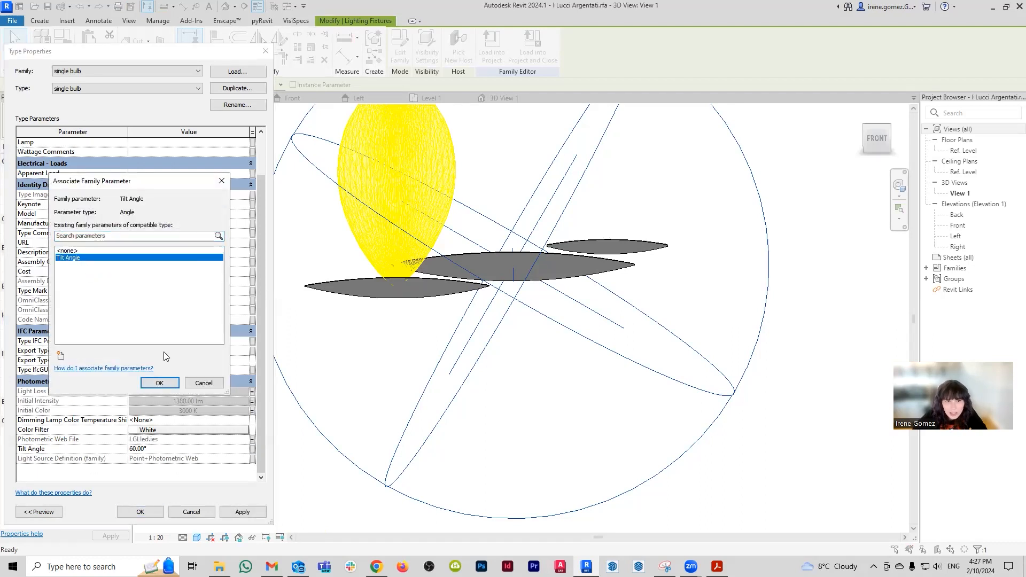
pyautogui.click(159, 383)
pyautogui.click(243, 511)
pyautogui.click(145, 511)
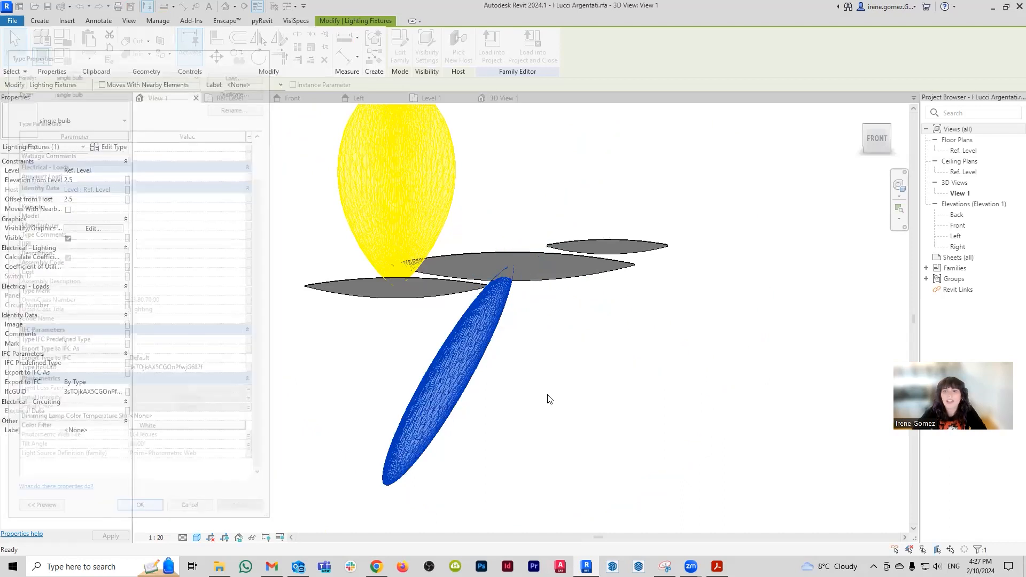
# - In the Ref. Level plan, rotate the single bulb fixture 90° counterclockwise about its origin, and check its beam direction in View 1
pyautogui.click(594, 390)
pyautogui.moveTo(434, 312)
pyautogui.keyDown('shift'); pyautogui.mouseDown(button='middle')
pyautogui.moveTo(428, 305)
pyautogui.moveTo(513, 297)
pyautogui.moveTo(449, 326)
pyautogui.mouseUp(button='middle'); pyautogui.keyUp('shift')
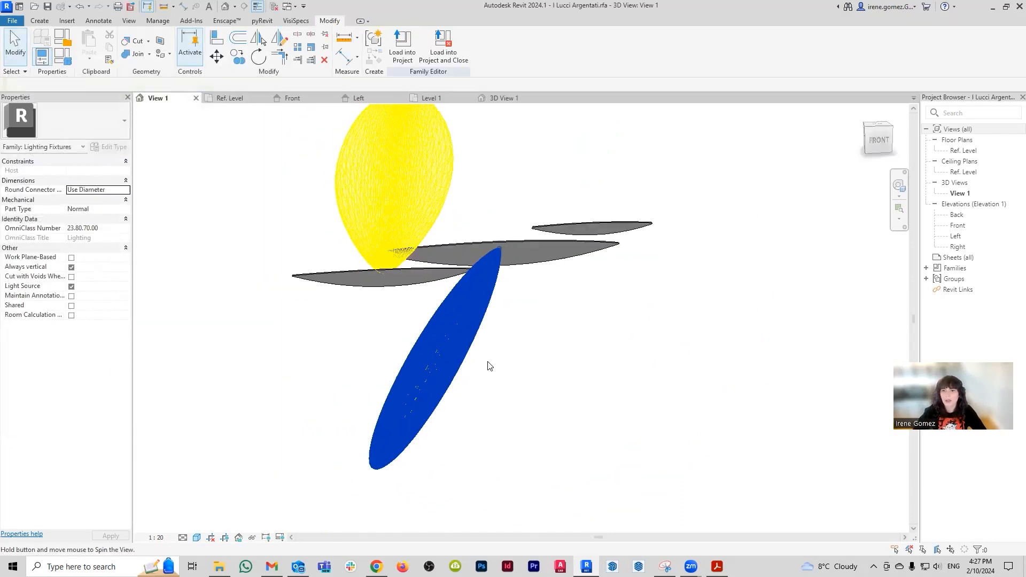
pyautogui.click(477, 331)
pyautogui.click(230, 98)
pyautogui.moveTo(702, 271); pyautogui.dragTo(493, 286, button='middle')
pyautogui.press('r')
pyautogui.press('o')
pyautogui.click(550, 256)
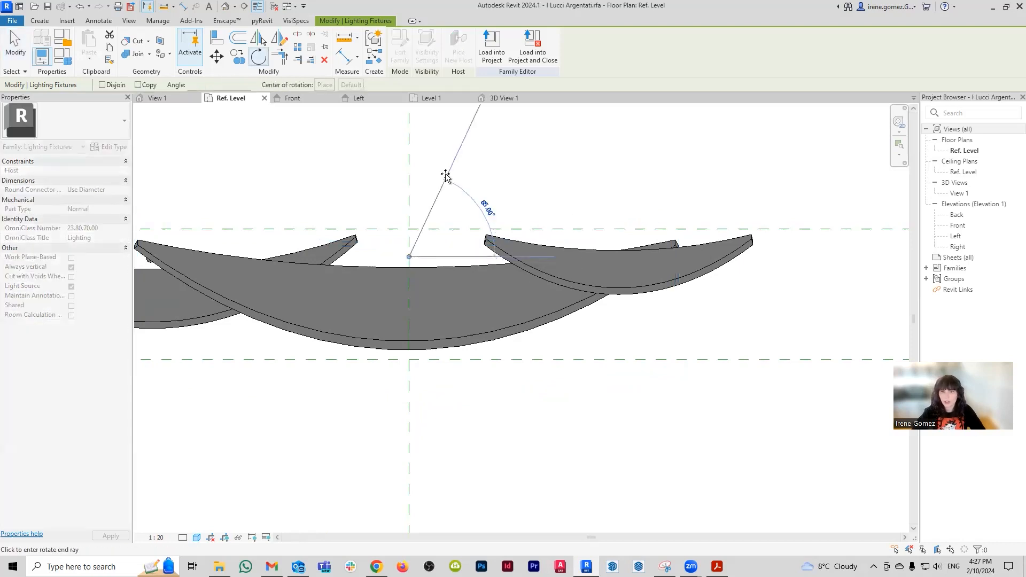
pyautogui.click(411, 165)
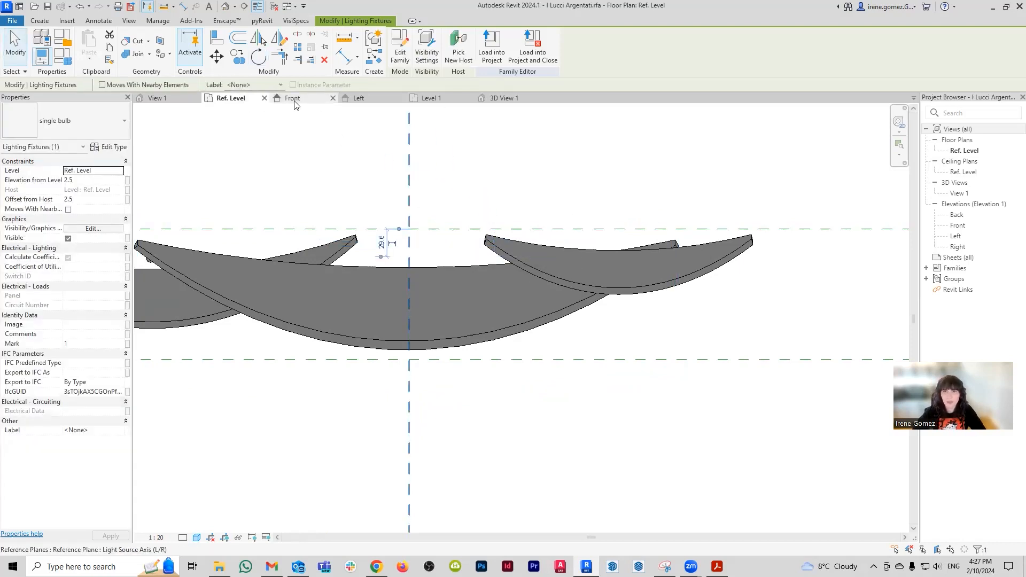
pyautogui.click(160, 98)
pyautogui.click(455, 458)
pyautogui.keyDown('shift'); pyautogui.moveTo(456, 457); pyautogui.dragTo(451, 422, button='middle'); pyautogui.keyUp('shift')
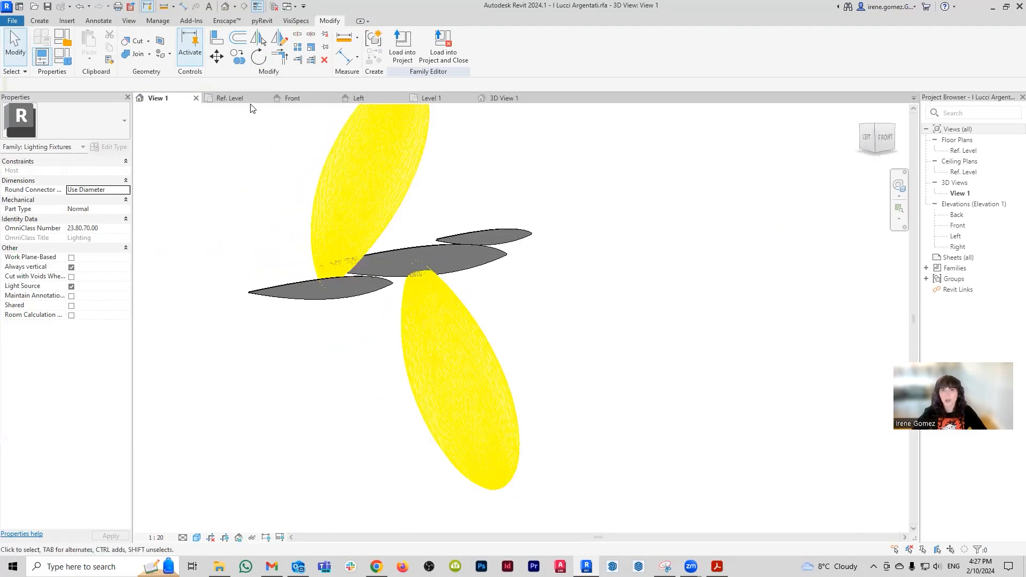
# - Try to rotate the middle leaf's single bulb fixture about the tip of its beam in the Front elevation
pyautogui.click(293, 98)
pyautogui.scroll(3, 536, 321)
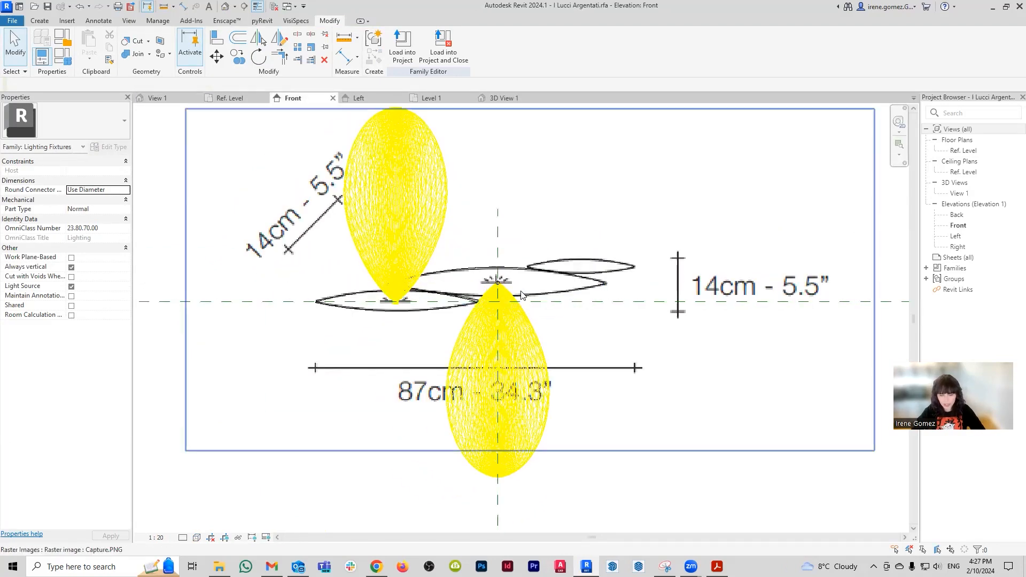
pyautogui.click(530, 392)
pyautogui.press('r')
pyautogui.press('o')
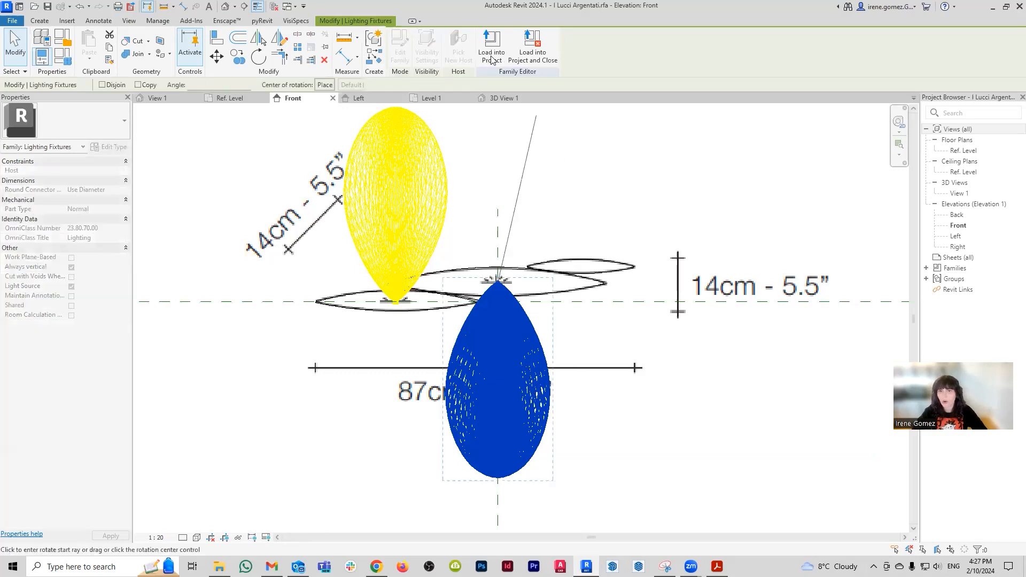
pyautogui.scroll(2, 567, 300)
pyautogui.click(391, 272)
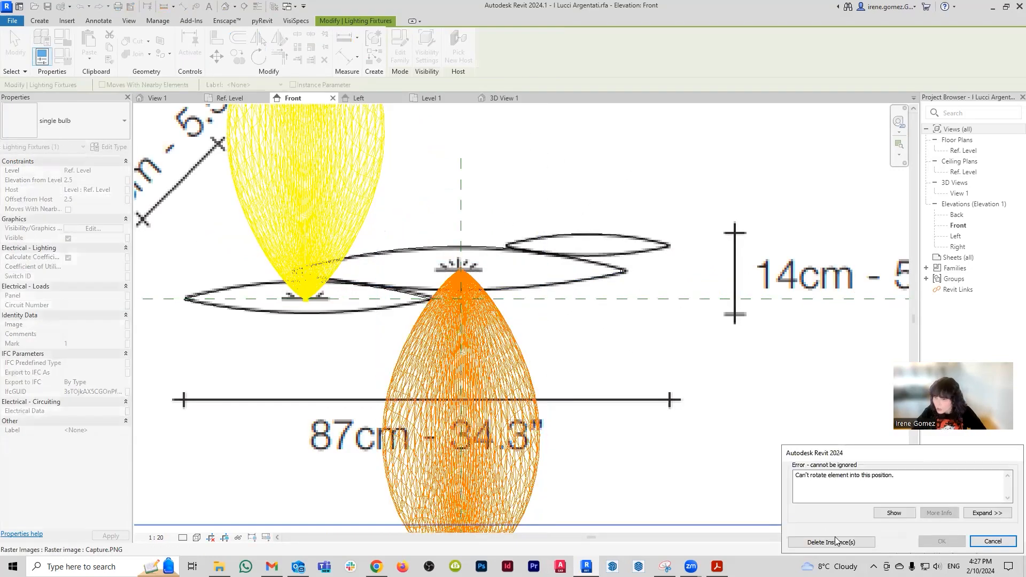
pyautogui.click(993, 541)
# - Try again to rotate the single bulb fixture in the Front elevation, this time by 180° from a horizontal start ray
pyautogui.click(492, 321)
pyautogui.scroll(2, 458, 275)
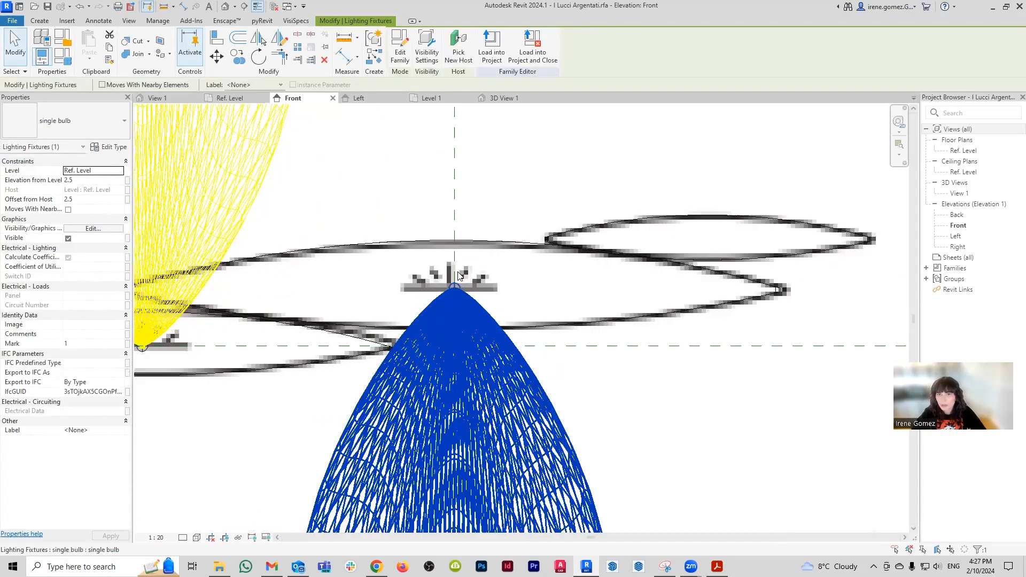
pyautogui.press('r')
pyautogui.press('o')
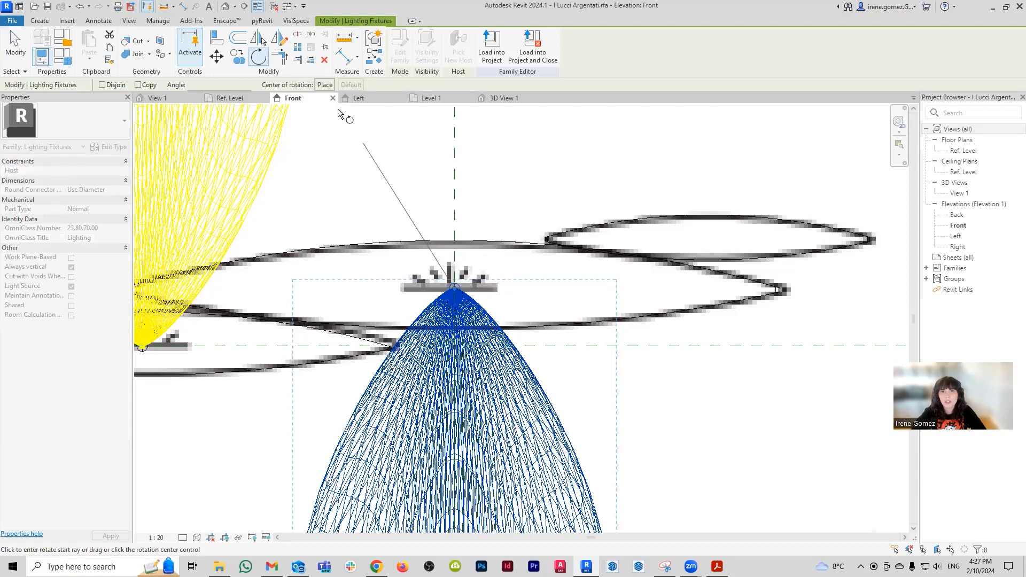
pyautogui.click(532, 290)
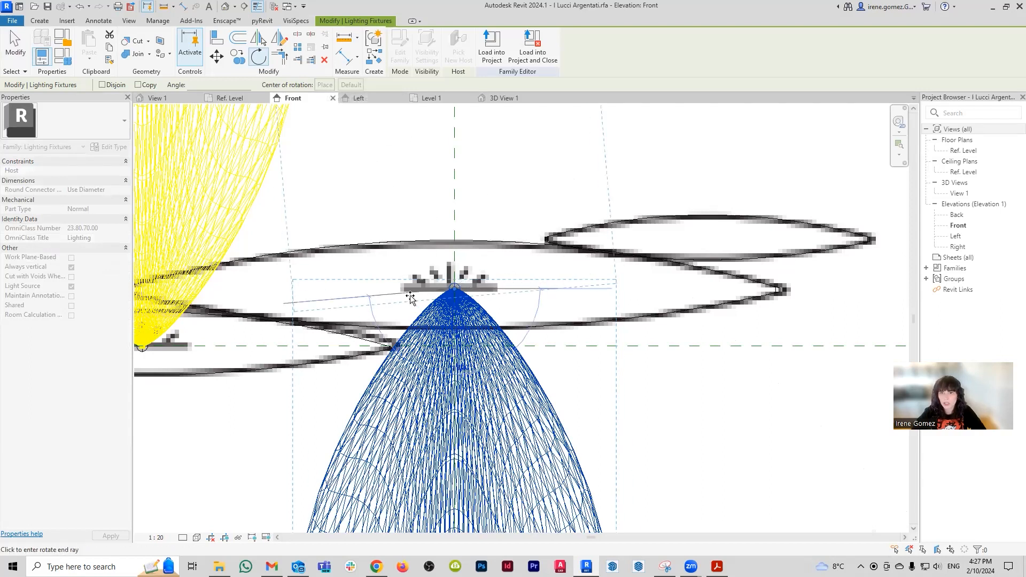
pyautogui.click(406, 289)
pyautogui.click(990, 540)
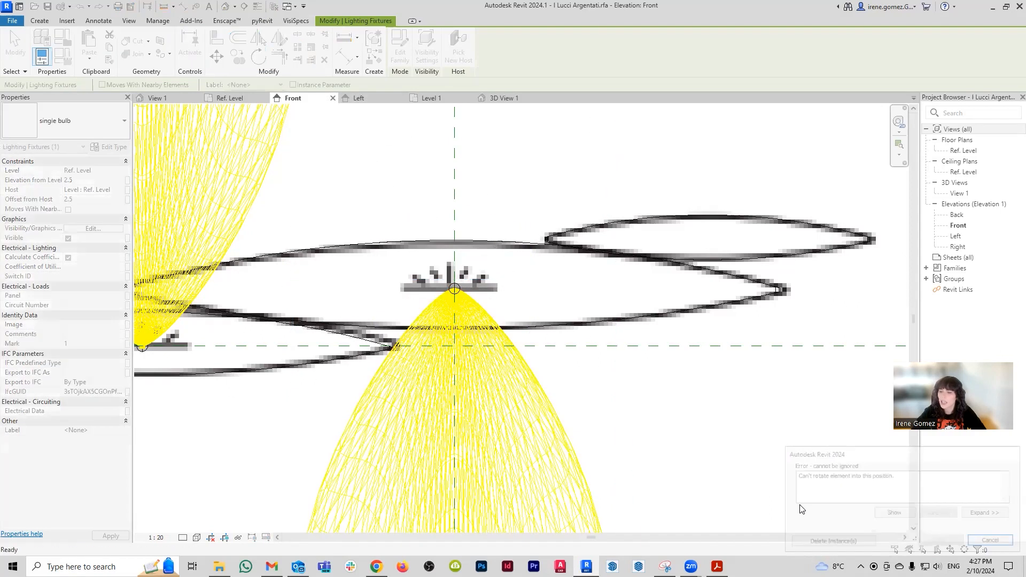
# - Remove the family parameter association from the nested single bulb's Tilt Angle by choosing <none>
pyautogui.scroll(-2, 483, 230)
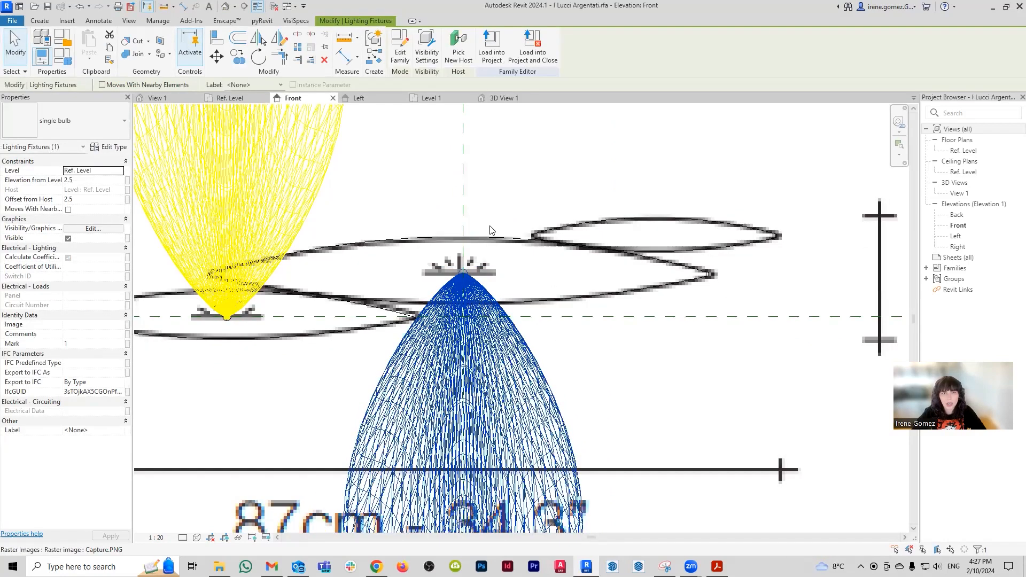
pyautogui.scroll(-2, 479, 231)
pyautogui.scroll(-1, 445, 238)
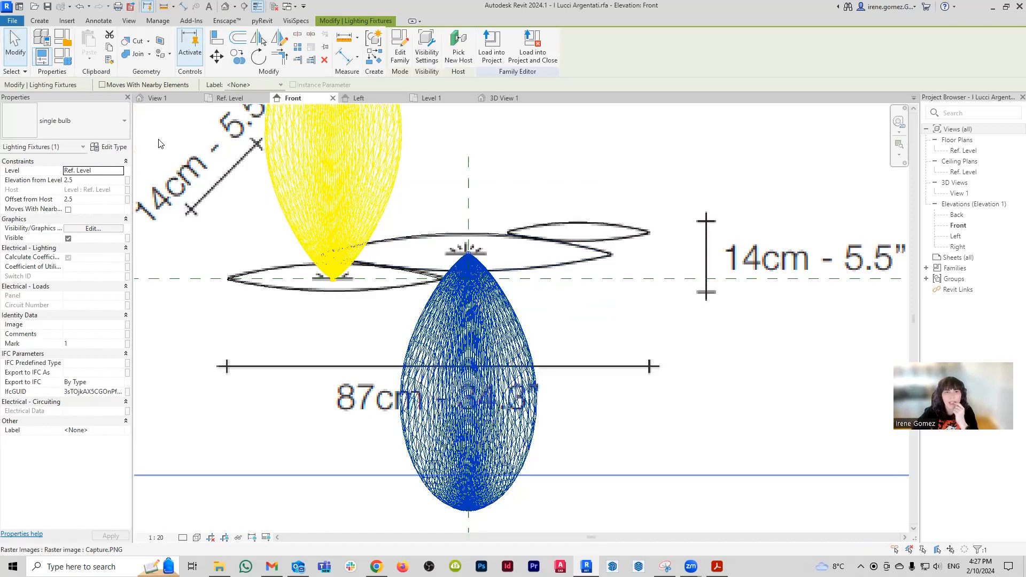
pyautogui.click(118, 147)
pyautogui.scroll(-3, 233, 397)
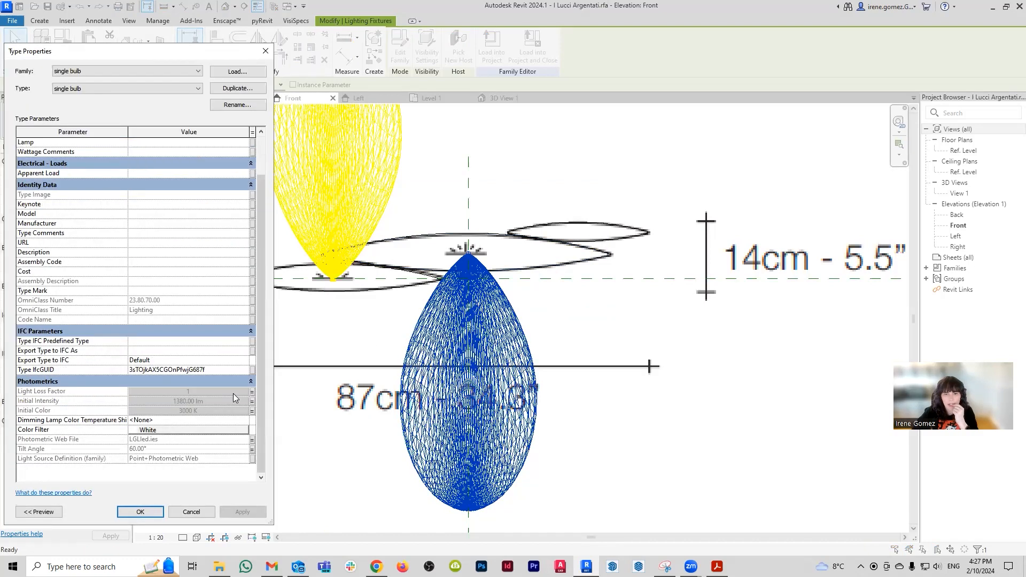
pyautogui.click(253, 449)
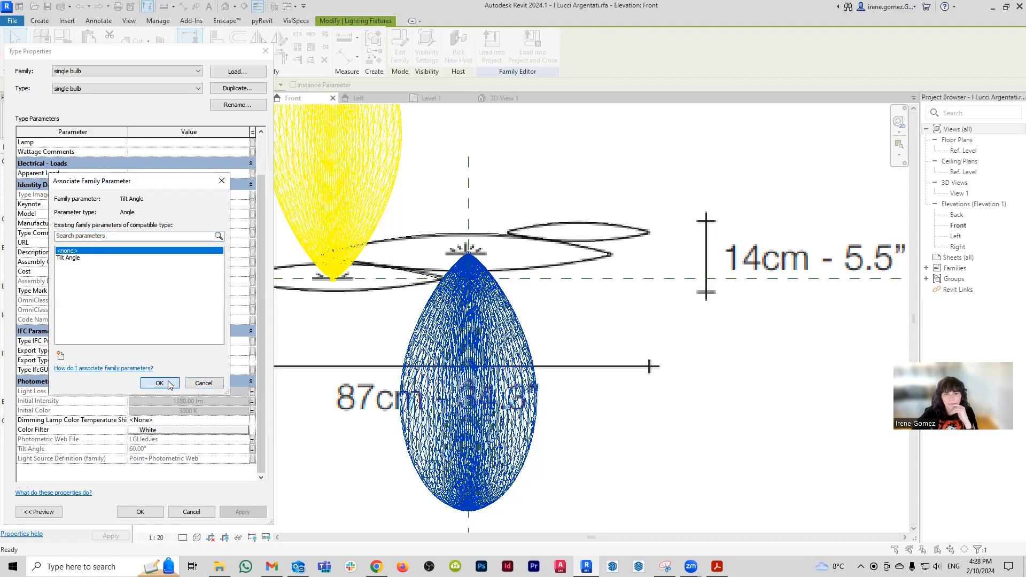
pyautogui.click(159, 382)
pyautogui.click(243, 512)
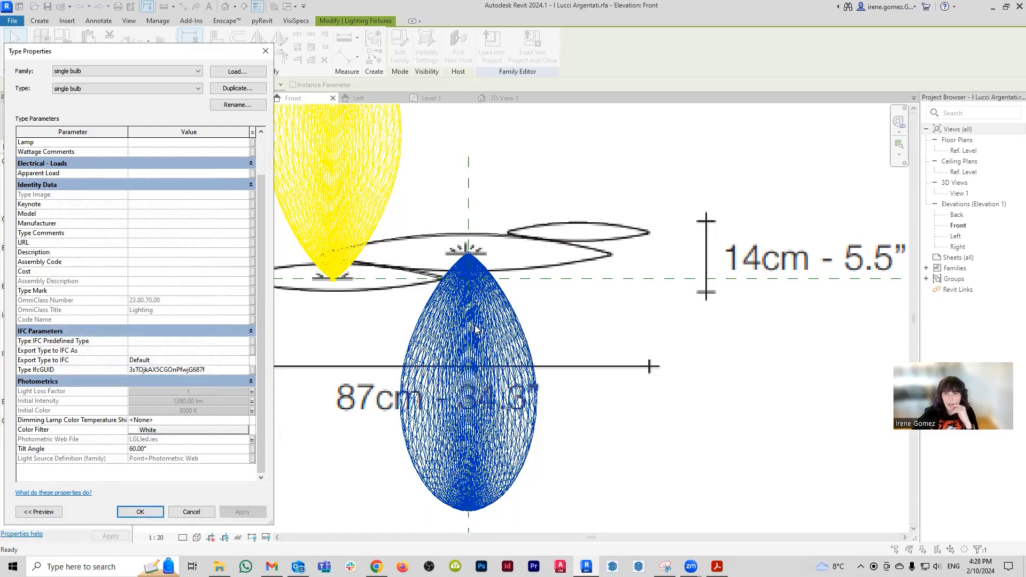
# - Set the nested single bulb's Tilt Angle to 0°, and inspect the beam direction in View 1
pyautogui.click(243, 449)
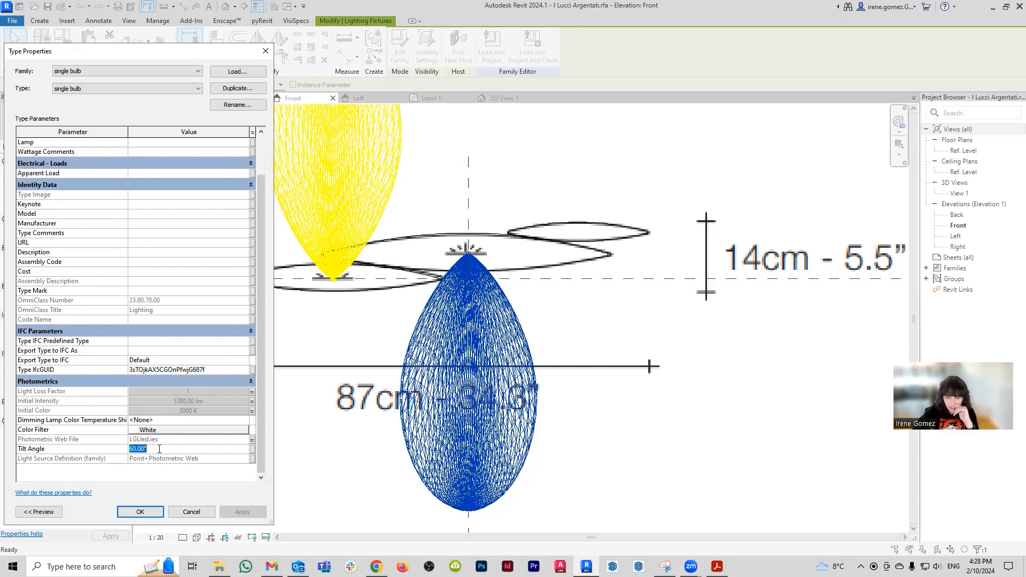
pyautogui.write('0')
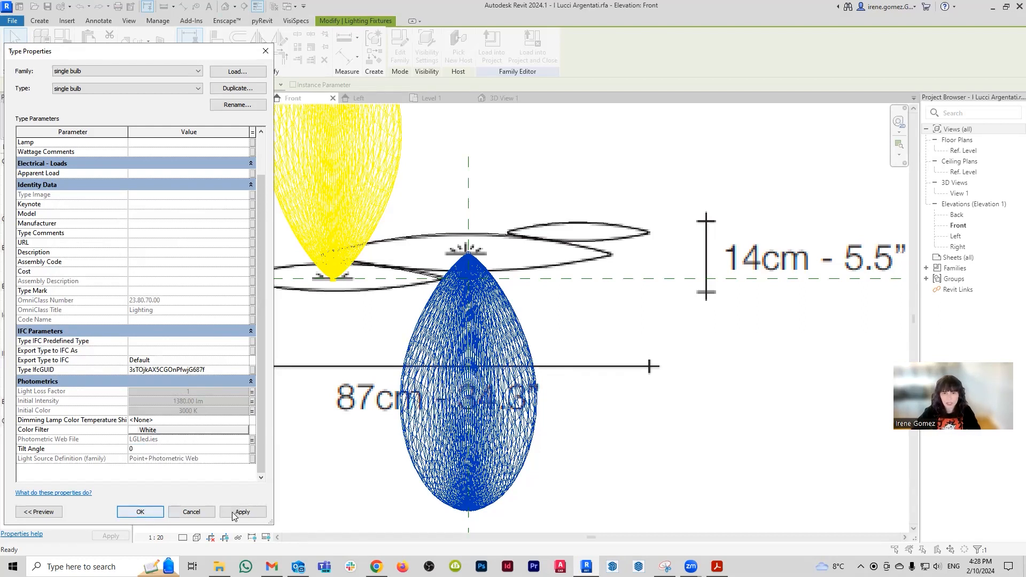
pyautogui.click(232, 511)
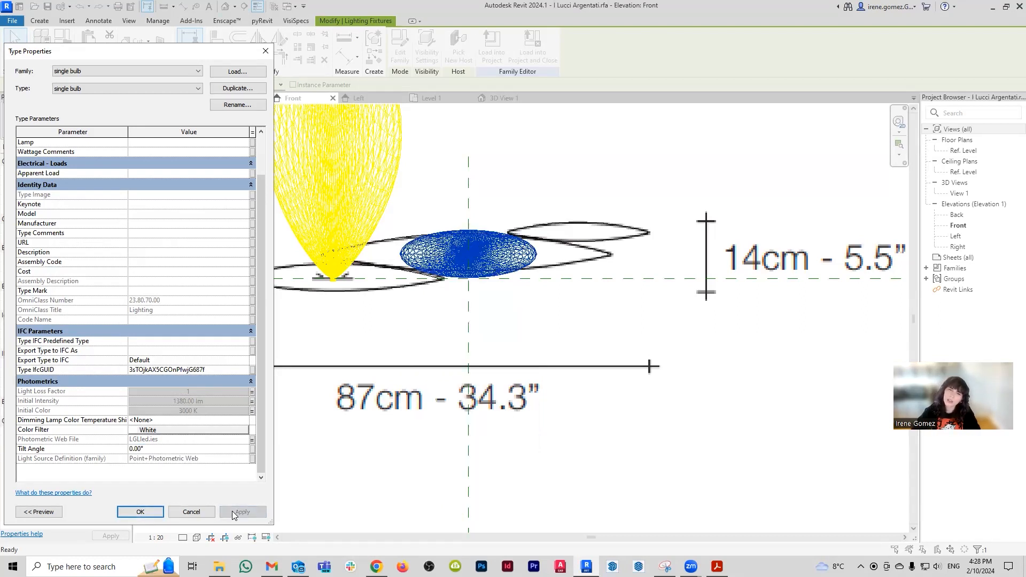
pyautogui.click(140, 512)
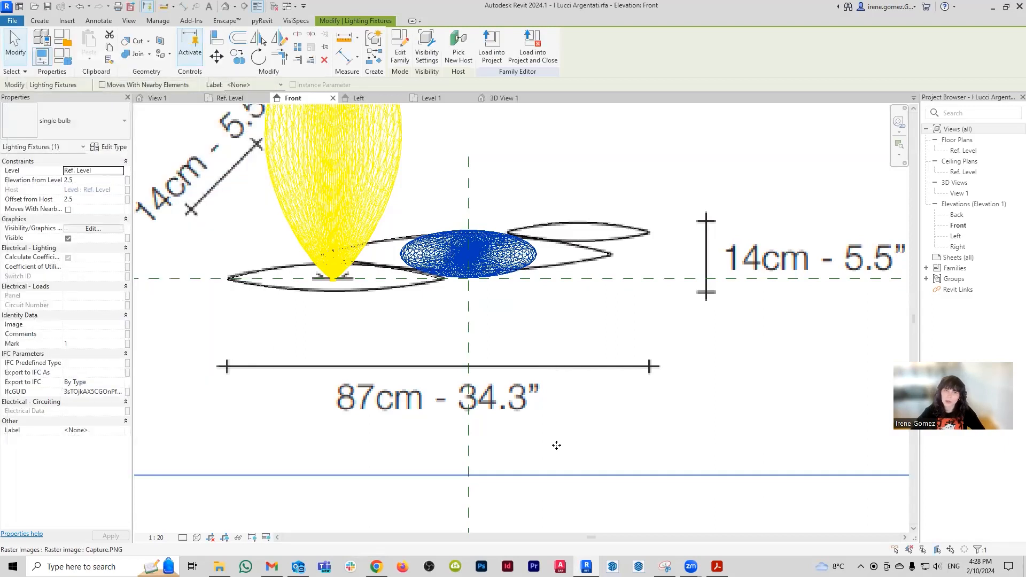
pyautogui.click(556, 445)
pyautogui.click(566, 483)
pyautogui.moveTo(557, 337); pyautogui.dragTo(560, 328, button='middle')
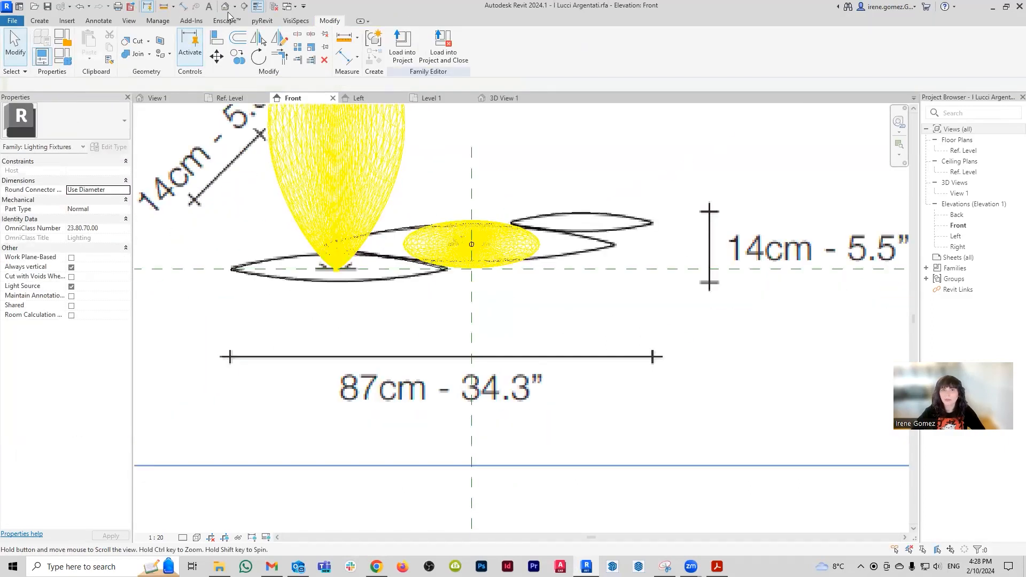
pyautogui.click(157, 98)
pyautogui.moveTo(481, 304)
pyautogui.keyDown('shift'); pyautogui.mouseDown(button='middle')
pyautogui.moveTo(559, 302)
pyautogui.moveTo(493, 289)
pyautogui.moveTo(497, 336)
pyautogui.moveTo(593, 286)
pyautogui.moveTo(485, 334)
pyautogui.moveTo(485, 321)
pyautogui.mouseUp(button='middle'); pyautogui.keyUp('shift')
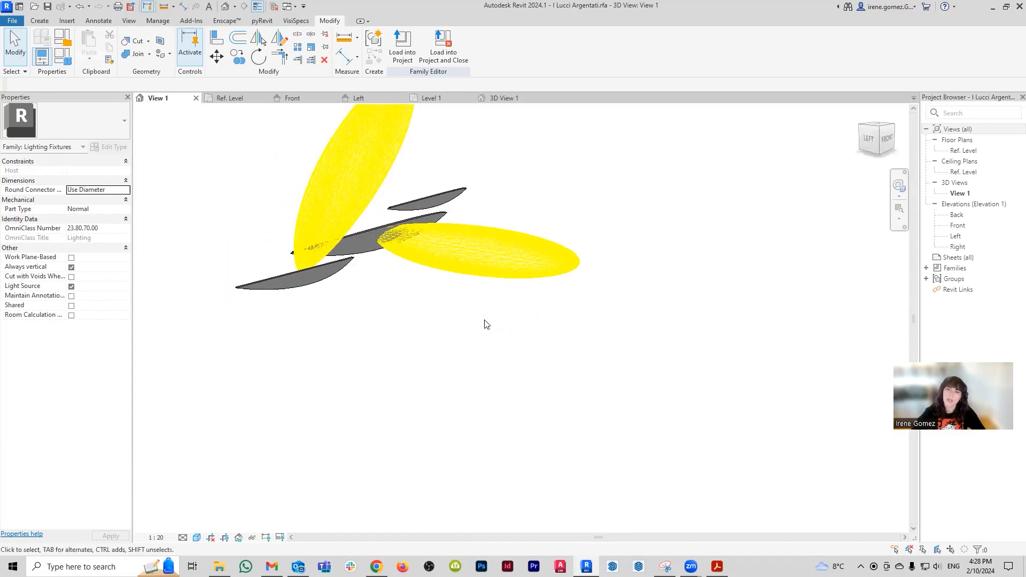
# - Review the fixture family's own photometric parameters, including its Tilt Angle, in Family Types
pyautogui.click(462, 251)
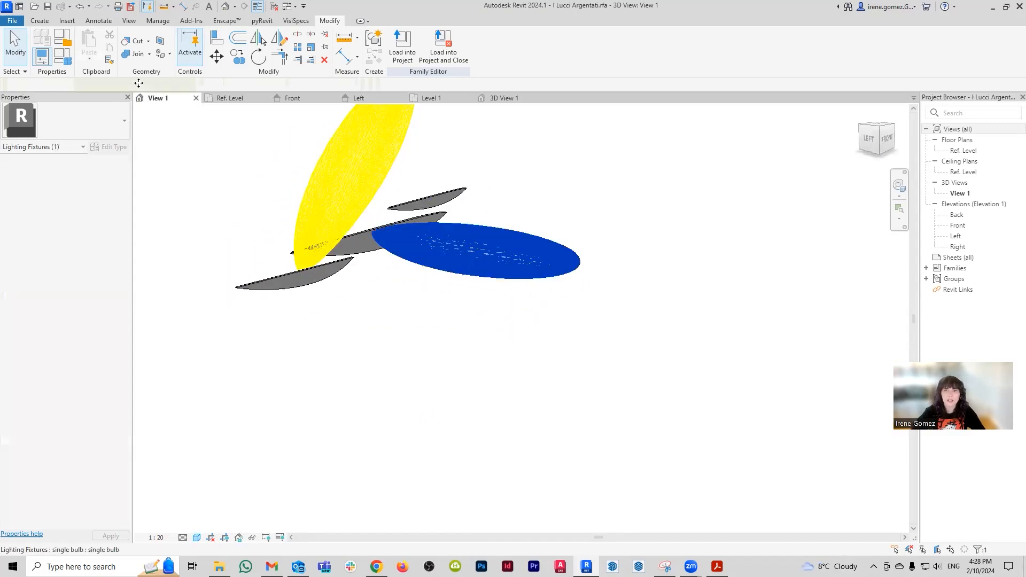
pyautogui.click(68, 56)
pyautogui.scroll(-3, 213, 361)
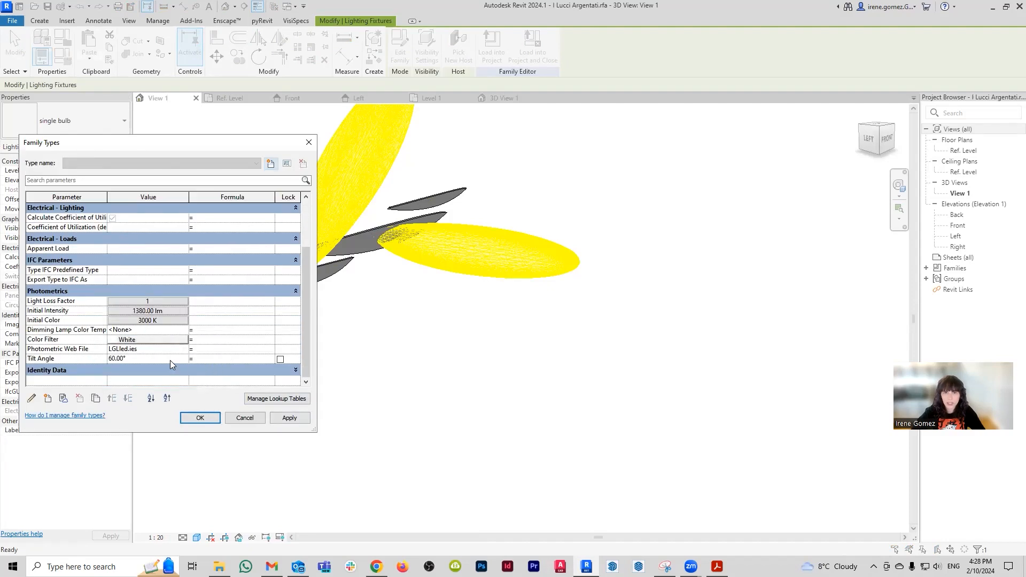
pyautogui.click(289, 417)
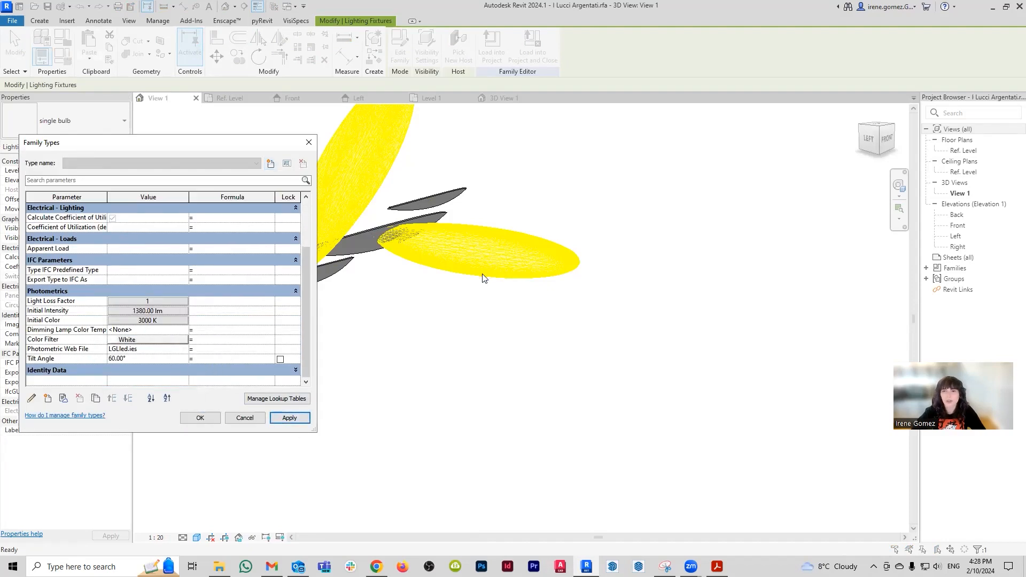
pyautogui.click(200, 417)
# - Set the nested single bulb's Tilt Angle to -60°, inspect the beam in View 1, and return to the Ref. Level plan
pyautogui.click(128, 147)
pyautogui.scroll(-5, 210, 423)
pyautogui.click(194, 449)
pyautogui.write('-6')
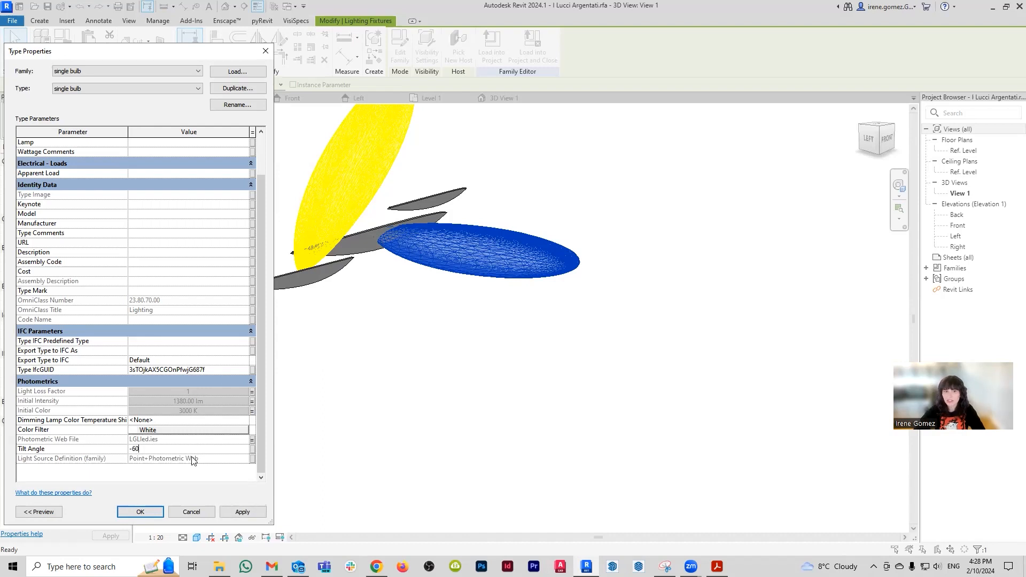
pyautogui.write('0')
pyautogui.click(243, 511)
pyautogui.click(140, 511)
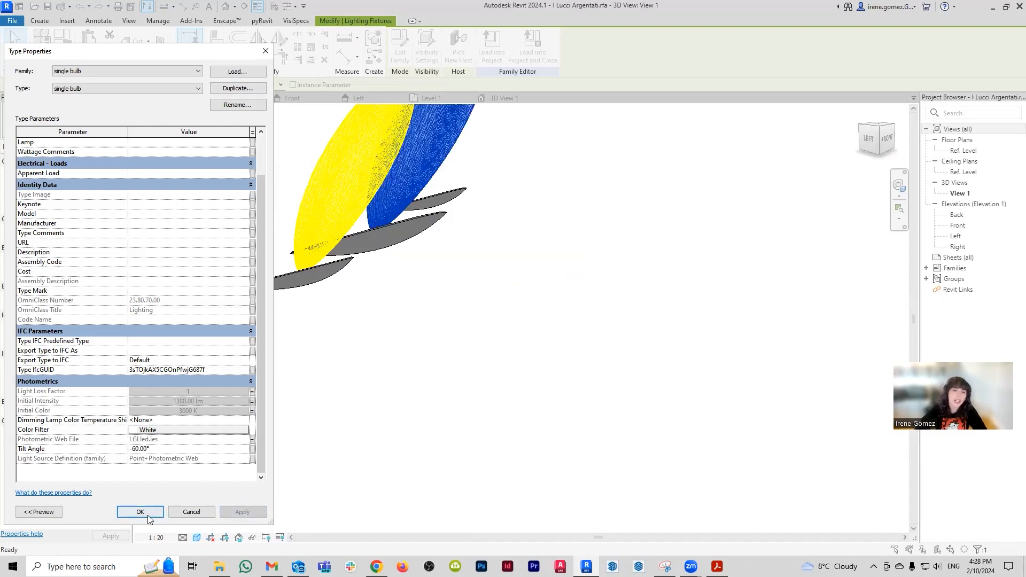
pyautogui.moveTo(367, 267)
pyautogui.keyDown('shift'); pyautogui.mouseDown(button='middle')
pyautogui.moveTo(433, 382)
pyautogui.moveTo(515, 327)
pyautogui.moveTo(343, 341)
pyautogui.moveTo(278, 213)
pyautogui.mouseUp(button='middle'); pyautogui.keyUp('shift')
pyautogui.click(235, 99)
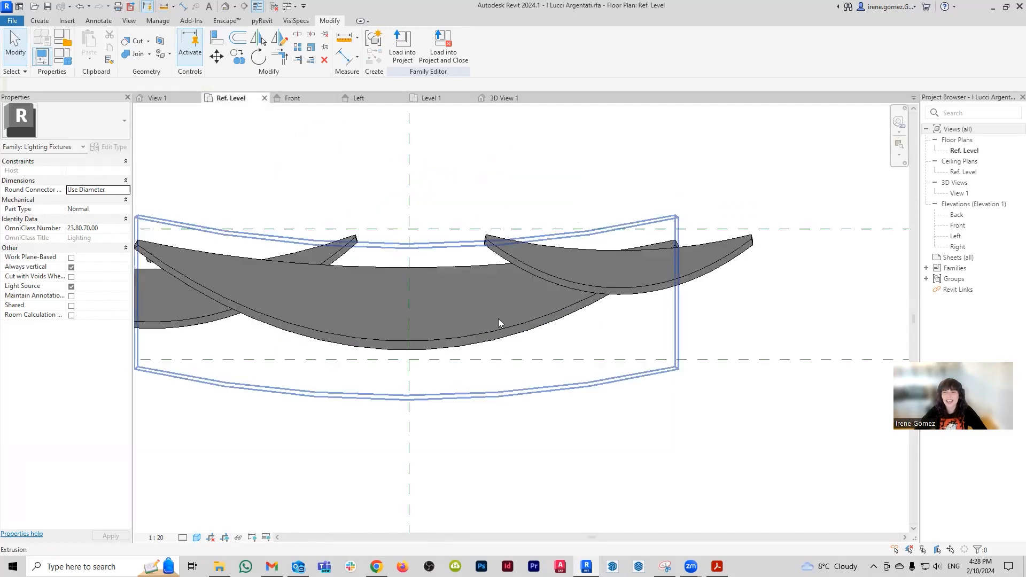
# - Inspect both light beams in the Front elevation and review the family's photometric parameters in Family Types
pyautogui.click(292, 98)
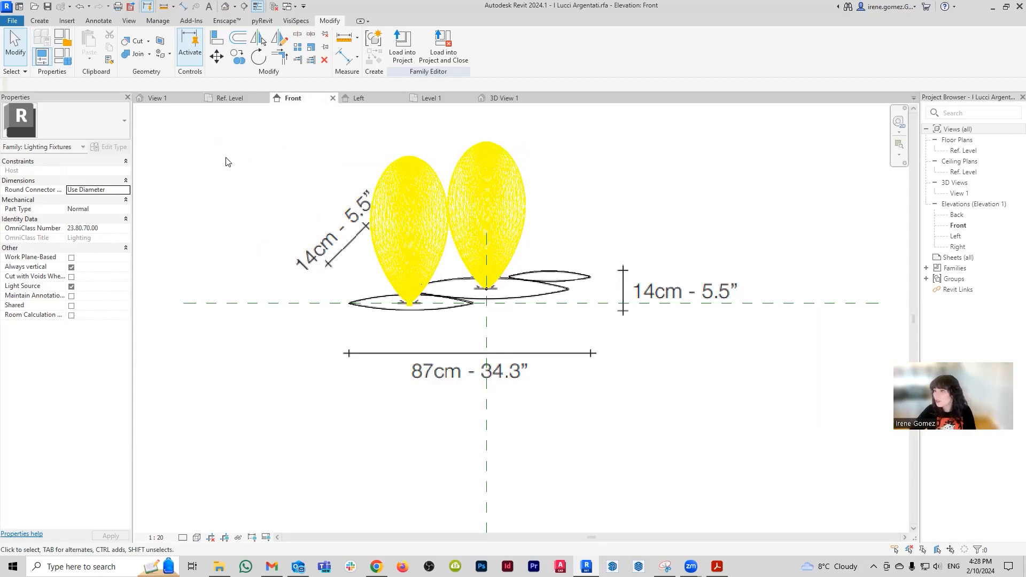
pyautogui.click(62, 56)
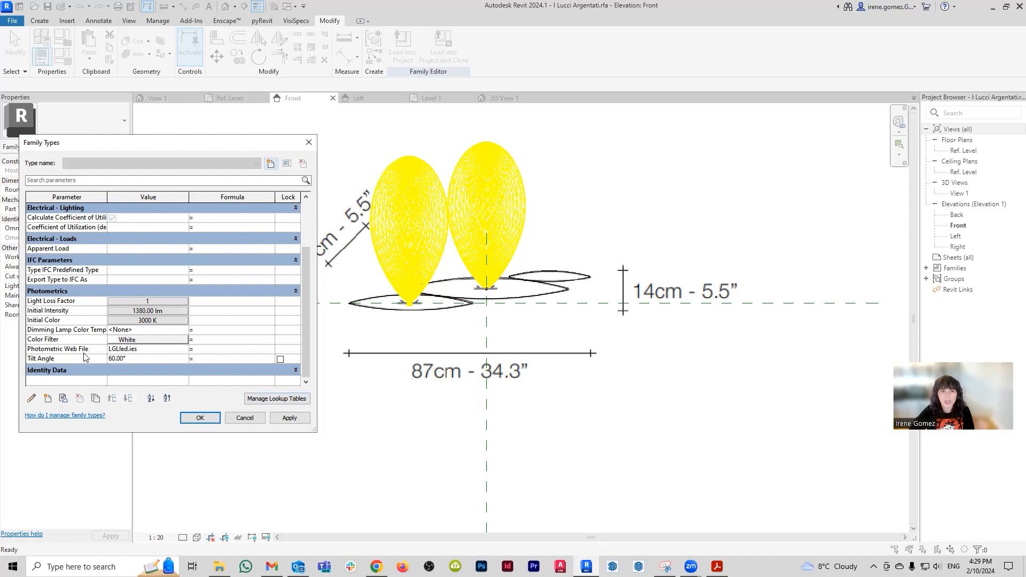
pyautogui.click(200, 417)
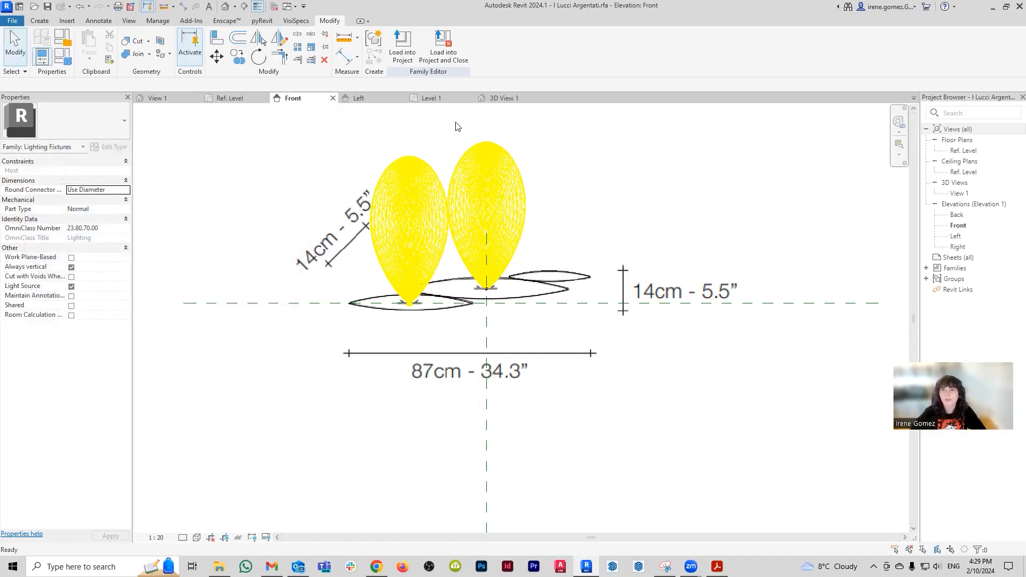
# - Load the fixture family into the project, overwriting the existing version, and render 3D View 1 at Draft quality with artificial lighting only
pyautogui.click(409, 53)
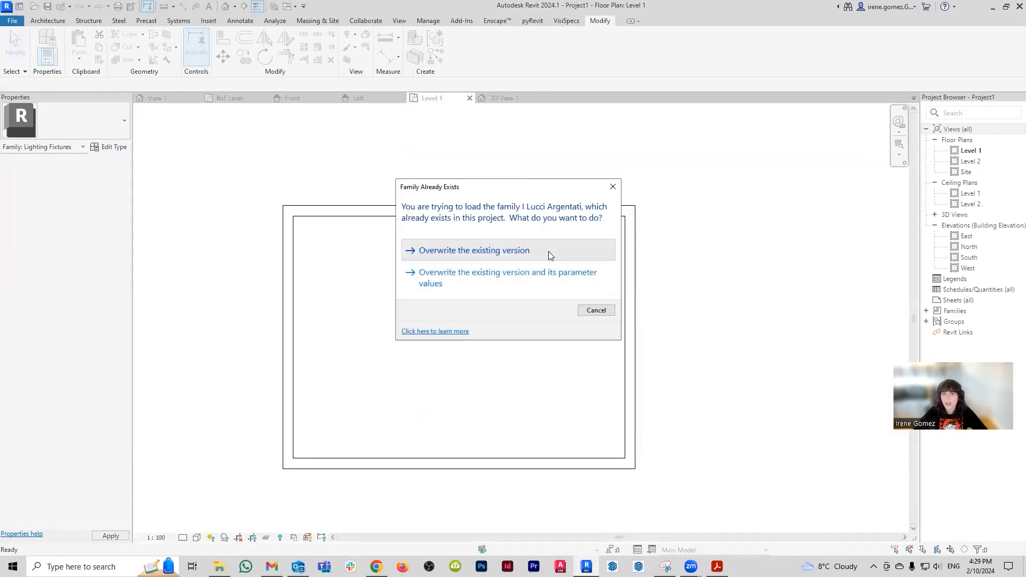
pyautogui.click(550, 252)
pyautogui.click(518, 100)
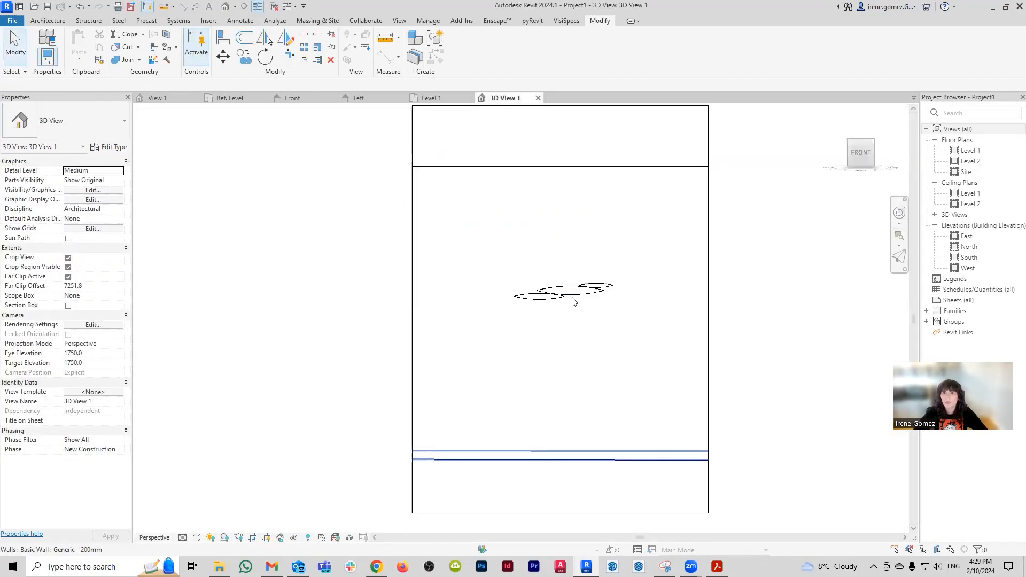
pyautogui.click(238, 537)
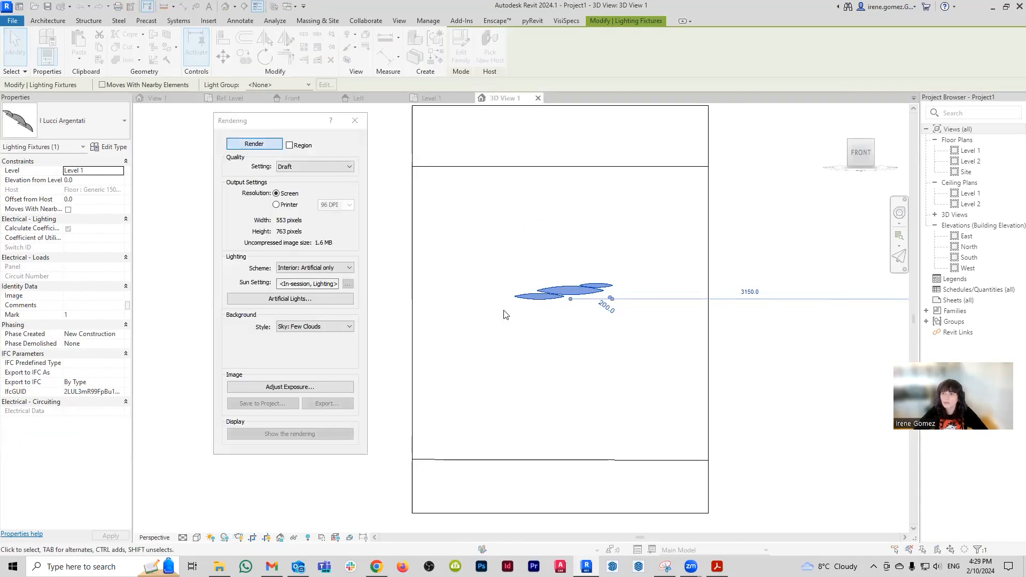
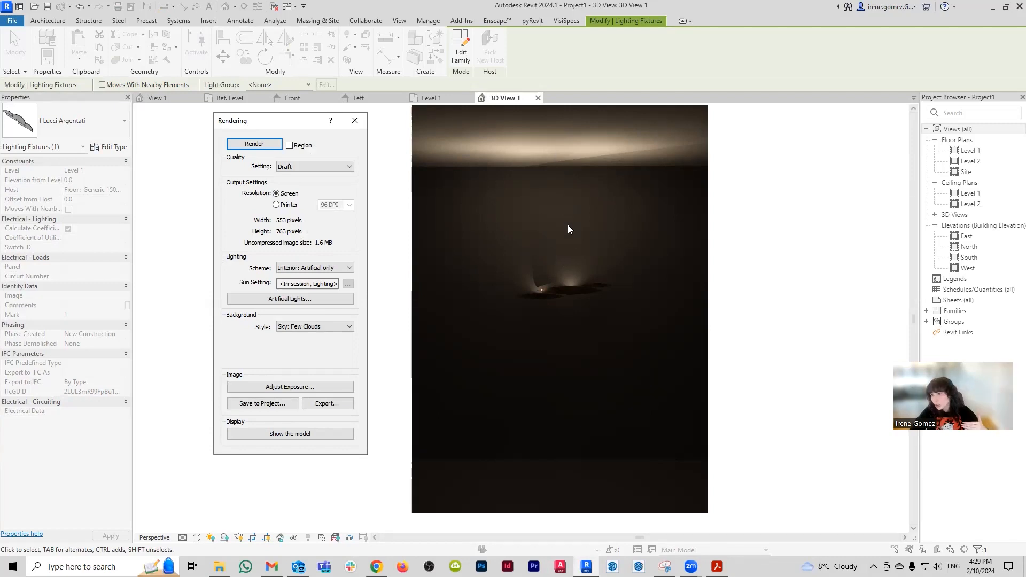
pyautogui.click(355, 122)
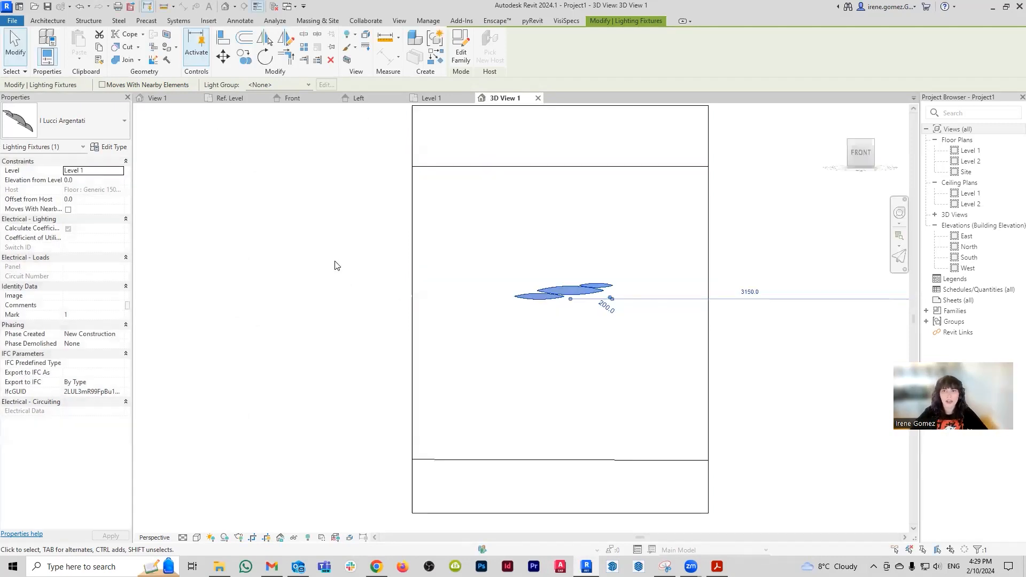
# - Set the placed fixture type's Initial Intensity to an illuminance of 150 lx at a distance of 1000
pyautogui.click(110, 147)
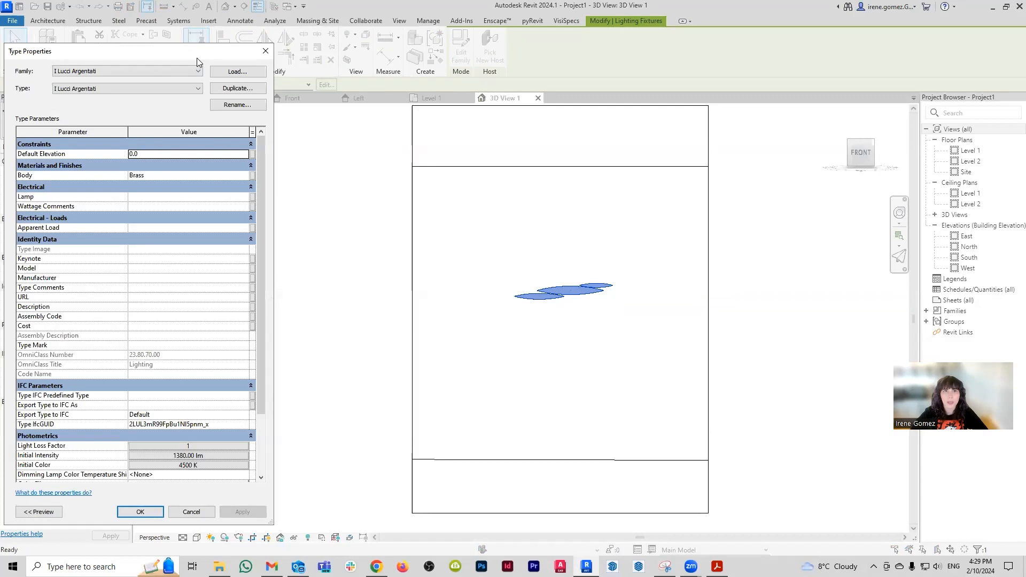
pyautogui.moveTo(200, 58); pyautogui.dragTo(317, 33)
pyautogui.scroll(-2, 298, 368)
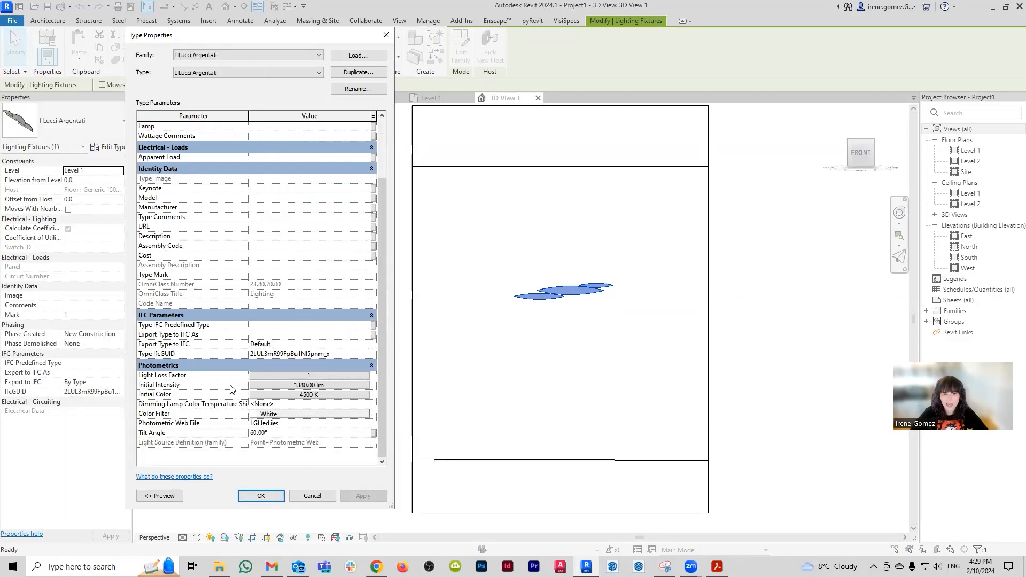
pyautogui.click(290, 384)
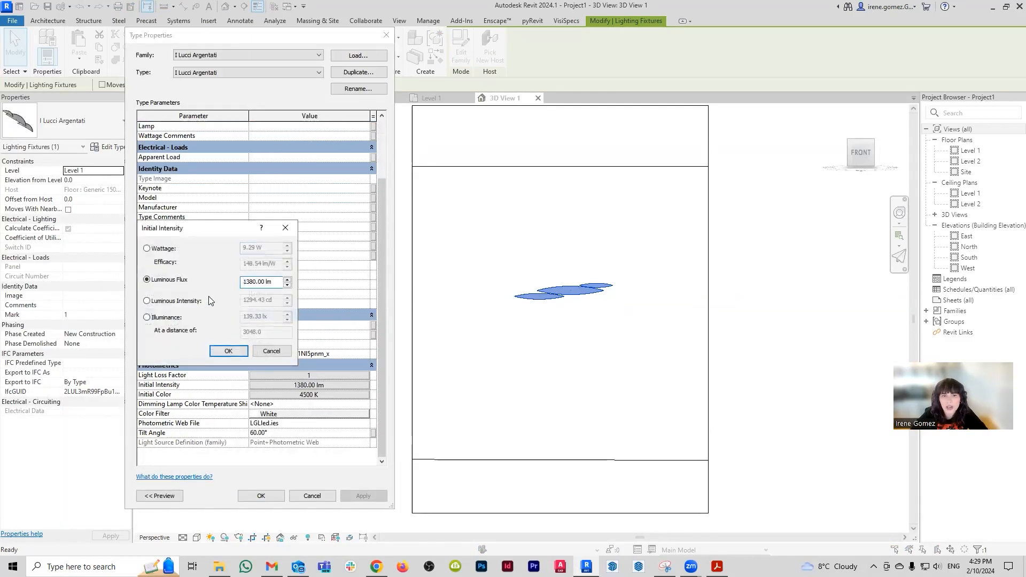
pyautogui.click(148, 319)
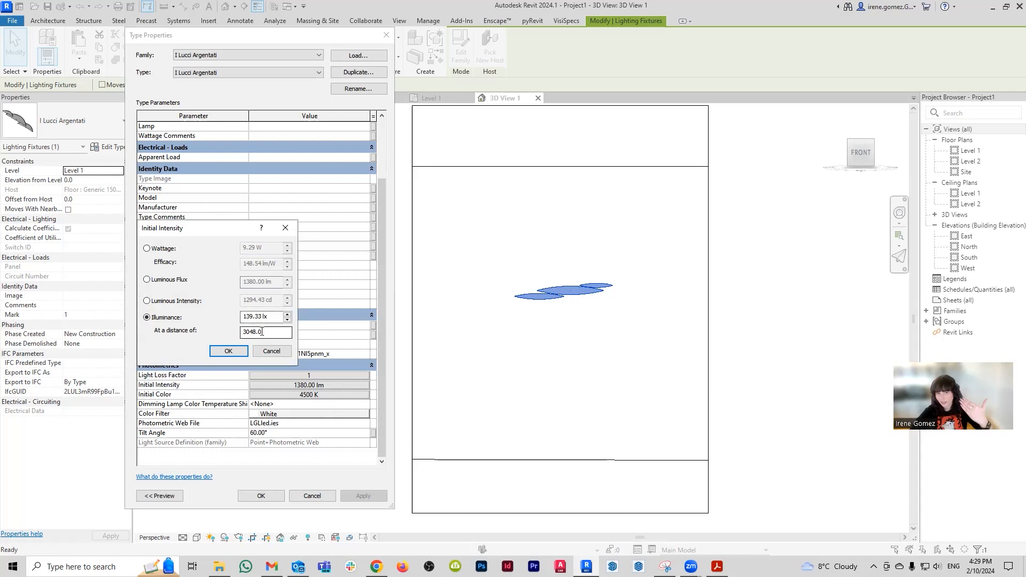
pyautogui.click(268, 317)
pyautogui.write('150')
pyautogui.press('Tab')
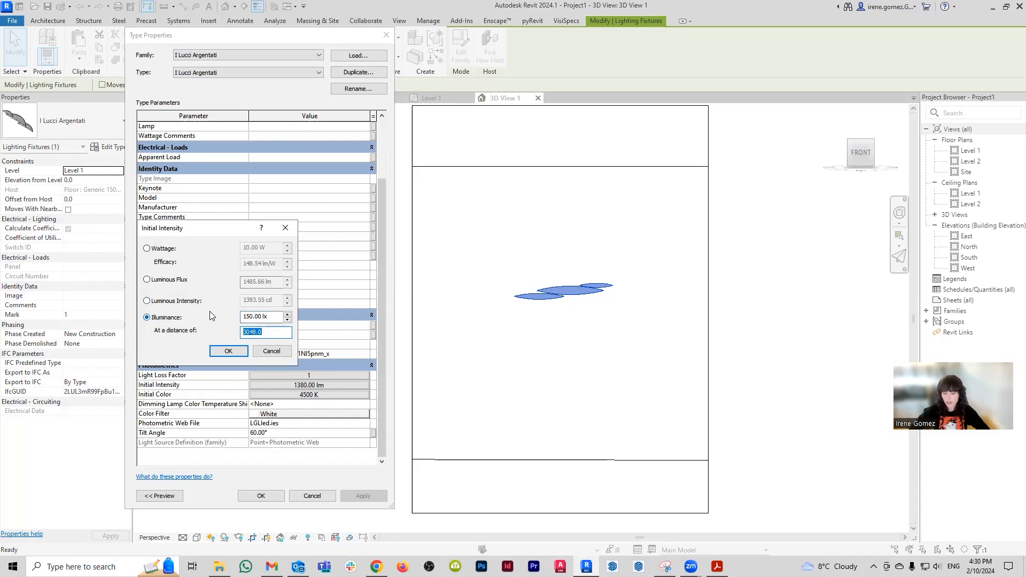
pyautogui.write('10')
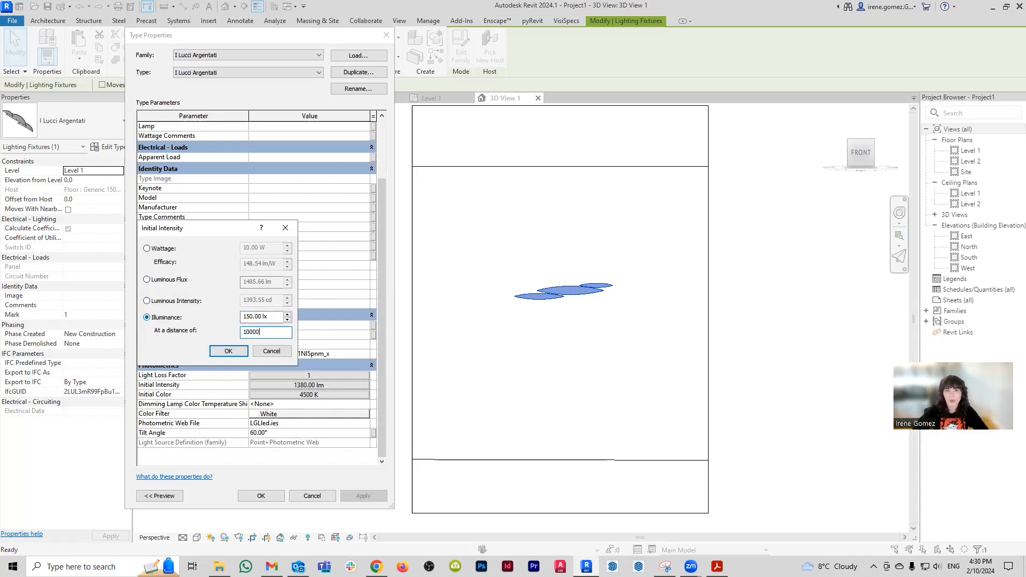
pyautogui.write('00.0')
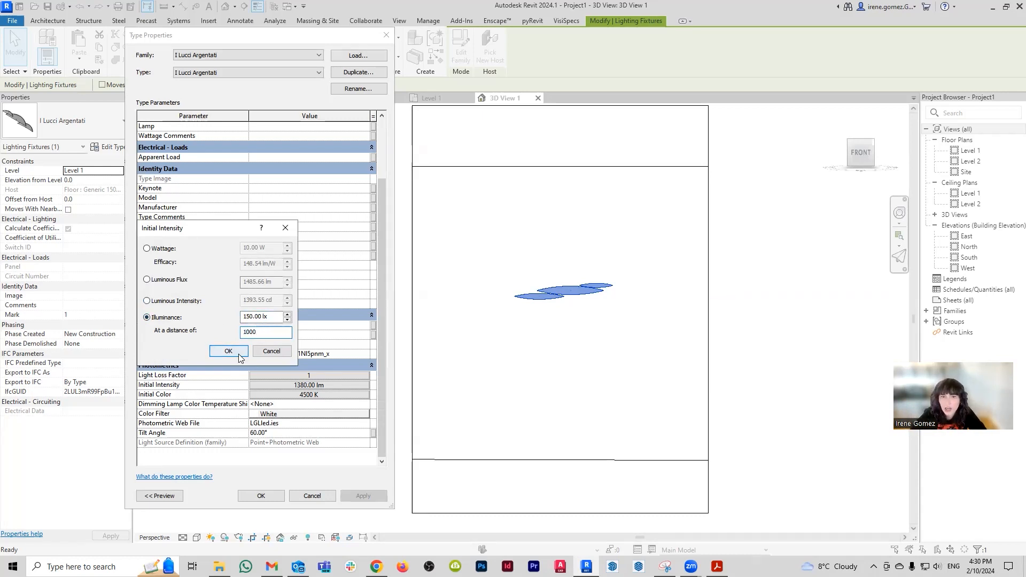
pyautogui.click(229, 351)
pyautogui.click(366, 496)
pyautogui.click(261, 496)
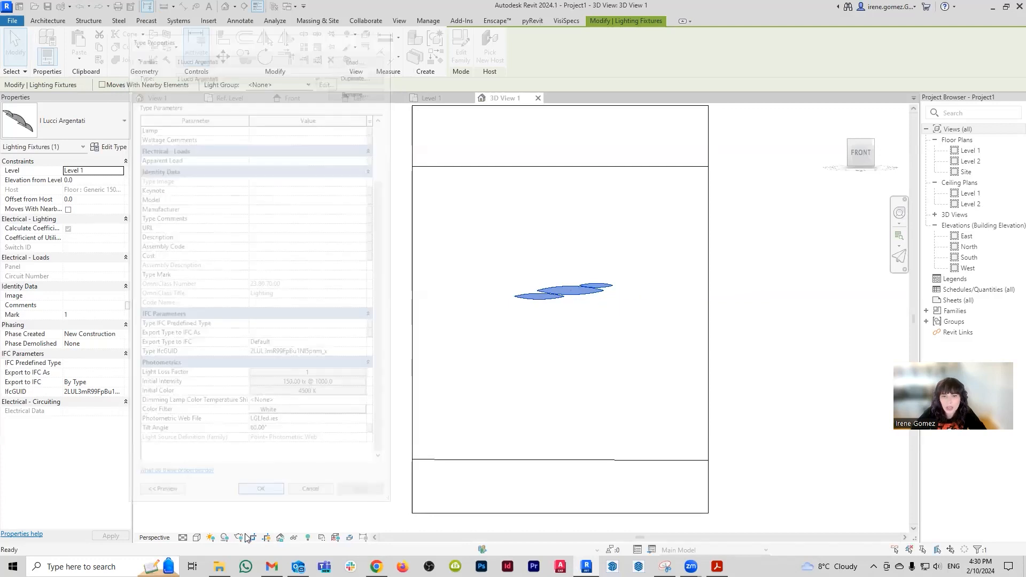
# - Render 3D View 1 again at Draft quality using the fixture's revised intensity
pyautogui.click(239, 536)
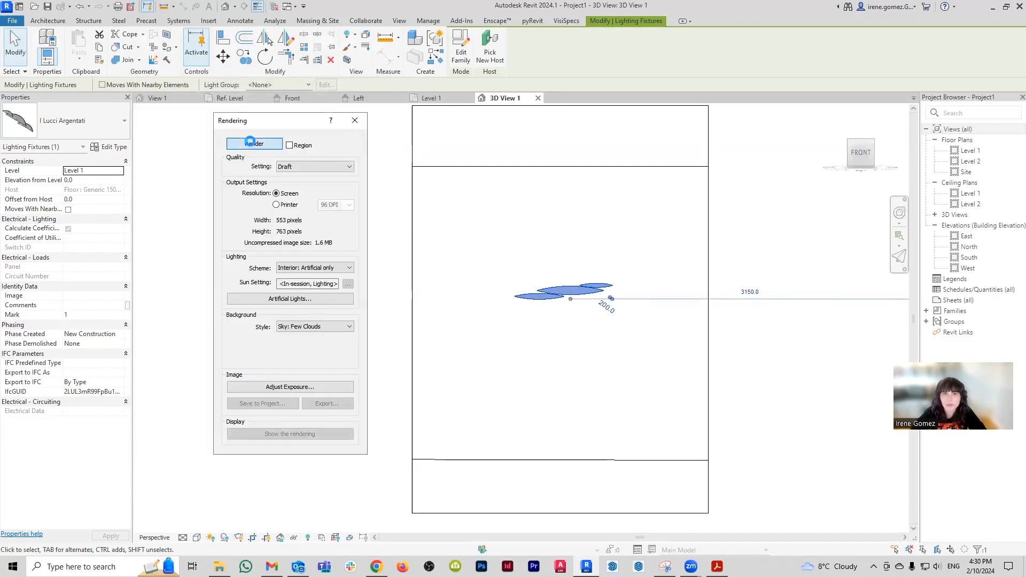
pyautogui.click(253, 143)
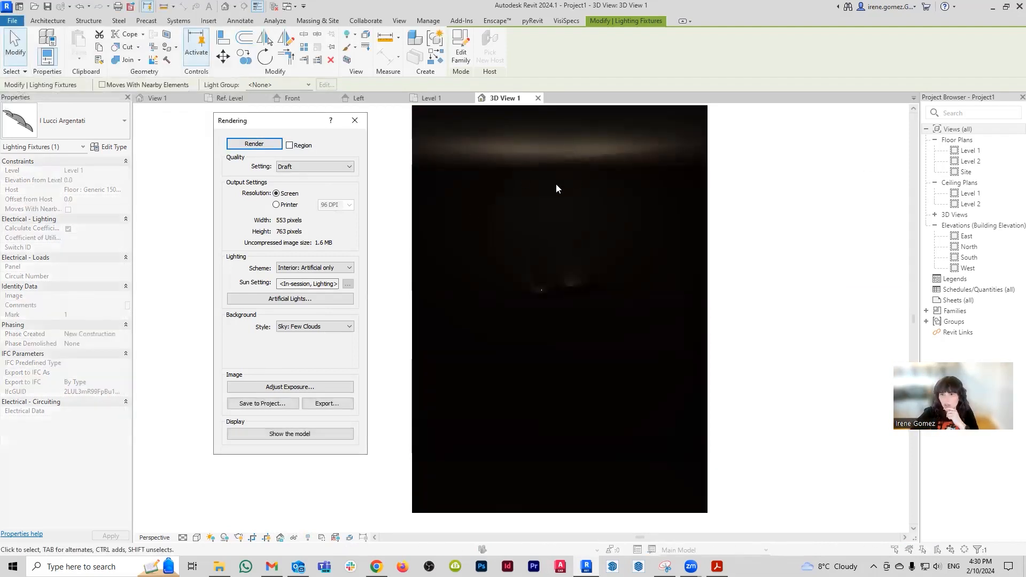
pyautogui.click(324, 404)
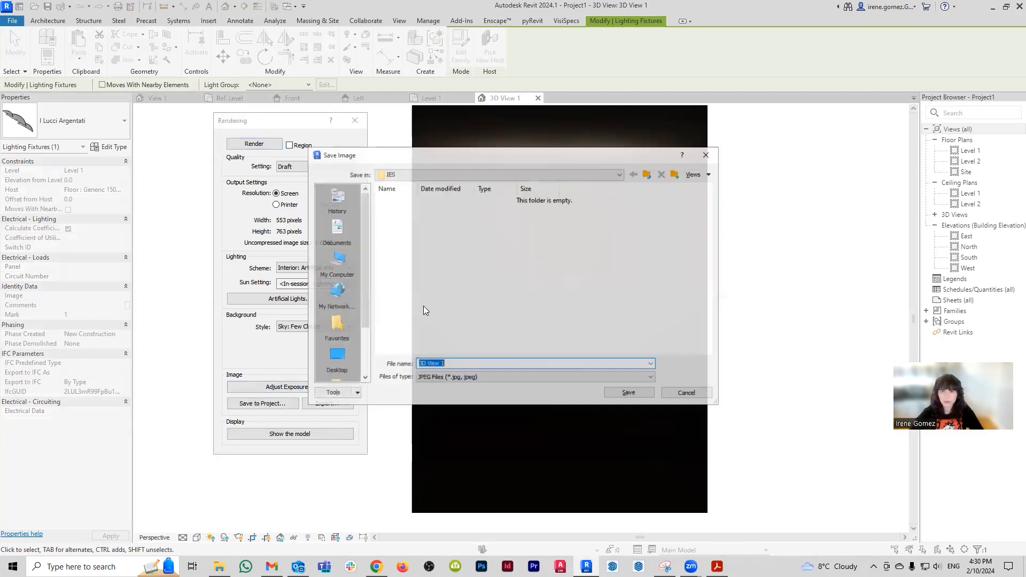
# - Brighten the rendering with an Exposure Value of 4.84 and Highlights of 0.00, close the Rendering dialog, and deselect the fixture
pyautogui.click(313, 386)
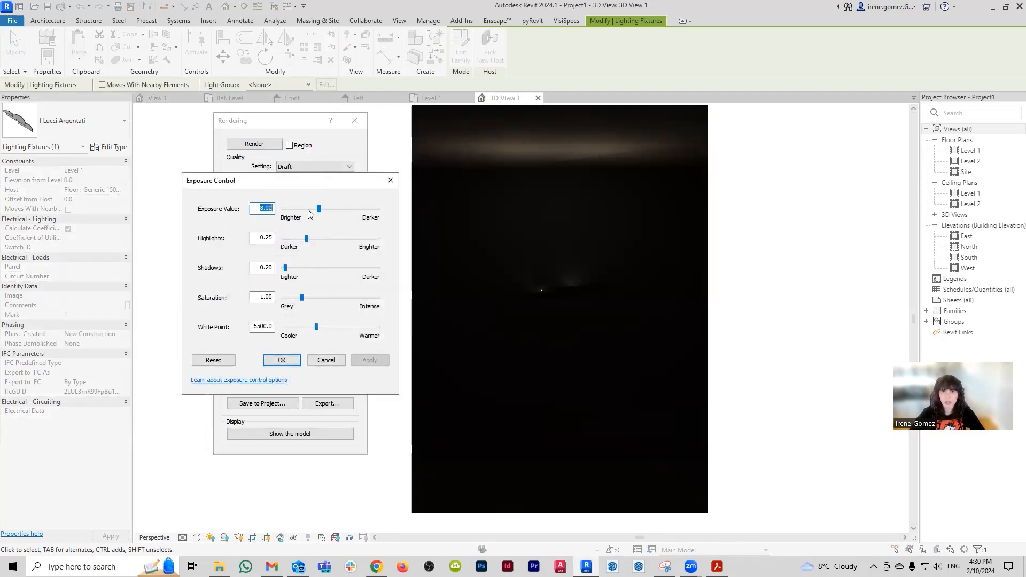
pyautogui.moveTo(307, 239); pyautogui.dragTo(282, 239)
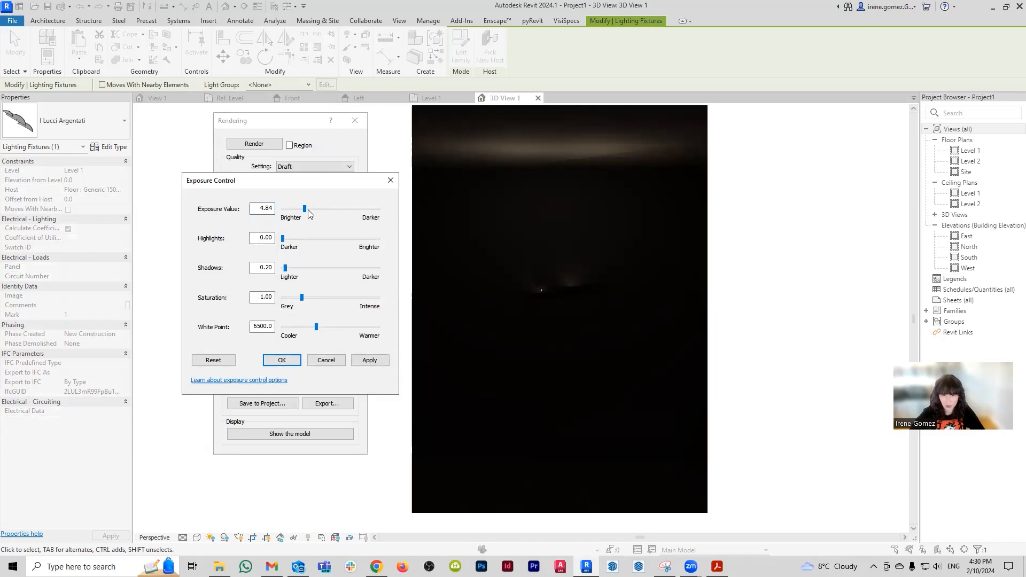
pyautogui.click(370, 359)
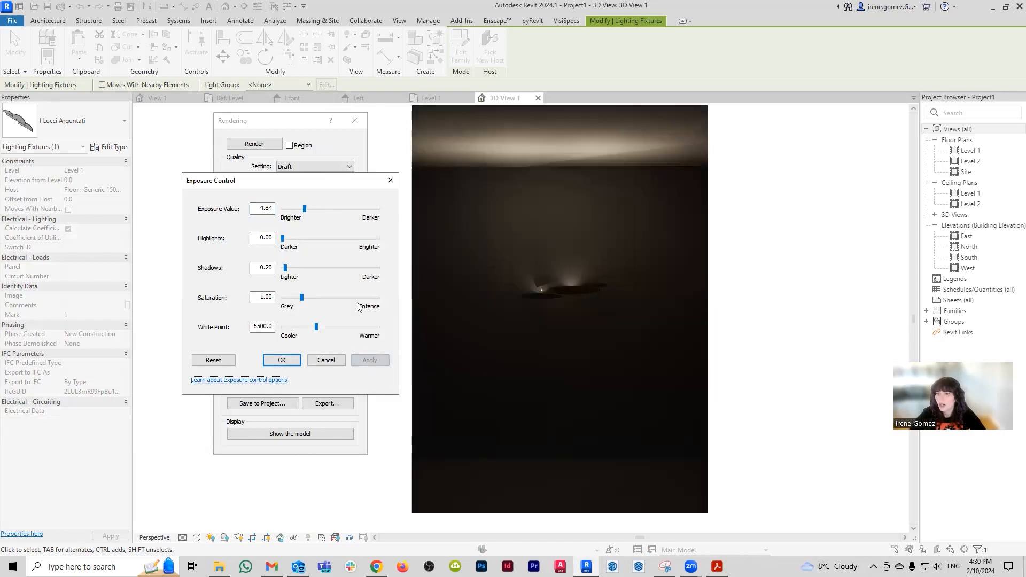
pyautogui.click(282, 359)
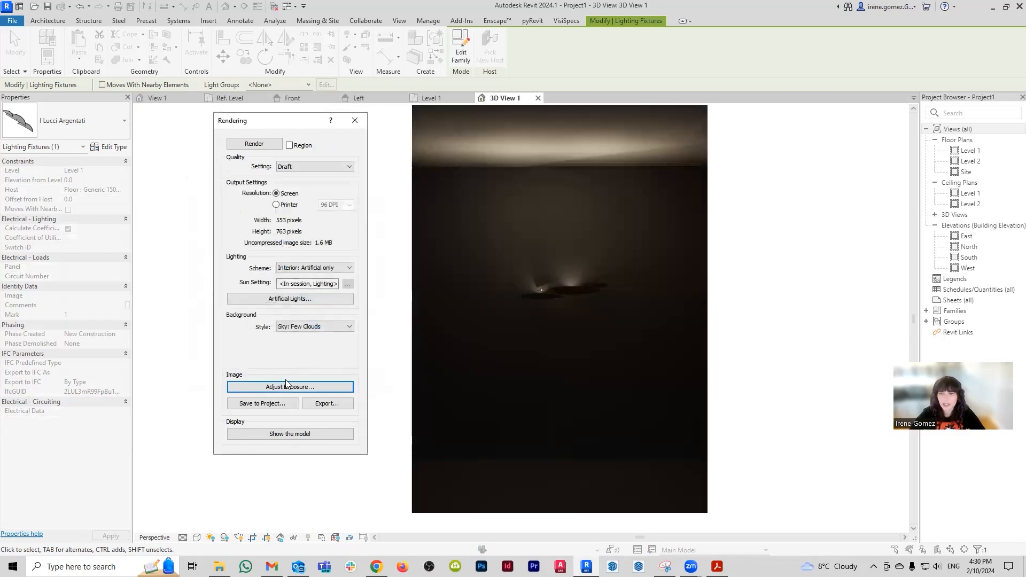
pyautogui.click(347, 125)
pyautogui.press('Escape')
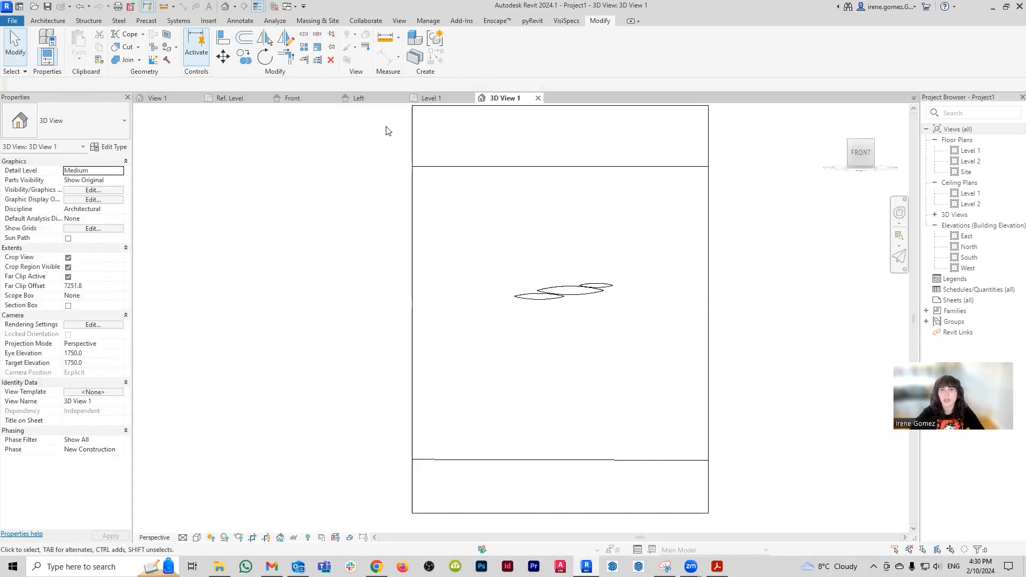